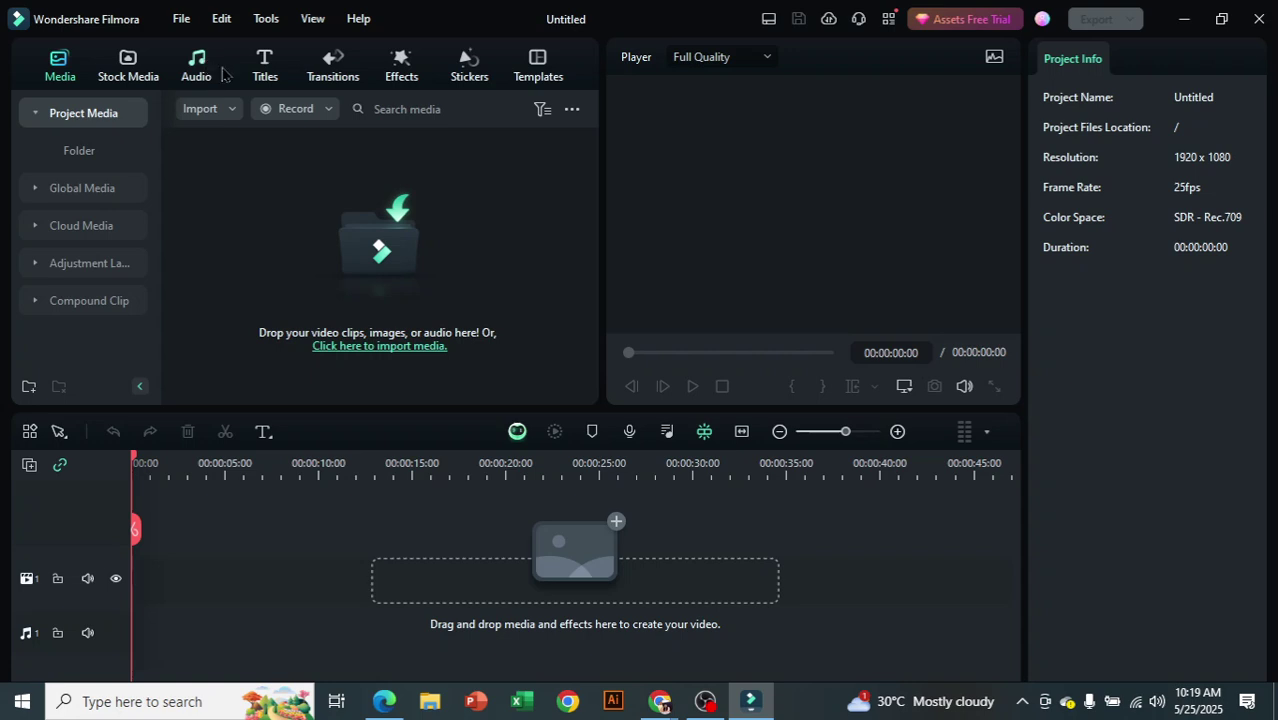
Browse the trending title presets and the transitions library, and return to the project media
{"action": "left_click", "coordinate": [273, 66]}
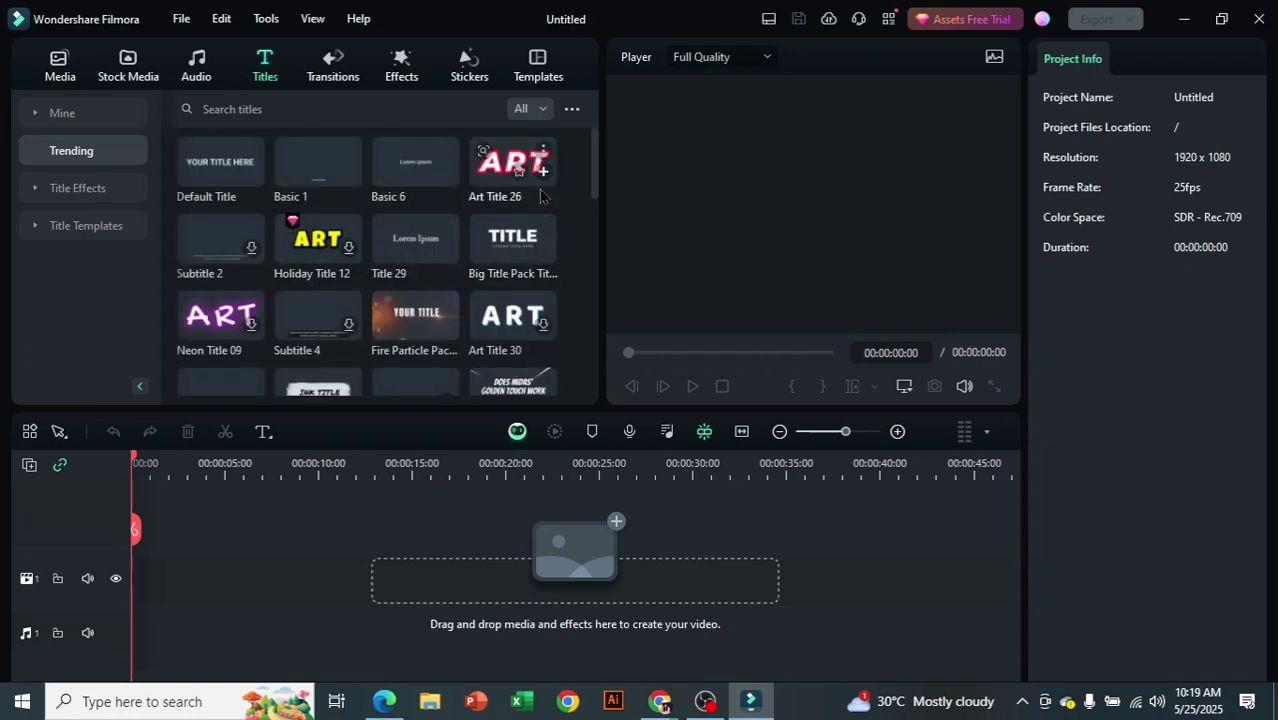
{"action": "scroll", "coordinate": [541, 180], "scroll_direction": "down", "scroll_amount": 5}
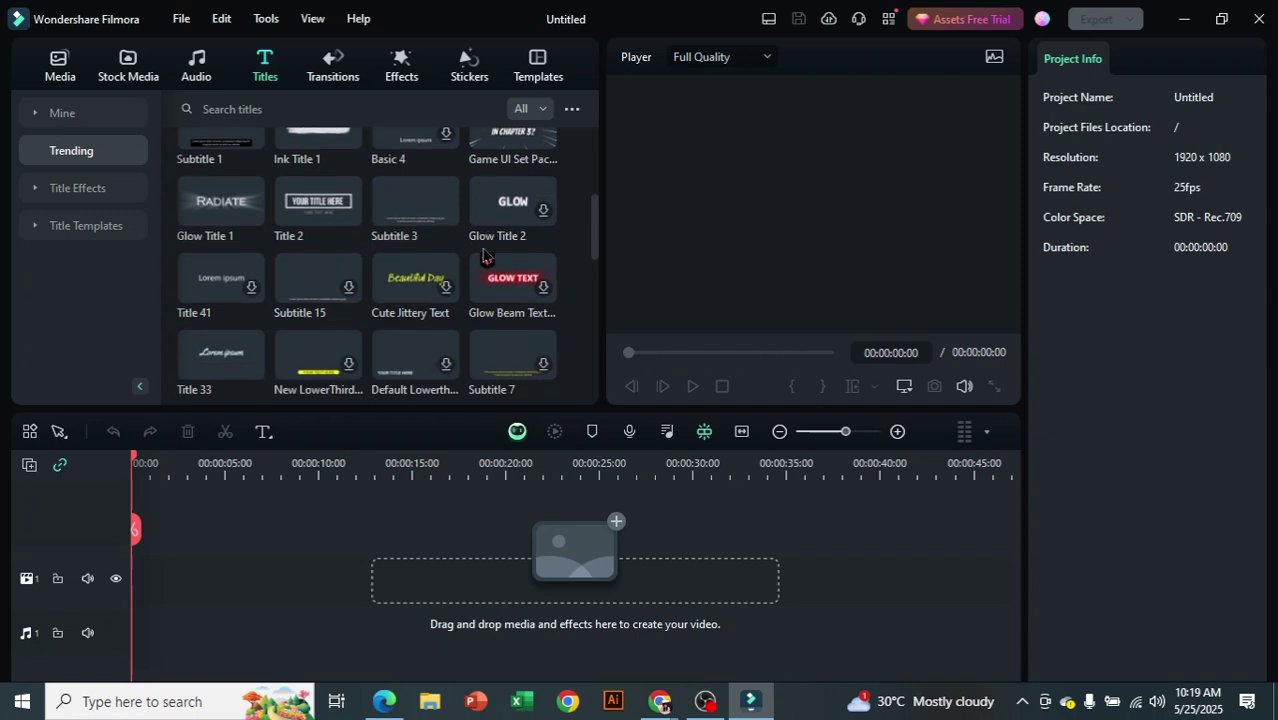
{"action": "scroll", "coordinate": [483, 256], "scroll_direction": "up", "scroll_amount": 5}
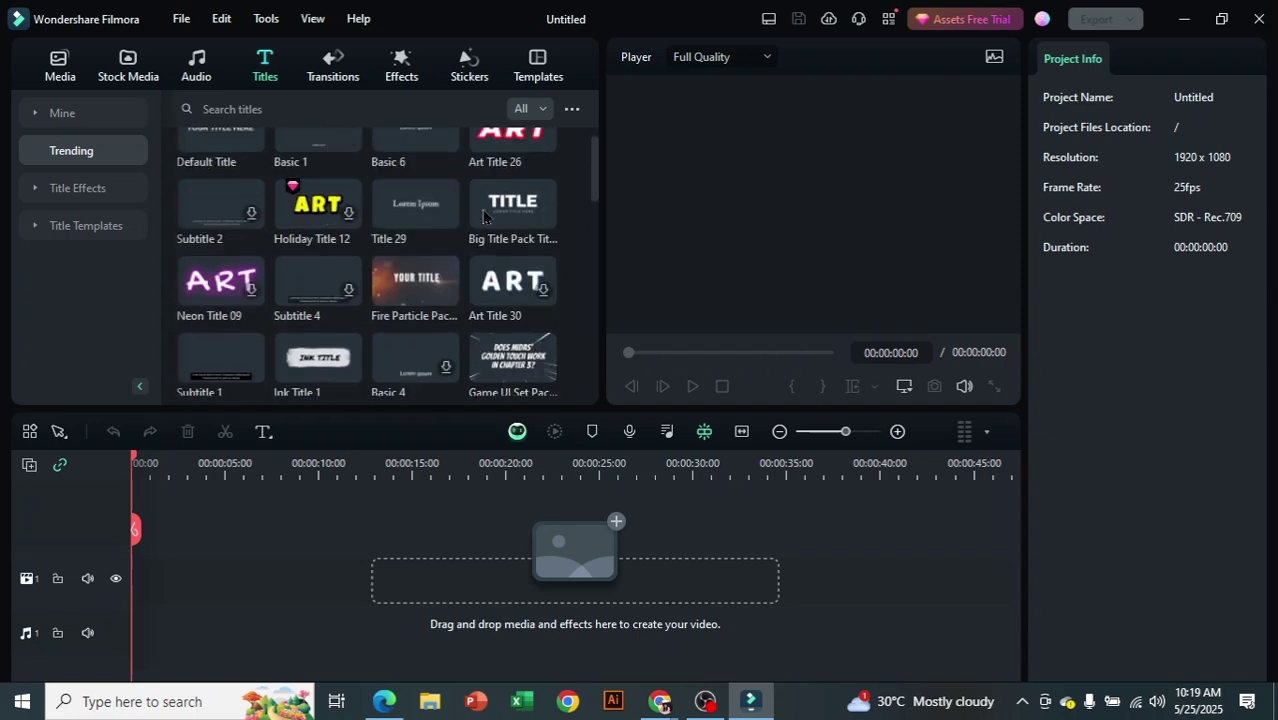
{"action": "left_click", "coordinate": [340, 78]}
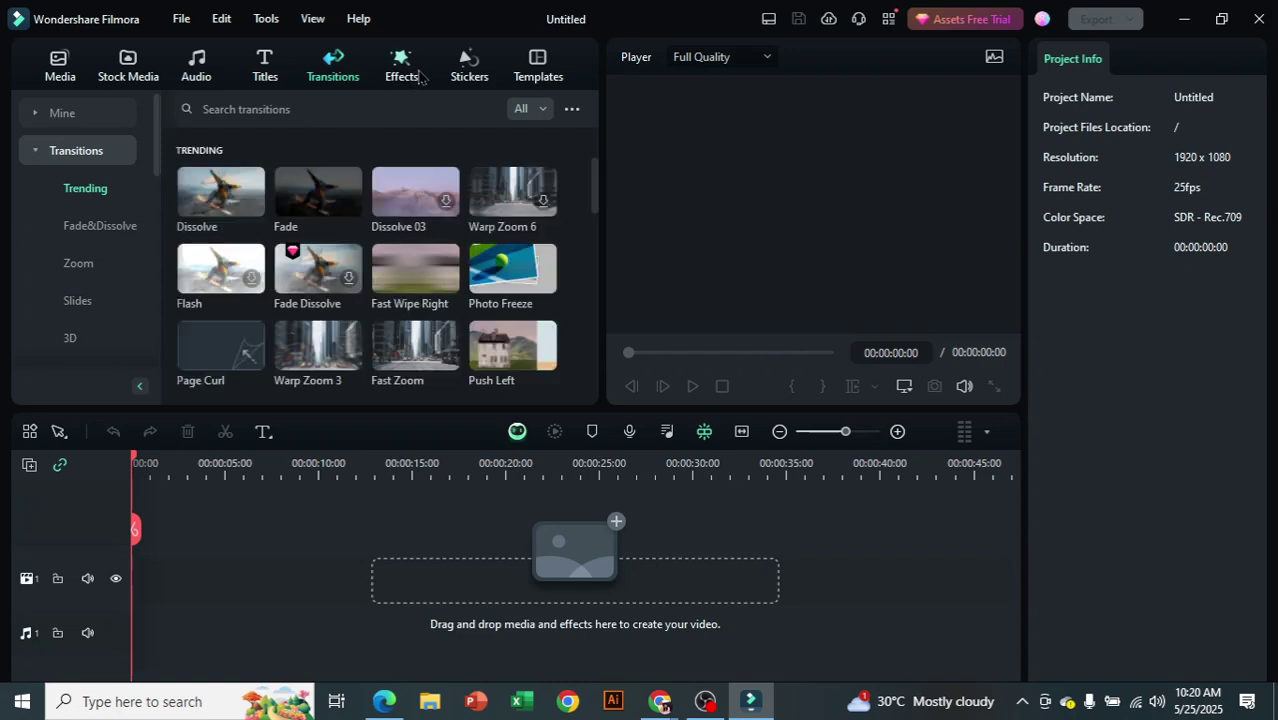
{"action": "left_click", "coordinate": [70, 78]}
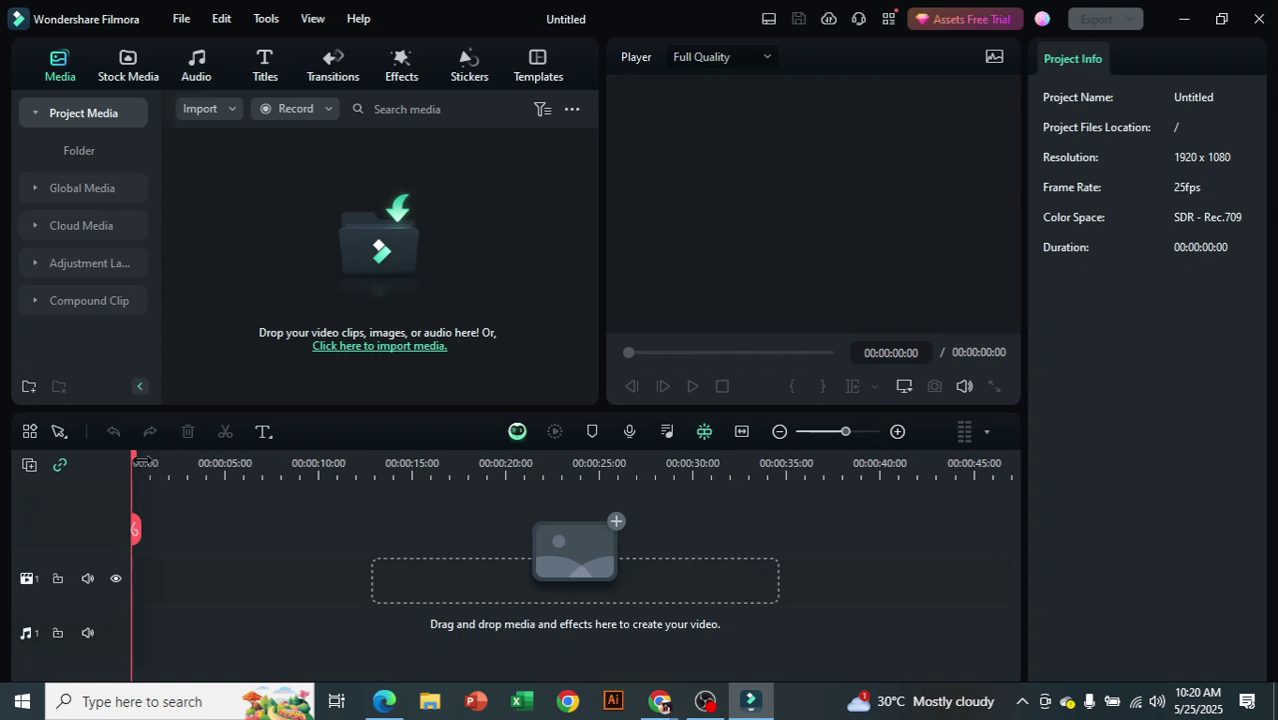
Scrub the playhead to about 14 seconds and back to the start, and try out different timeline scales
{"action": "left_click_drag", "start_coordinate": [133, 460], "coordinate": [395, 512]}
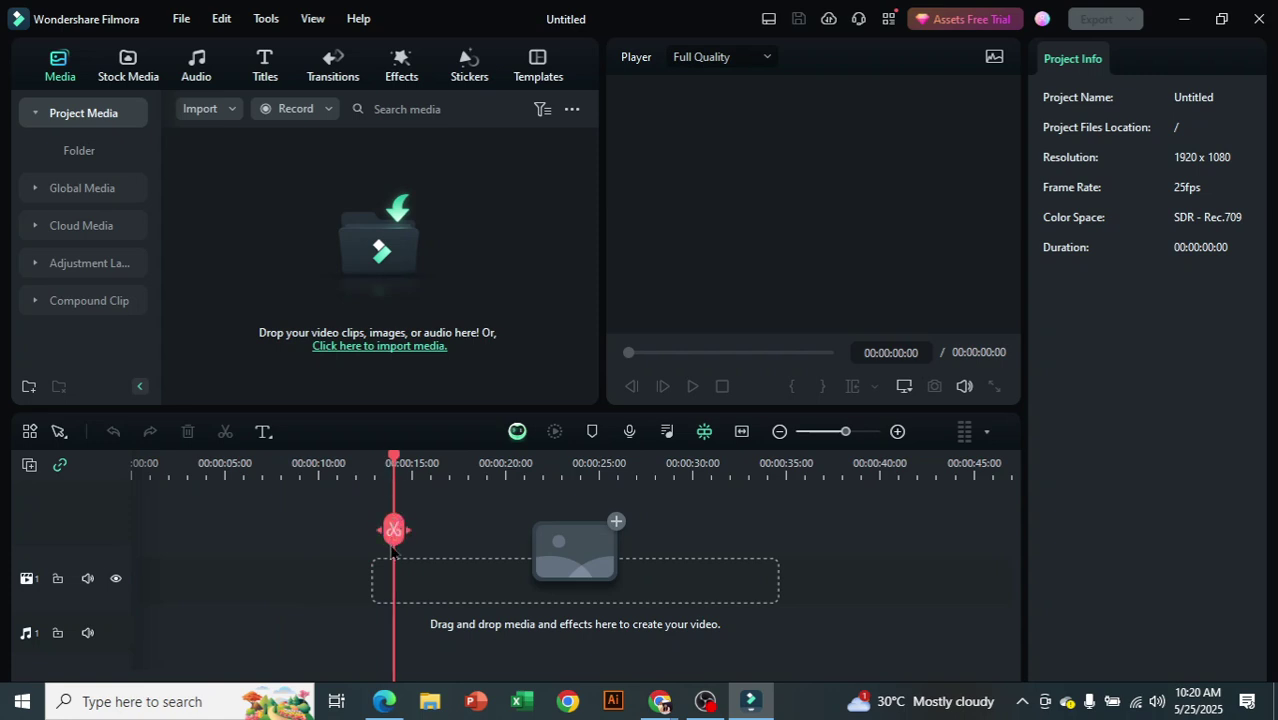
{"action": "left_click_drag", "start_coordinate": [393, 458], "coordinate": [118, 505]}
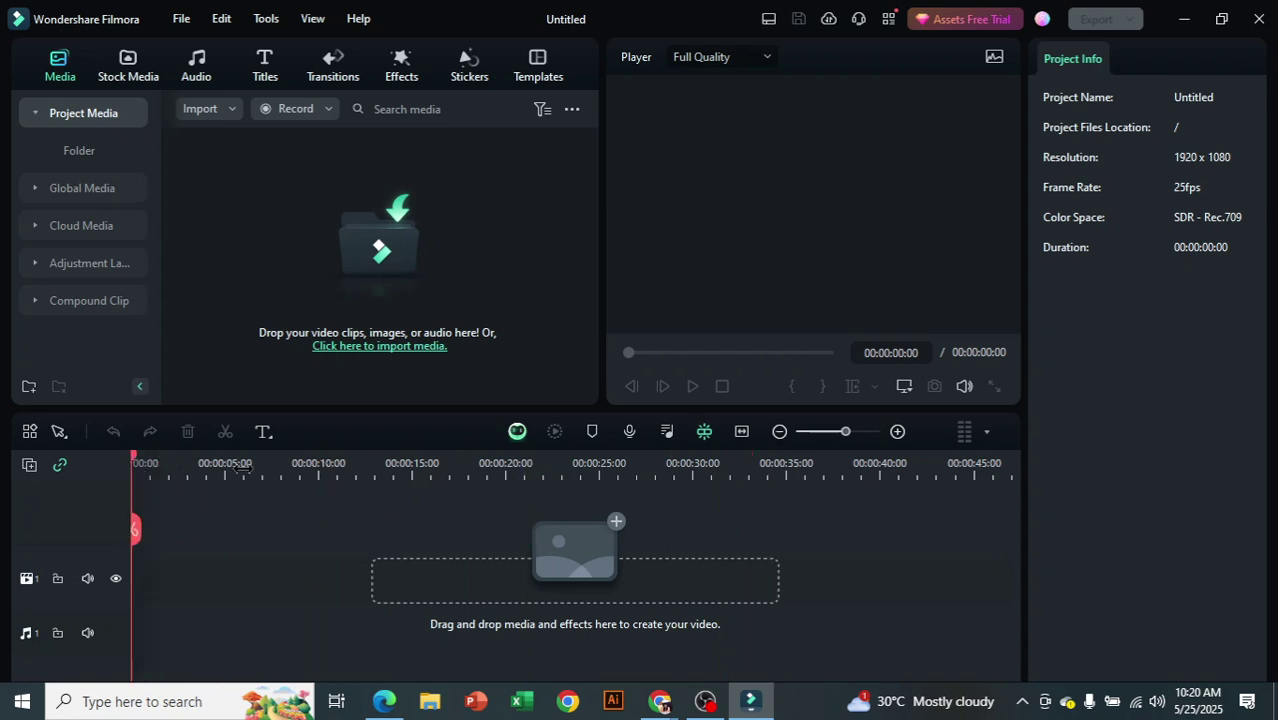
{"action": "left_click_drag", "start_coordinate": [257, 468], "coordinate": [232, 470]}
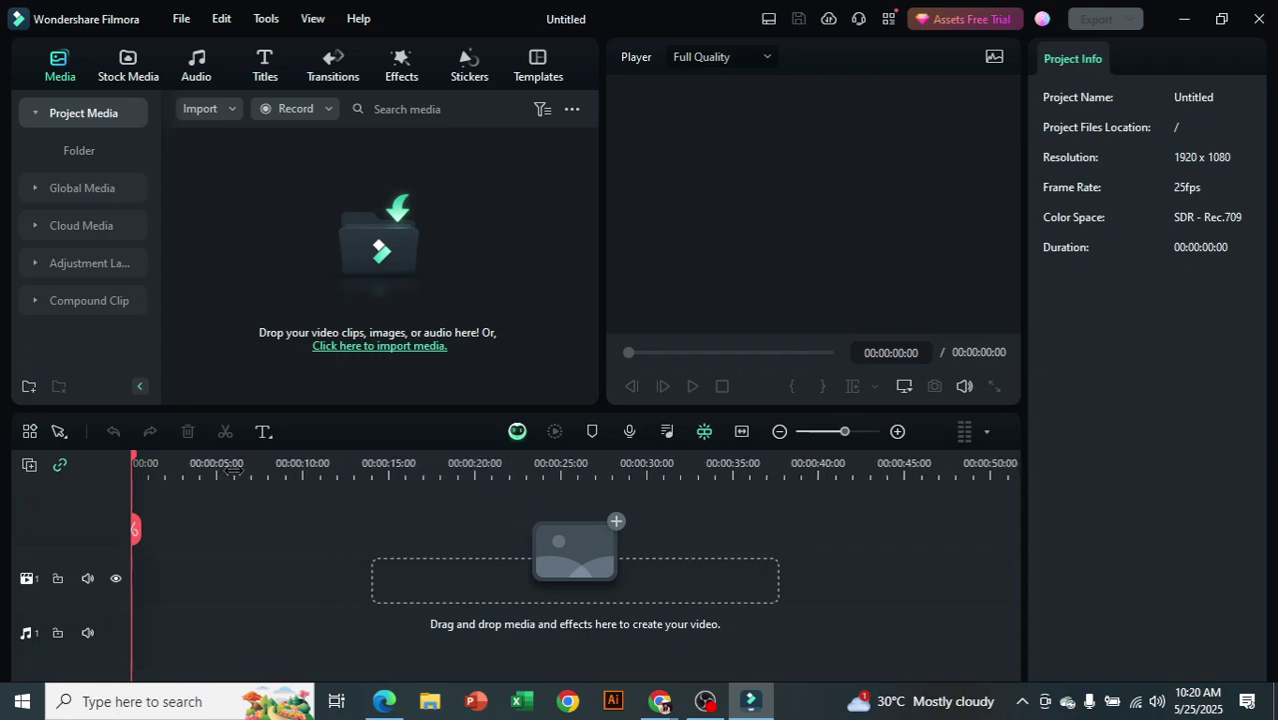
{"action": "left_click_drag", "start_coordinate": [250, 468], "coordinate": [266, 463]}
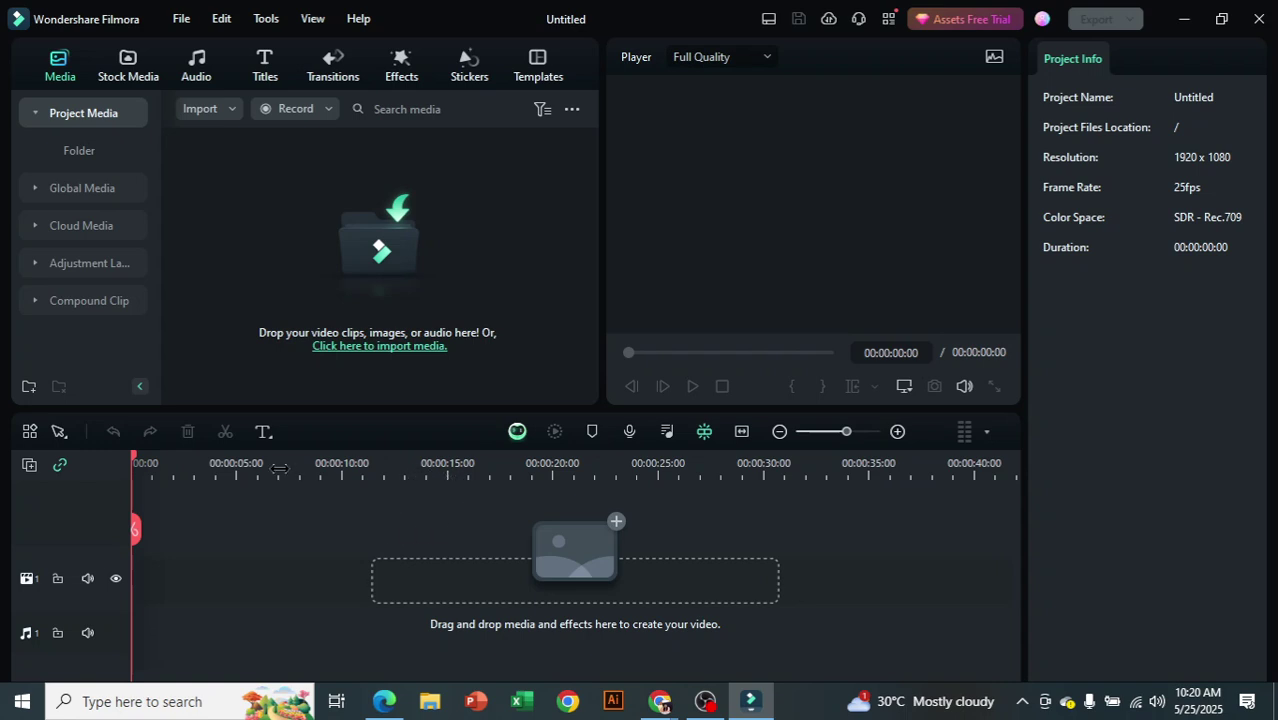
{"action": "mouse_move", "coordinate": [293, 468]}
{"action": "left_mouse_down"}
{"action": "mouse_move", "coordinate": [346, 472]}
{"action": "mouse_move", "coordinate": [272, 470]}
{"action": "left_mouse_up"}
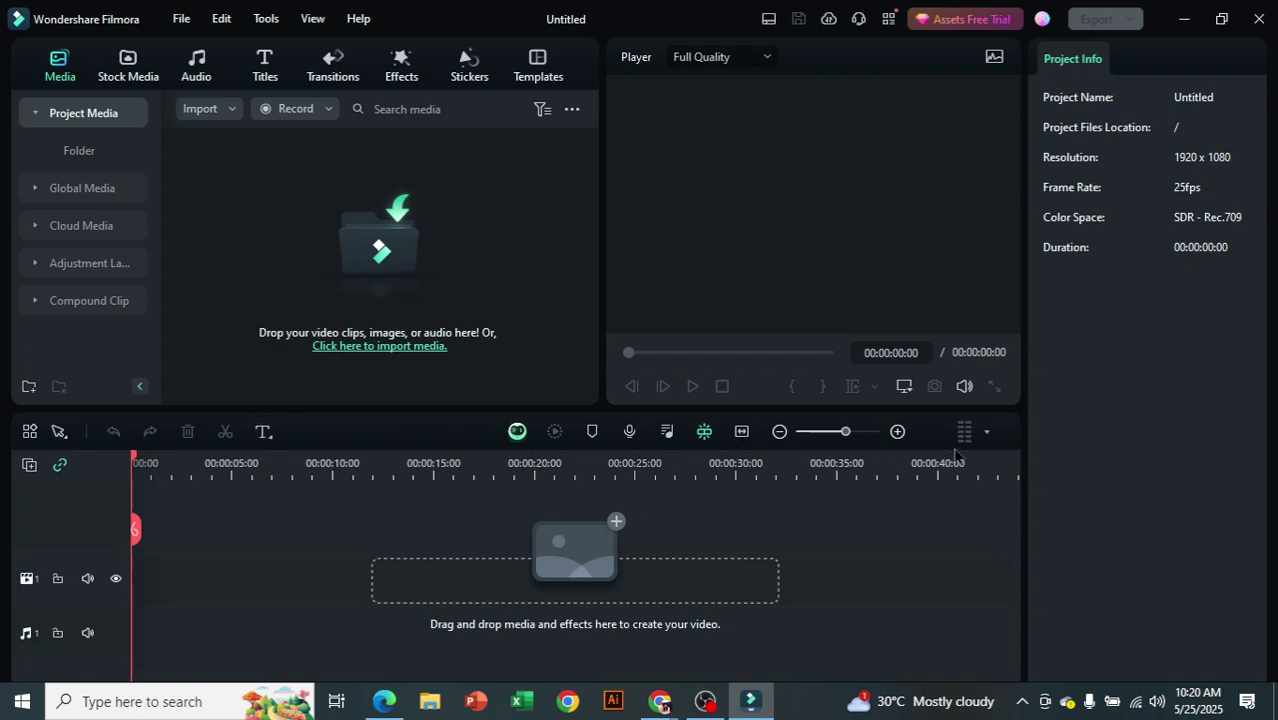
Undock the Project Info panel as a floating window and dock it back again
{"action": "left_click_drag", "start_coordinate": [1081, 64], "coordinate": [1000, 82]}
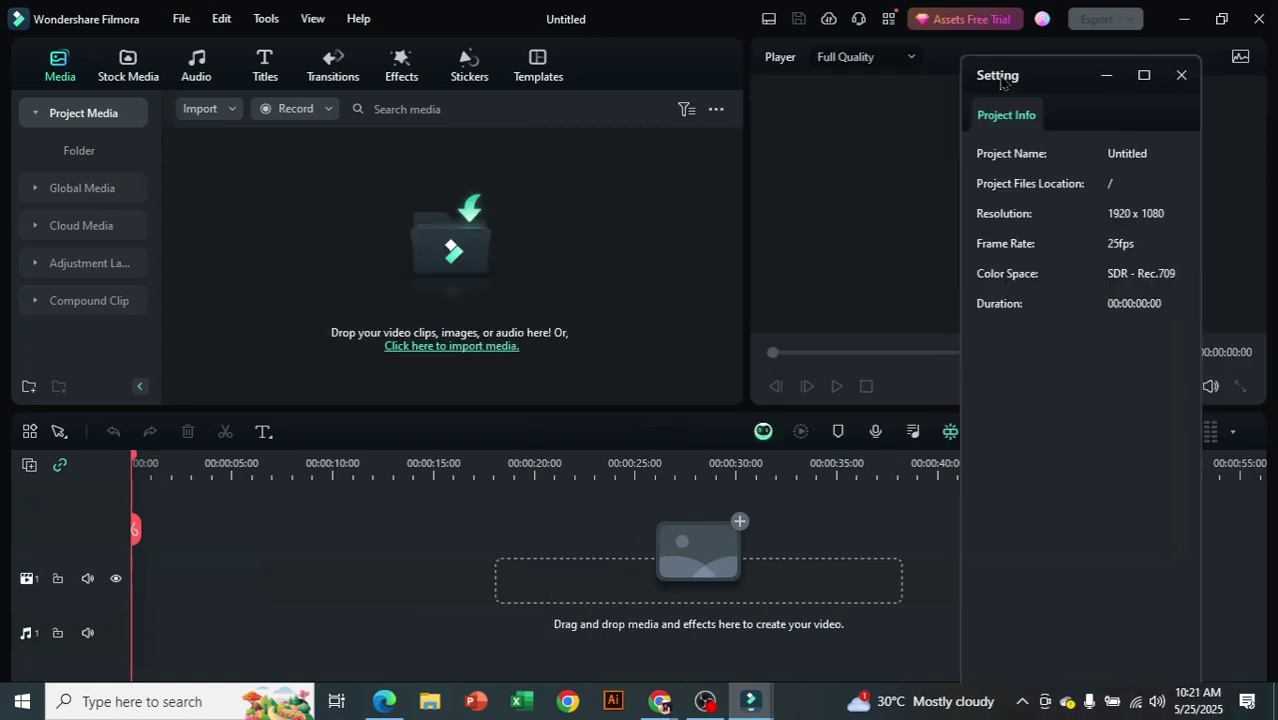
{"action": "left_click", "coordinate": [1182, 74]}
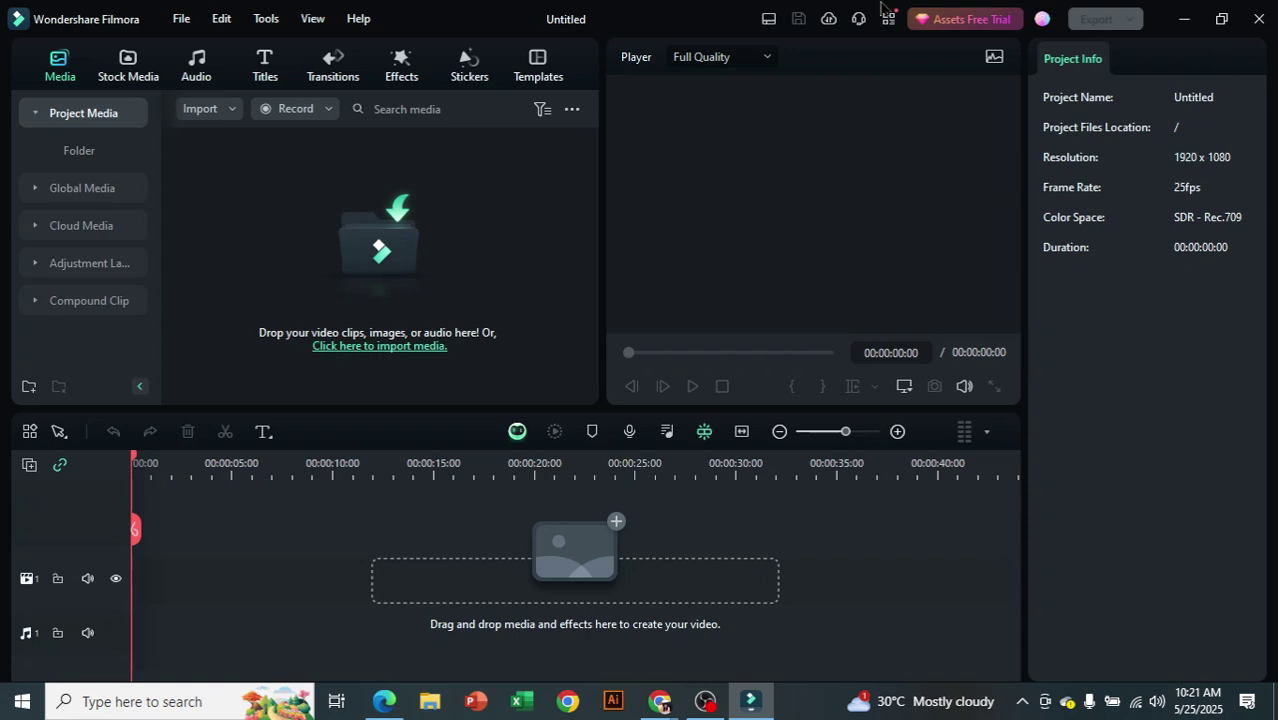
View the account overview, and briefly display the video scopes in the player
{"action": "left_click", "coordinate": [1042, 20]}
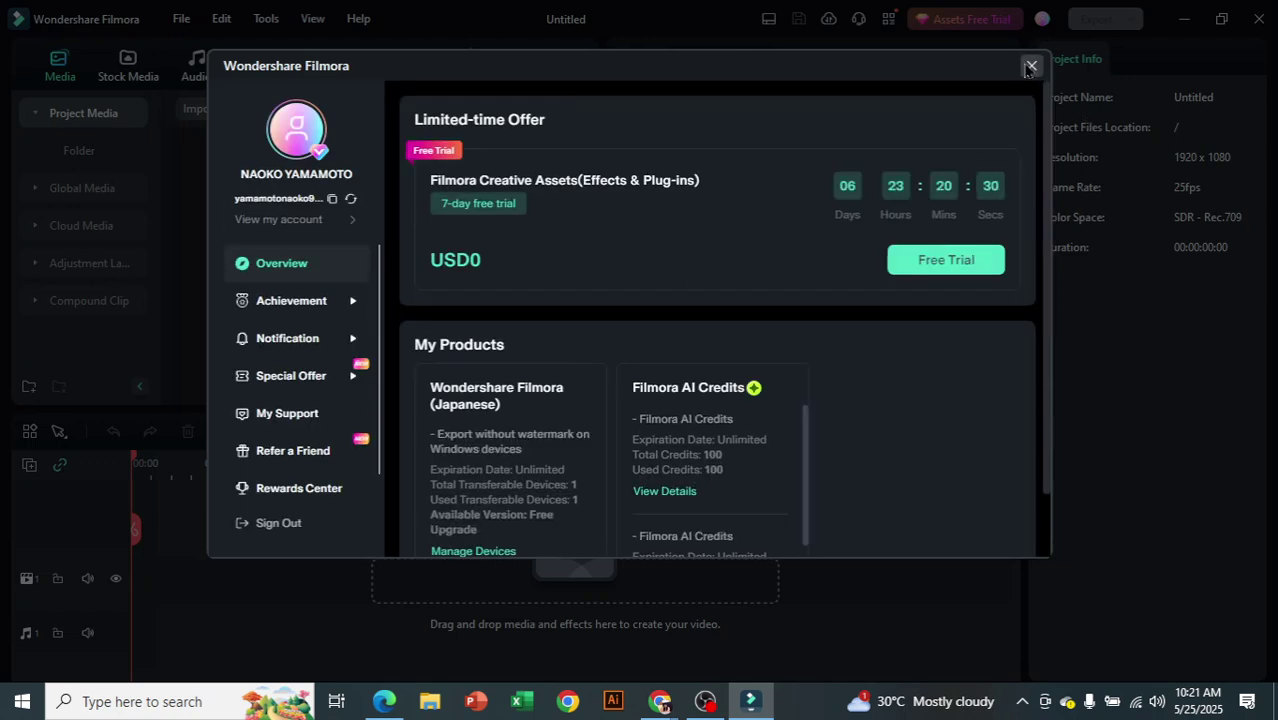
{"action": "left_click", "coordinate": [1030, 70]}
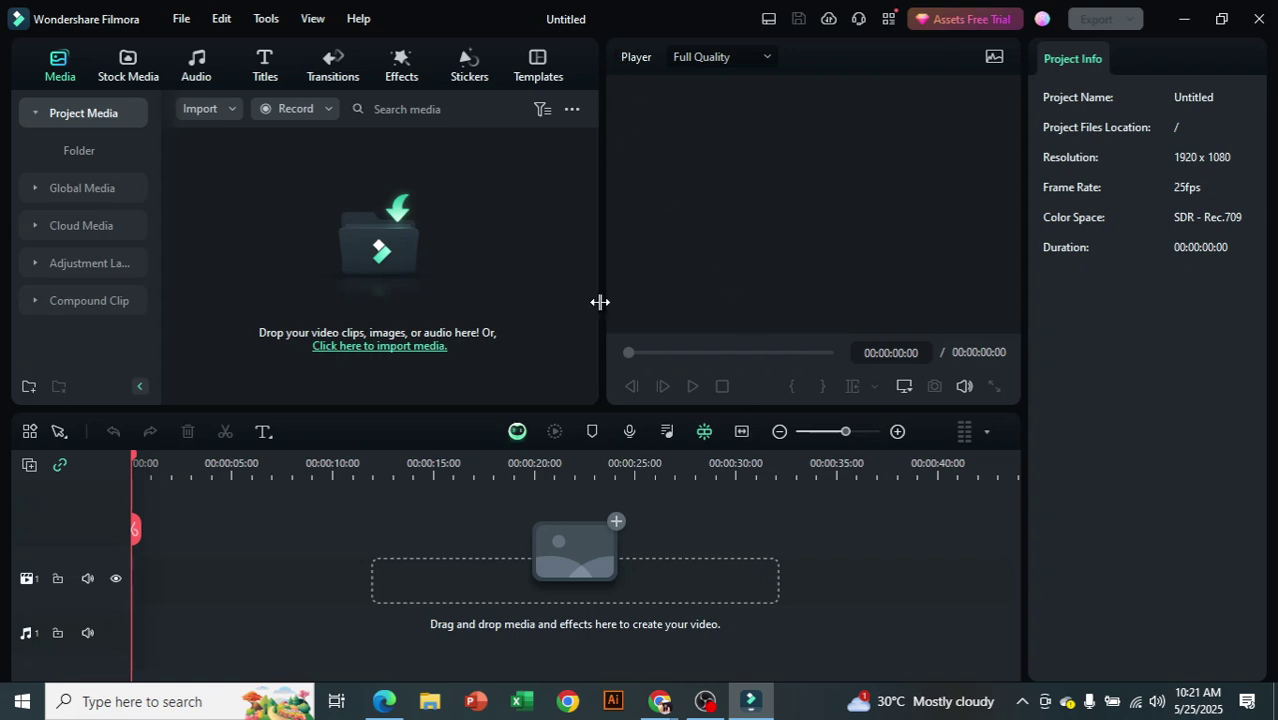
{"action": "left_click", "coordinate": [995, 59]}
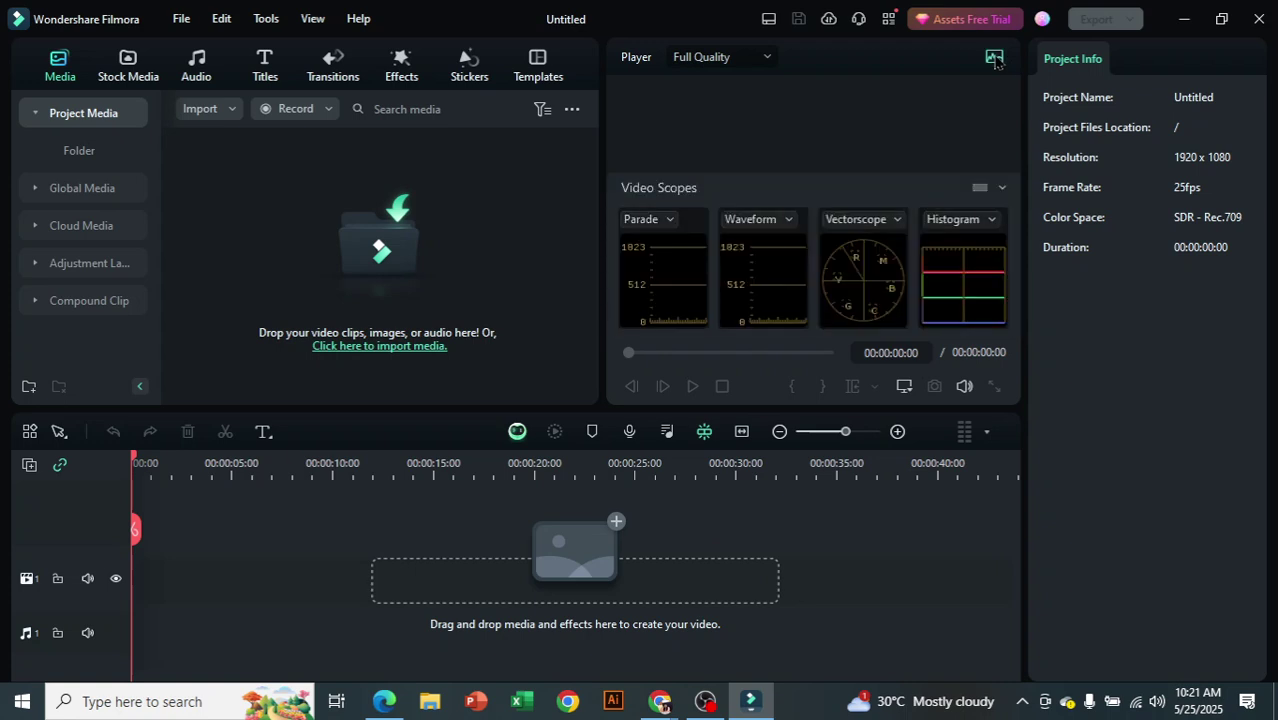
{"action": "left_click", "coordinate": [994, 58]}
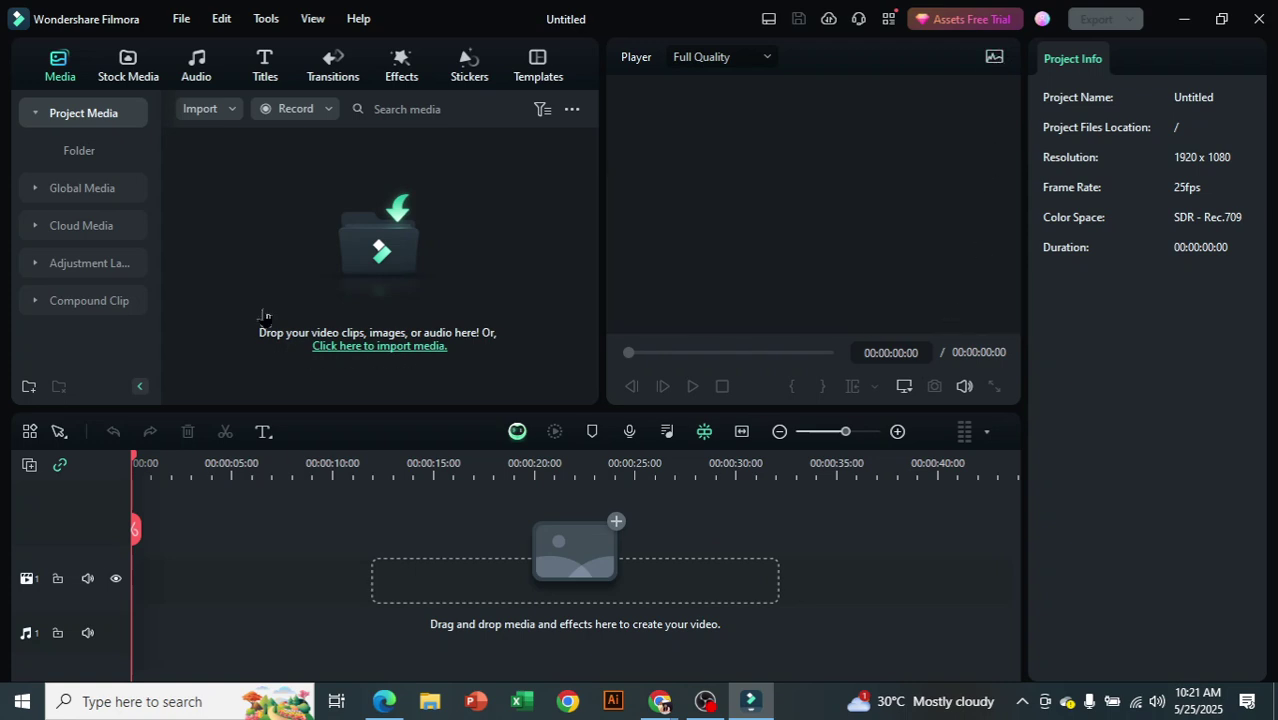
{"action": "left_click", "coordinate": [226, 114]}
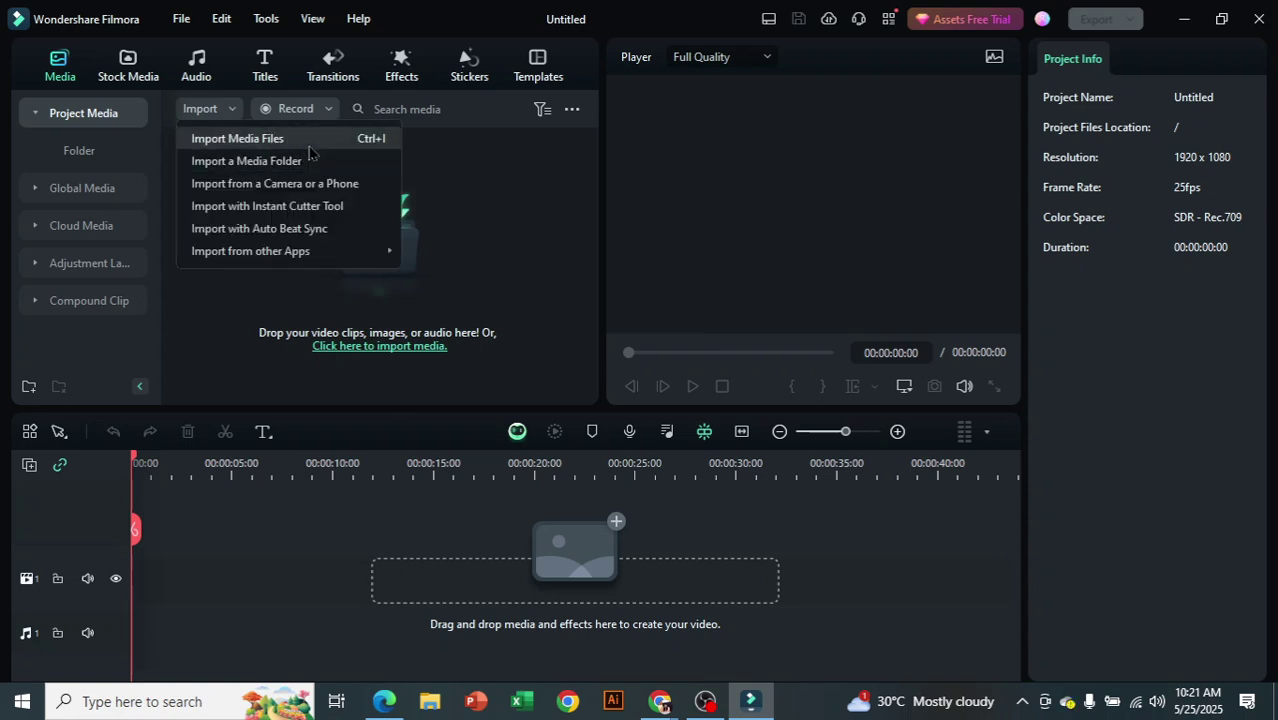
{"action": "left_click", "coordinate": [548, 282]}
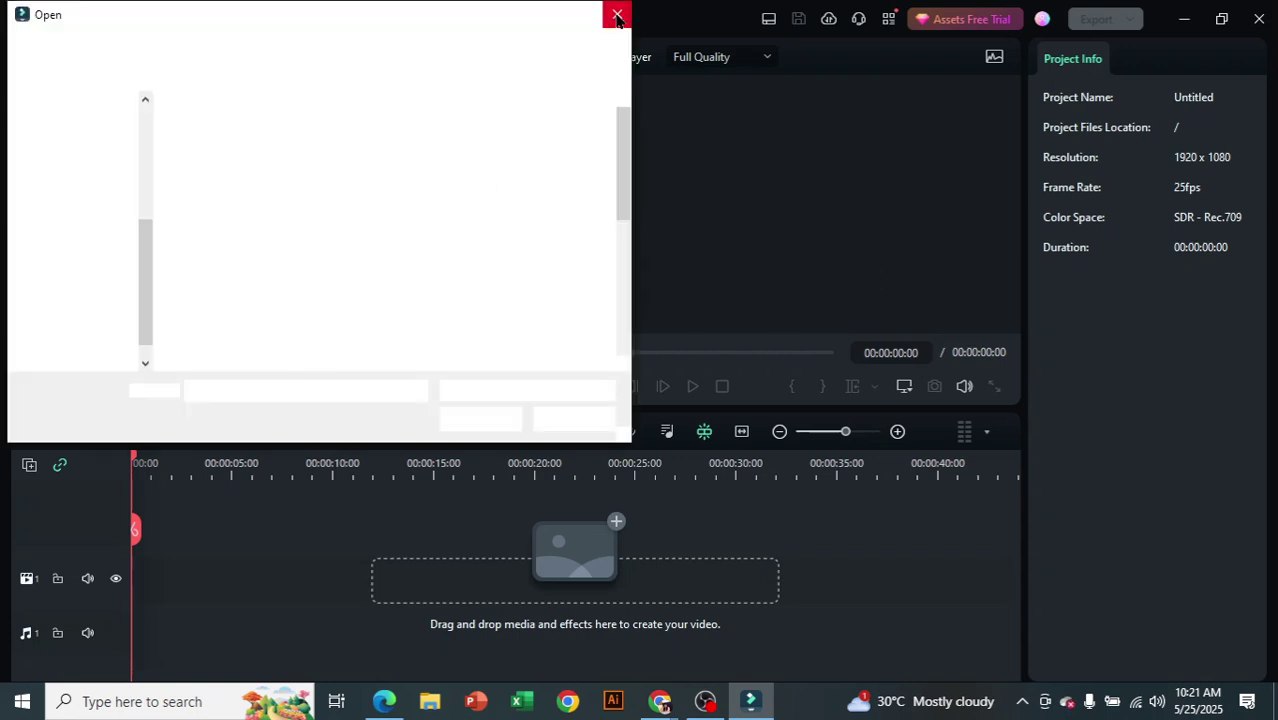
{"action": "left_click", "coordinate": [617, 17]}
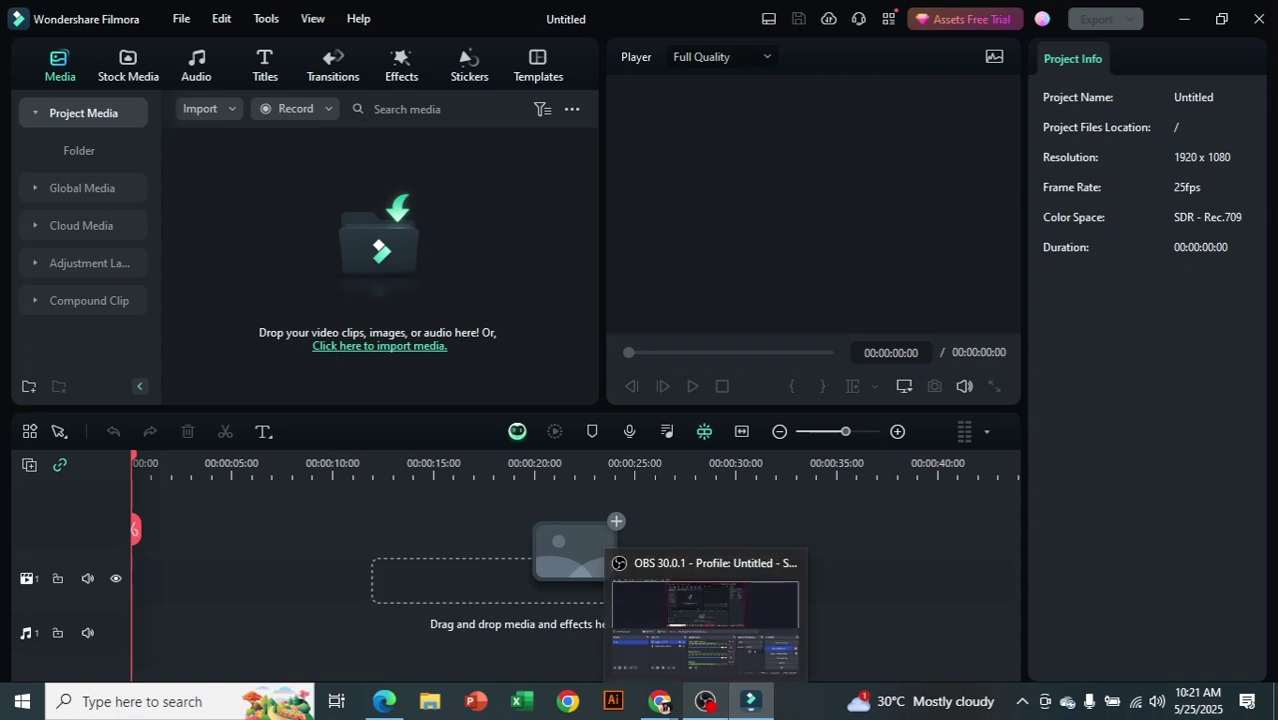
Record a voiceover of about 3 seconds with the Realtek microphone and add it to the timeline
{"action": "left_click", "coordinate": [316, 112]}
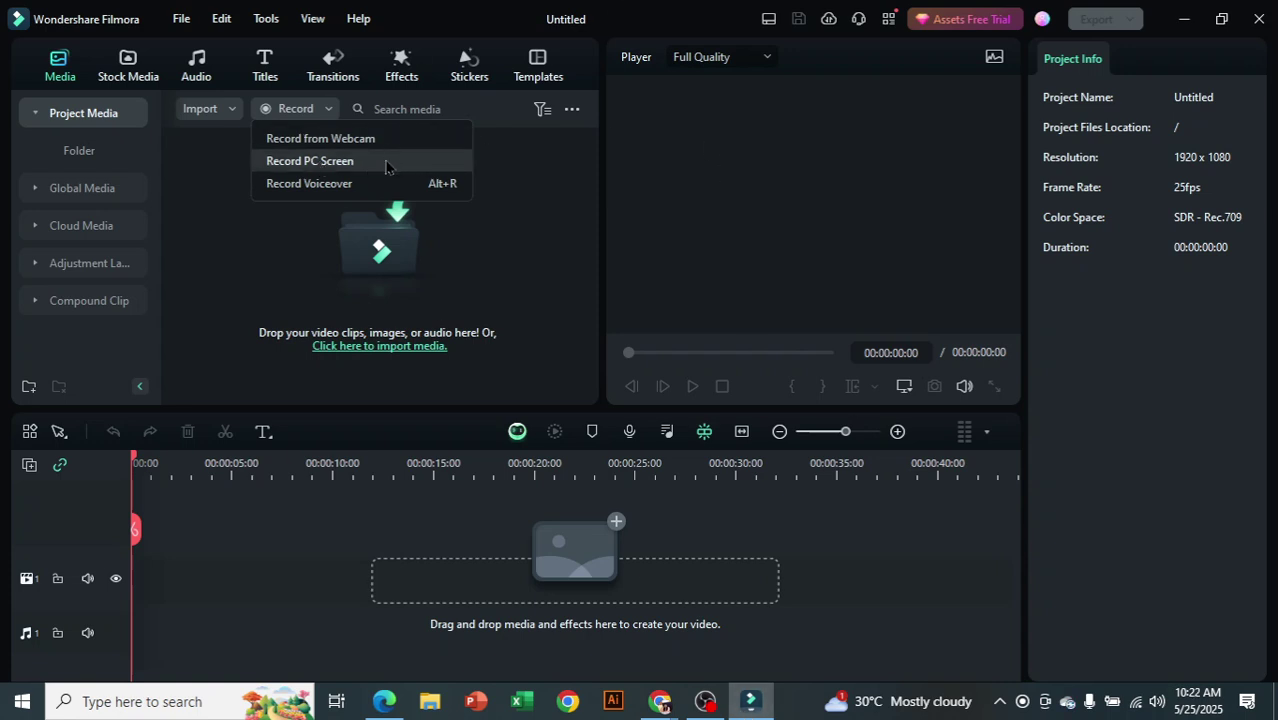
{"action": "left_click", "coordinate": [330, 200]}
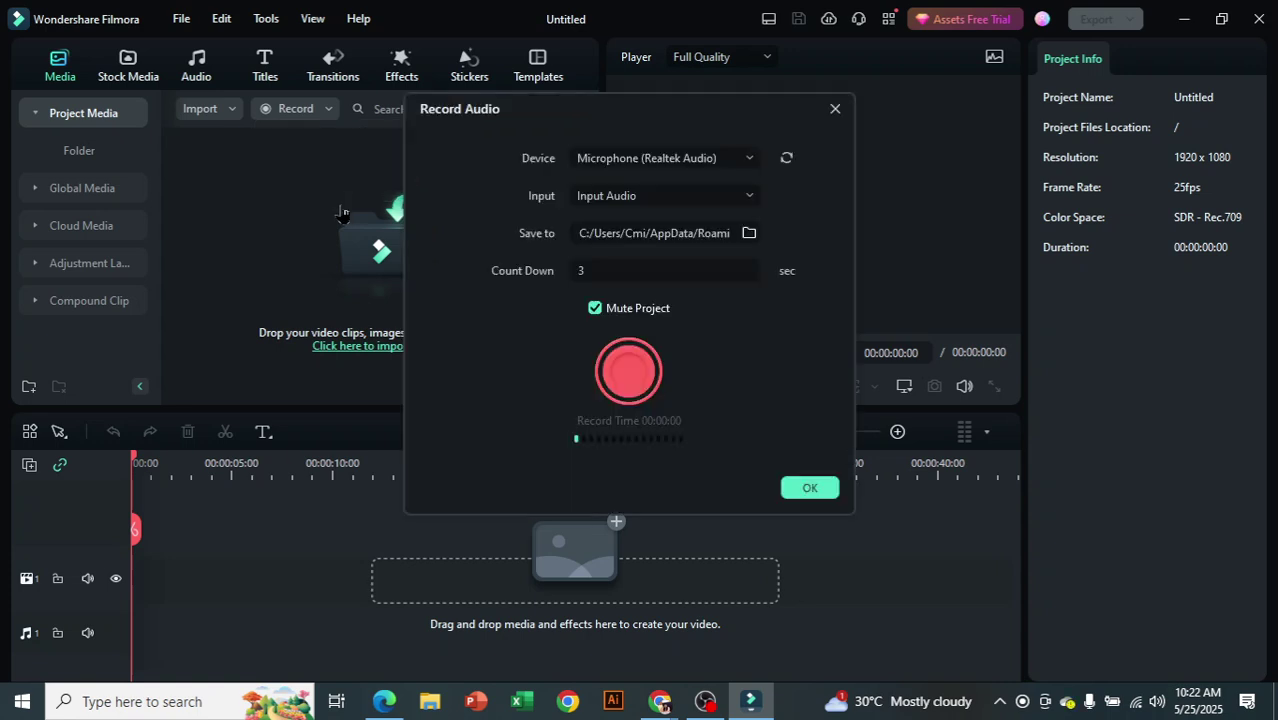
{"action": "left_click", "coordinate": [627, 372]}
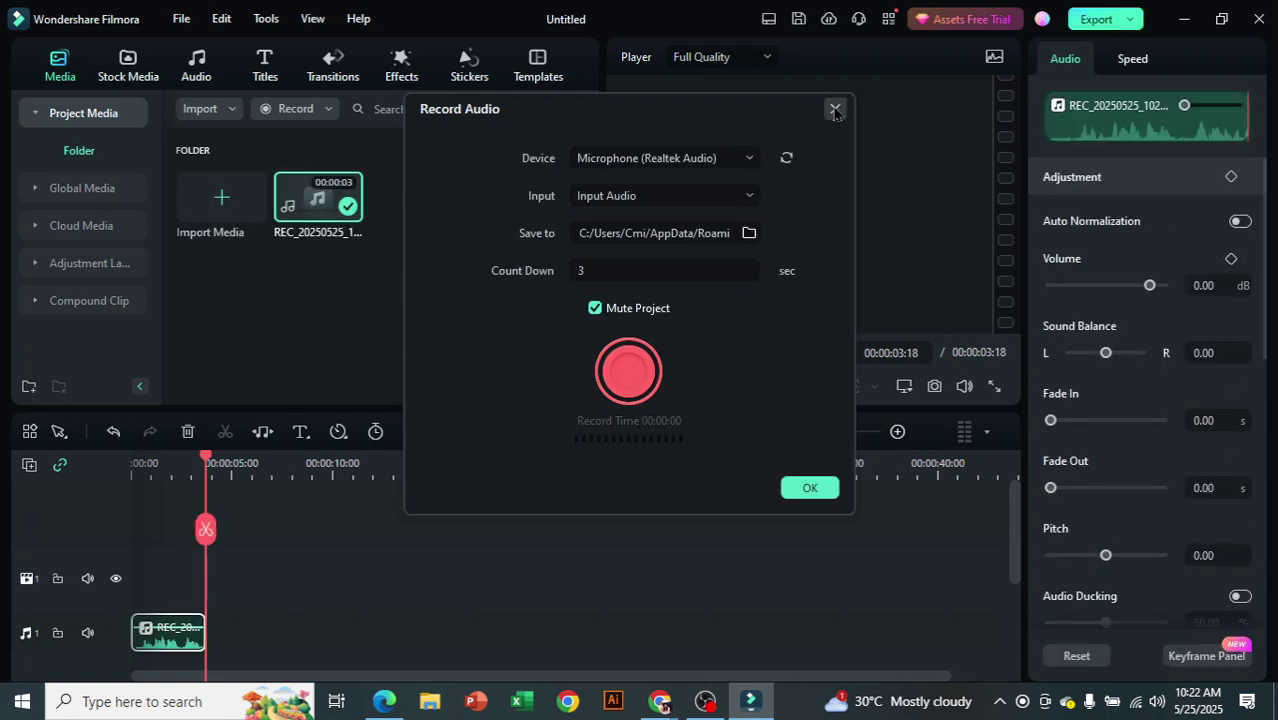
{"action": "left_click", "coordinate": [811, 490]}
Play the recorded voiceover back from the start of the timeline and pause it near its end
{"action": "left_click_drag", "start_coordinate": [827, 352], "coordinate": [675, 352]}
{"action": "left_click_drag", "start_coordinate": [581, 356], "coordinate": [560, 345]}
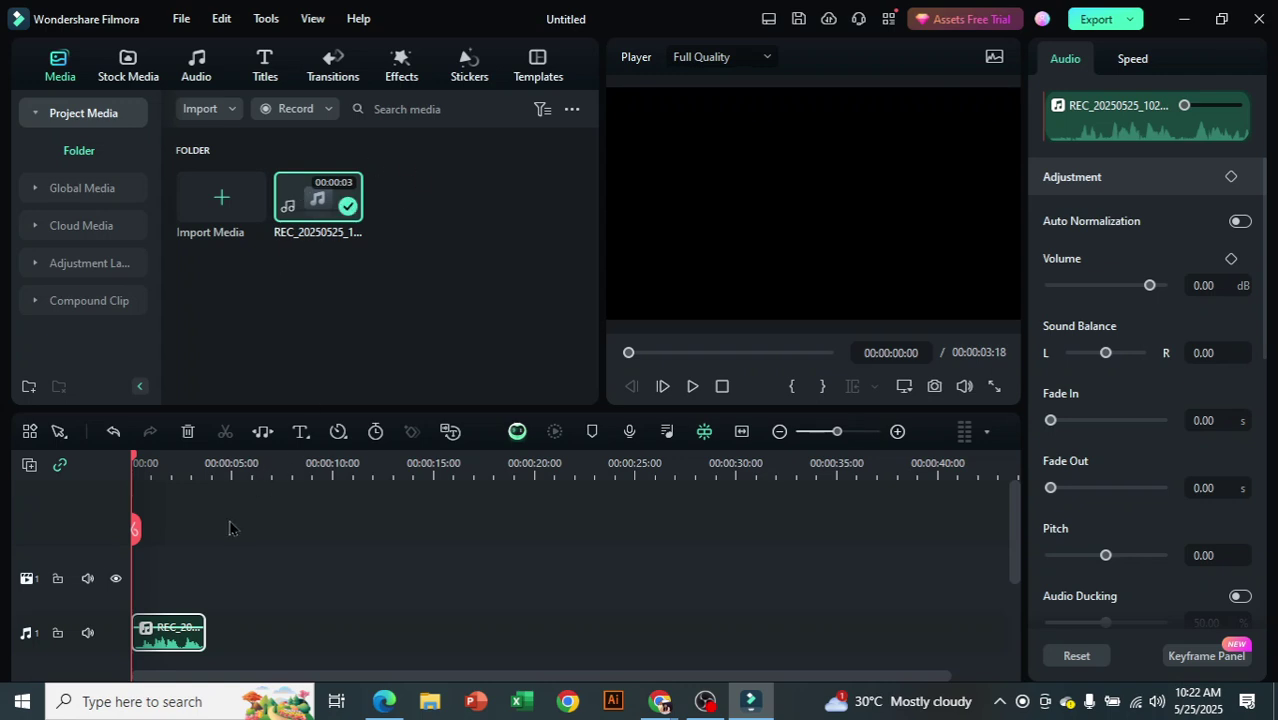
{"action": "left_click", "coordinate": [692, 386]}
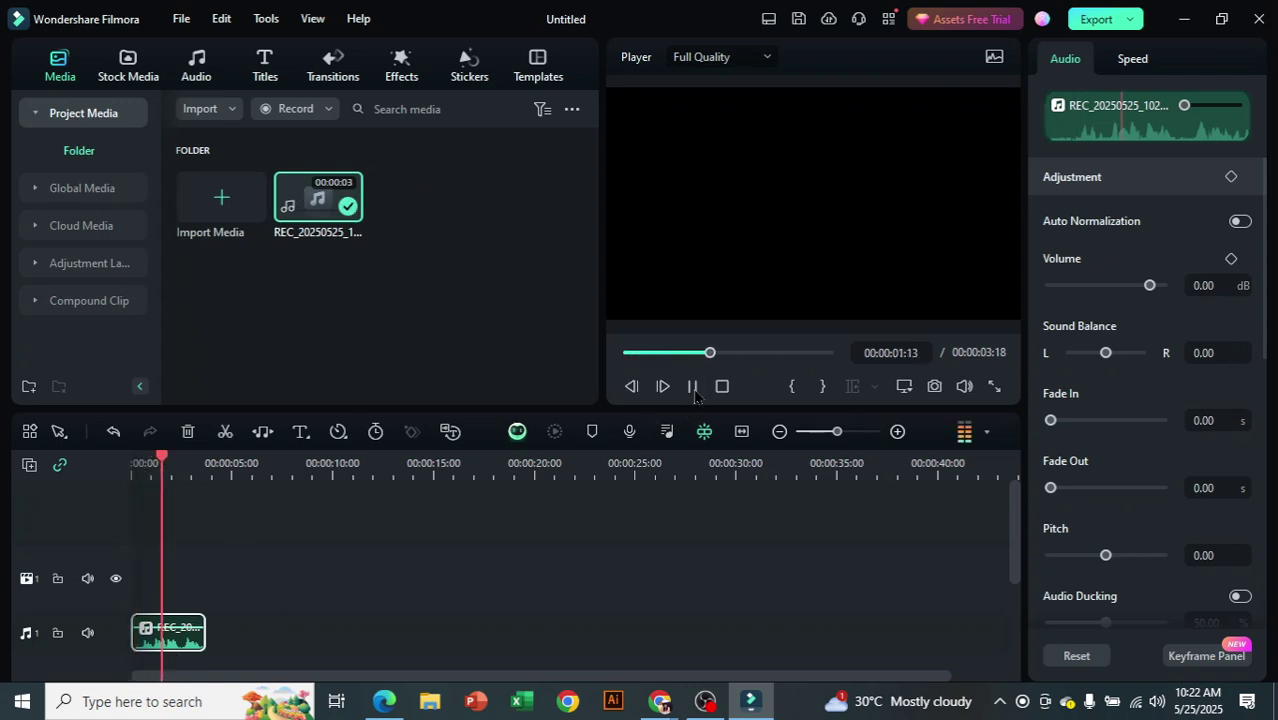
{"action": "left_click", "coordinate": [692, 386]}
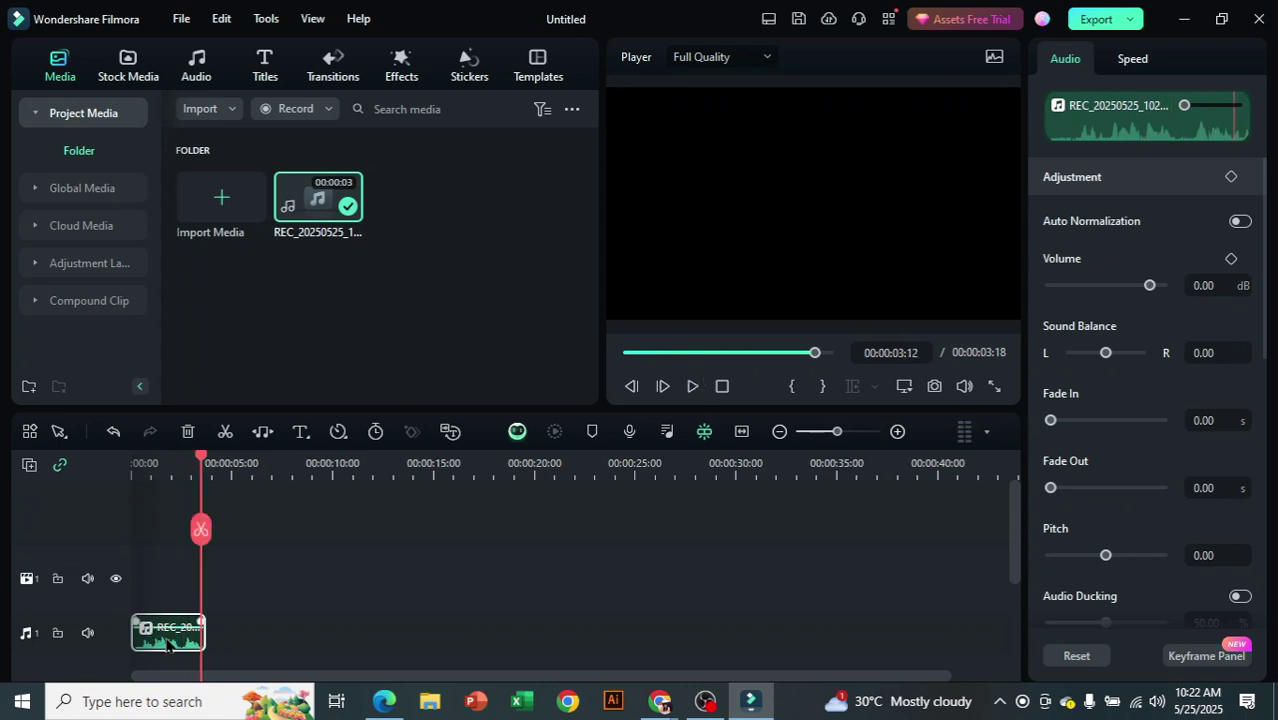
Delete the voiceover clip from the timeline and remove its recording from the project media
{"action": "key", "text": "Delete"}
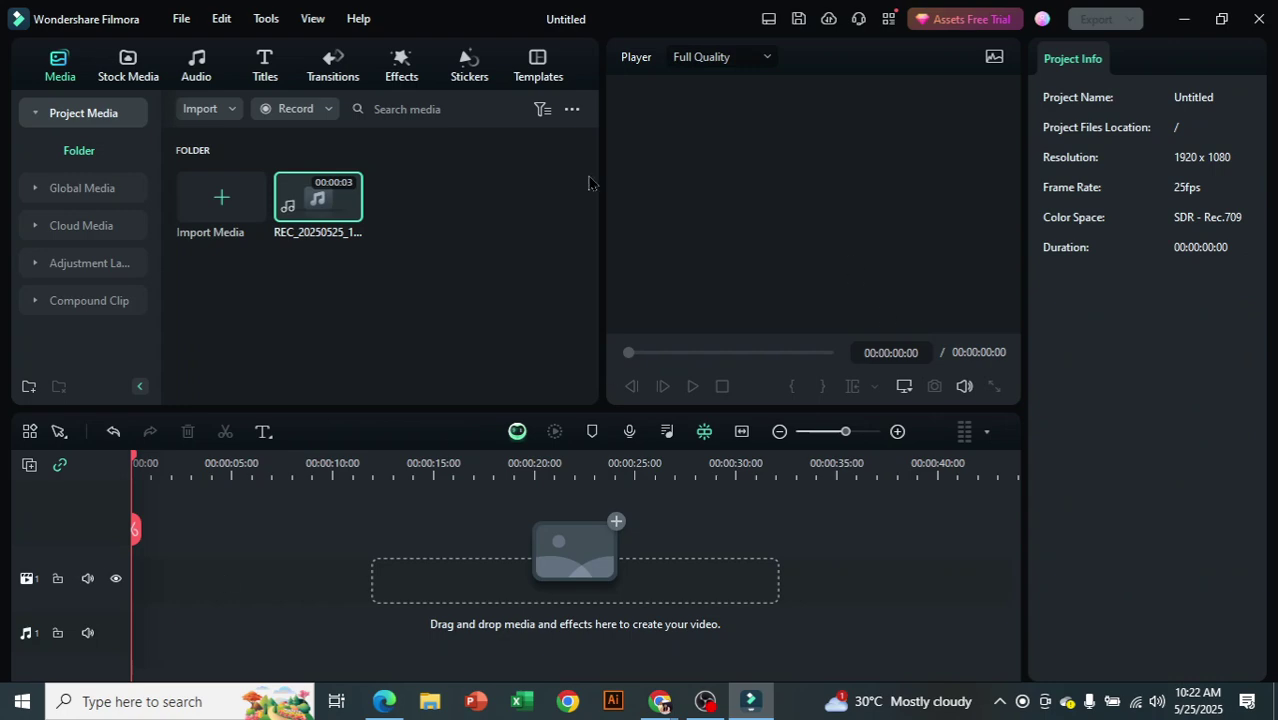
{"action": "double_click", "coordinate": [318, 206]}
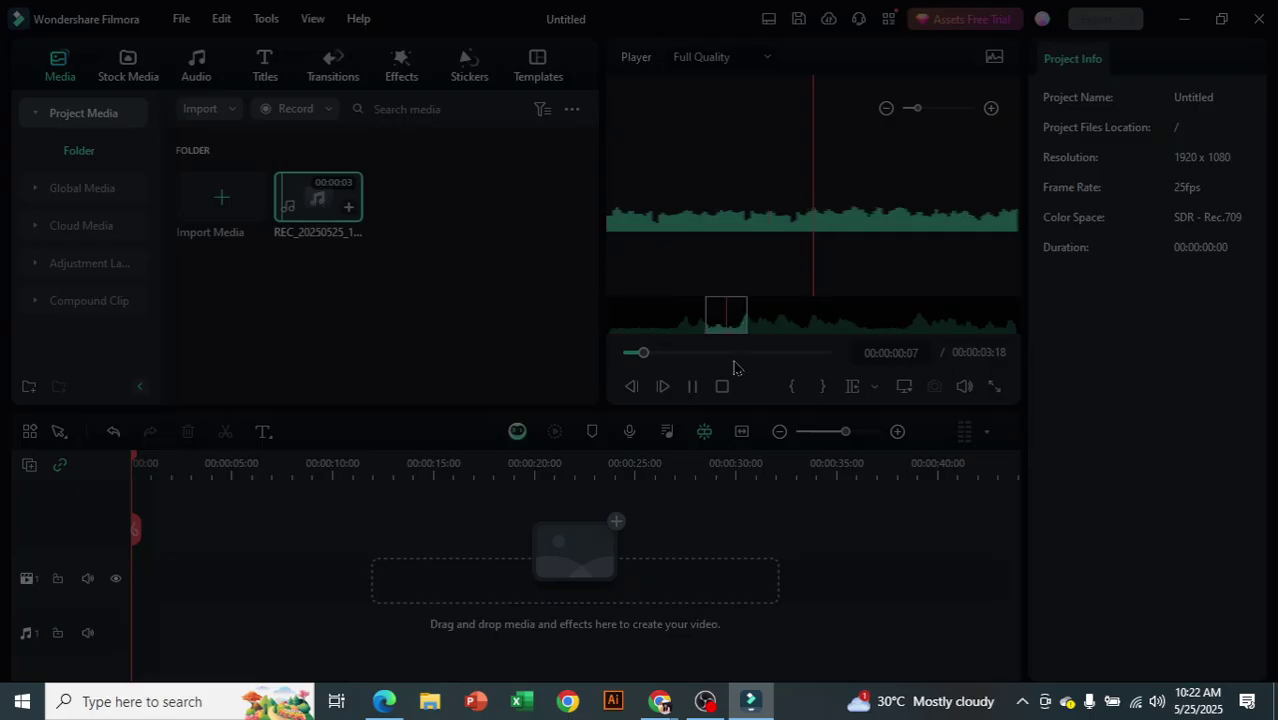
{"action": "left_click", "coordinate": [734, 352]}
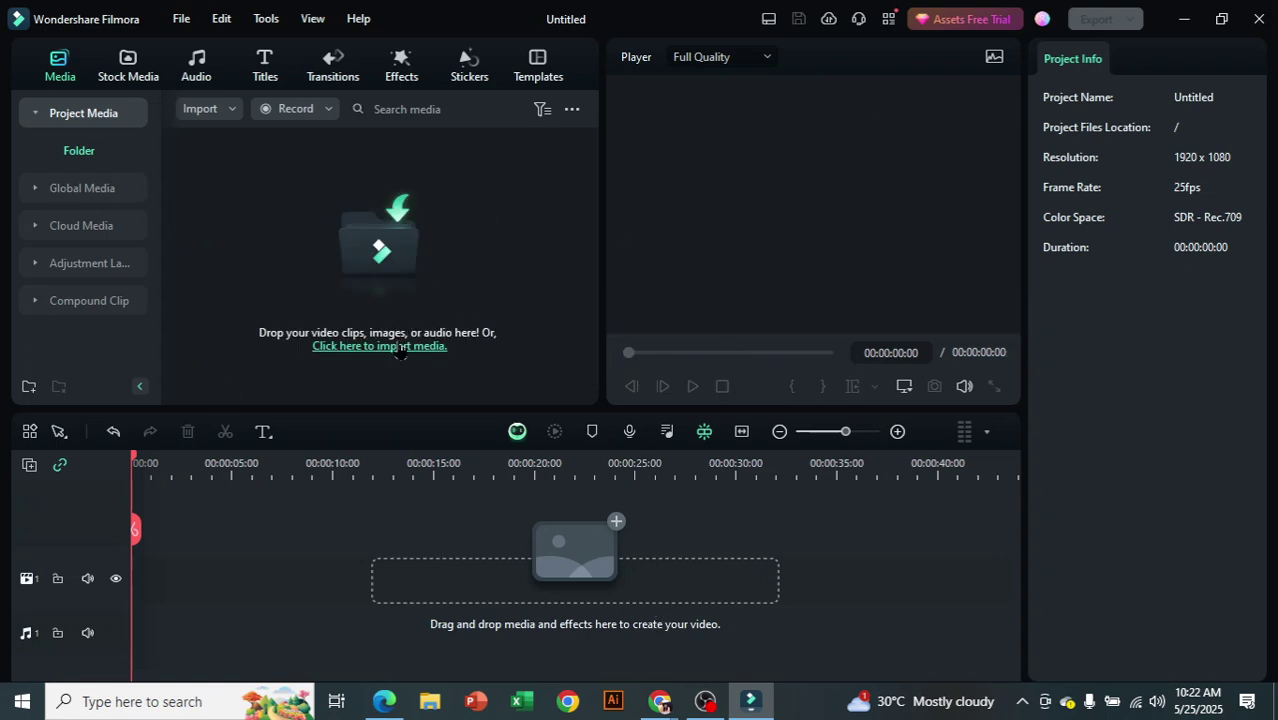
Switch to Chrome and open pixabay.com in a new tab
{"action": "left_click", "coordinate": [658, 704]}
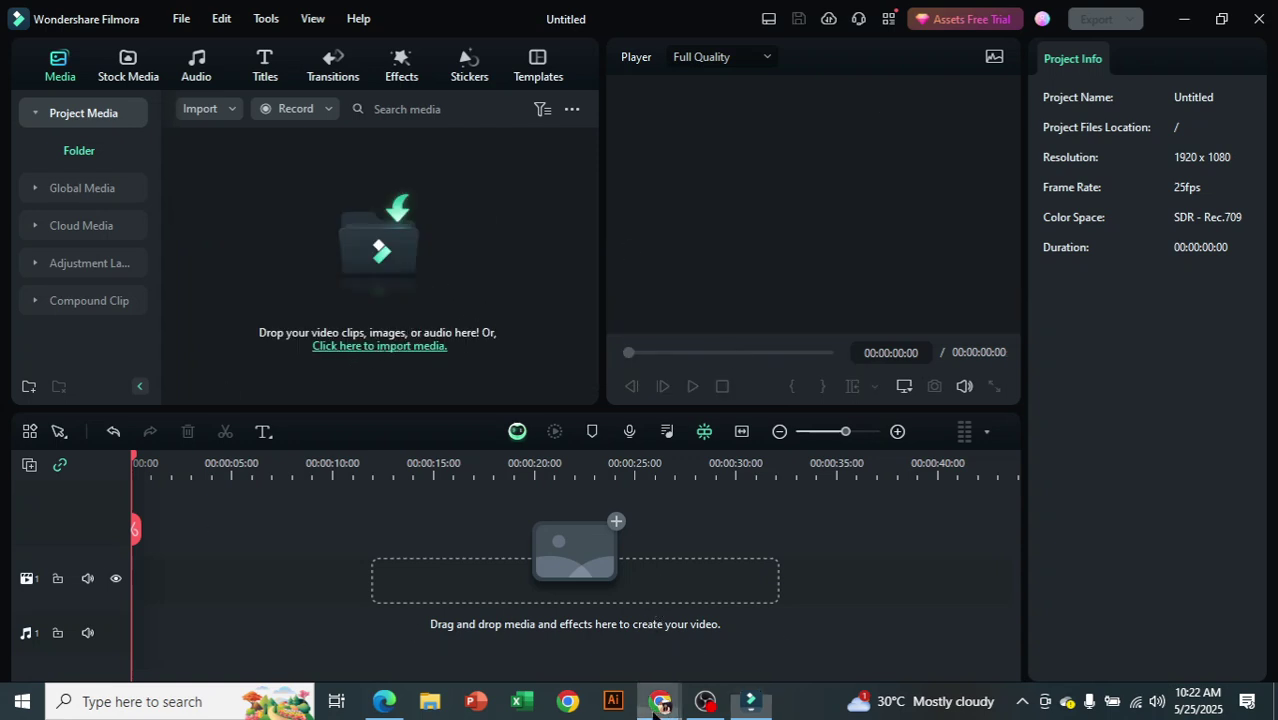
{"action": "left_click", "coordinate": [625, 640]}
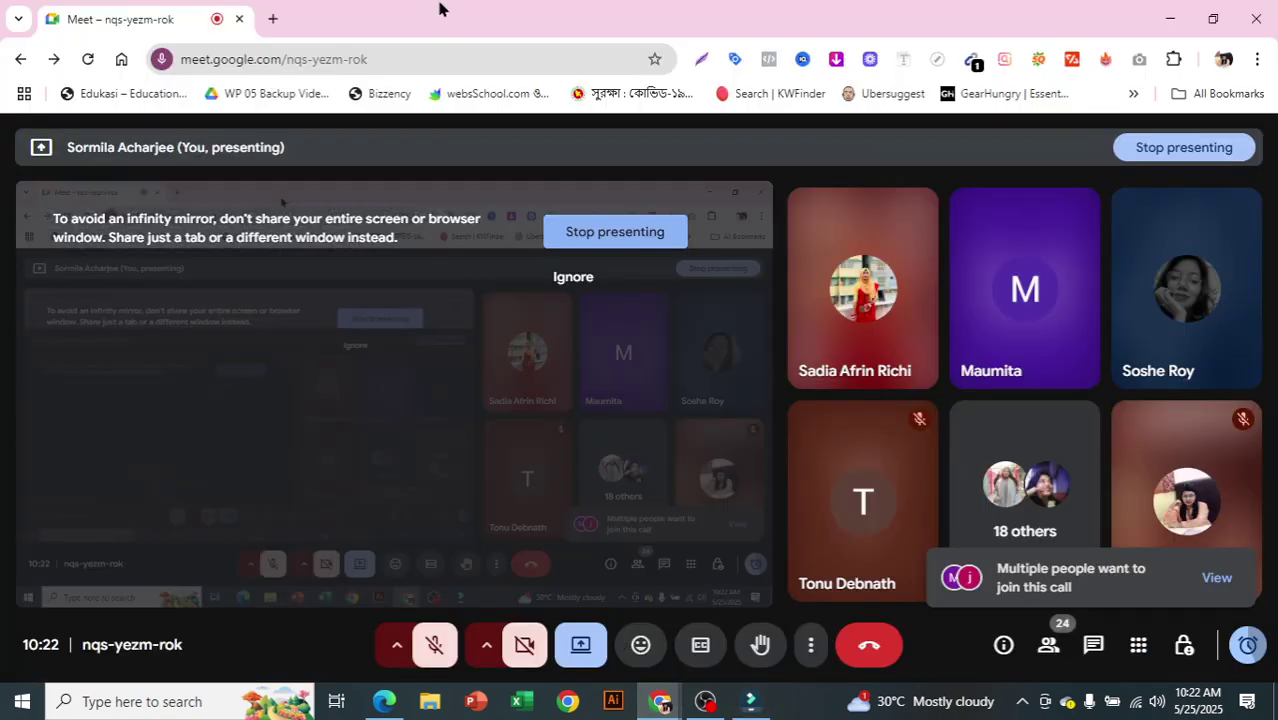
{"action": "left_click", "coordinate": [269, 20]}
{"action": "type", "text": "p"}
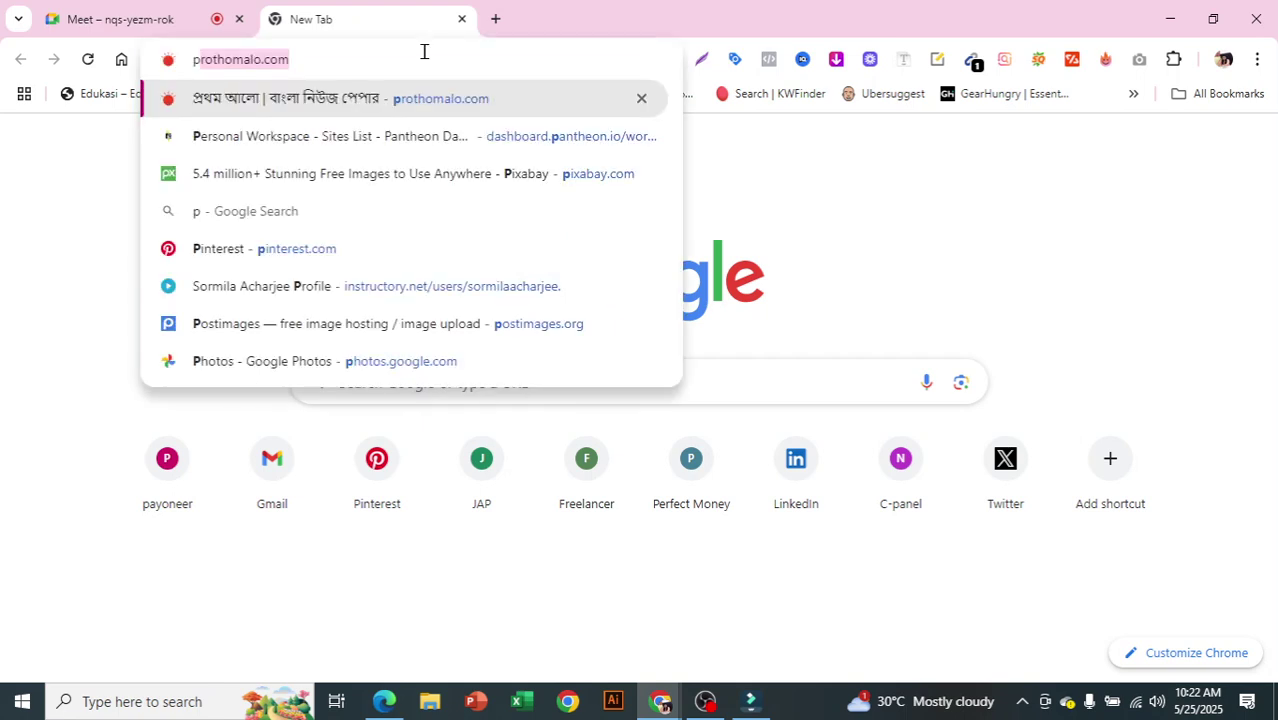
{"action": "type", "text": "ixe"}
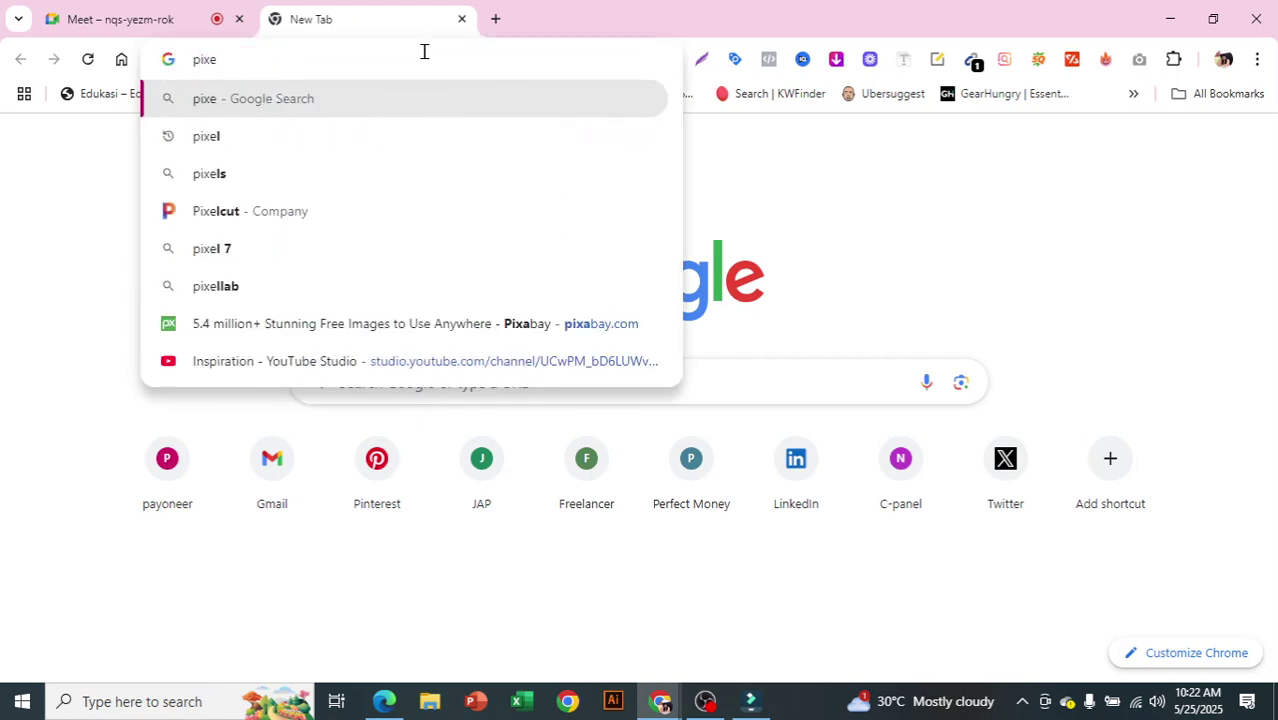
{"action": "left_click", "coordinate": [496, 325]}
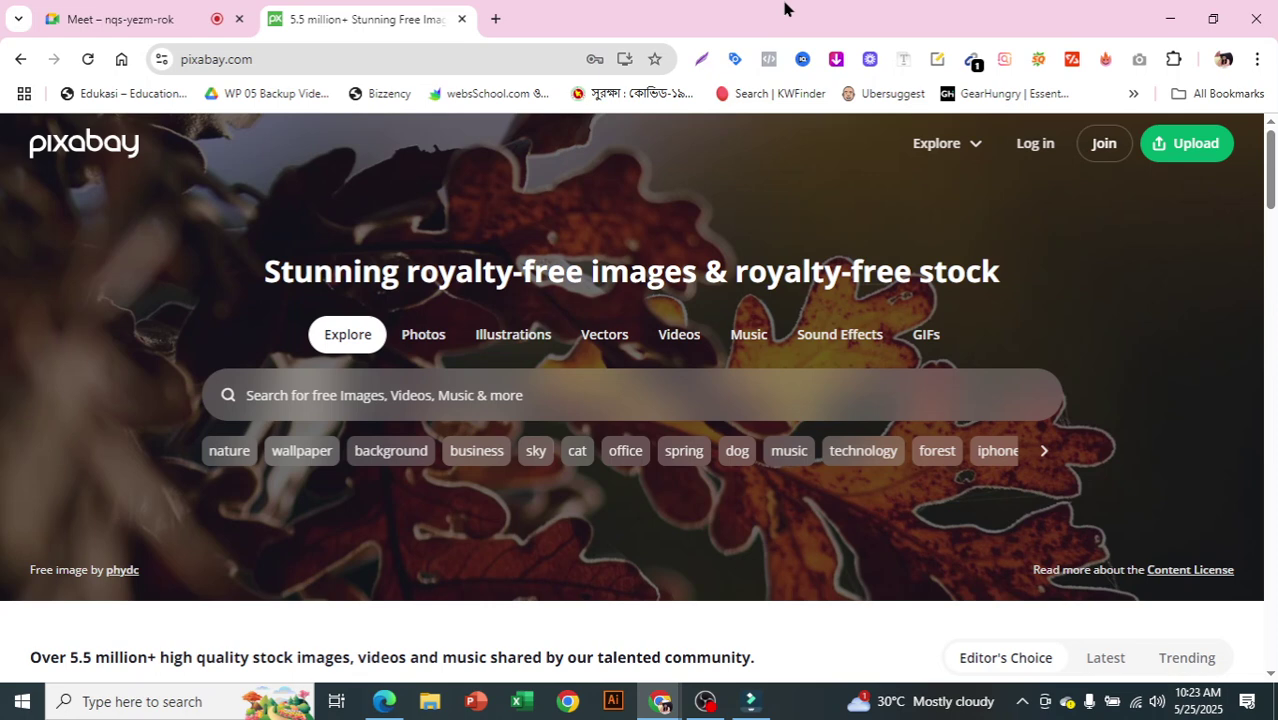
Search Pixabay for "cooking" and browse the royalty-free image results
{"action": "left_click", "coordinate": [412, 384]}
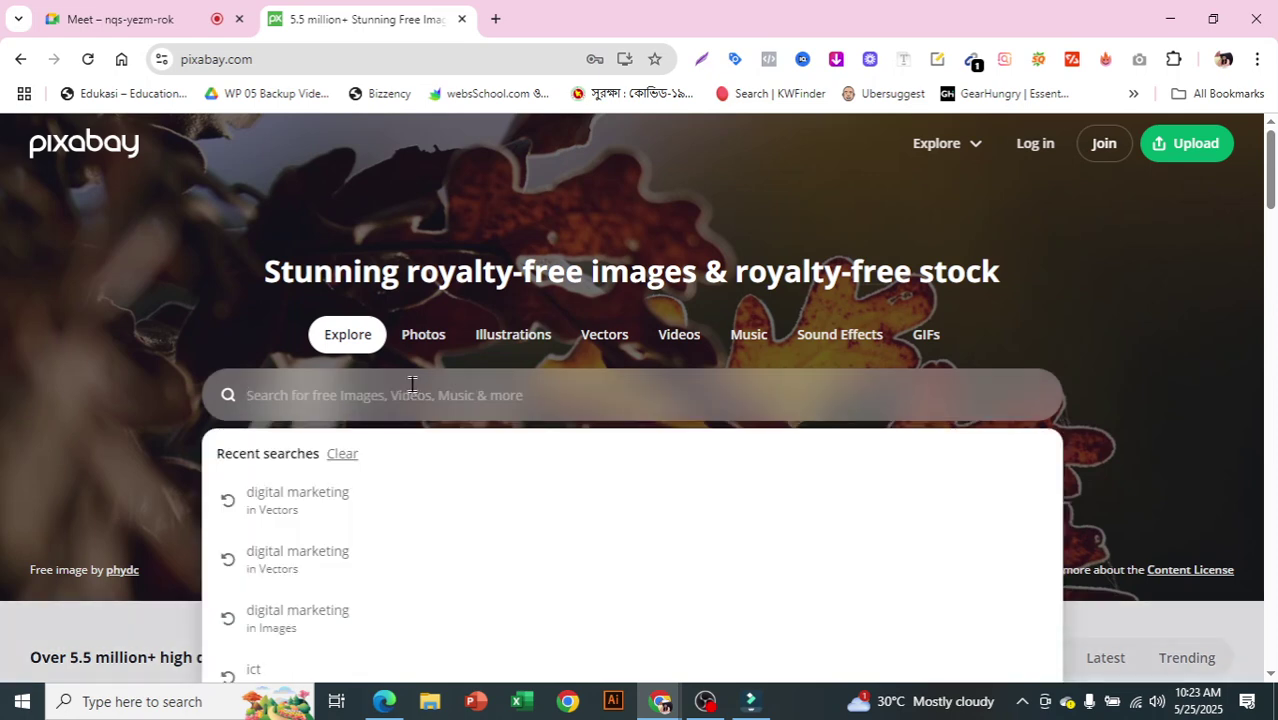
{"action": "type", "text": "cooking"}
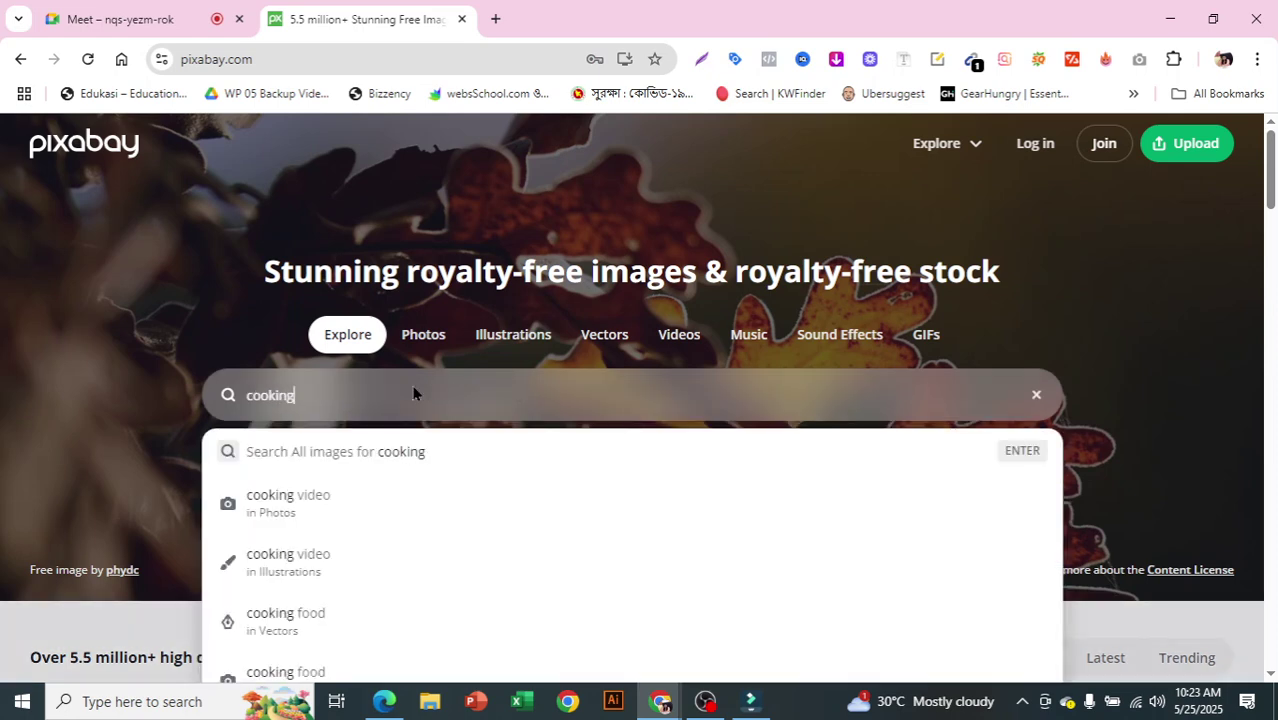
{"action": "key", "text": "Return"}
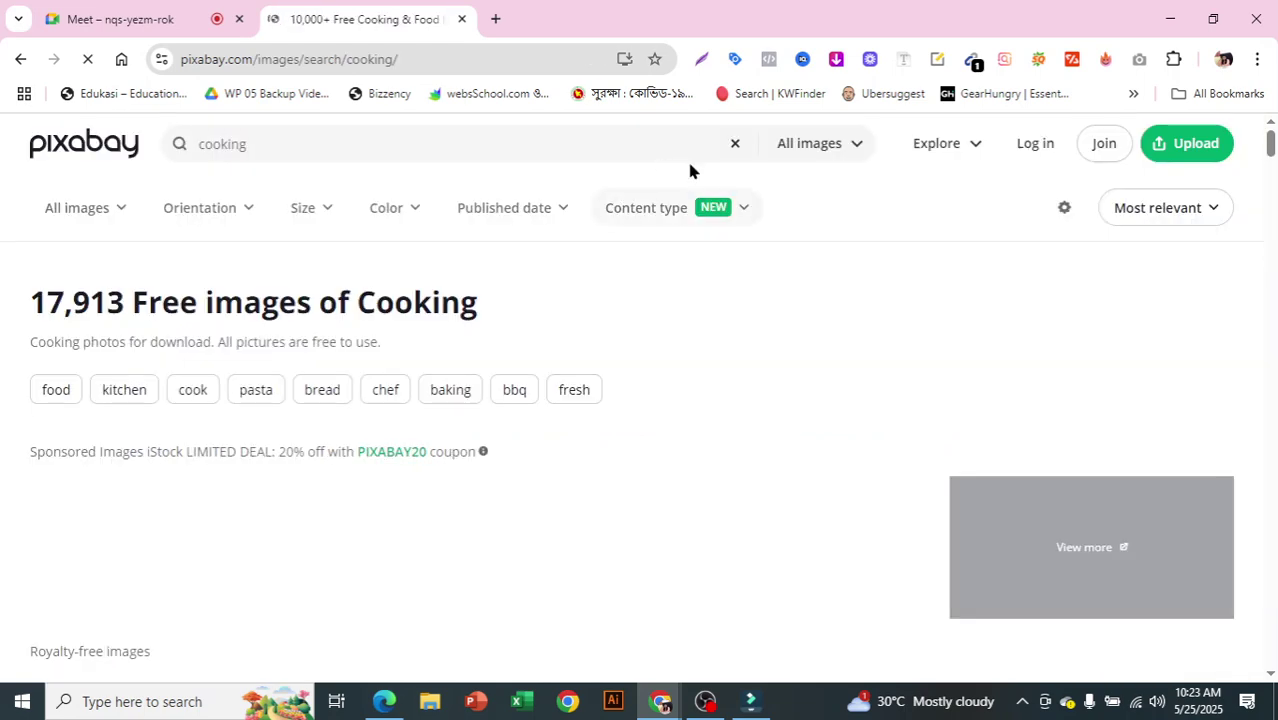
{"action": "scroll", "coordinate": [763, 273], "scroll_direction": "down", "scroll_amount": 2}
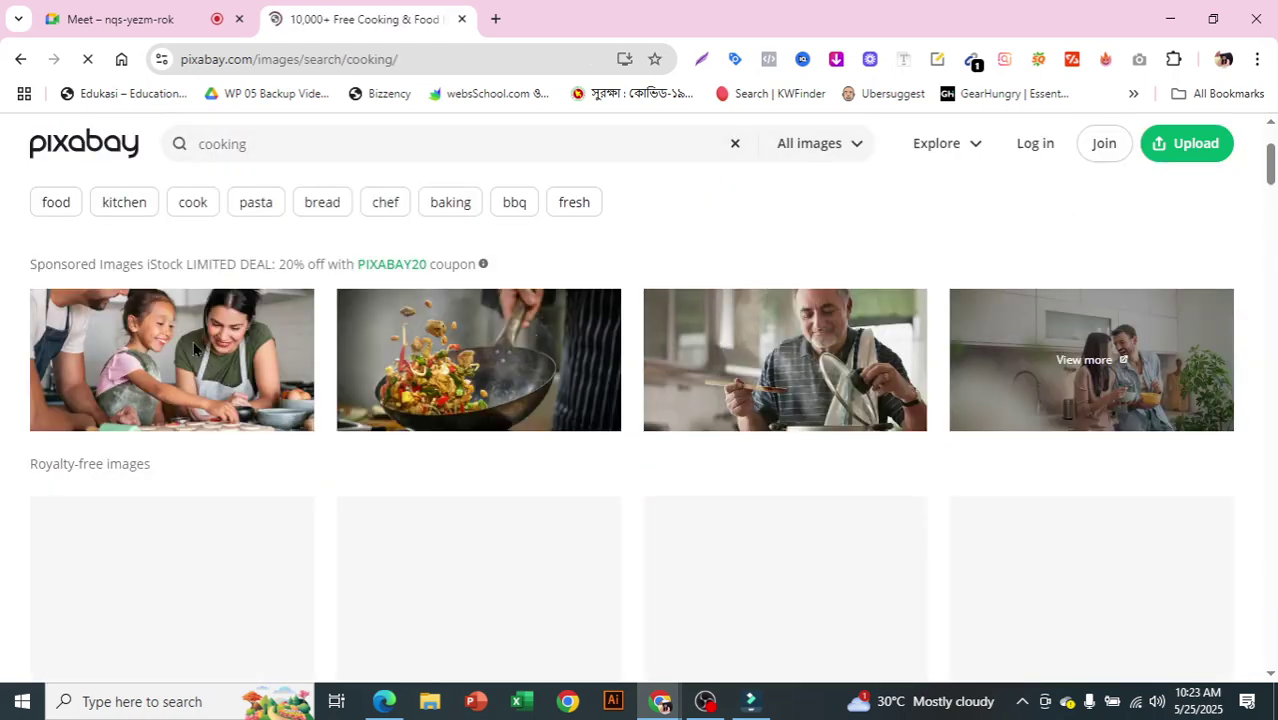
{"action": "scroll", "coordinate": [692, 437], "scroll_direction": "down", "scroll_amount": 1}
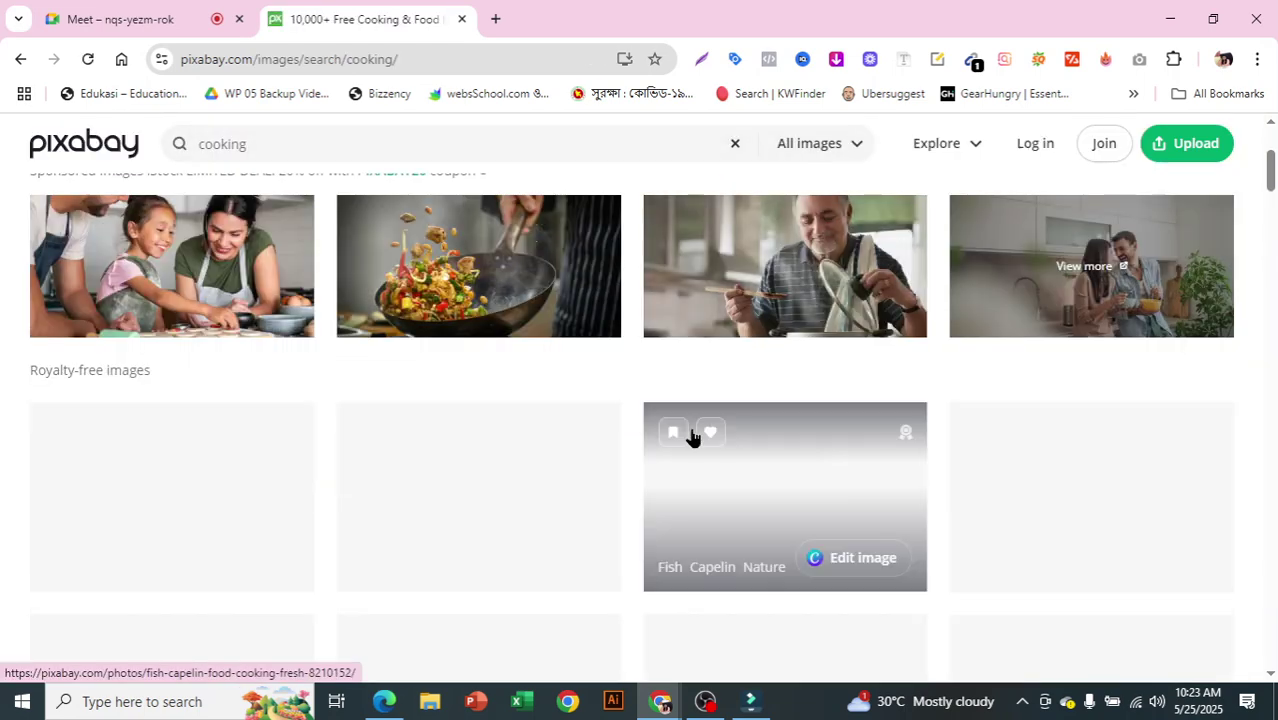
{"action": "scroll", "coordinate": [633, 388], "scroll_direction": "down", "scroll_amount": 3}
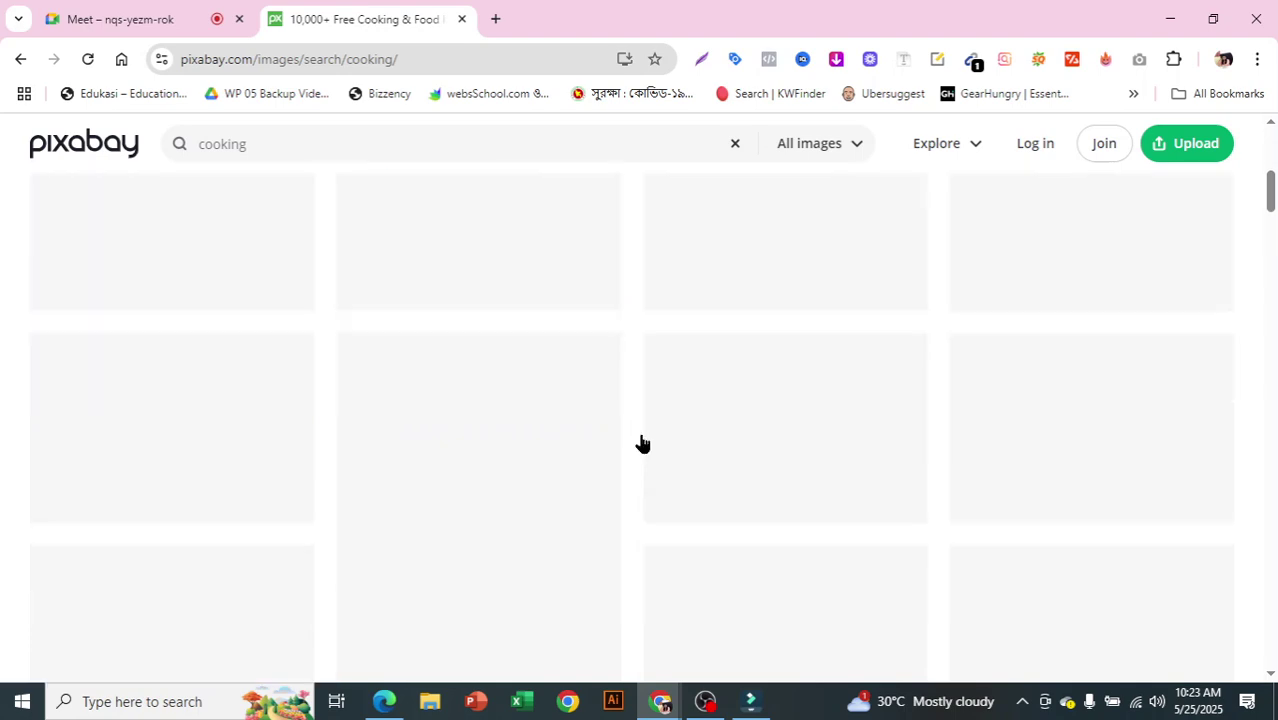
{"action": "scroll", "coordinate": [634, 442], "scroll_direction": "up", "scroll_amount": 1}
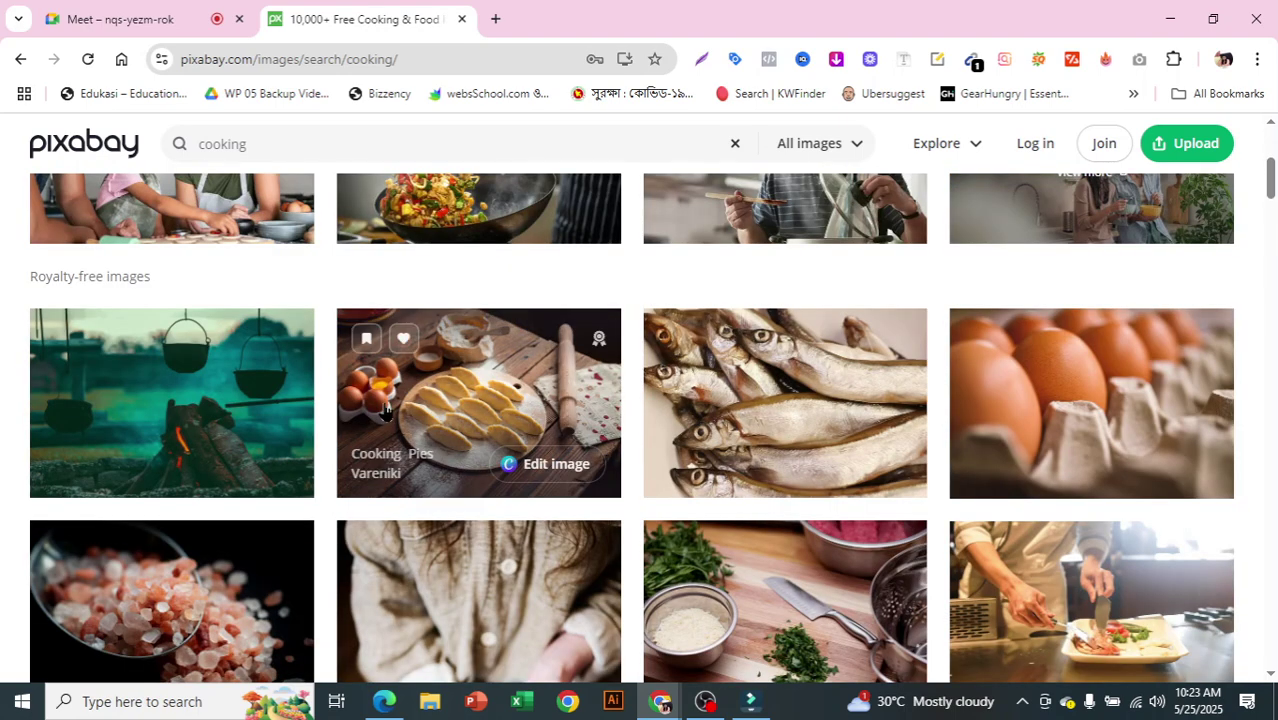
Open the Cooking Pies Vareniki photo and try to download it as a 1280×853 JPG
{"action": "left_click", "coordinate": [433, 392]}
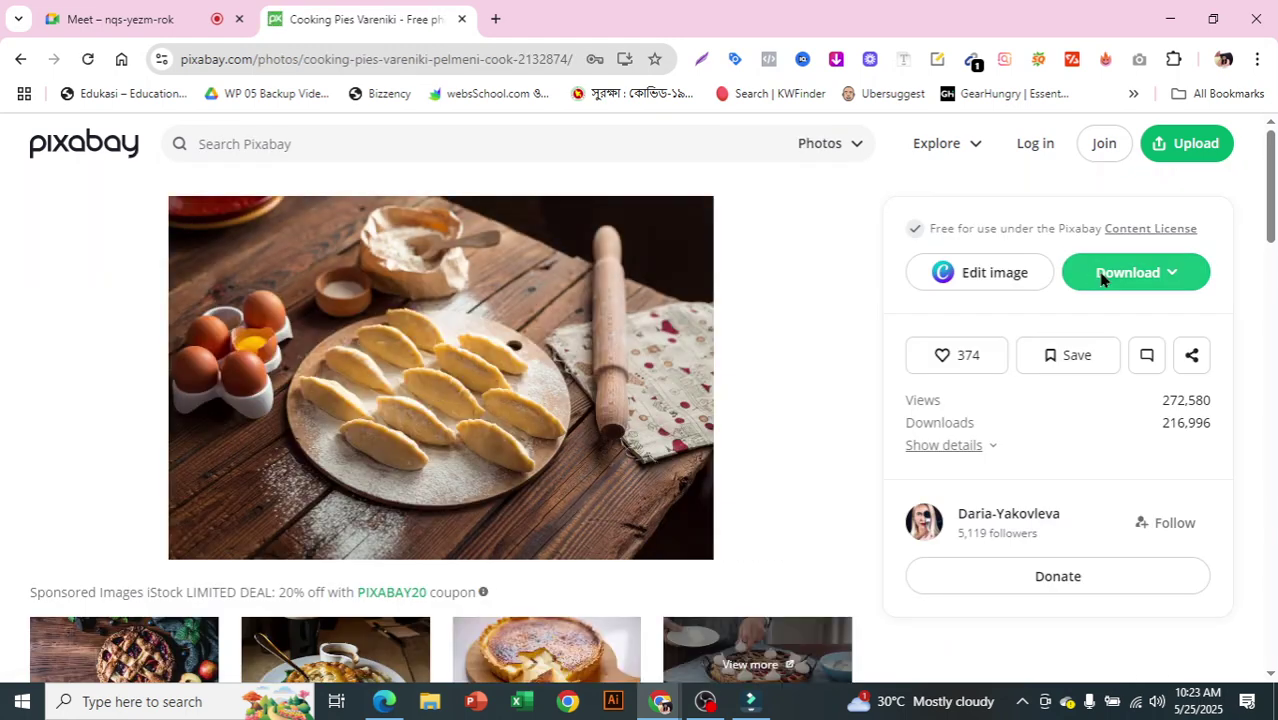
{"action": "scroll", "coordinate": [756, 391], "scroll_direction": "down", "scroll_amount": 5}
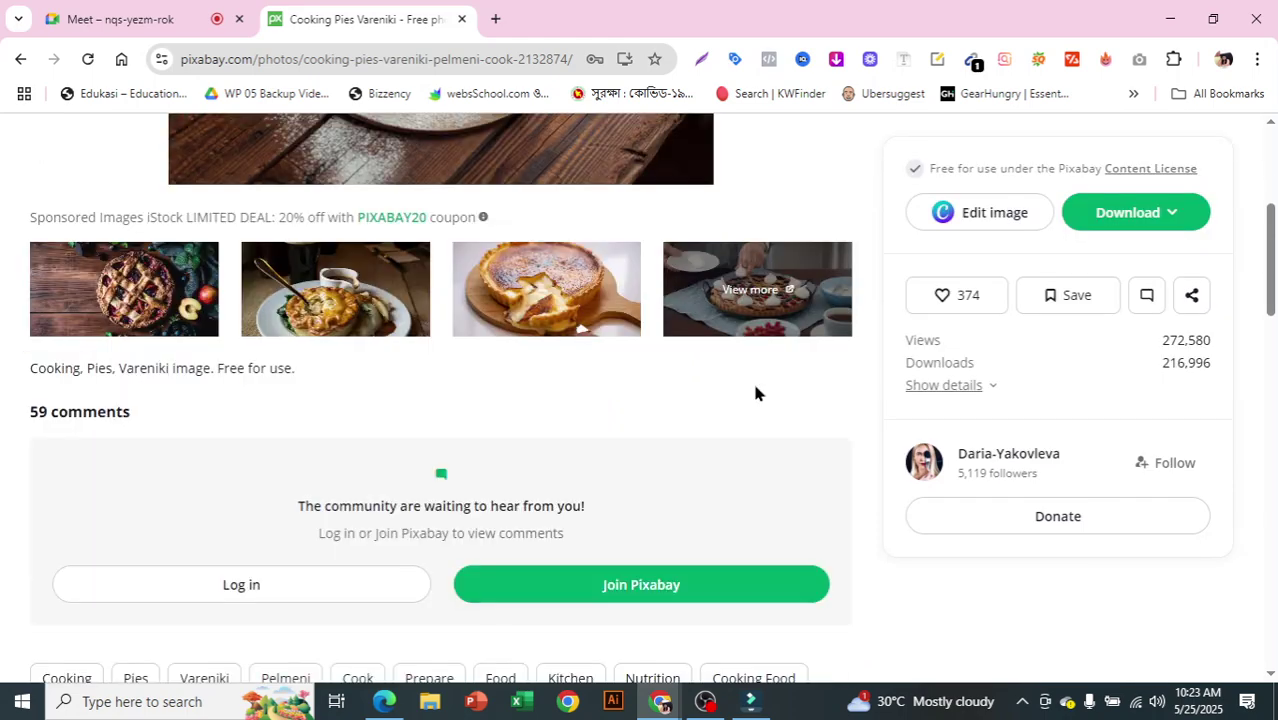
{"action": "scroll", "coordinate": [756, 393], "scroll_direction": "up", "scroll_amount": 5}
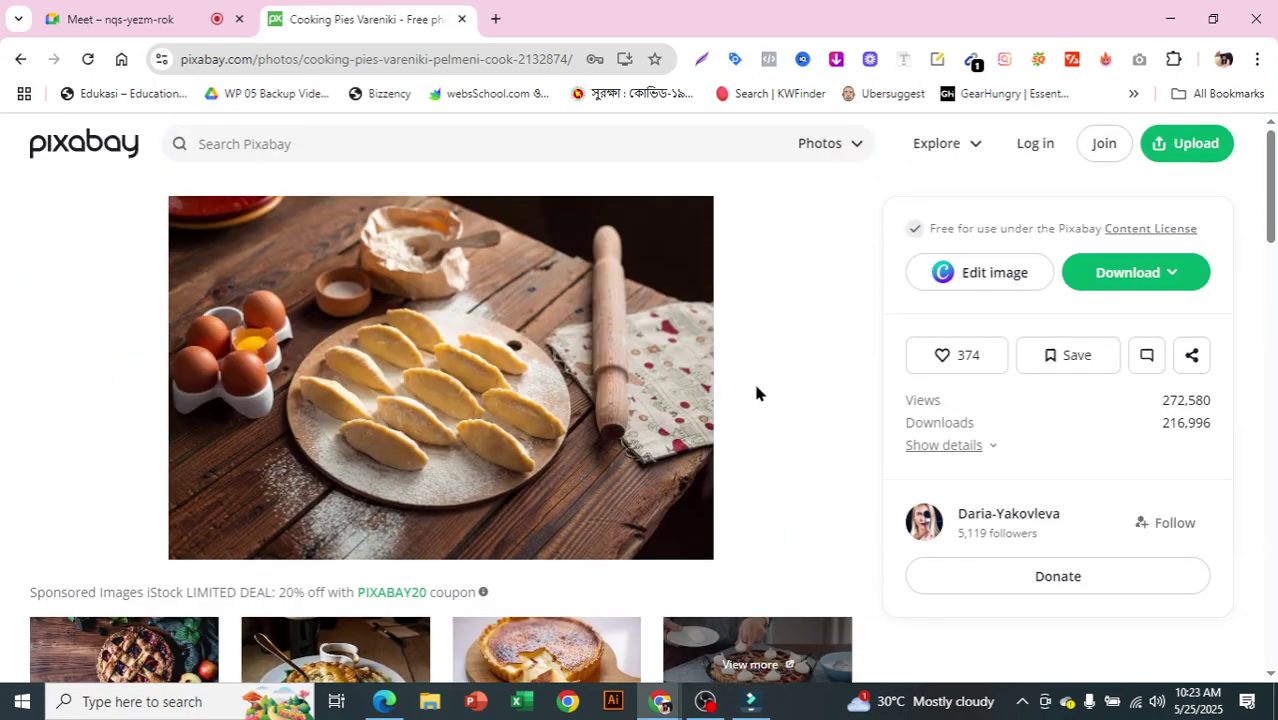
{"action": "right_click", "coordinate": [349, 299]}
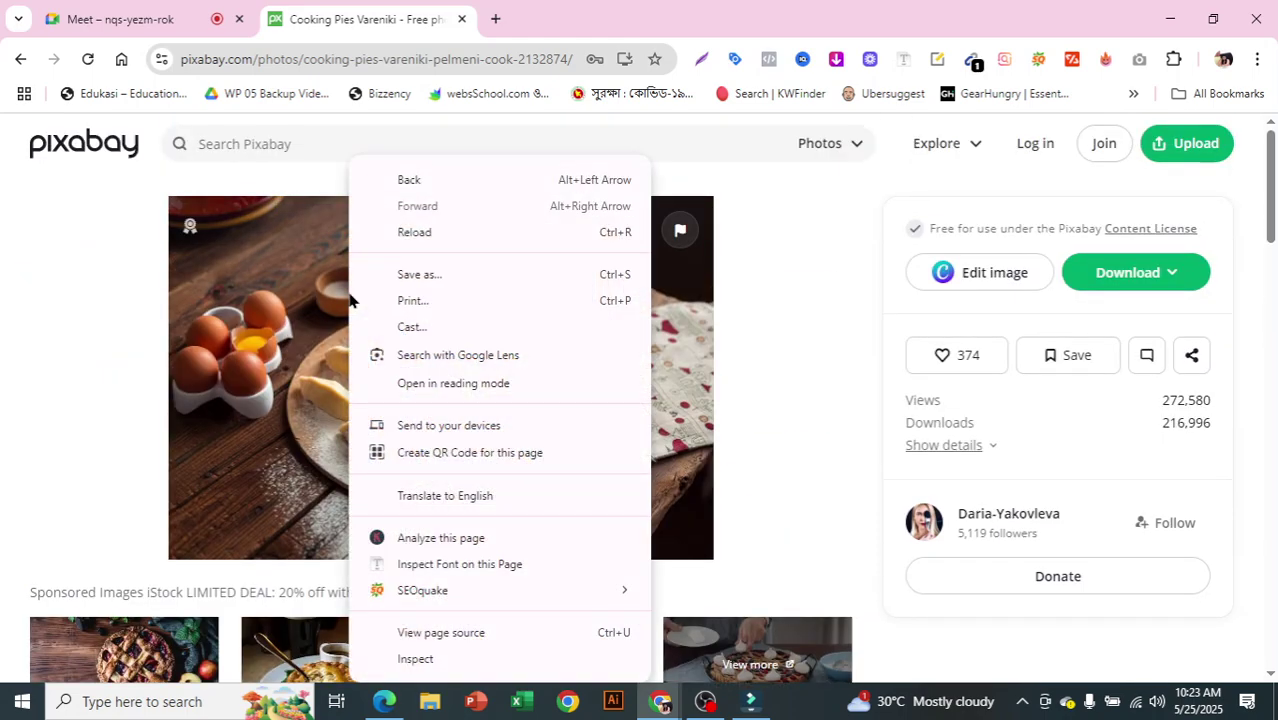
{"action": "left_click", "coordinate": [806, 356]}
{"action": "left_click", "coordinate": [1141, 284]}
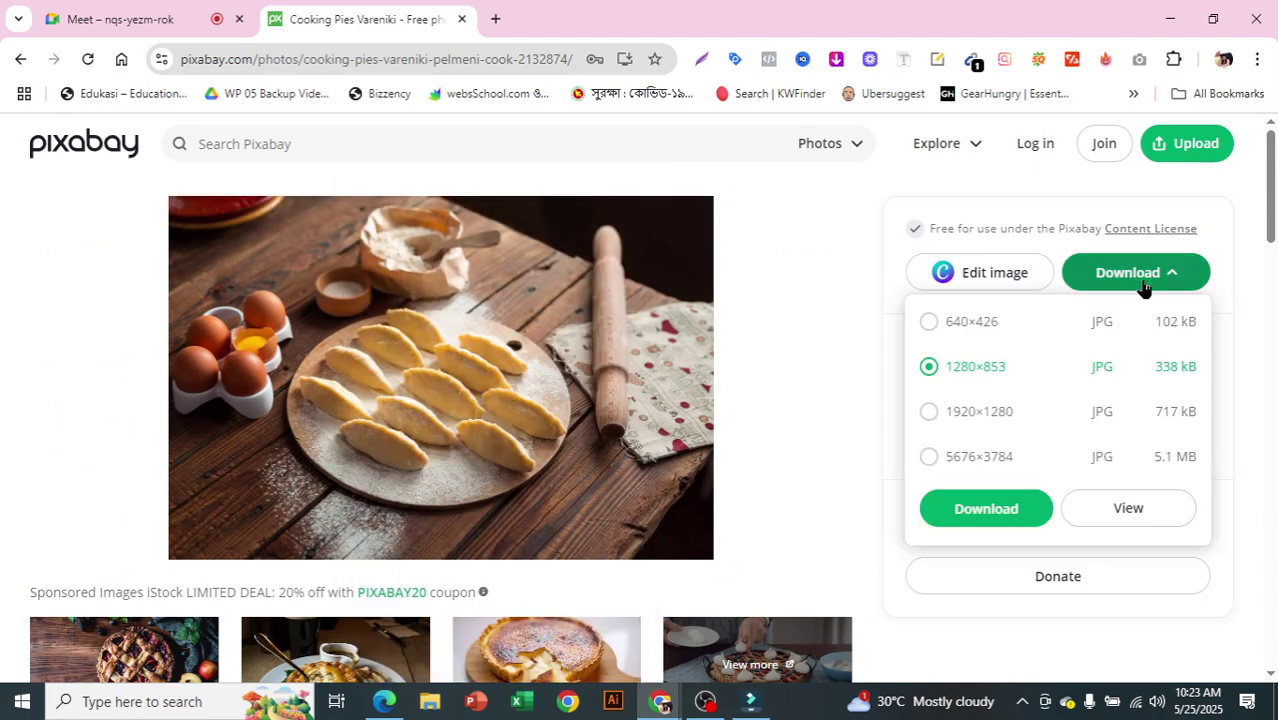
{"action": "left_click", "coordinate": [1017, 516]}
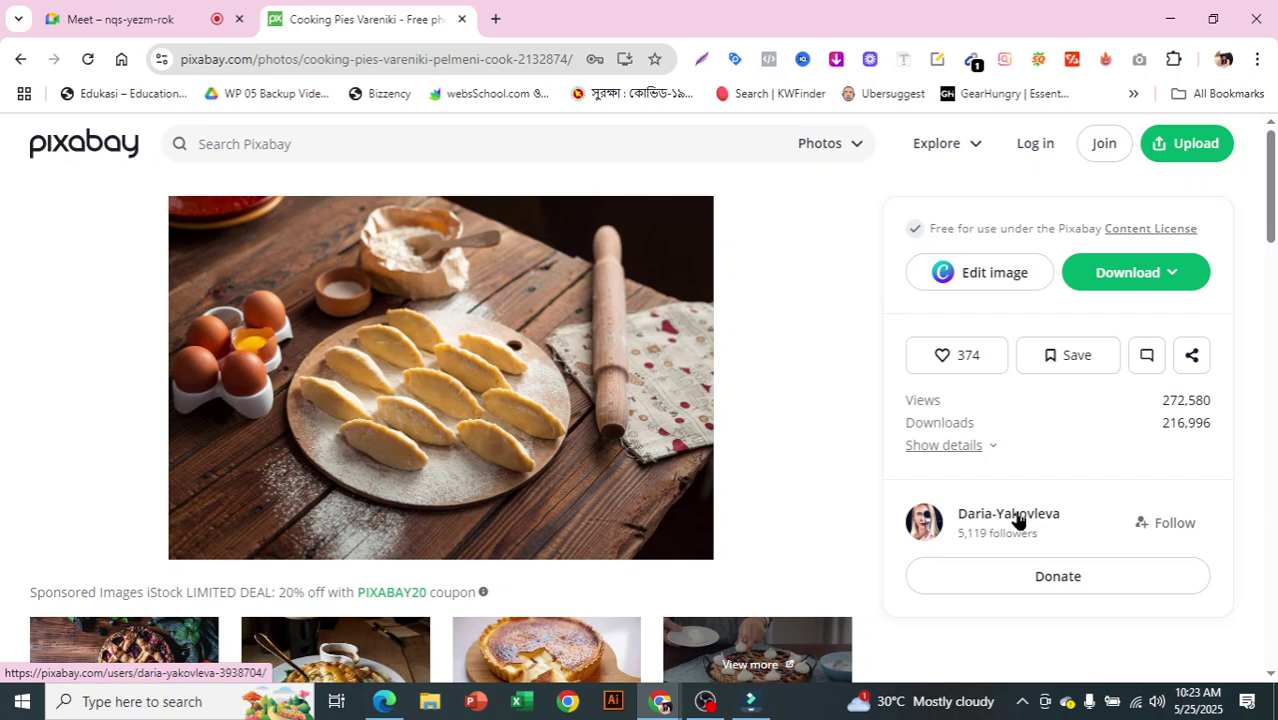
Look through the related free images and try again to download the pies photo at 1280×853
{"action": "scroll", "coordinate": [866, 476], "scroll_direction": "down", "scroll_amount": 9}
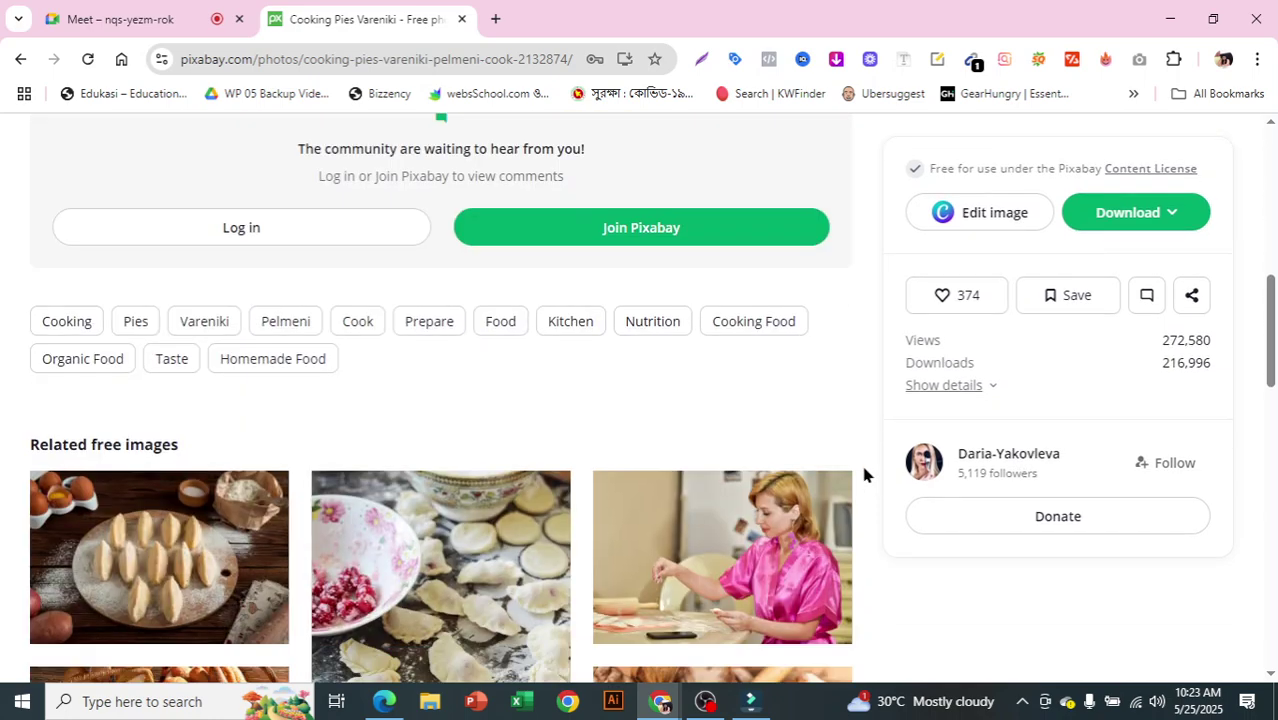
{"action": "scroll", "coordinate": [864, 474], "scroll_direction": "down", "scroll_amount": 2}
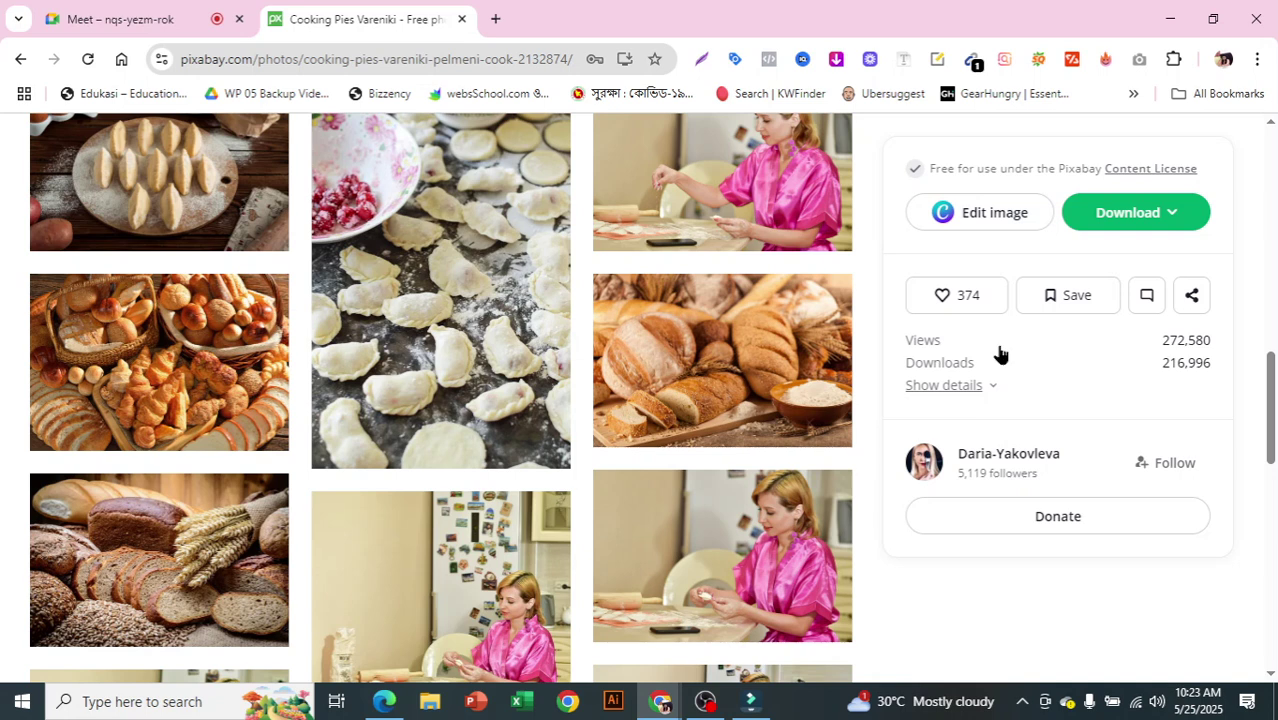
{"action": "left_click", "coordinate": [1148, 228]}
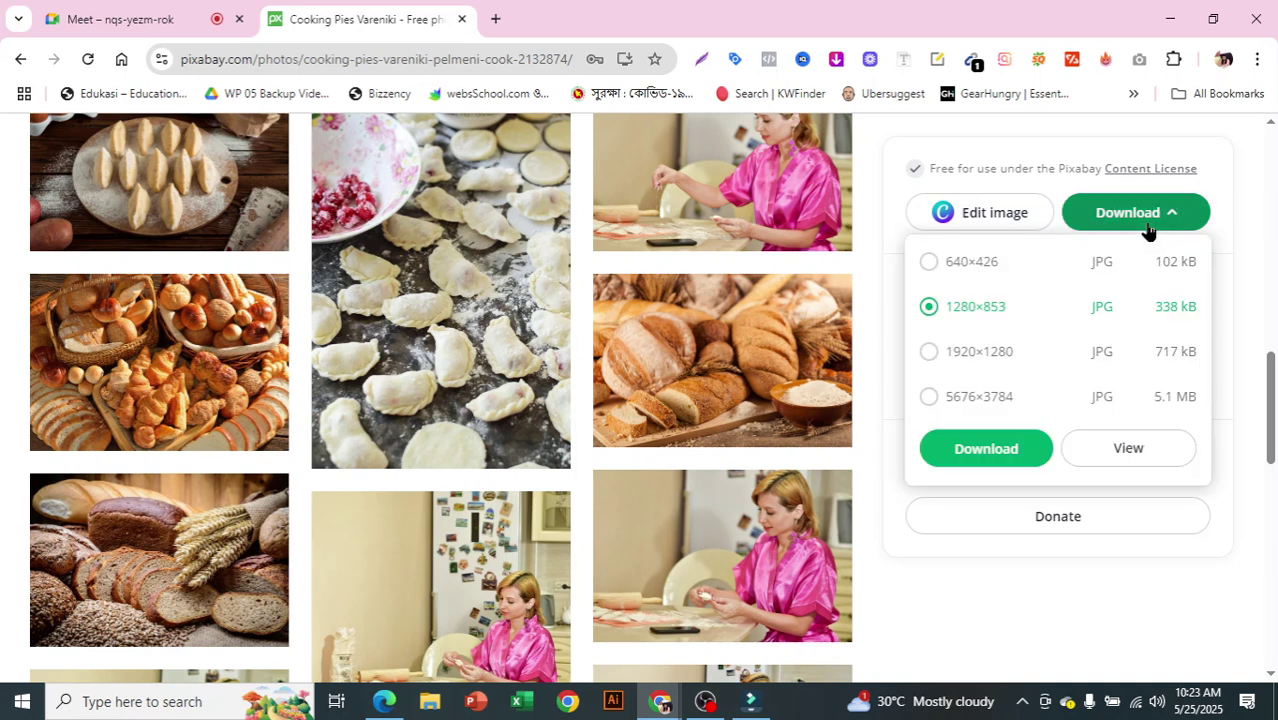
{"action": "left_click", "coordinate": [964, 448]}
Open the related photo of raw vareniki beside a bowl of cherries and try to download it as an 851×1280 JPG
{"action": "left_click", "coordinate": [452, 355]}
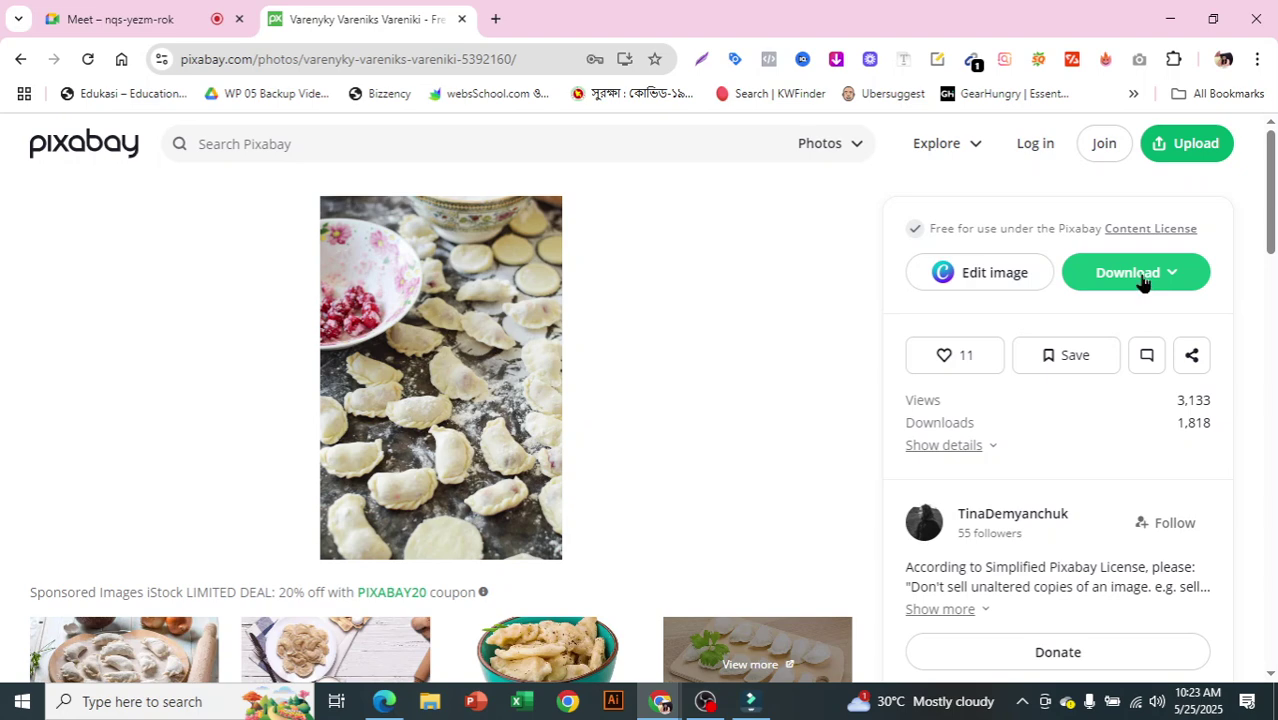
{"action": "scroll", "coordinate": [1143, 285], "scroll_direction": "down", "scroll_amount": 4}
{"action": "scroll", "coordinate": [1145, 290], "scroll_direction": "up", "scroll_amount": 2}
{"action": "left_click", "coordinate": [1148, 222]}
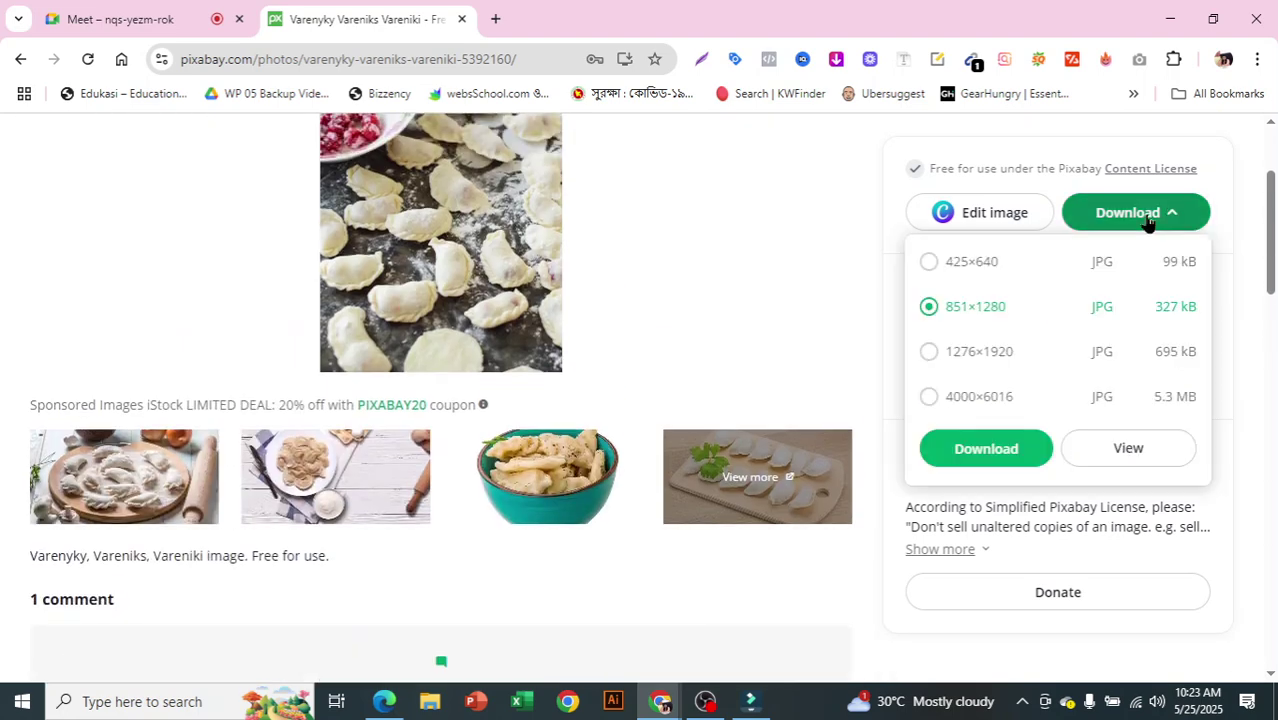
{"action": "left_click", "coordinate": [986, 450]}
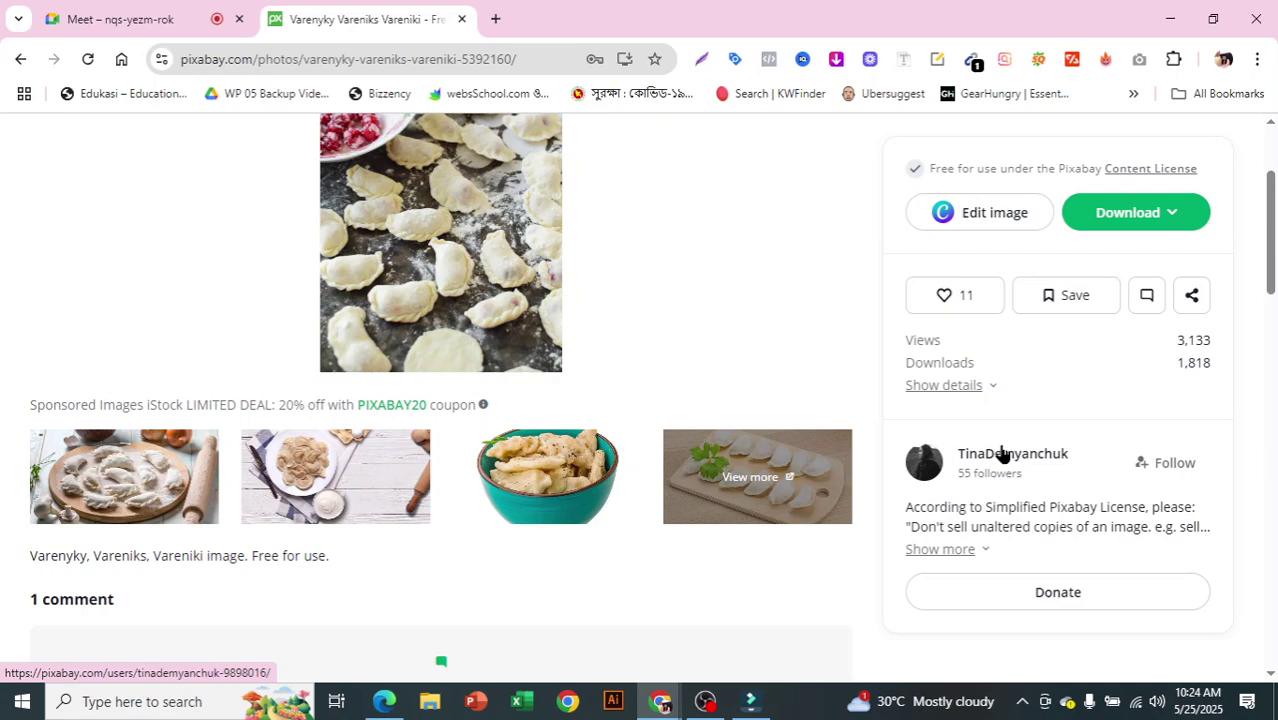
Look over the vareniki photo's page, return to the Pixabay home page and browse the Editor's Choice images
{"action": "scroll", "coordinate": [633, 471], "scroll_direction": "down", "scroll_amount": 5}
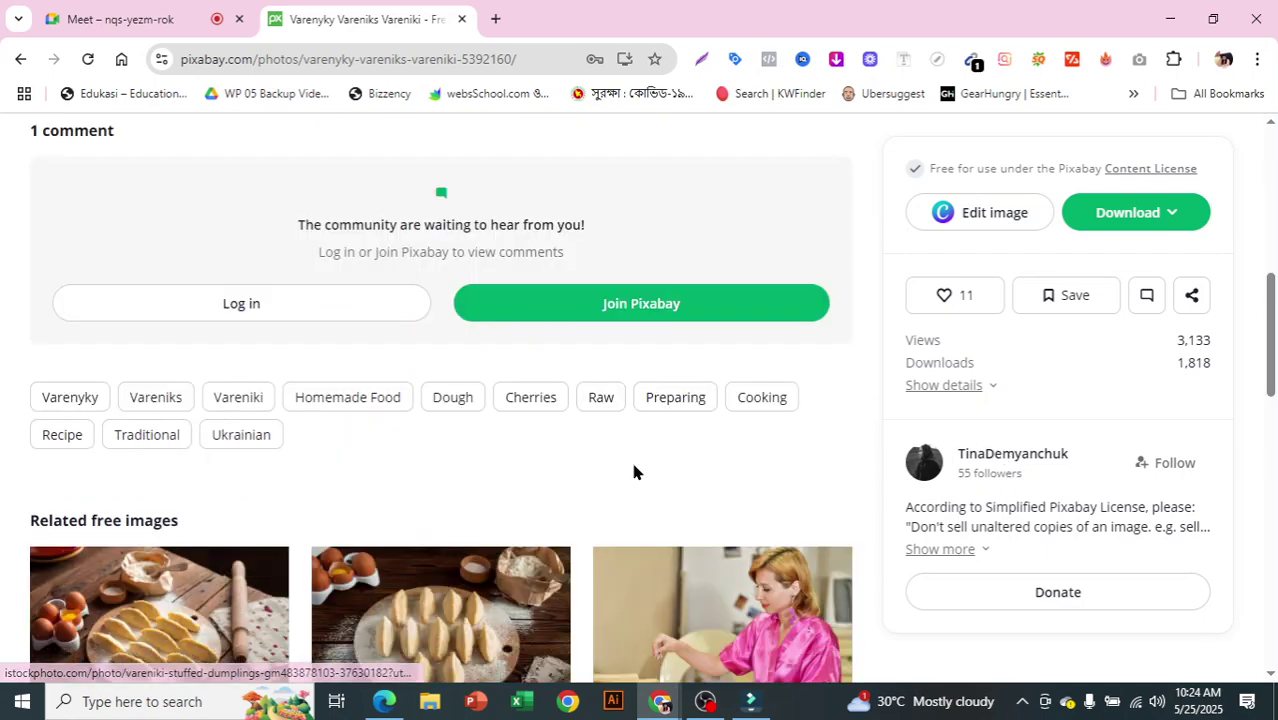
{"action": "scroll", "coordinate": [633, 471], "scroll_direction": "down", "scroll_amount": 10}
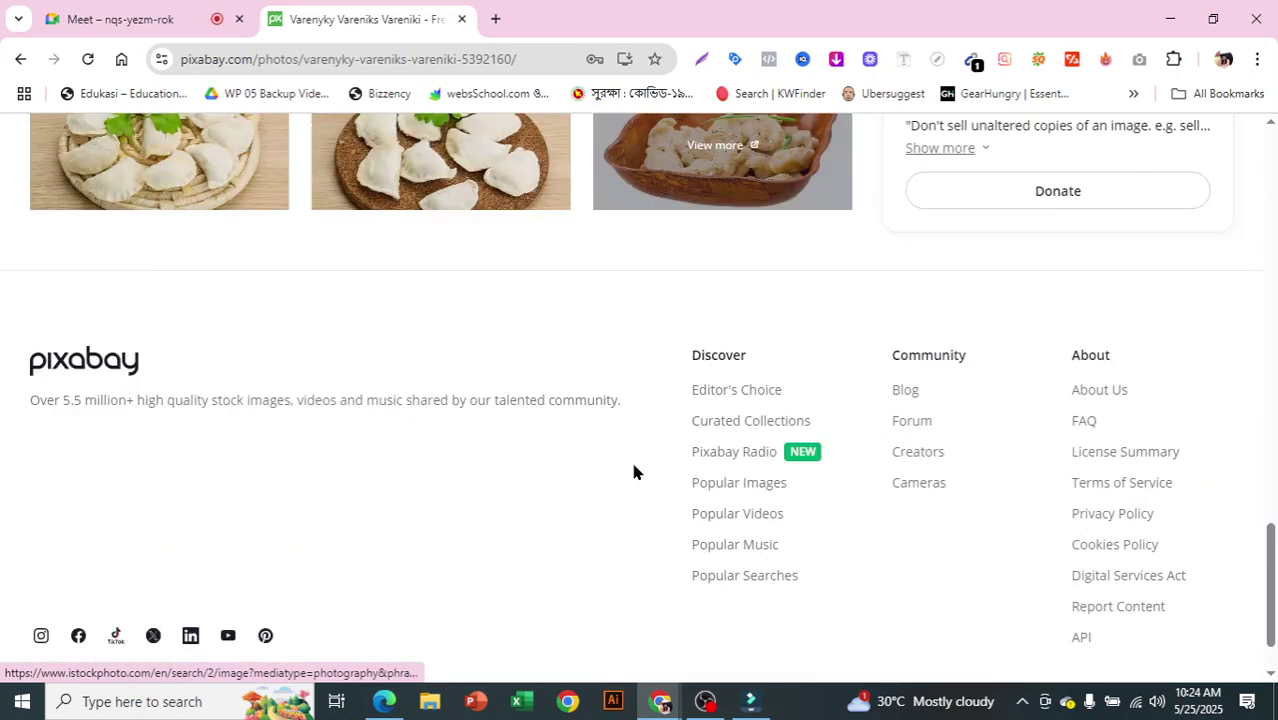
{"action": "scroll", "coordinate": [633, 471], "scroll_direction": "up", "scroll_amount": 20}
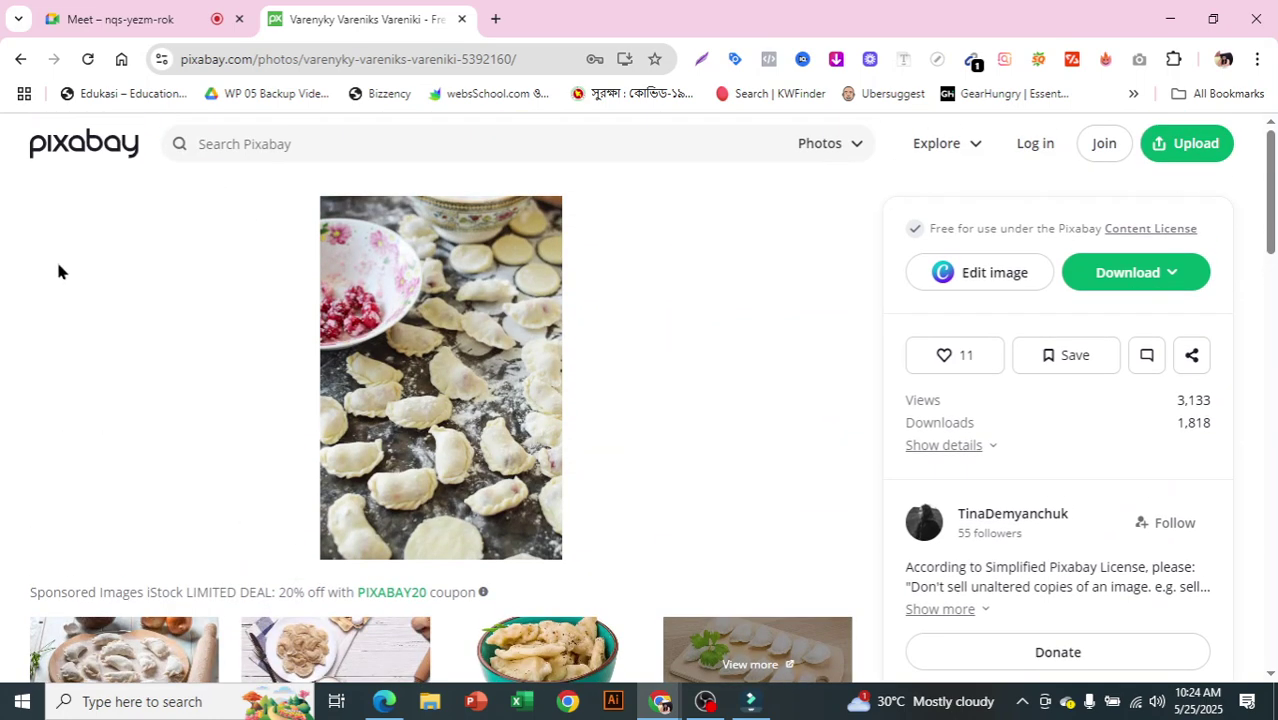
{"action": "left_click", "coordinate": [106, 143]}
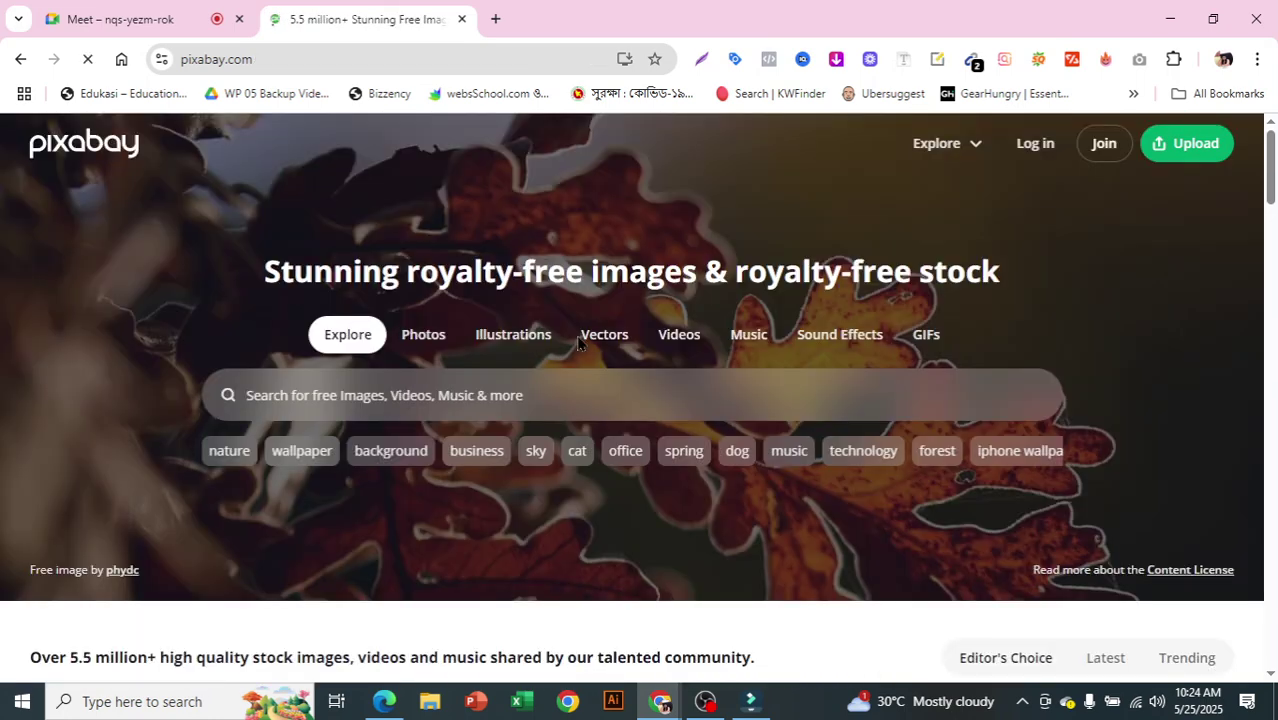
{"action": "scroll", "coordinate": [593, 374], "scroll_direction": "down", "scroll_amount": 5}
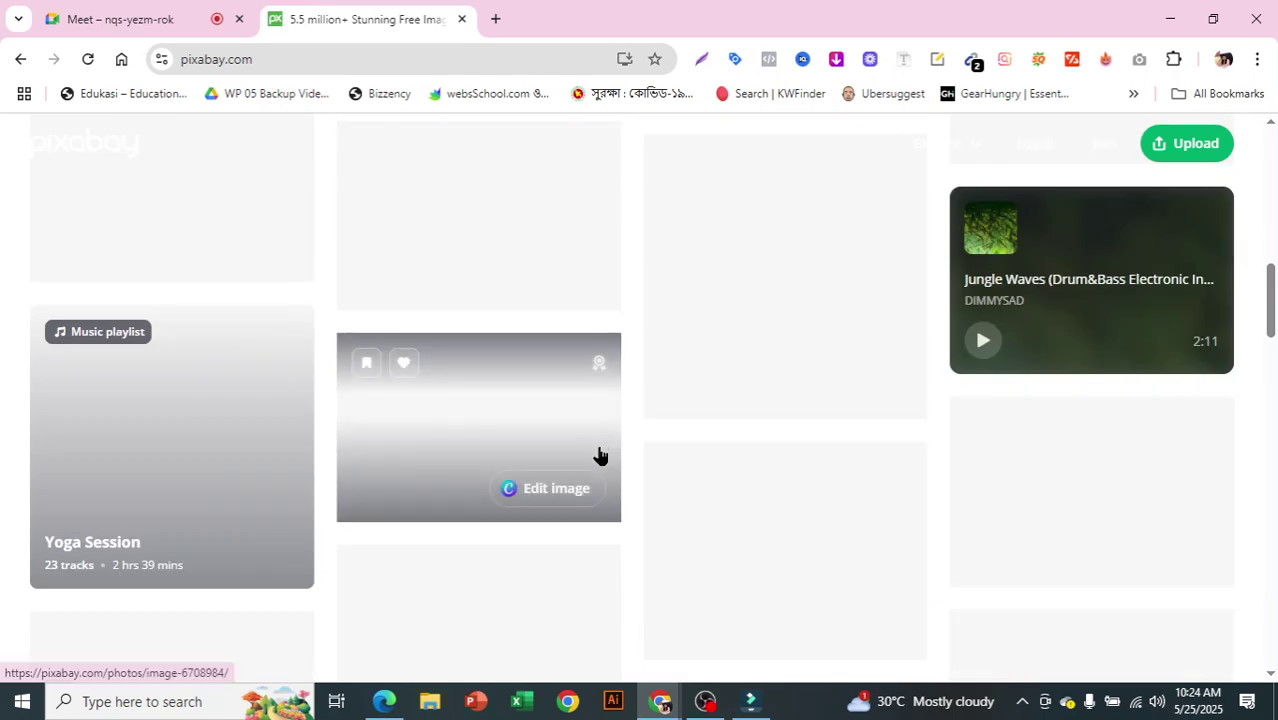
{"action": "scroll", "coordinate": [590, 465], "scroll_direction": "up", "scroll_amount": 5}
{"action": "scroll", "coordinate": [580, 475], "scroll_direction": "down", "scroll_amount": 3}
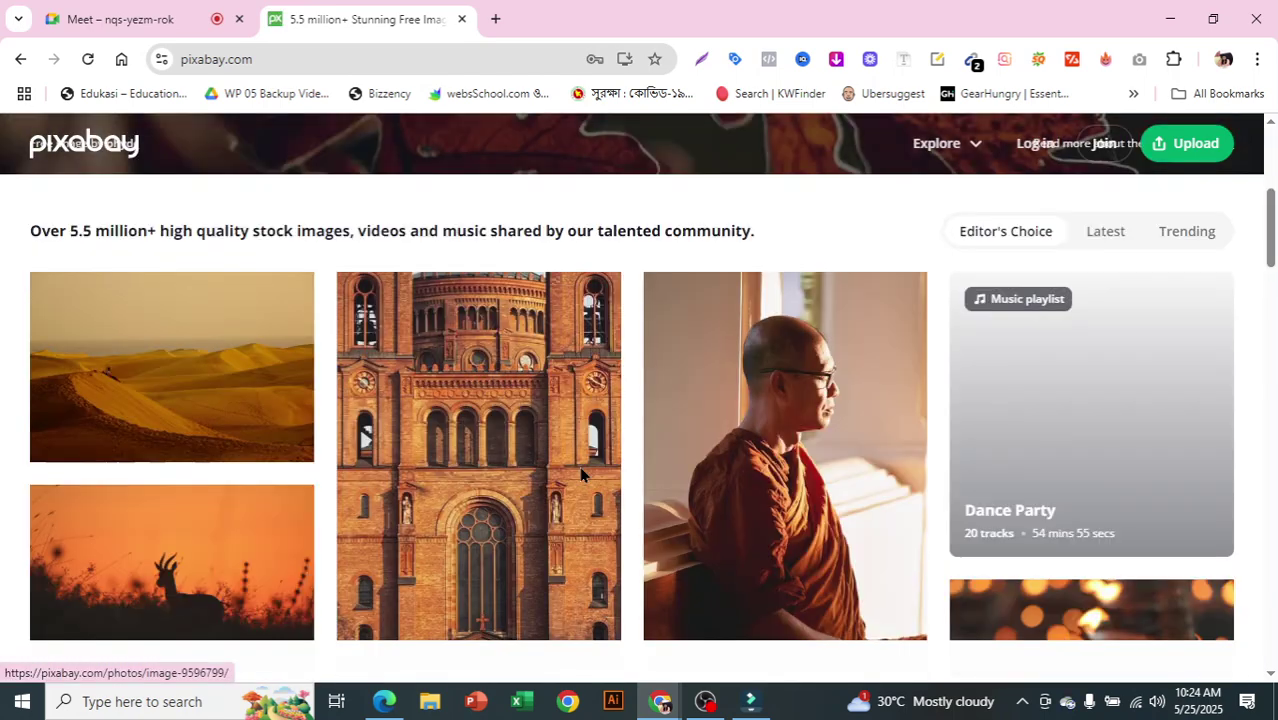
Open the brick church facade photo and save the image to the Downloads folder as architecture-9596799_960_720.jpg
{"action": "left_click", "coordinate": [452, 368]}
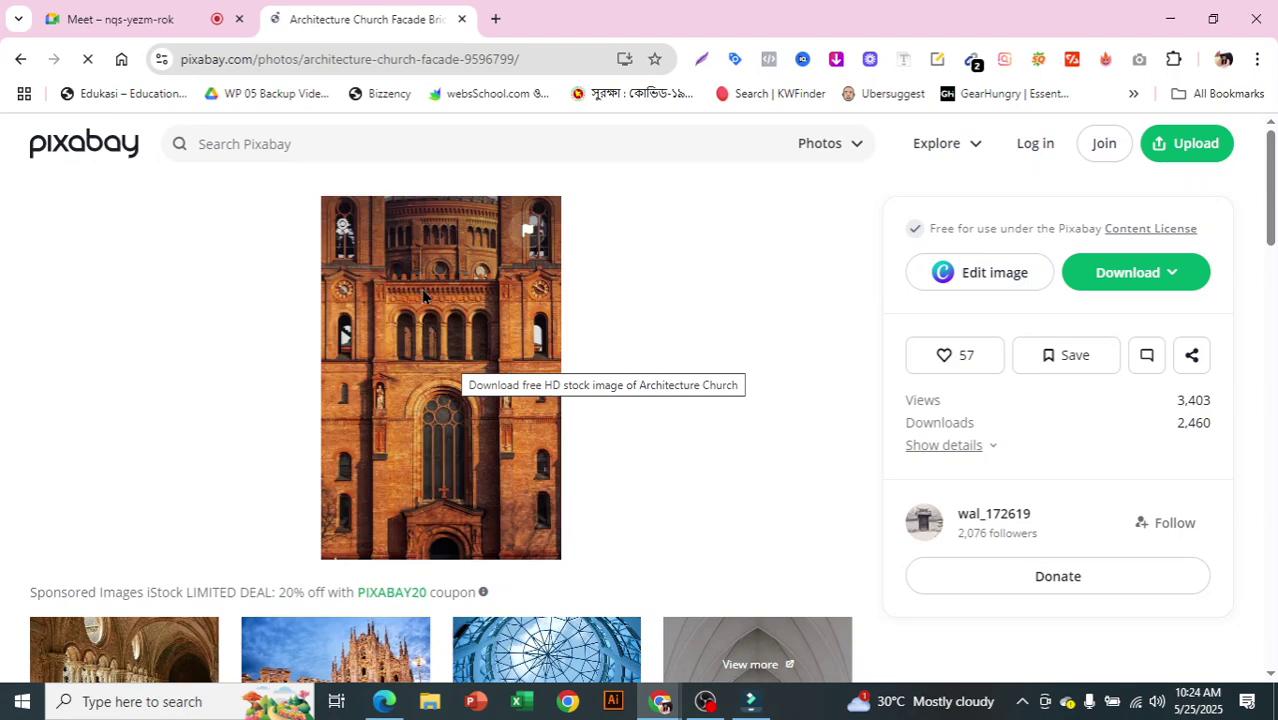
{"action": "right_click", "coordinate": [422, 296]}
{"action": "left_click", "coordinate": [480, 338]}
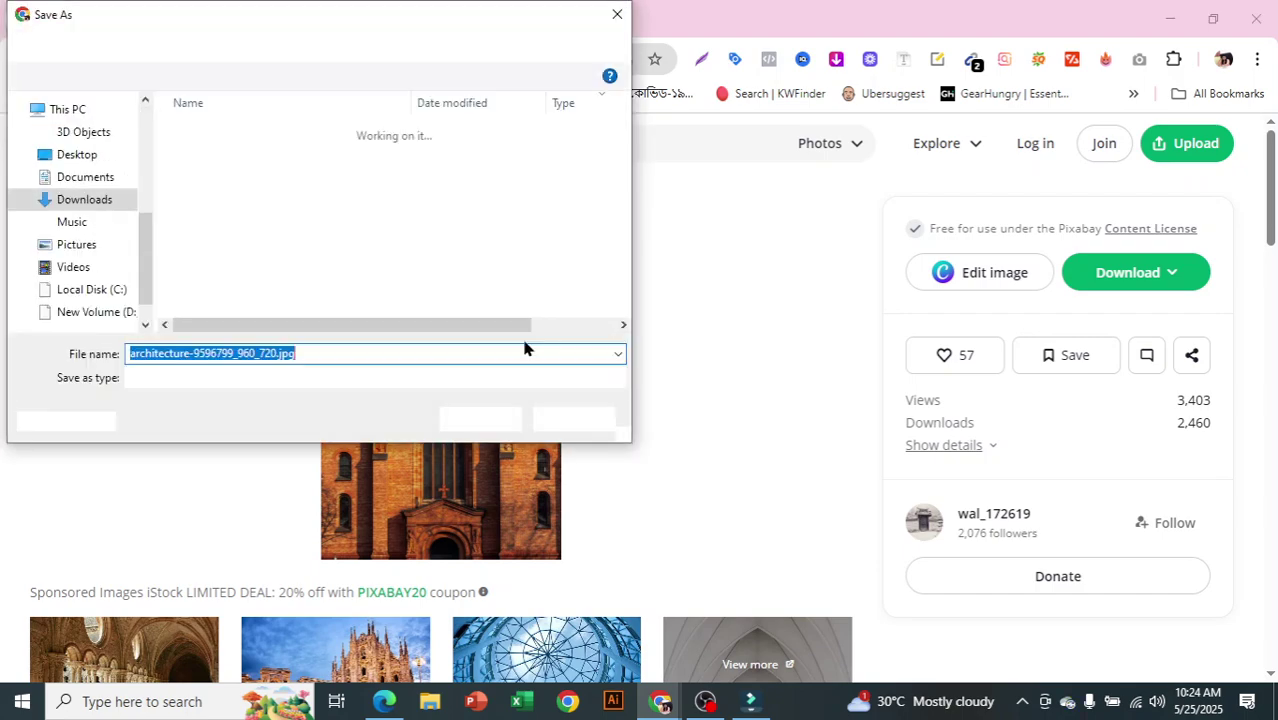
{"action": "left_click", "coordinate": [480, 421]}
Go back to the Pixabay home page, search for "cooking" and open the Fish Capelin photo from the results
{"action": "scroll", "coordinate": [537, 407], "scroll_direction": "down", "scroll_amount": 3}
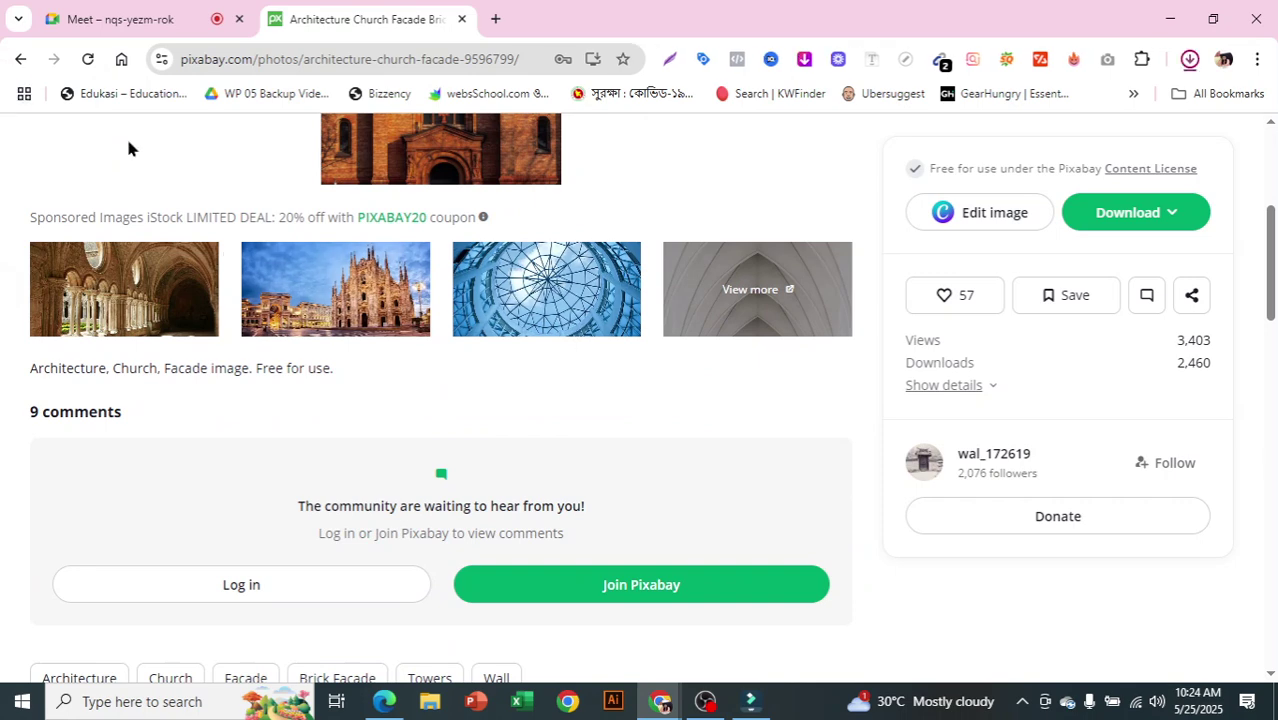
{"action": "left_click", "coordinate": [20, 57]}
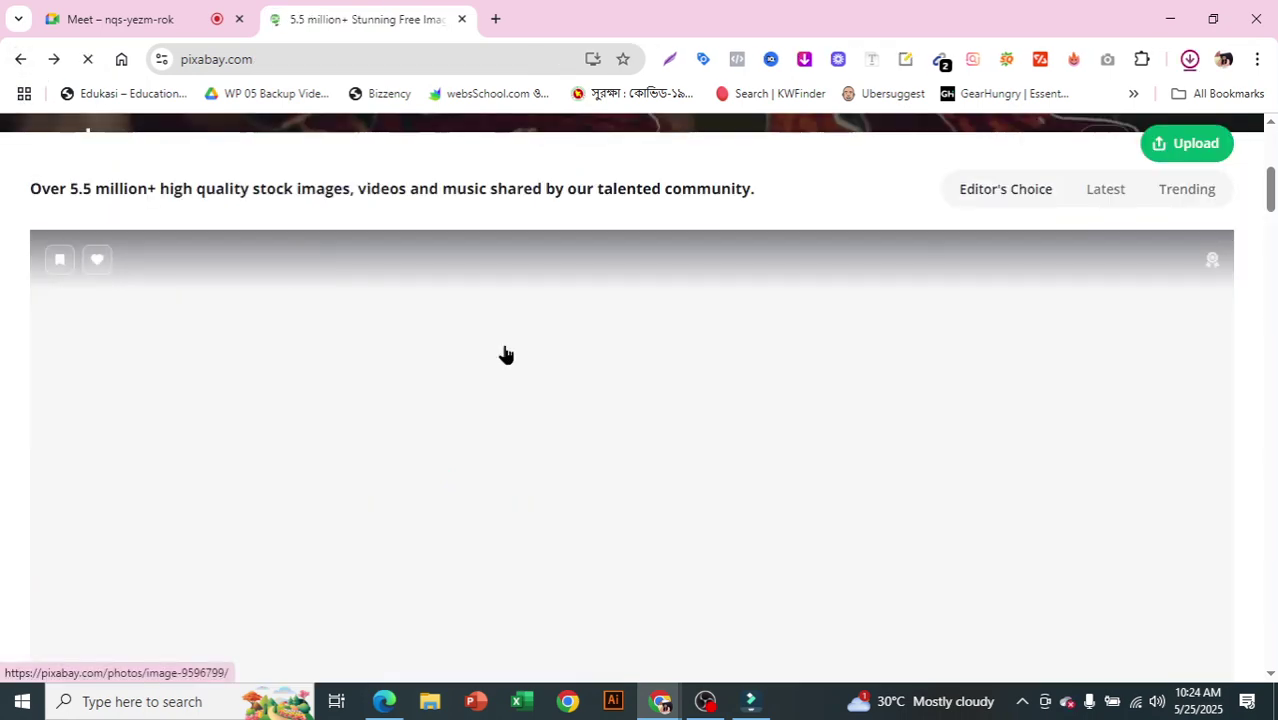
{"action": "scroll", "coordinate": [568, 388], "scroll_direction": "down", "scroll_amount": 5}
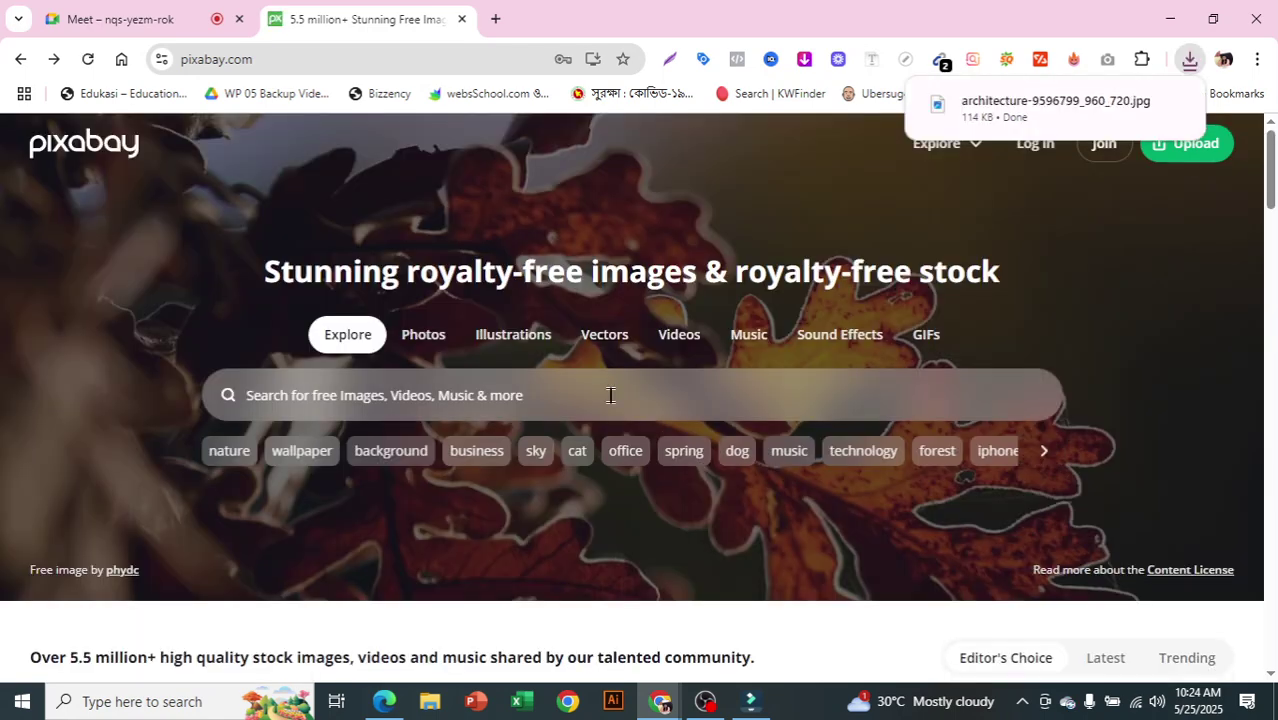
{"action": "left_click", "coordinate": [610, 395]}
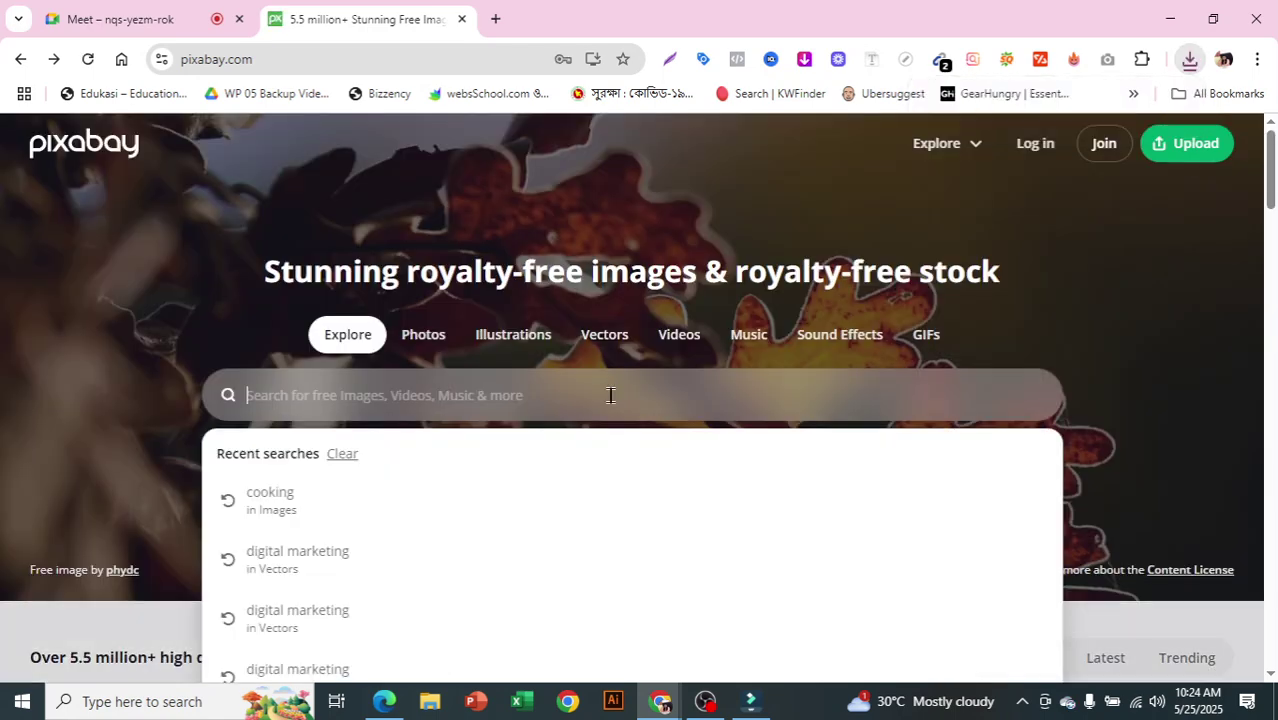
{"action": "type", "text": "cooking"}
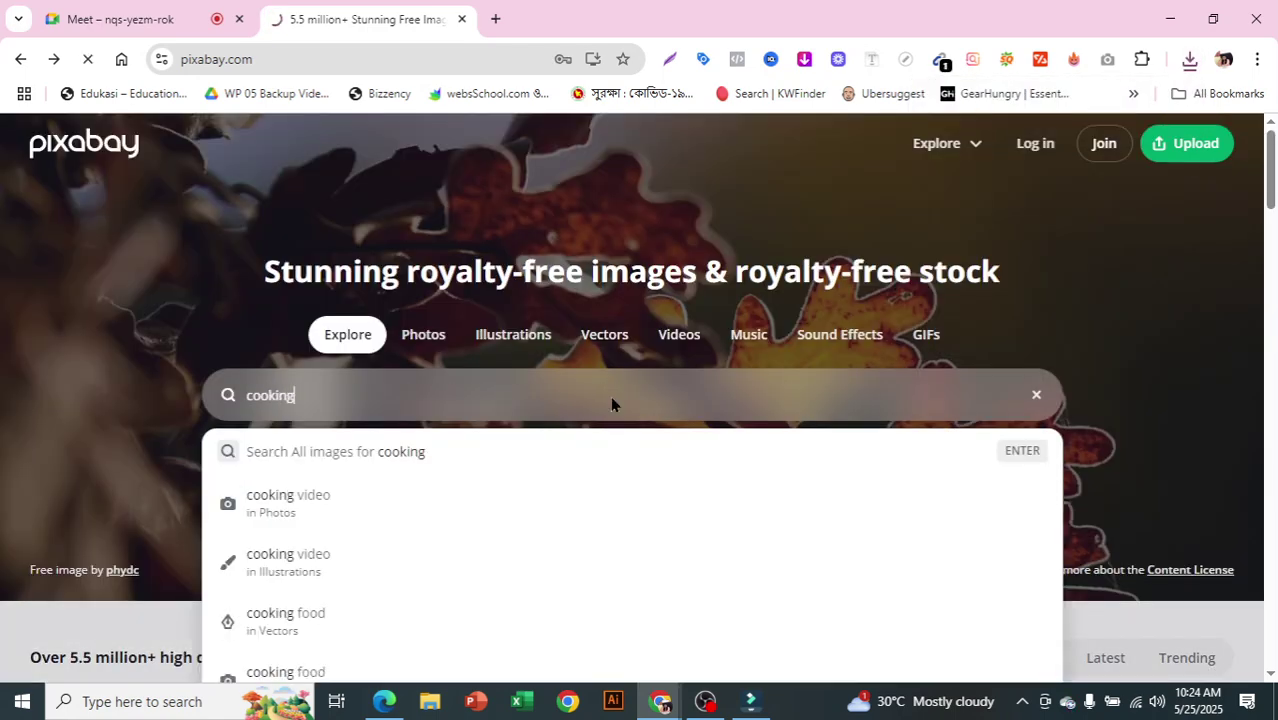
{"action": "key", "text": "Return"}
{"action": "scroll", "coordinate": [612, 402], "scroll_direction": "down", "scroll_amount": 3}
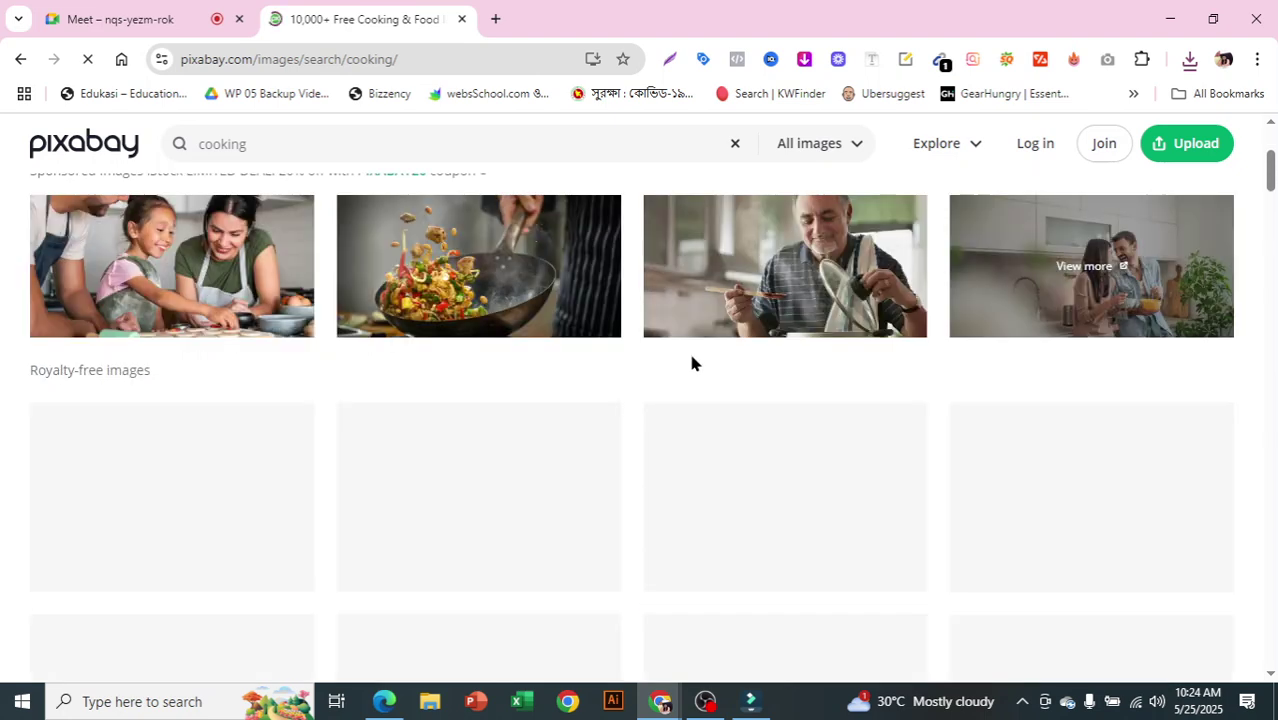
{"action": "scroll", "coordinate": [627, 378], "scroll_direction": "down", "scroll_amount": 2}
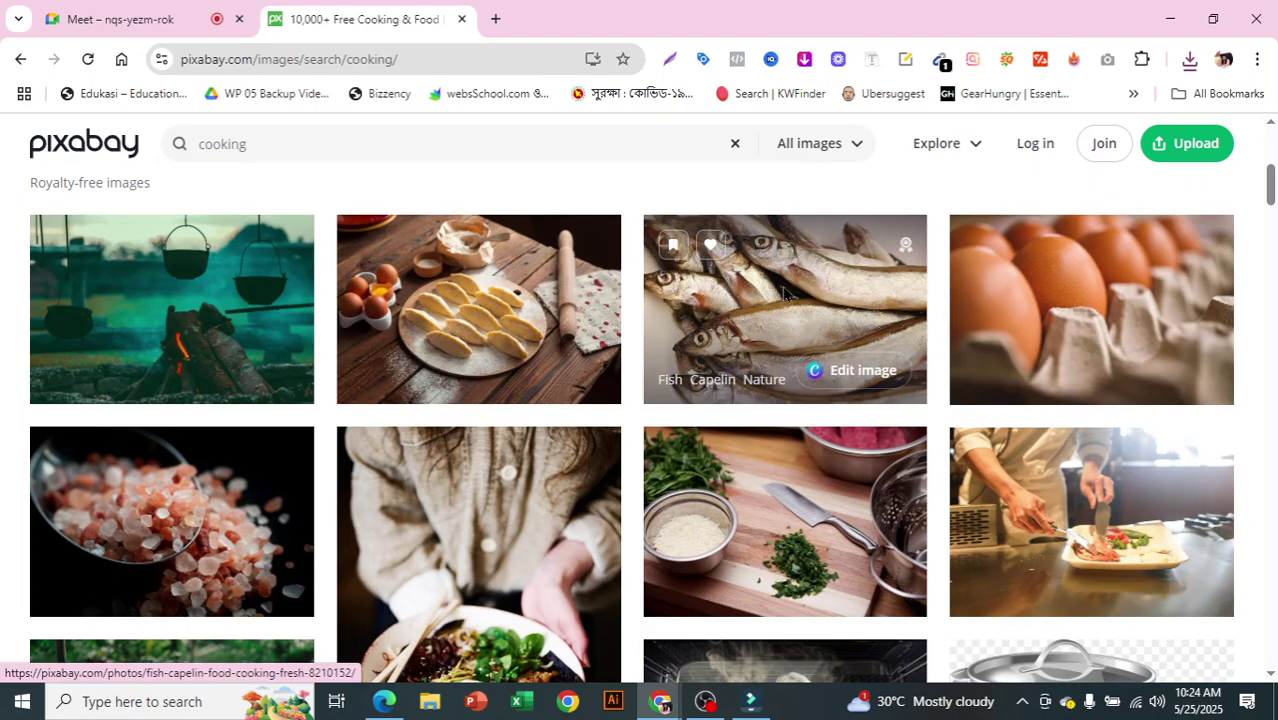
{"action": "left_click", "coordinate": [865, 305]}
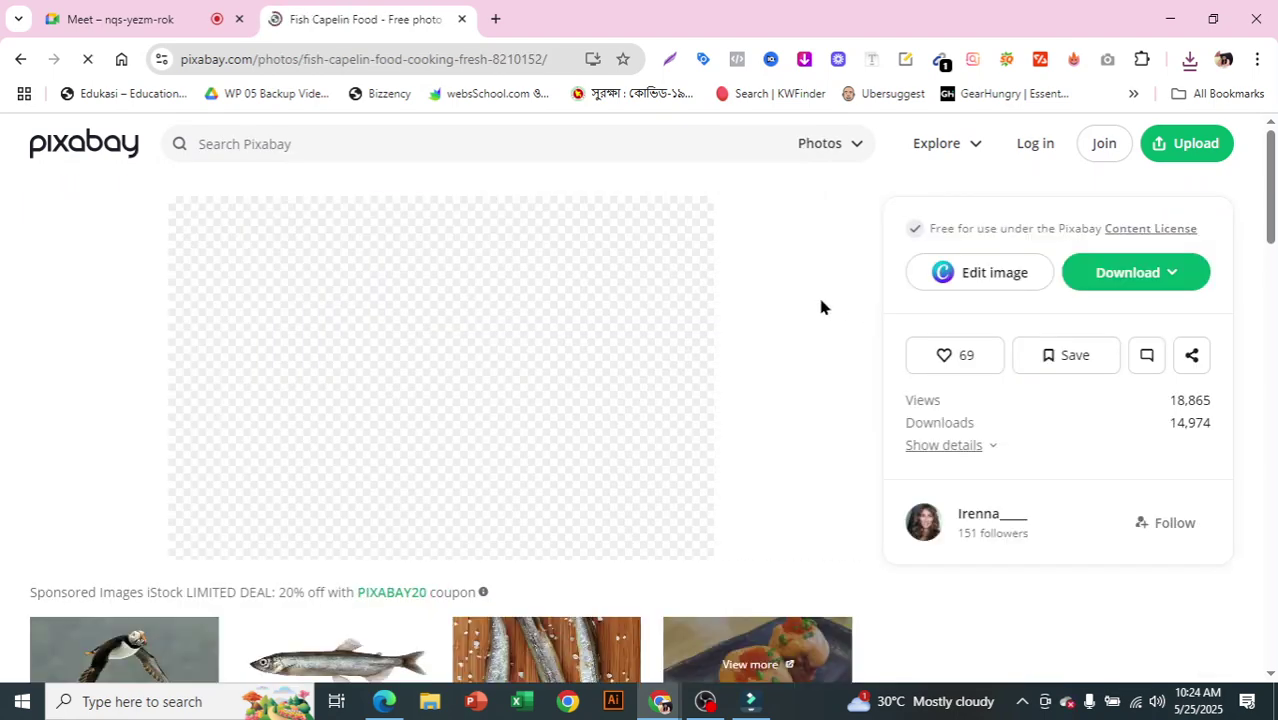
{"action": "right_click", "coordinate": [405, 277]}
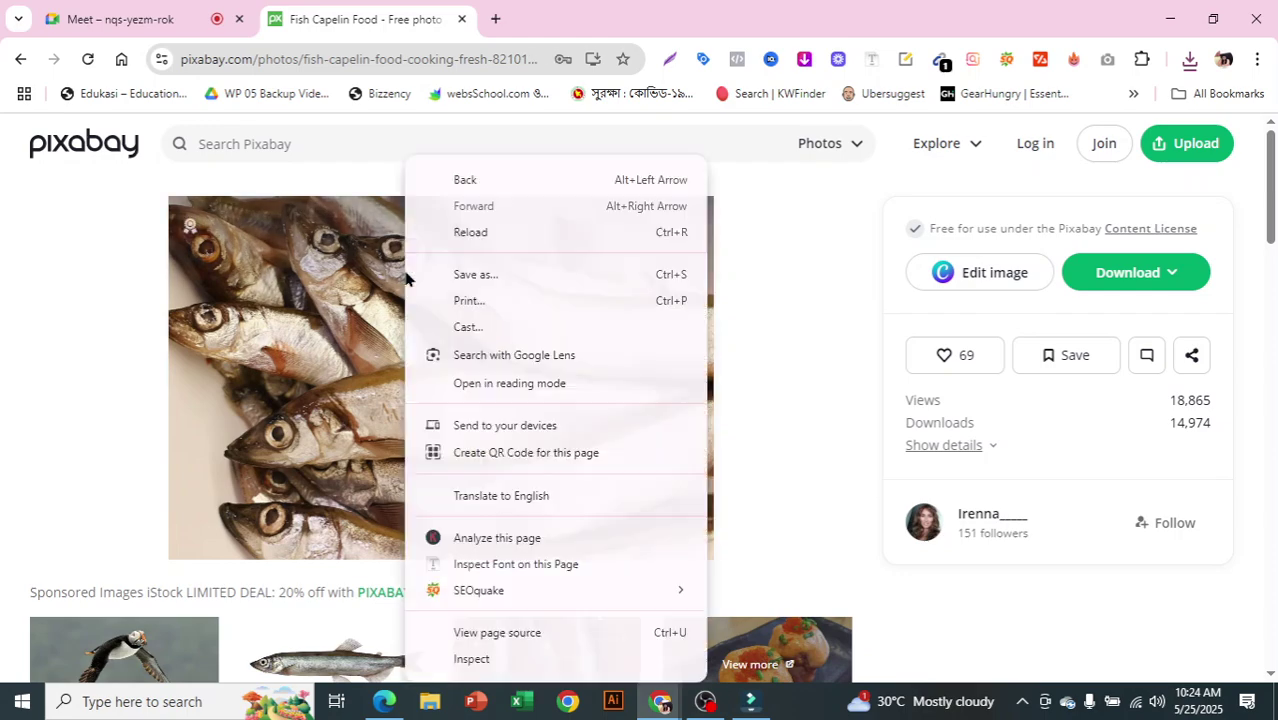
{"action": "left_click", "coordinate": [491, 284]}
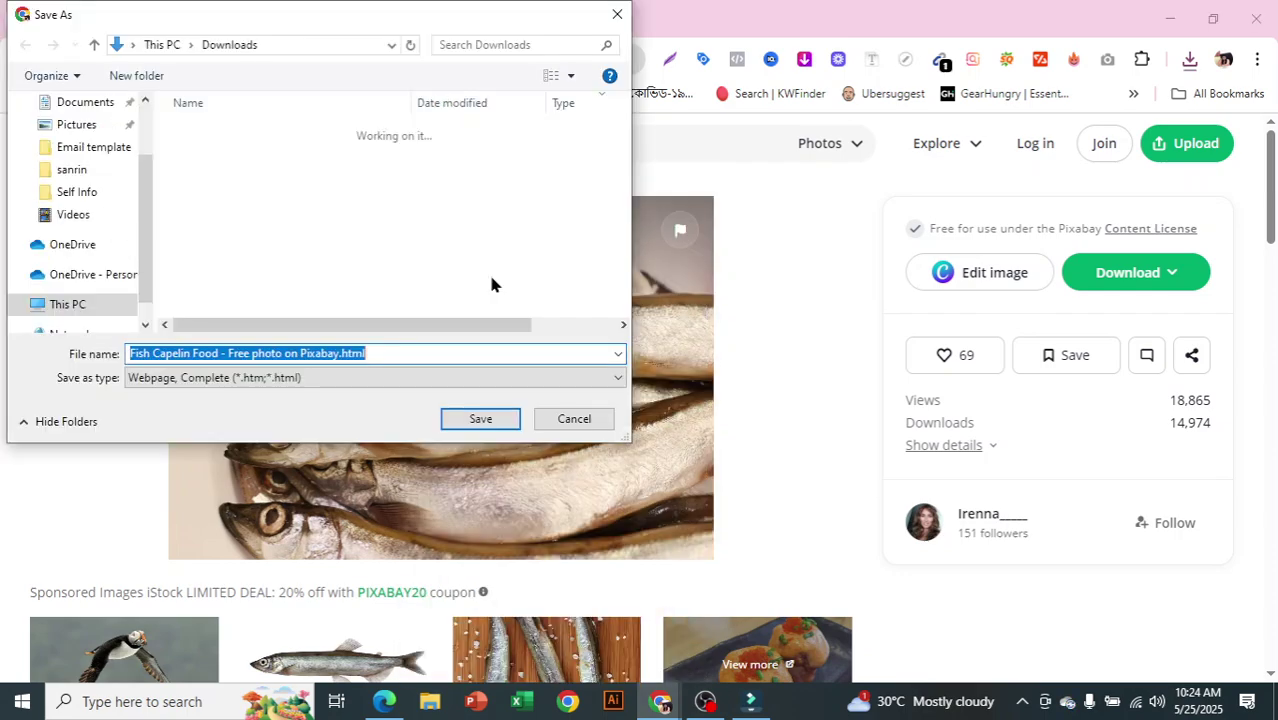
{"action": "left_click", "coordinate": [617, 14]}
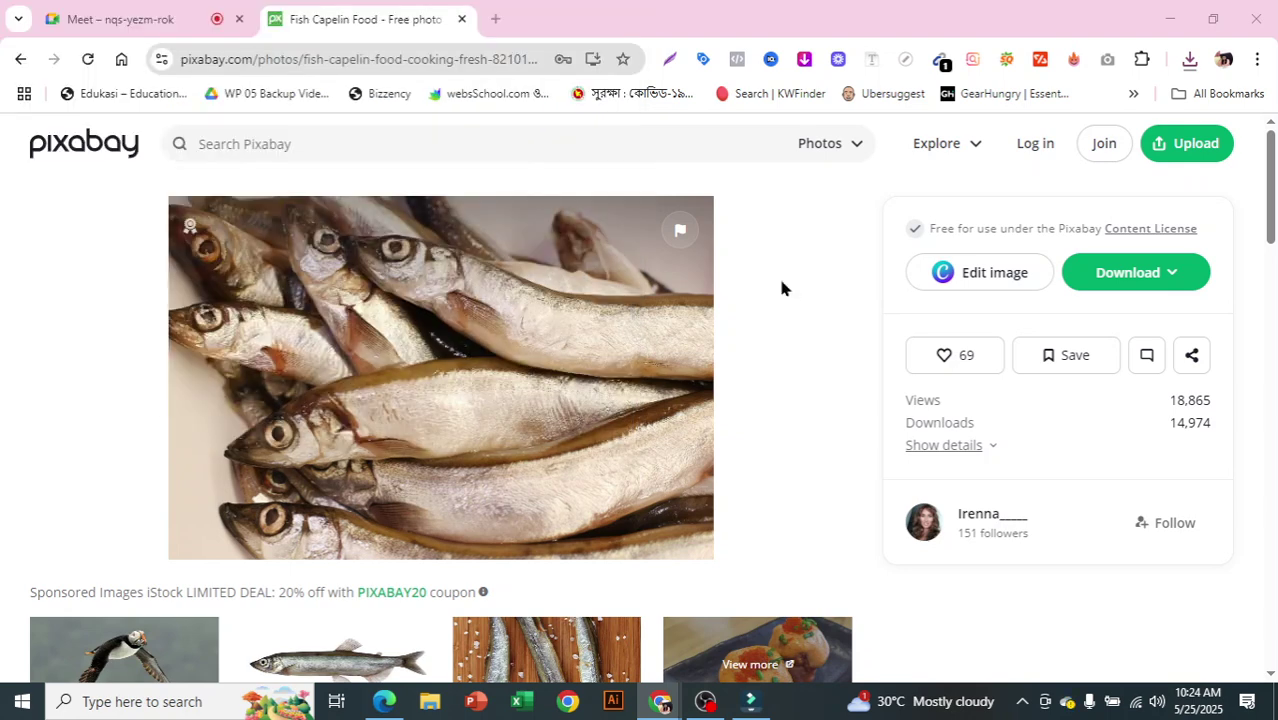
{"action": "scroll", "coordinate": [789, 316], "scroll_direction": "down", "scroll_amount": 3}
{"action": "scroll", "coordinate": [792, 340], "scroll_direction": "down", "scroll_amount": 2}
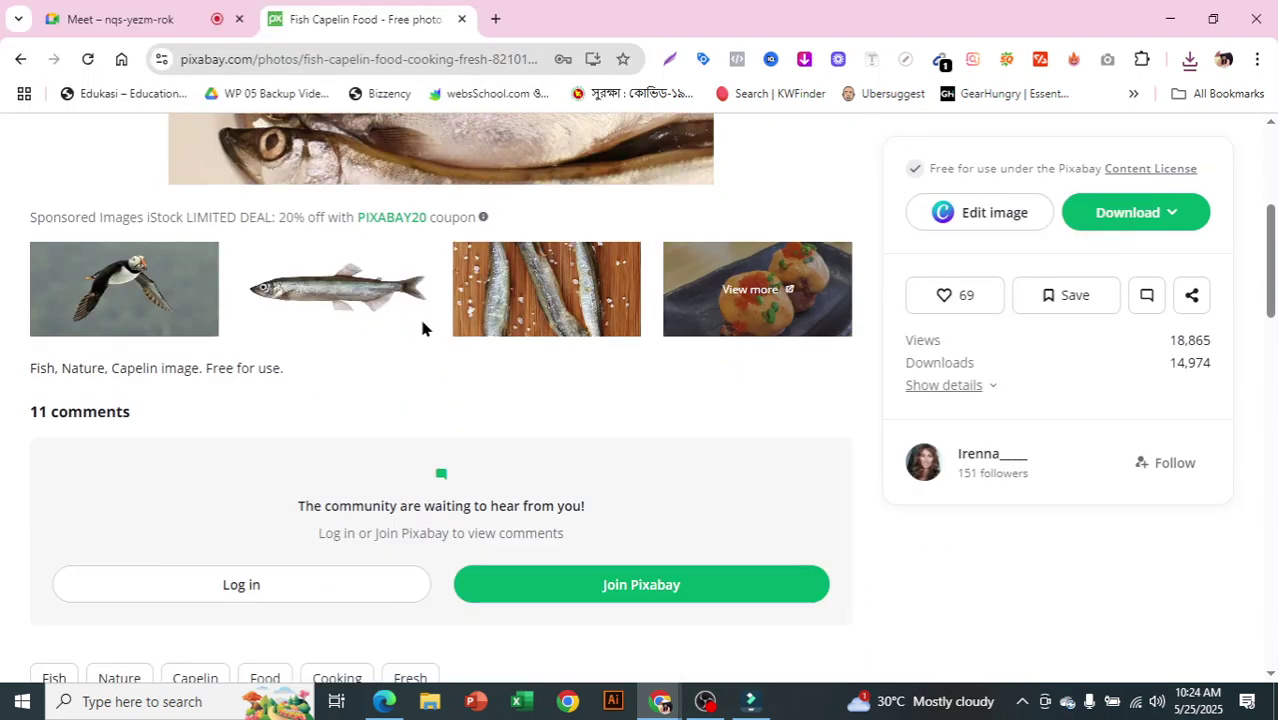
Return to the cooking search results and open the Salt Spice Caster photo of pink salt crystals
{"action": "left_click", "coordinate": [20, 59]}
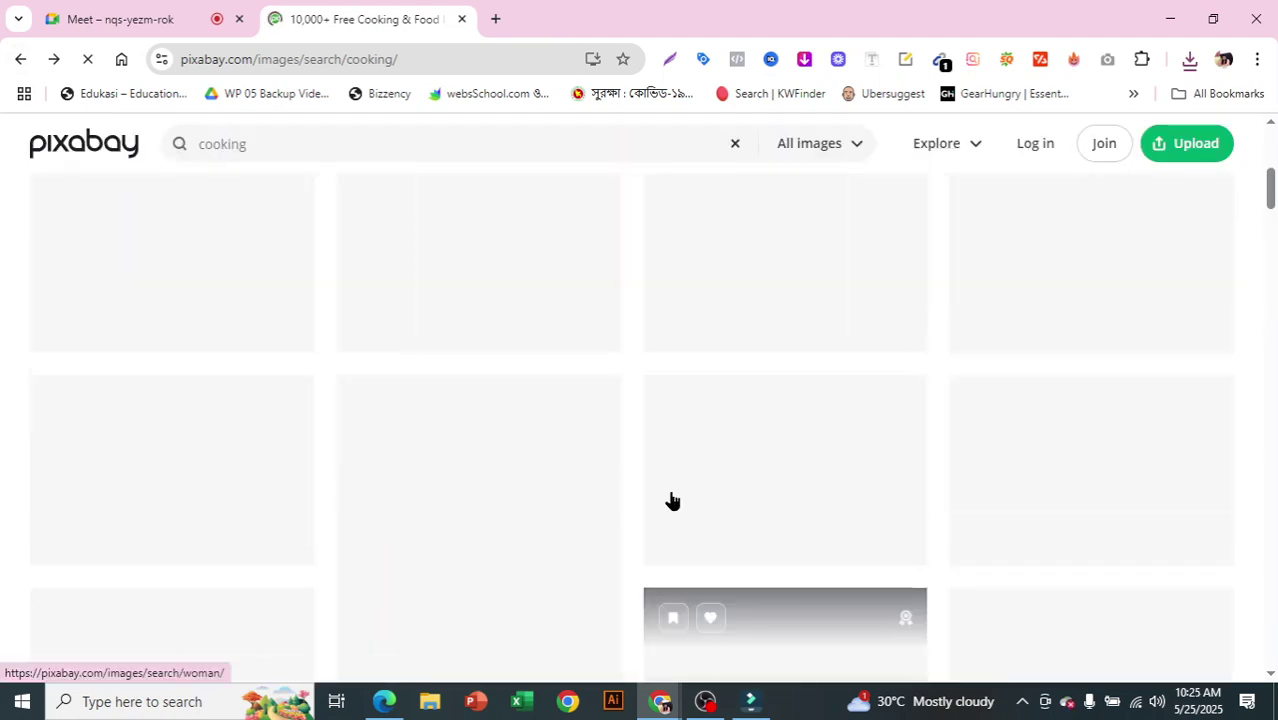
{"action": "scroll", "coordinate": [675, 490], "scroll_direction": "up", "scroll_amount": 5}
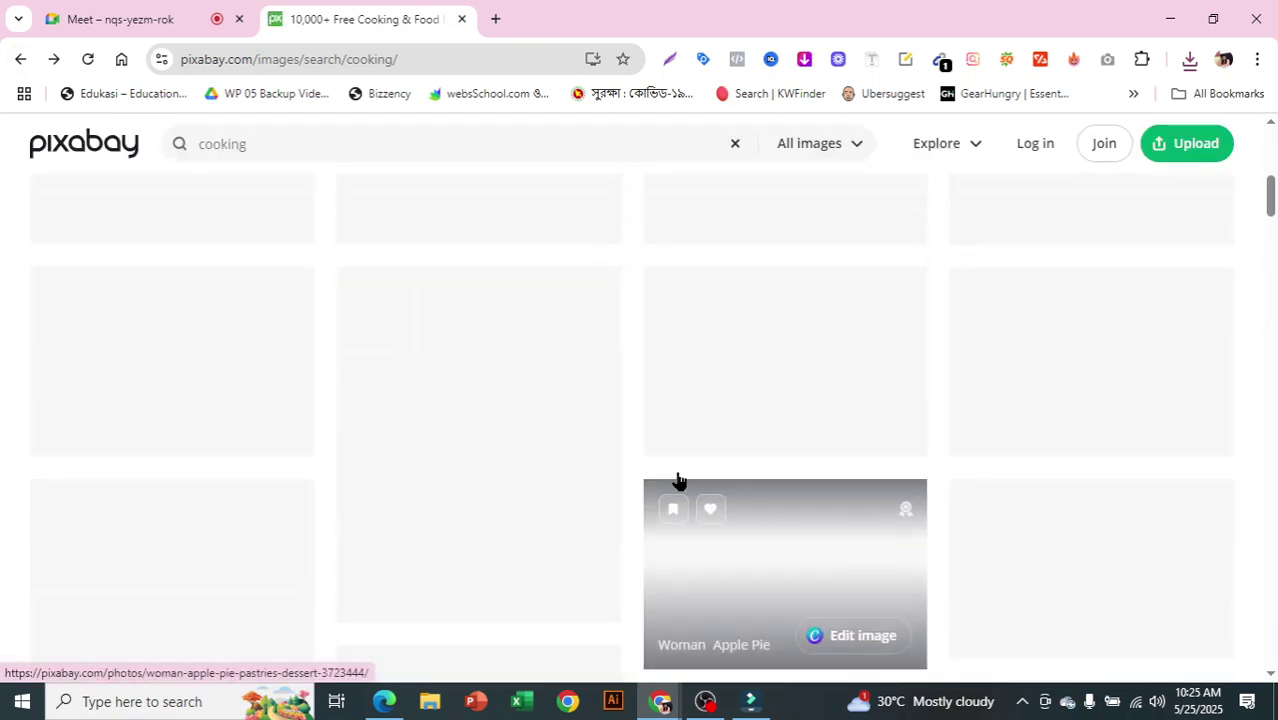
{"action": "scroll", "coordinate": [681, 476], "scroll_direction": "down", "scroll_amount": 5}
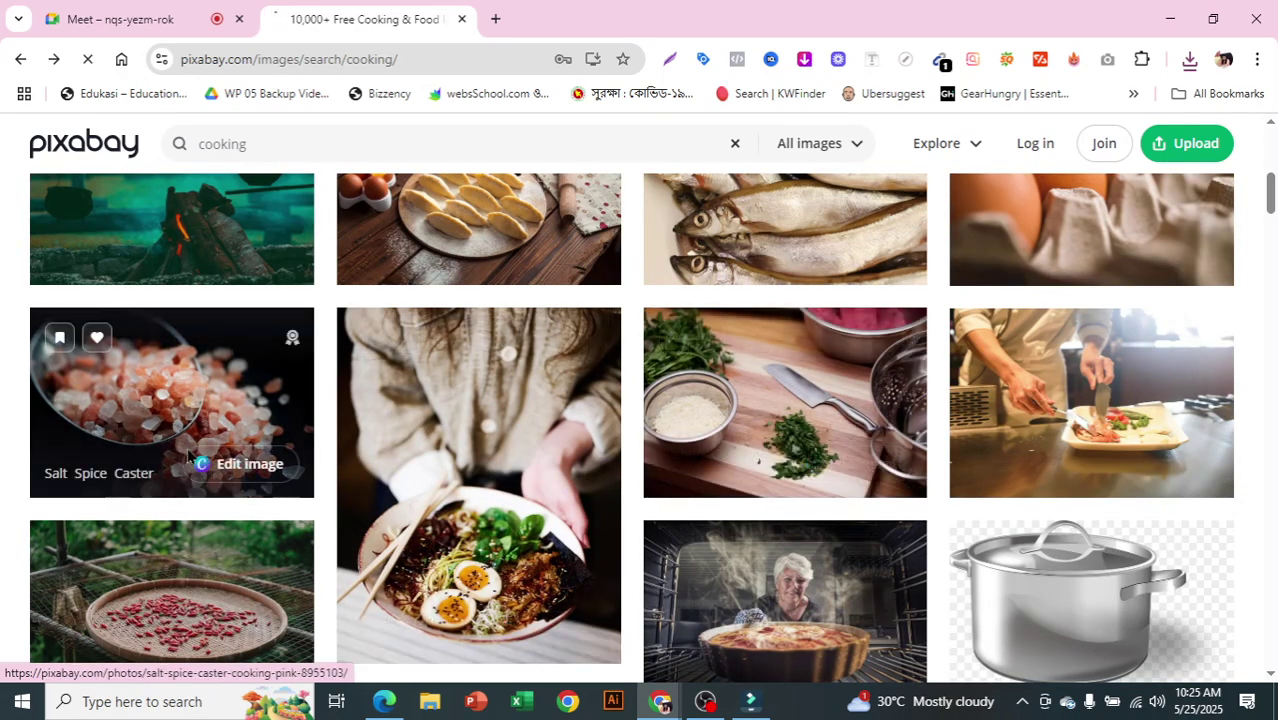
{"action": "left_click", "coordinate": [188, 455]}
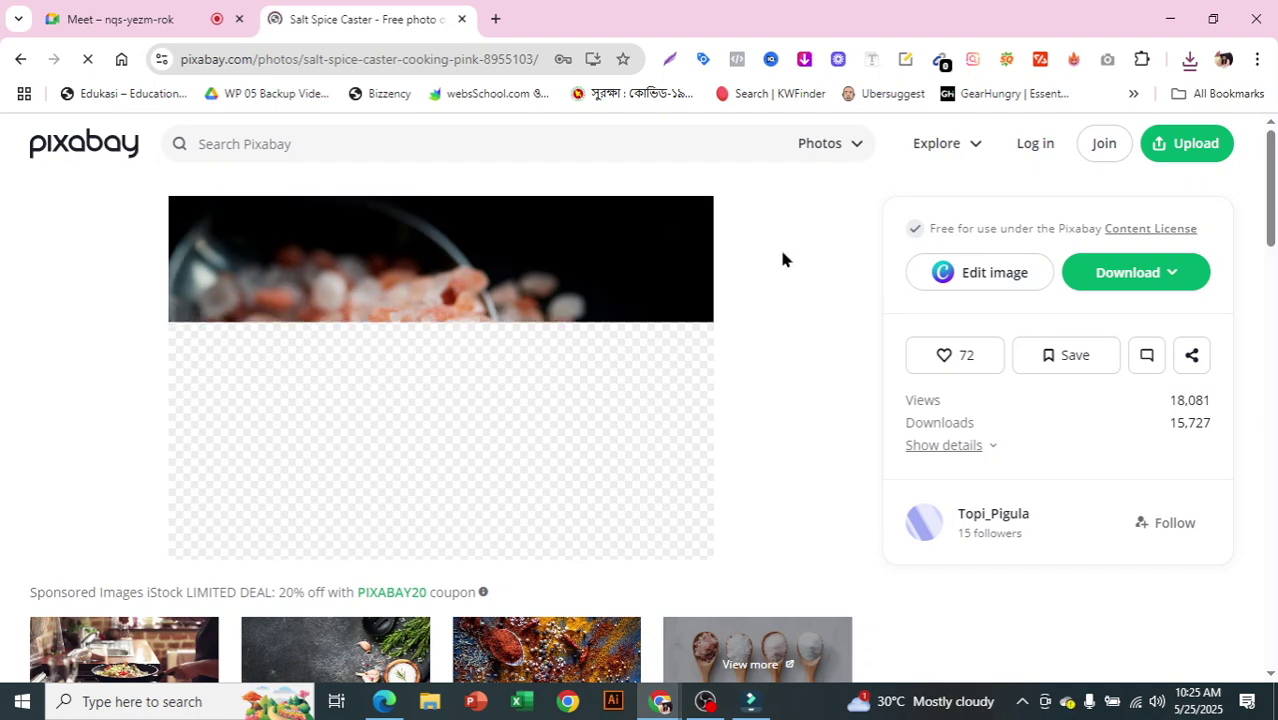
{"action": "scroll", "coordinate": [783, 259], "scroll_direction": "down", "scroll_amount": 3}
{"action": "scroll", "coordinate": [810, 289], "scroll_direction": "up", "scroll_amount": 3}
{"action": "scroll", "coordinate": [813, 298], "scroll_direction": "down", "scroll_amount": 1}
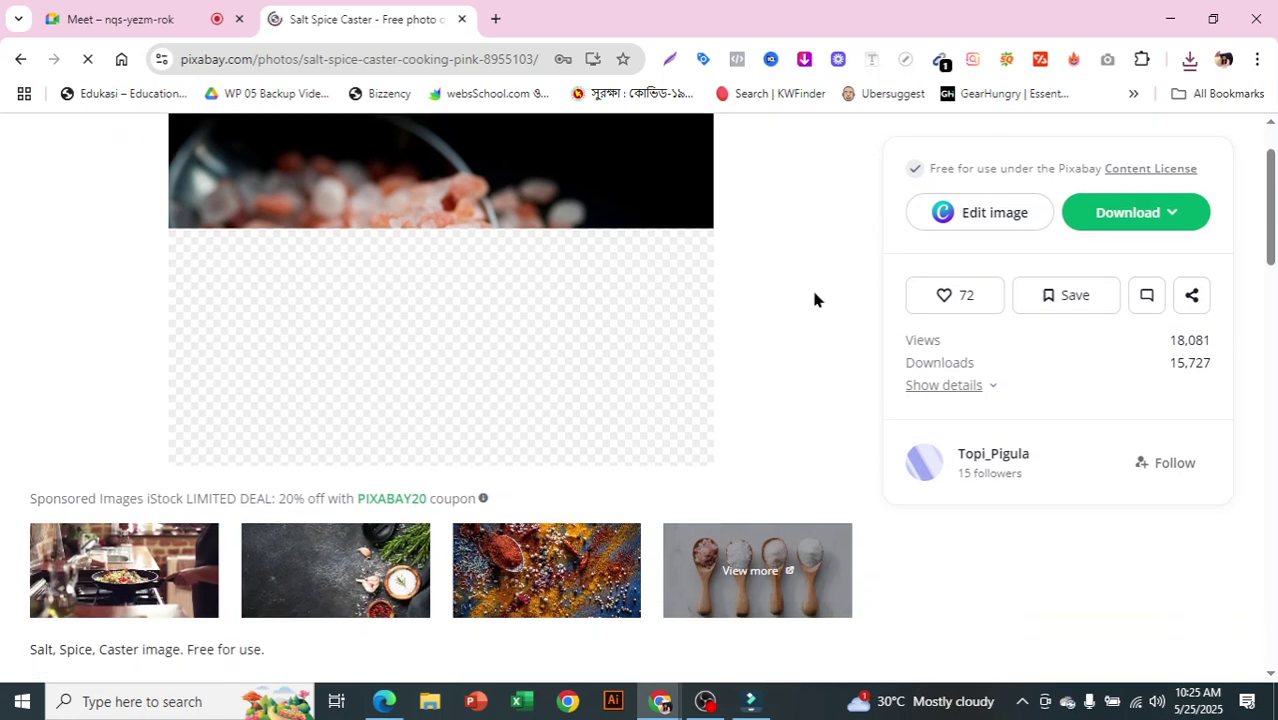
{"action": "scroll", "coordinate": [811, 305], "scroll_direction": "up", "scroll_amount": 1}
{"action": "right_click", "coordinate": [352, 282]}
{"action": "left_click", "coordinate": [372, 283]}
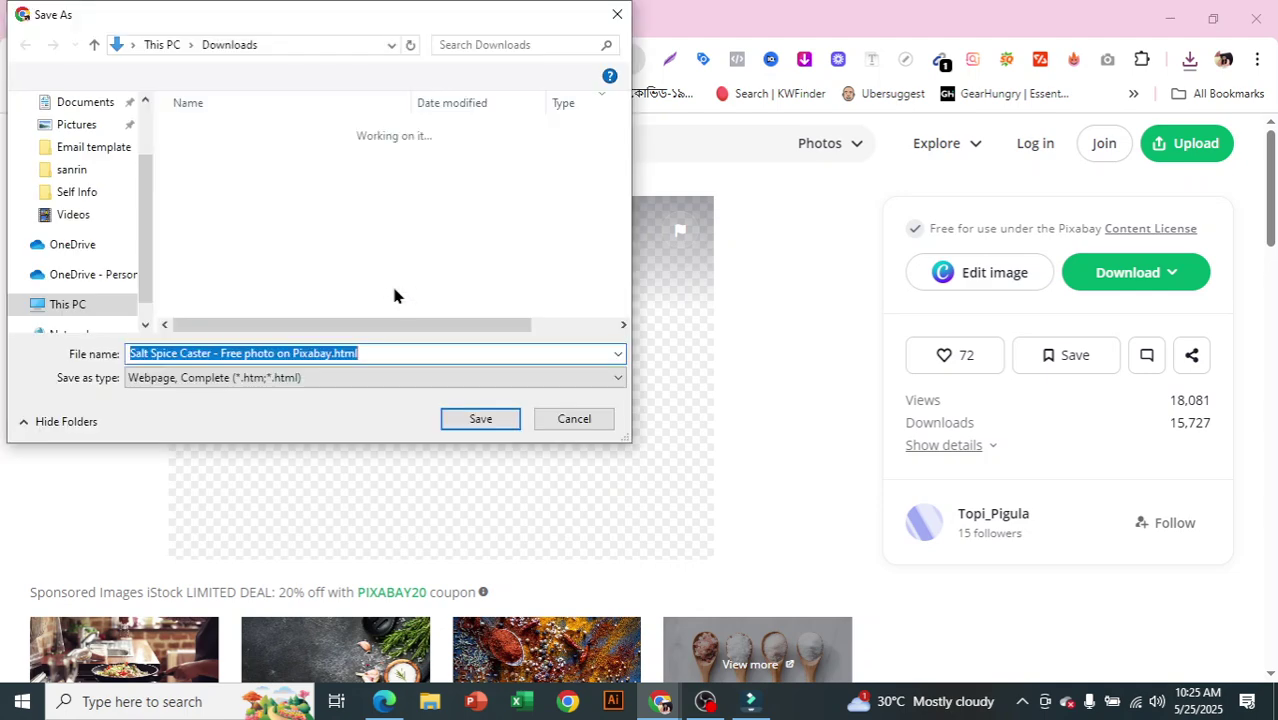
{"action": "left_click", "coordinate": [616, 15]}
Open the sponsored iStock photo of spices and herbs on a black background from the Salt Spice Caster page
{"action": "scroll", "coordinate": [819, 313], "scroll_direction": "down", "scroll_amount": 4}
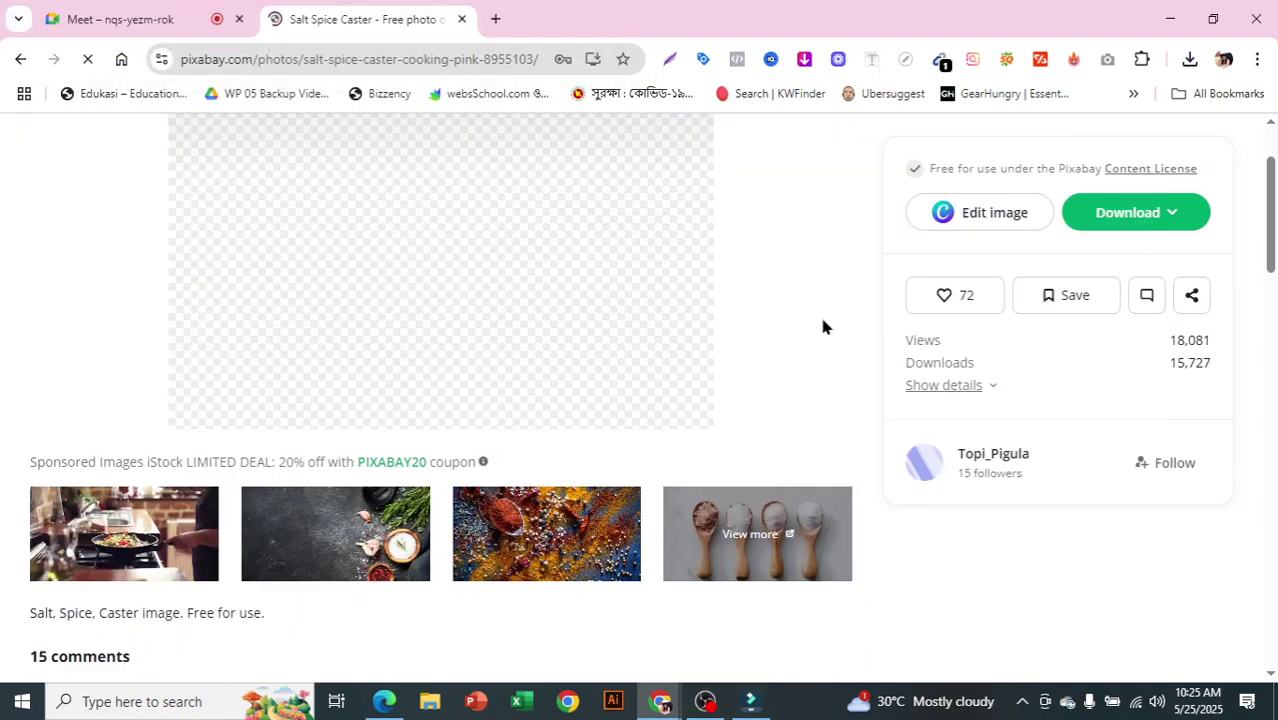
{"action": "left_click", "coordinate": [366, 313]}
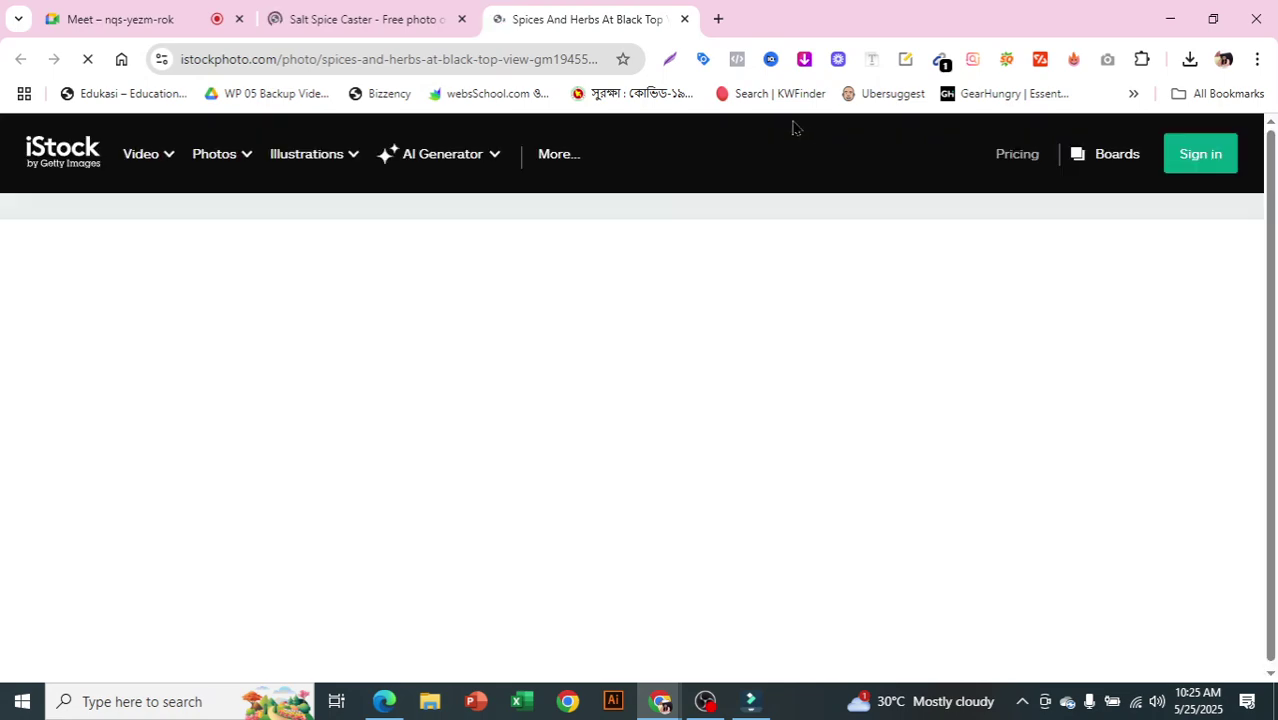
{"action": "scroll", "coordinate": [816, 234], "scroll_direction": "down", "scroll_amount": 2}
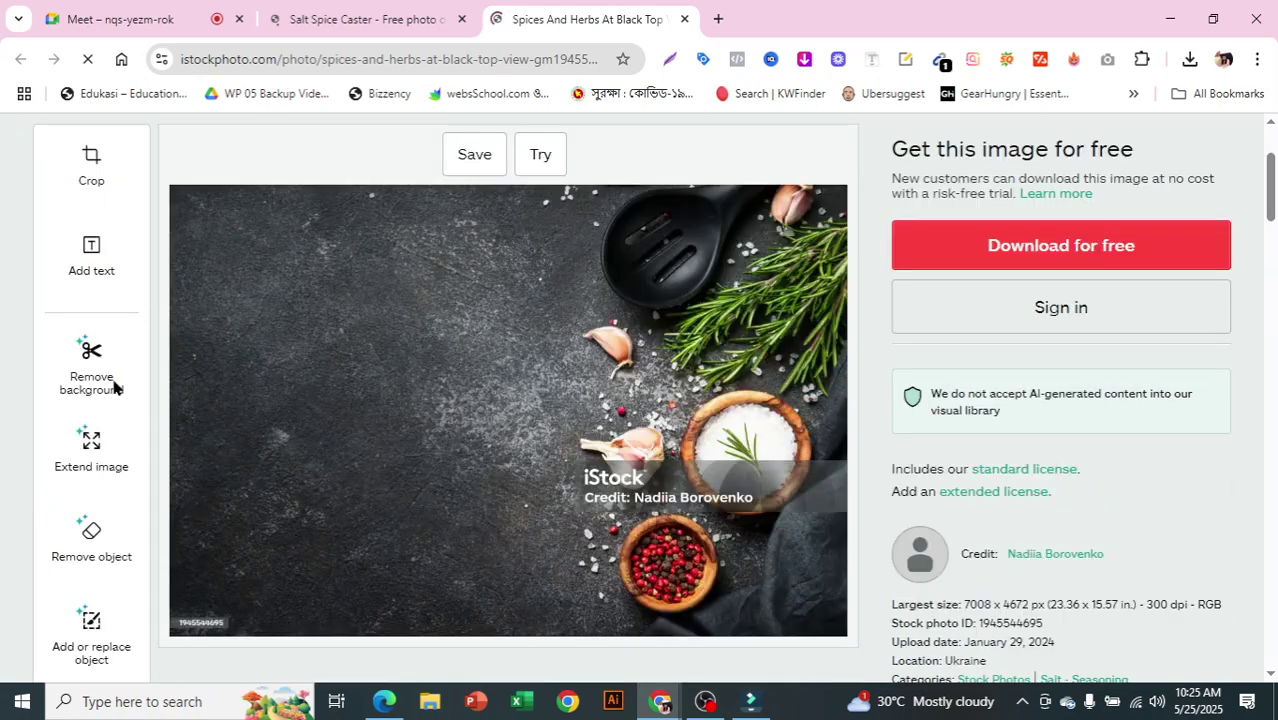
{"action": "right_click", "coordinate": [337, 338]}
{"action": "left_click", "coordinate": [385, 403]}
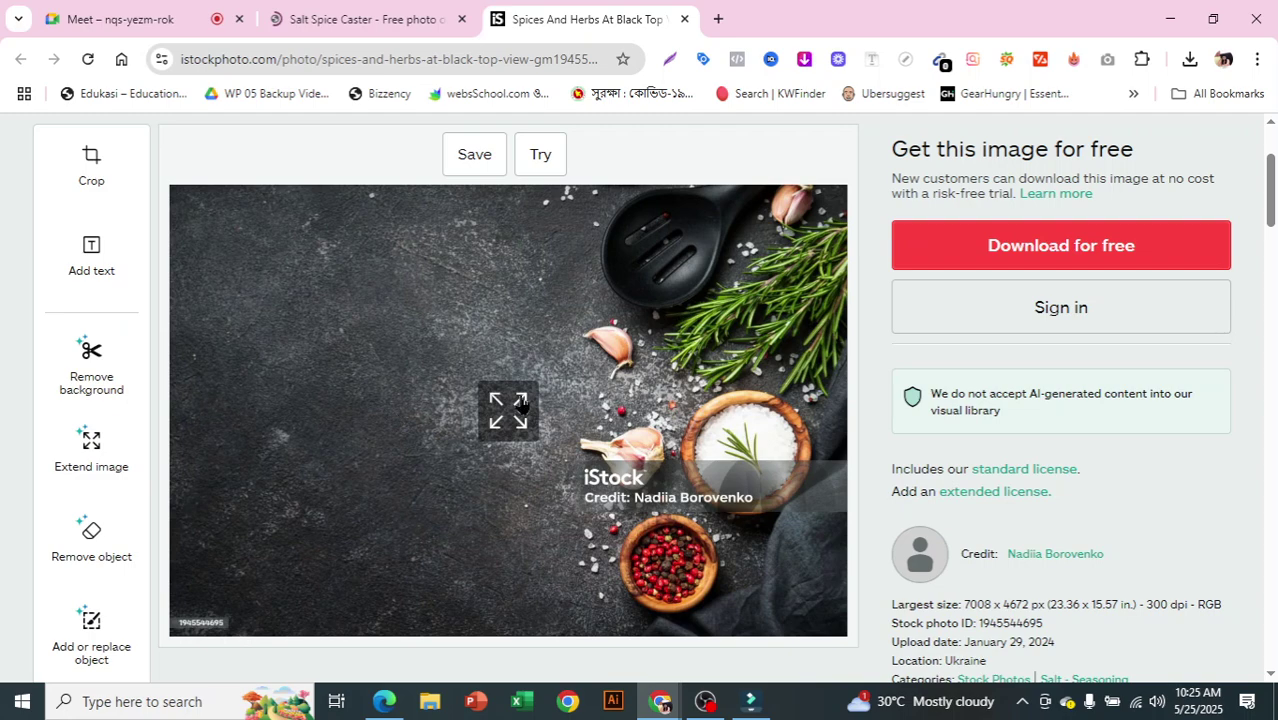
{"action": "scroll", "coordinate": [526, 400], "scroll_direction": "down", "scroll_amount": 3}
{"action": "scroll", "coordinate": [496, 378], "scroll_direction": "up", "scroll_amount": 4}
{"action": "right_click", "coordinate": [374, 331]}
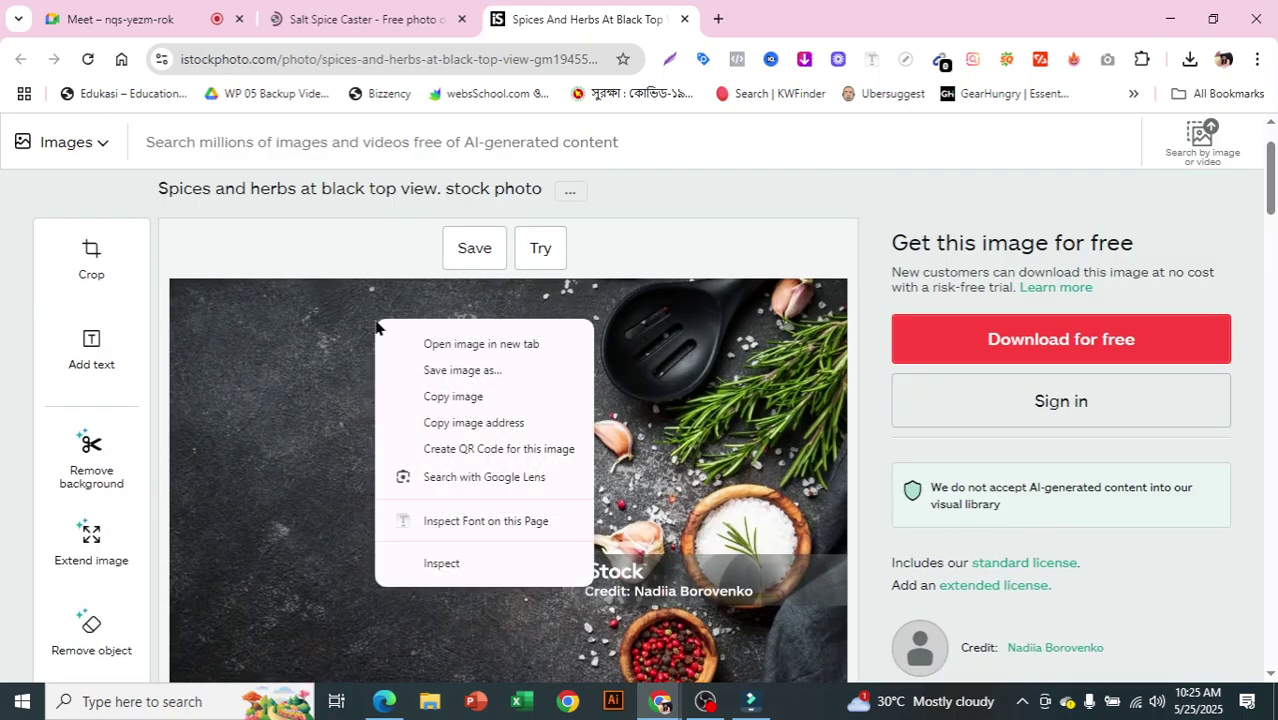
{"action": "left_click", "coordinate": [448, 377]}
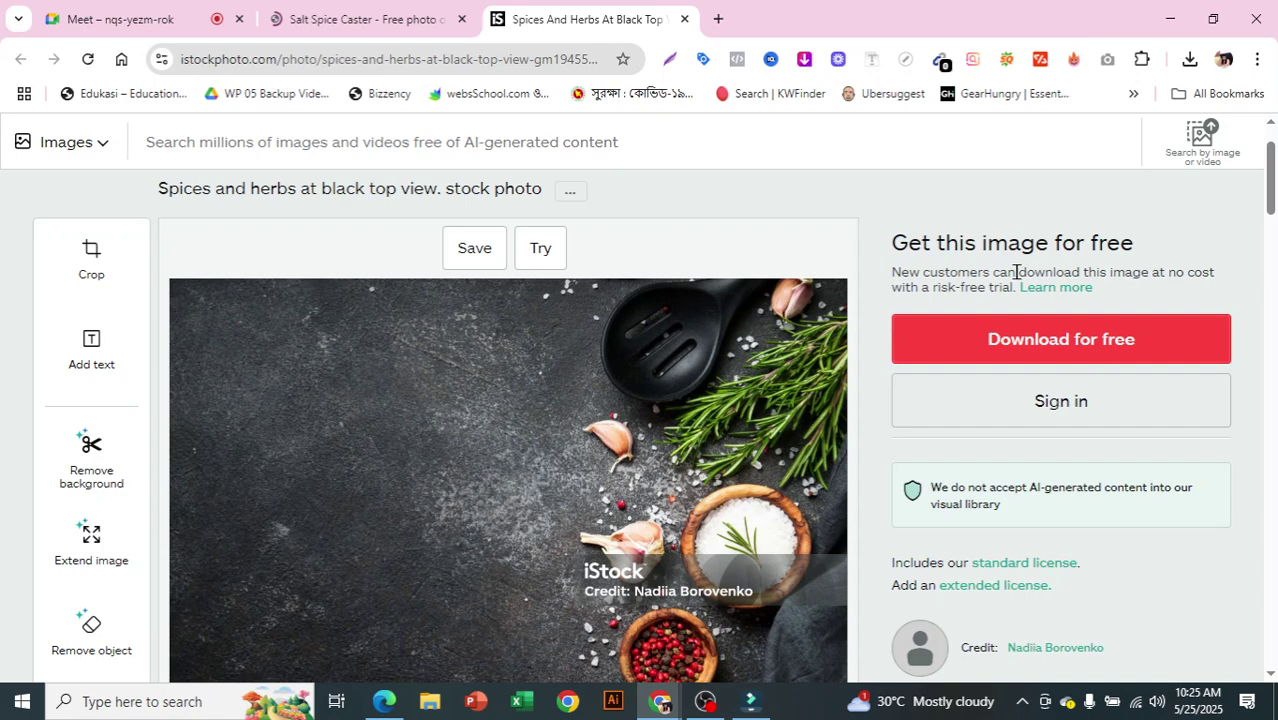
{"action": "scroll", "coordinate": [748, 433], "scroll_direction": "down", "scroll_amount": 5}
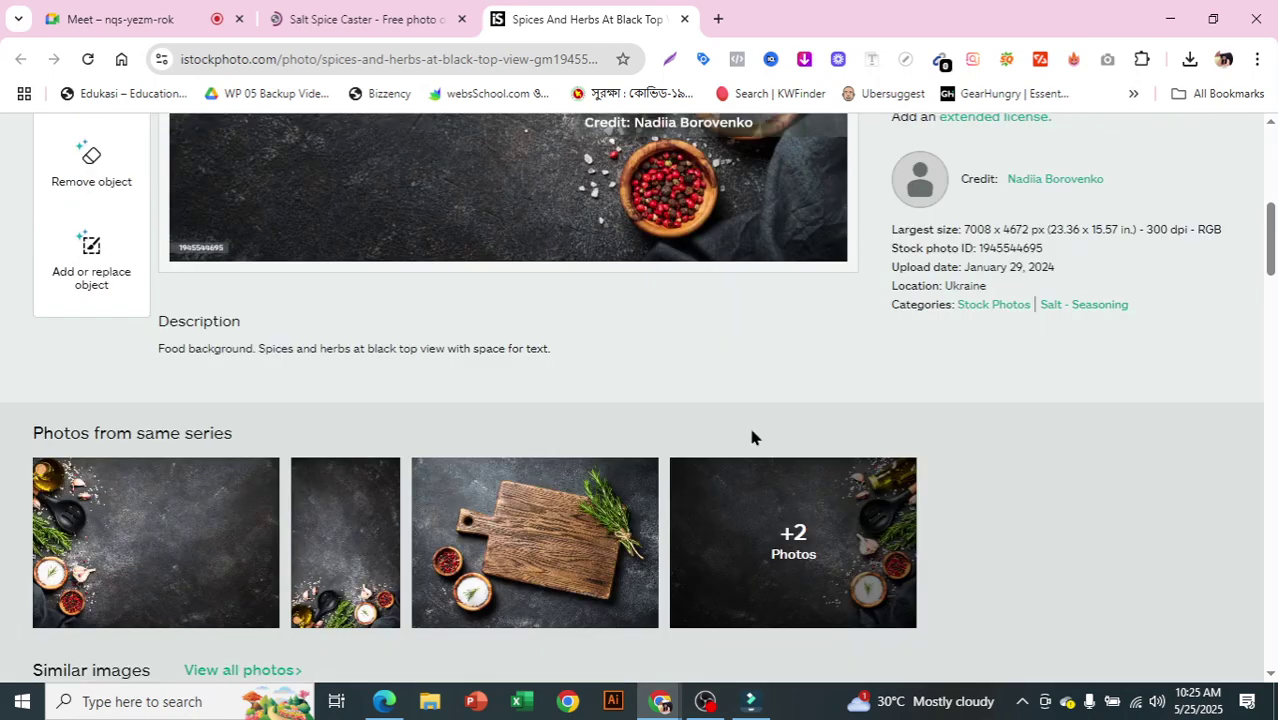
{"action": "scroll", "coordinate": [750, 434], "scroll_direction": "down", "scroll_amount": 3}
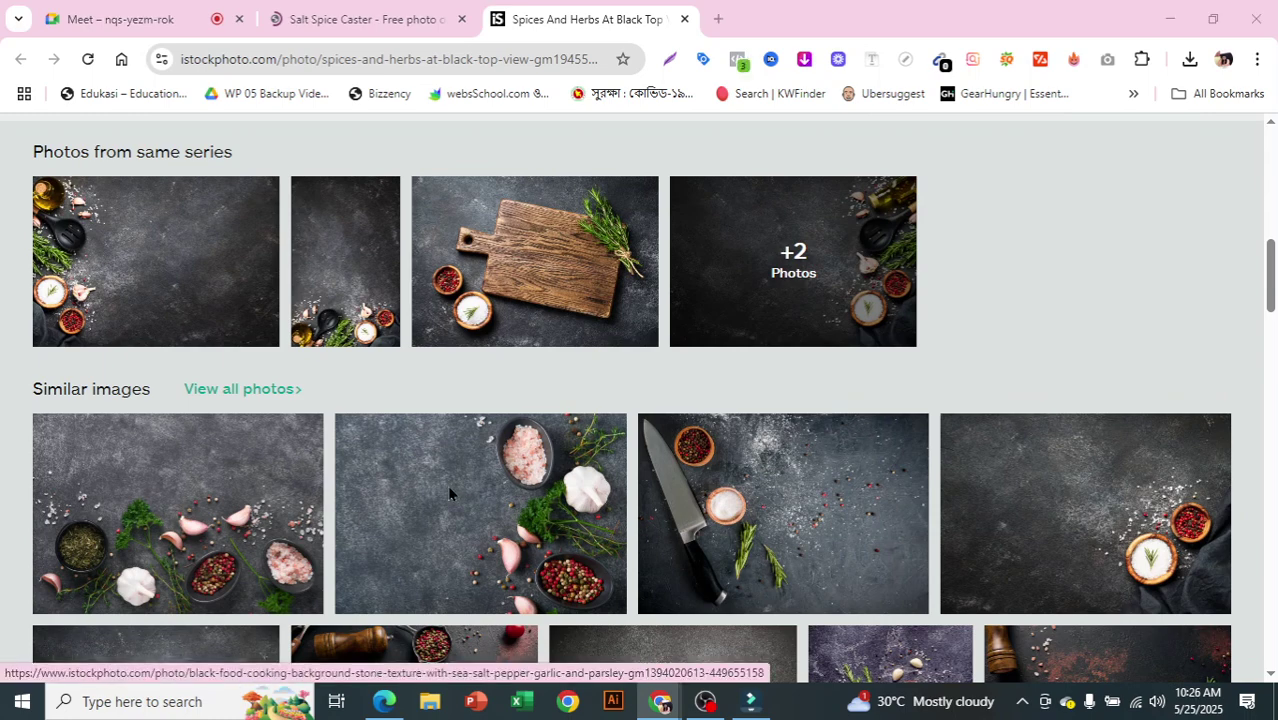
{"action": "scroll", "coordinate": [458, 490], "scroll_direction": "down", "scroll_amount": 5}
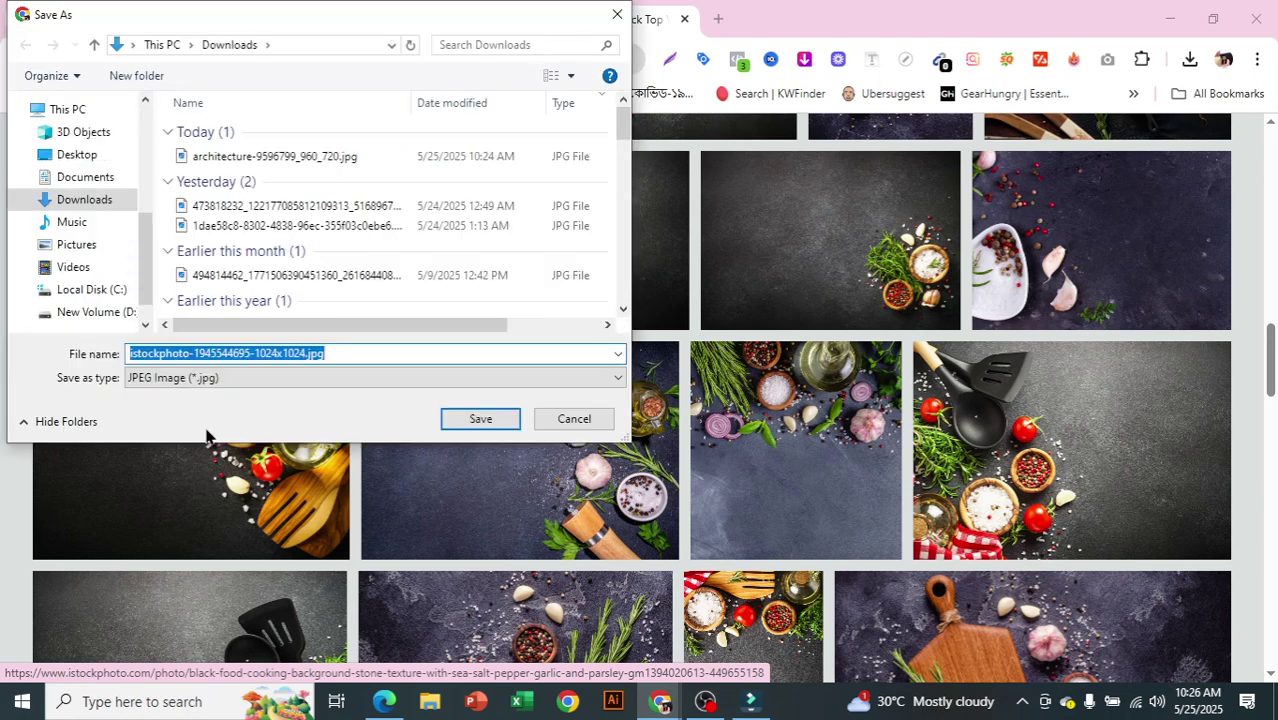
{"action": "left_click", "coordinate": [481, 419]}
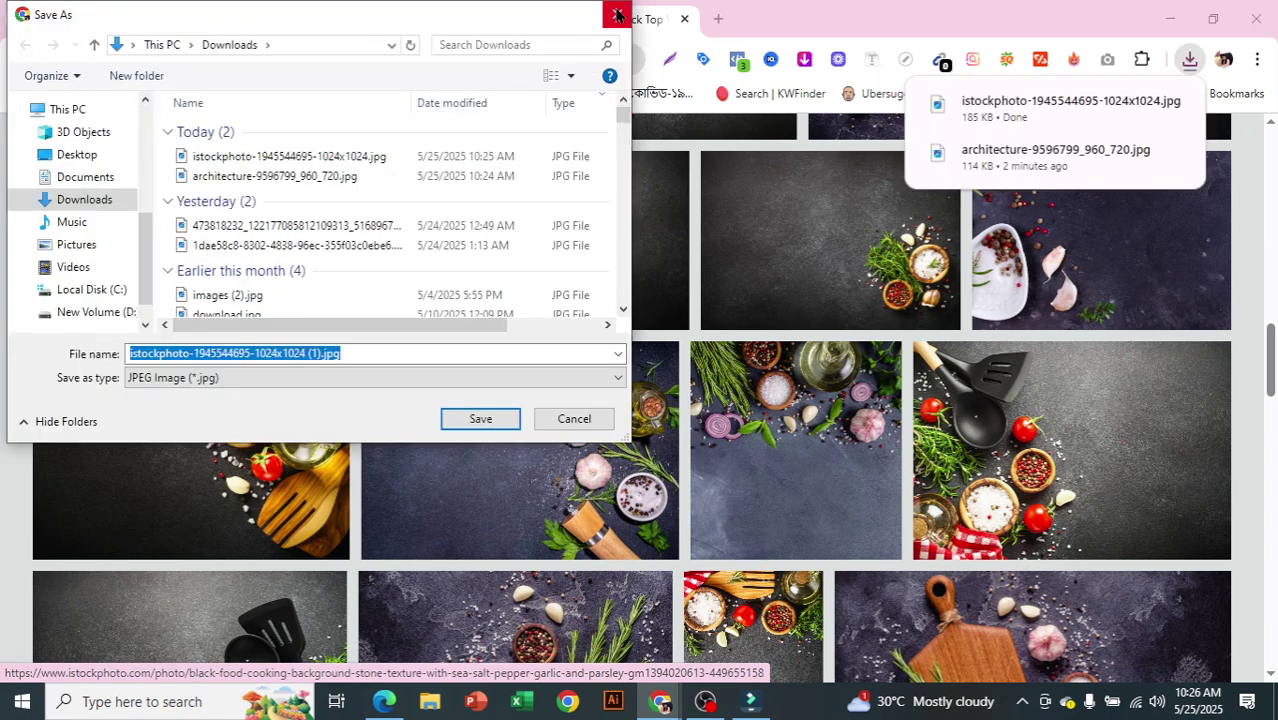
{"action": "left_click", "coordinate": [619, 13]}
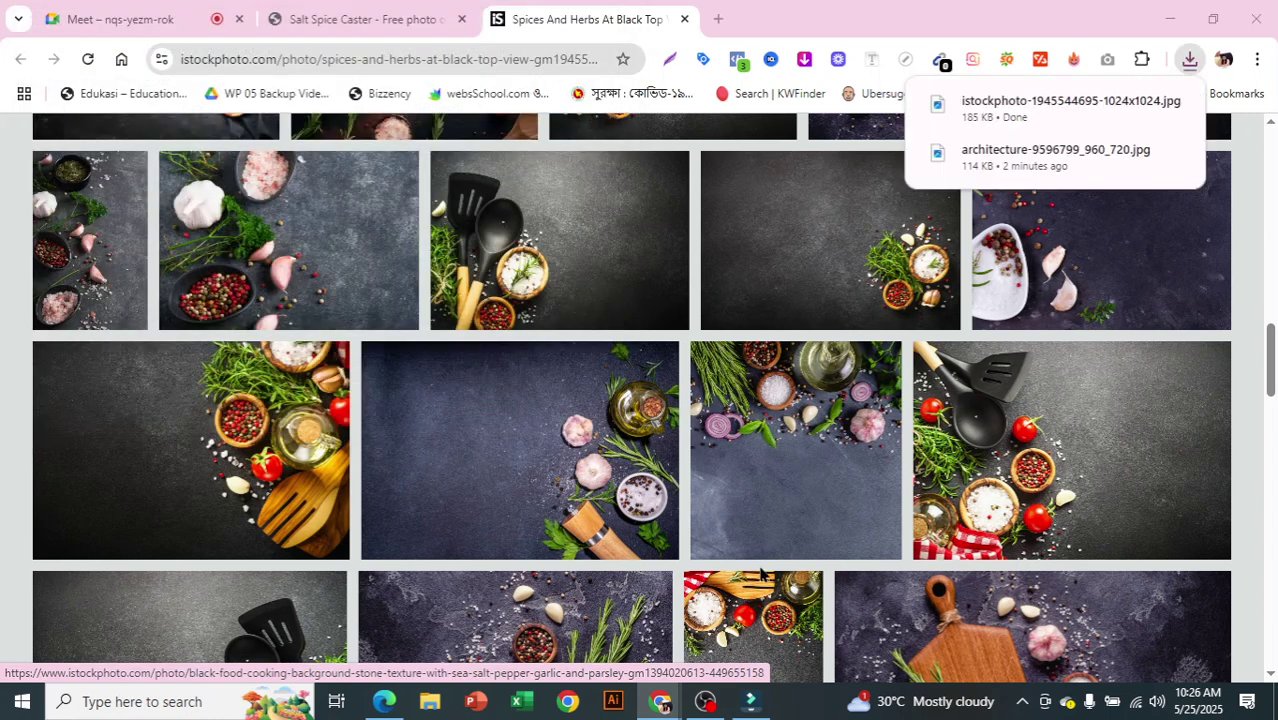
{"action": "left_click", "coordinate": [751, 700]}
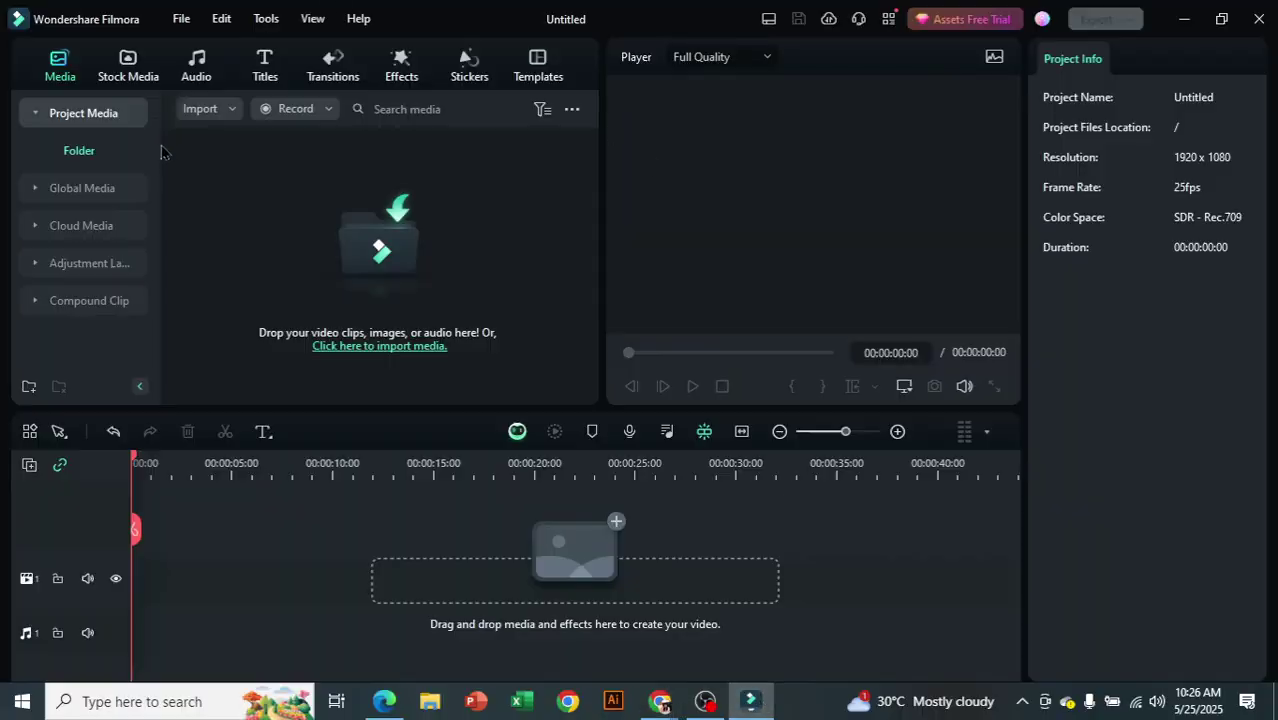
{"action": "left_click", "coordinate": [407, 346]}
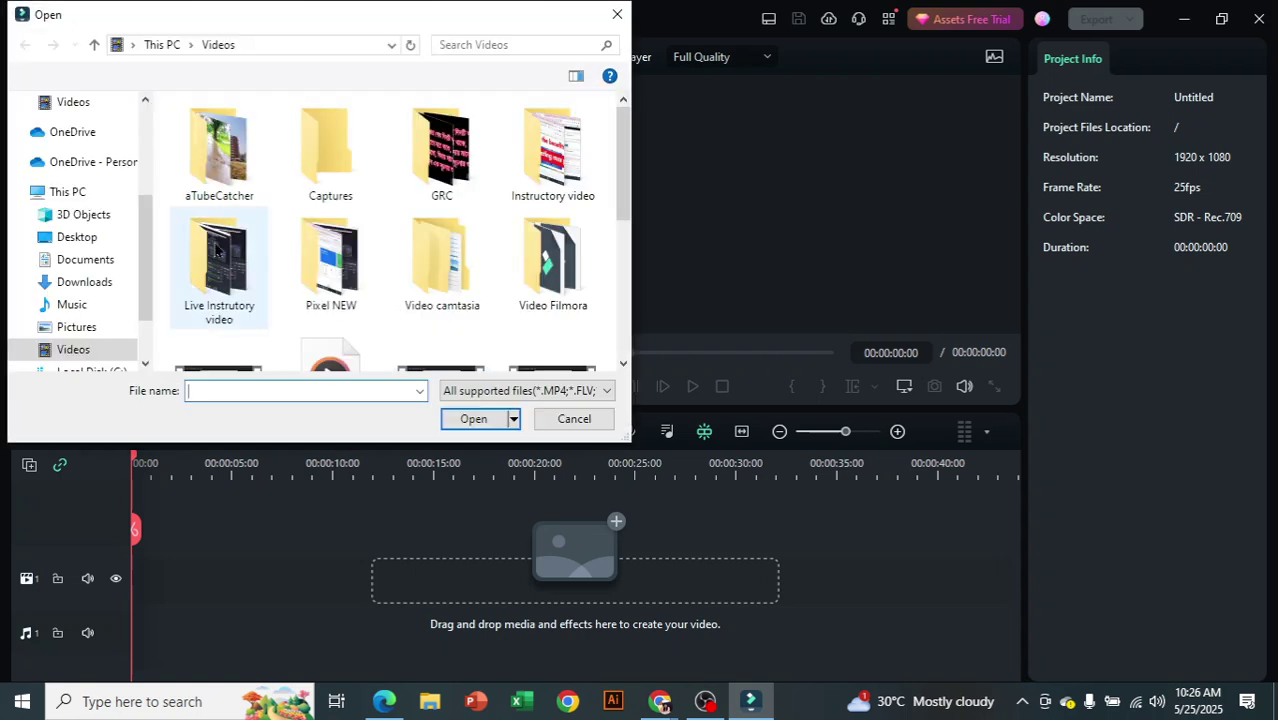
{"action": "left_click", "coordinate": [108, 281]}
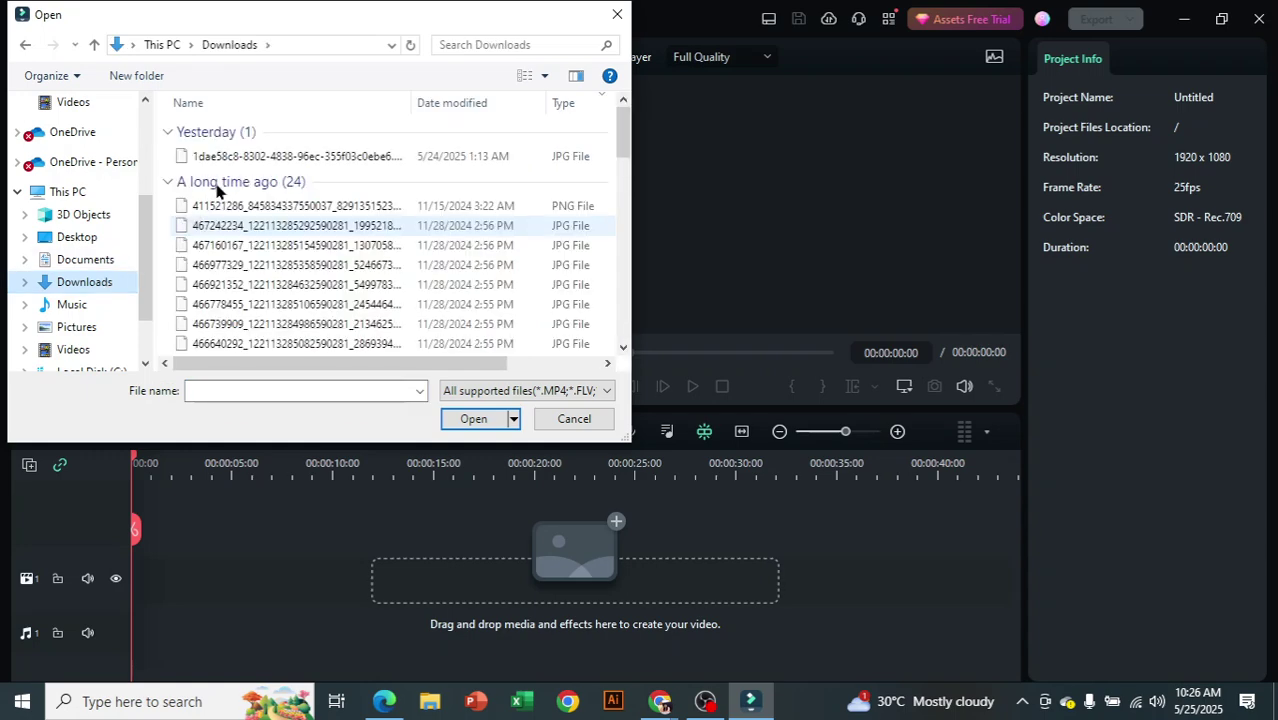
{"action": "left_click_drag", "start_coordinate": [168, 148], "coordinate": [290, 180]}
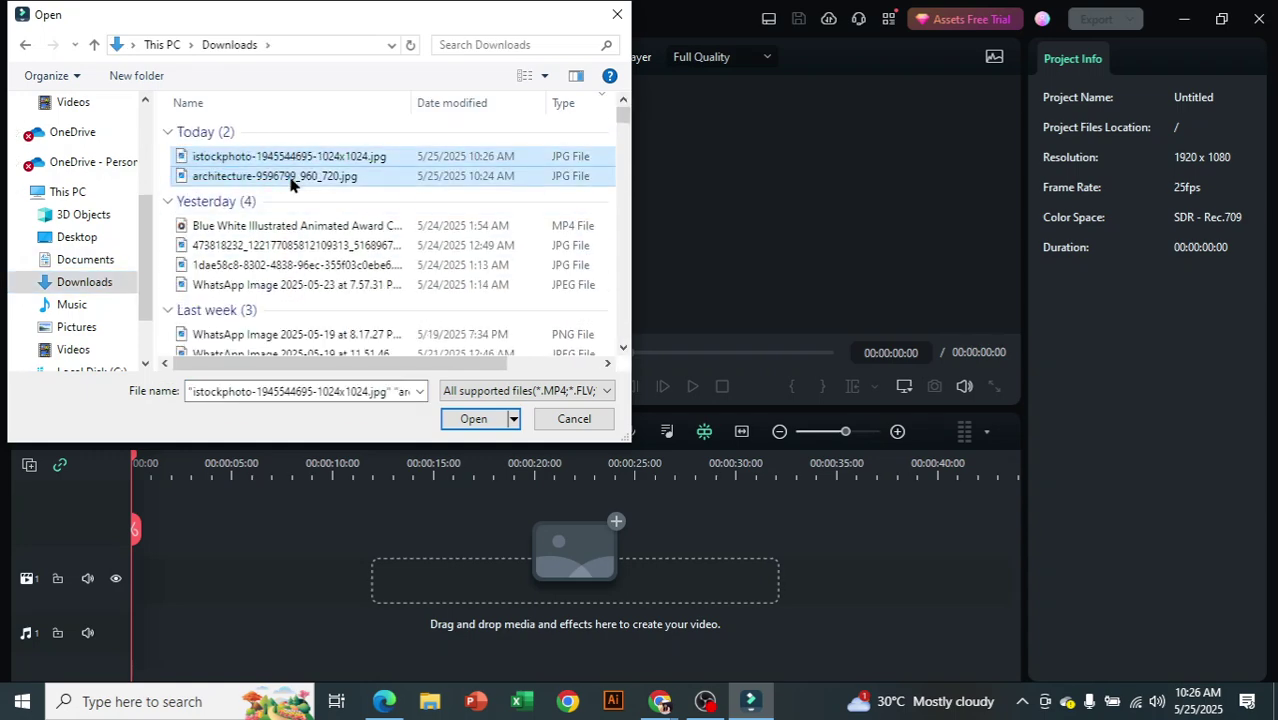
{"action": "left_click", "coordinate": [475, 418]}
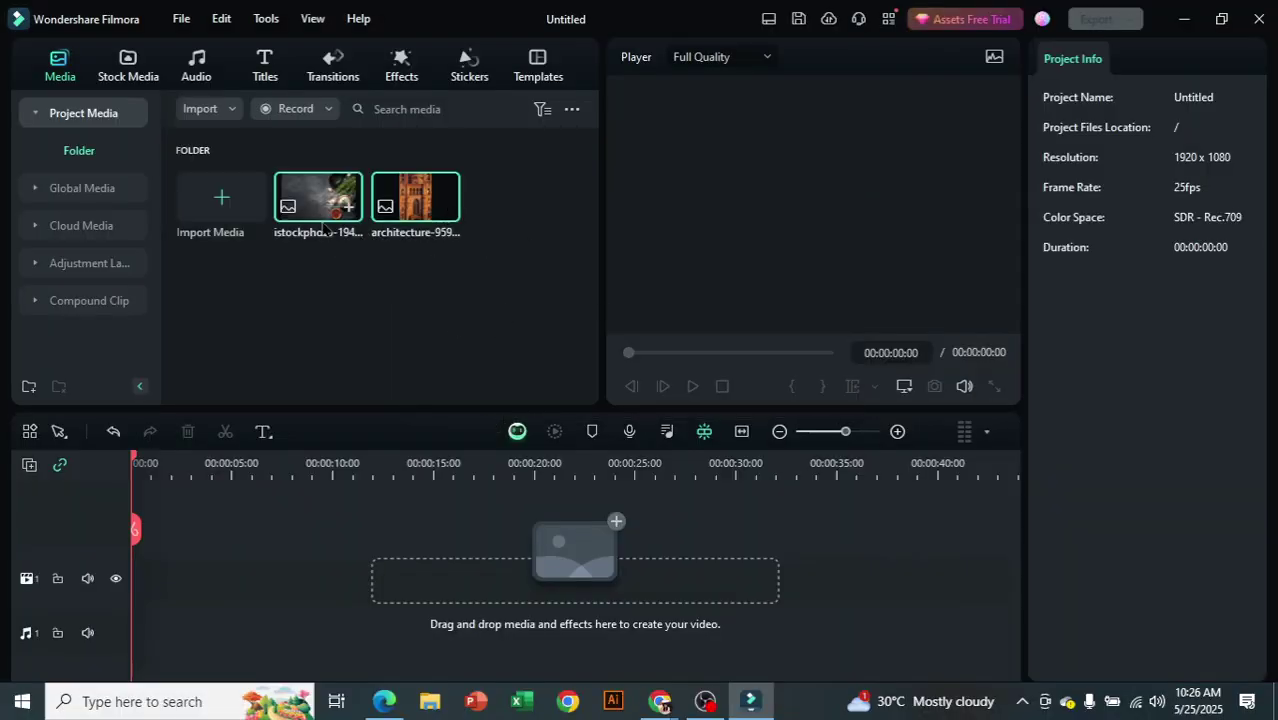
Import the image fb c.PNG from the Downloads folder into the project media
{"action": "left_click", "coordinate": [219, 112]}
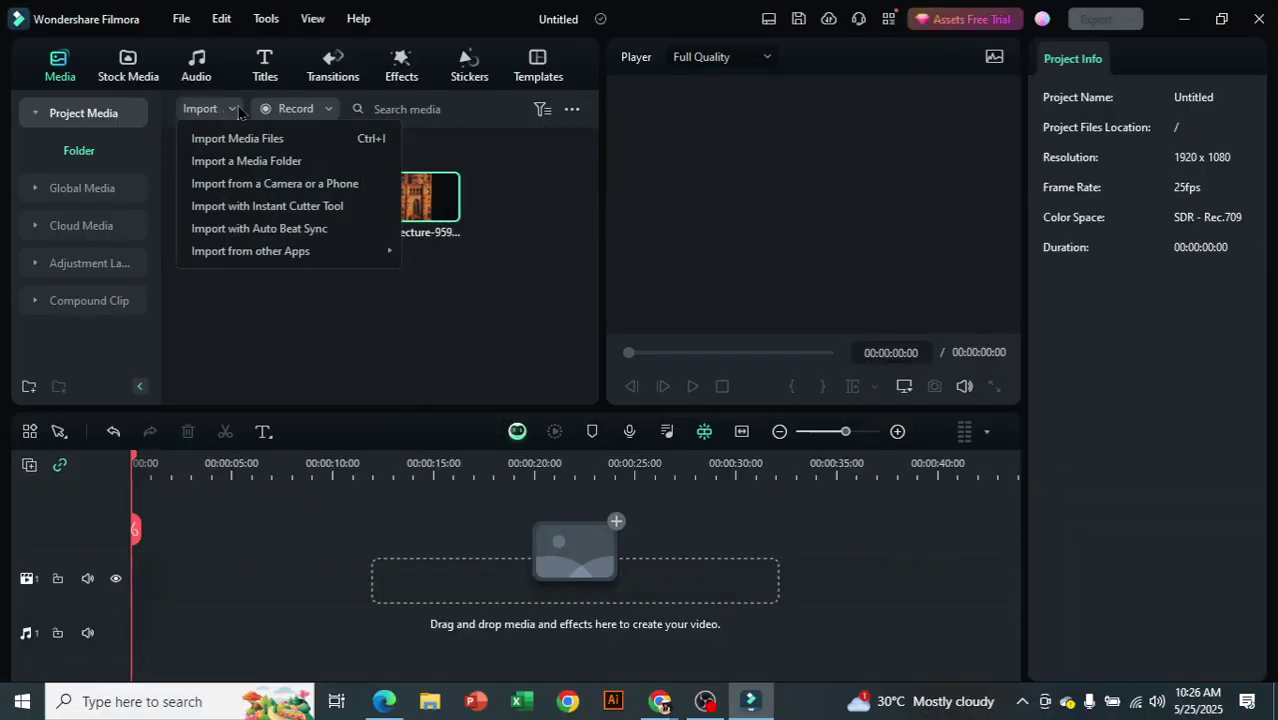
{"action": "left_click", "coordinate": [301, 146]}
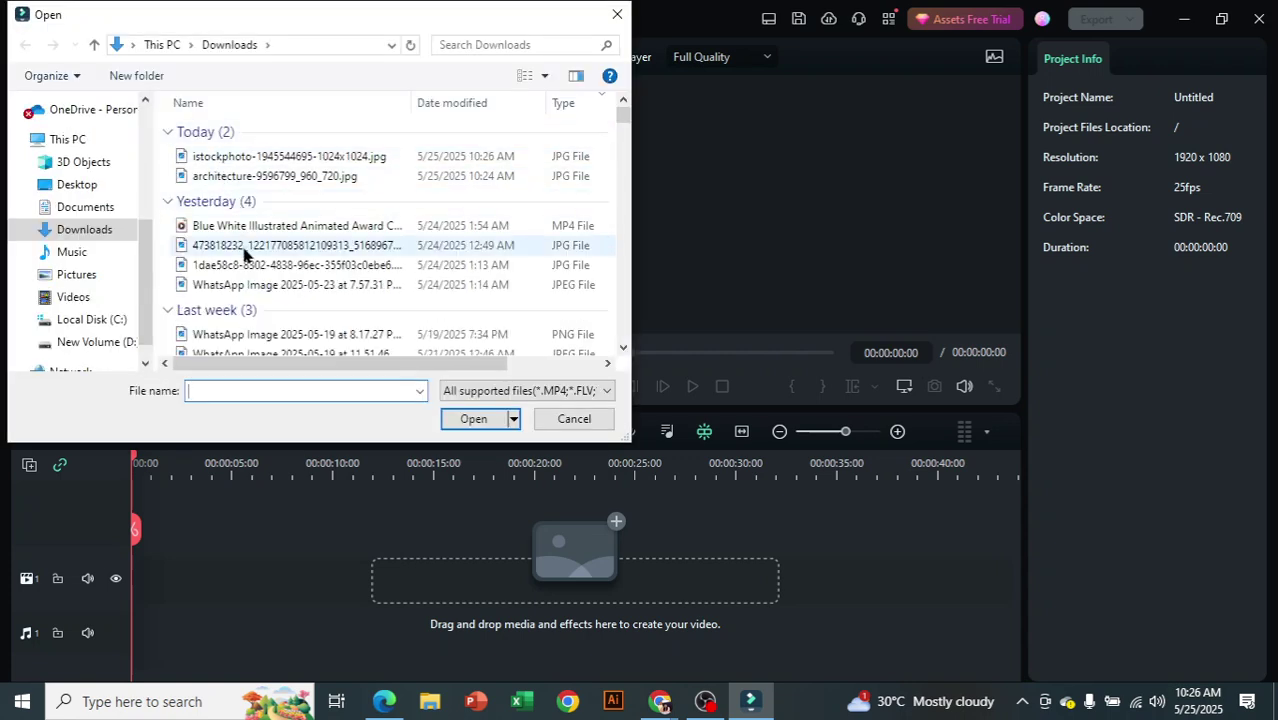
{"action": "left_click", "coordinate": [256, 245]}
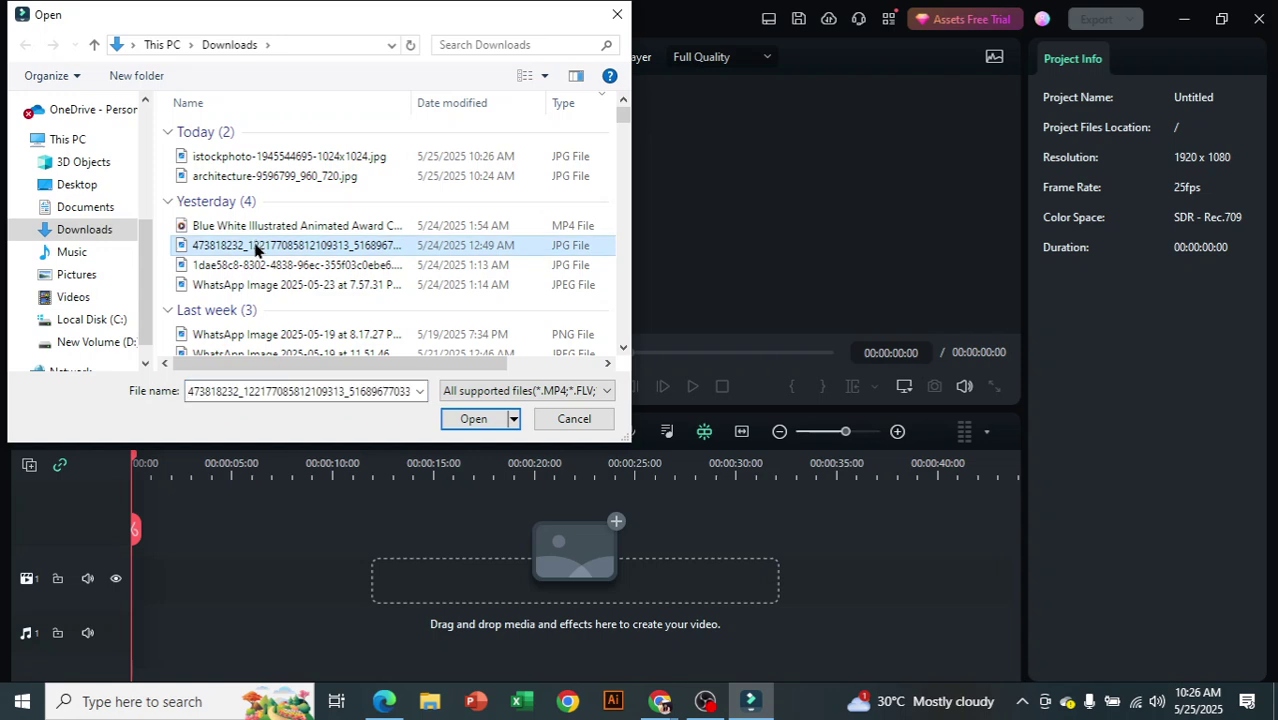
{"action": "scroll", "coordinate": [257, 245], "scroll_direction": "down", "scroll_amount": 2}
{"action": "left_click", "coordinate": [275, 255]}
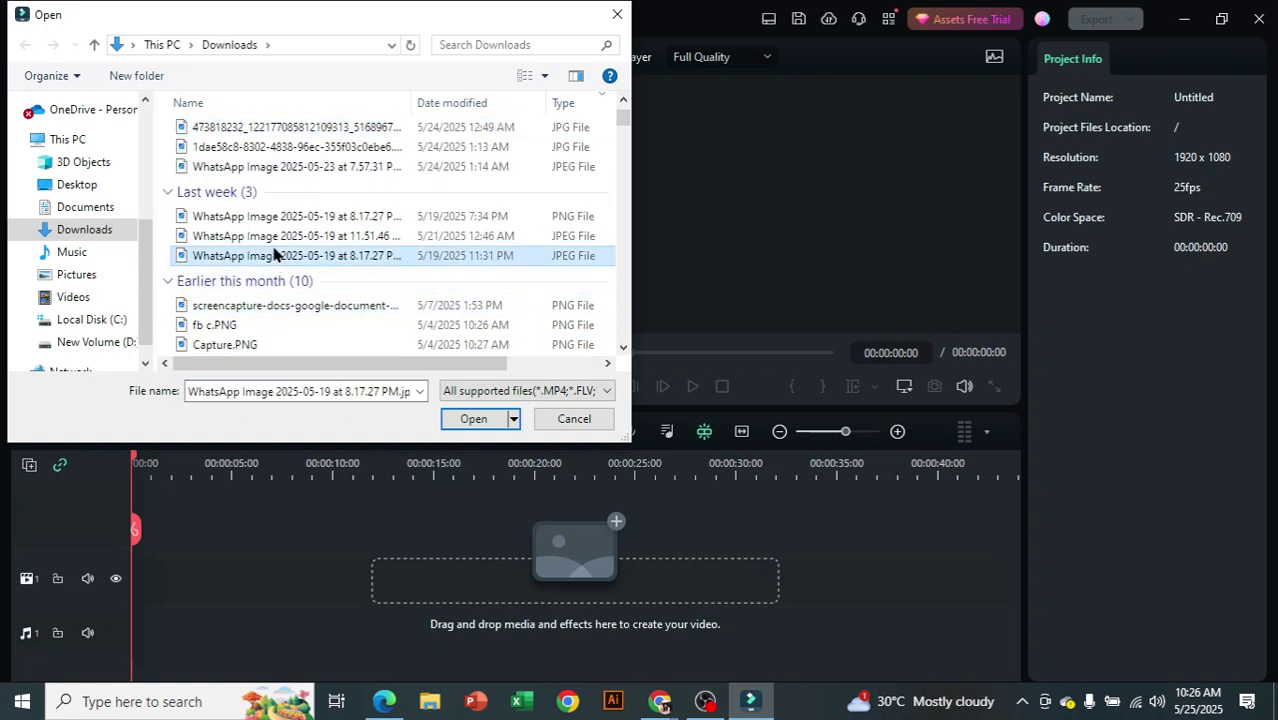
{"action": "left_click", "coordinate": [286, 333]}
{"action": "left_click", "coordinate": [472, 418]}
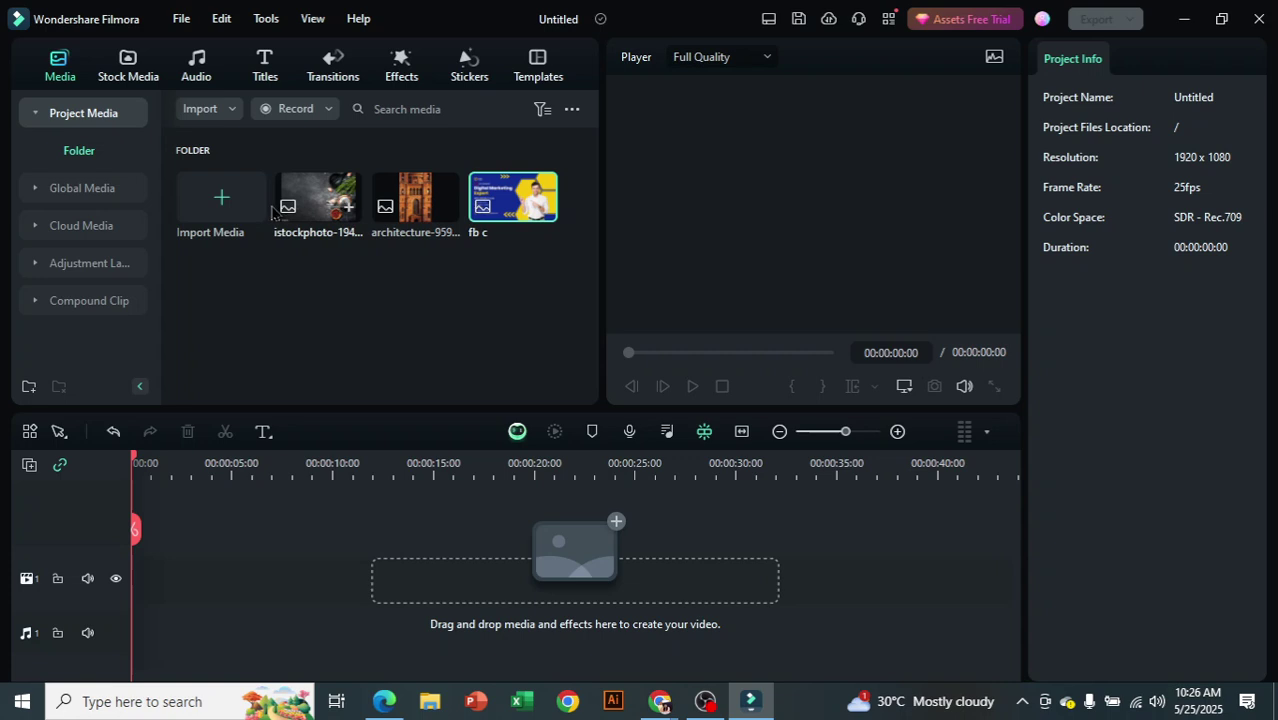
Import the building video whose name starts with "12K views · 788 reactions" from the aTubeCatcher folder in Videos into the project media
{"action": "left_click", "coordinate": [213, 200]}
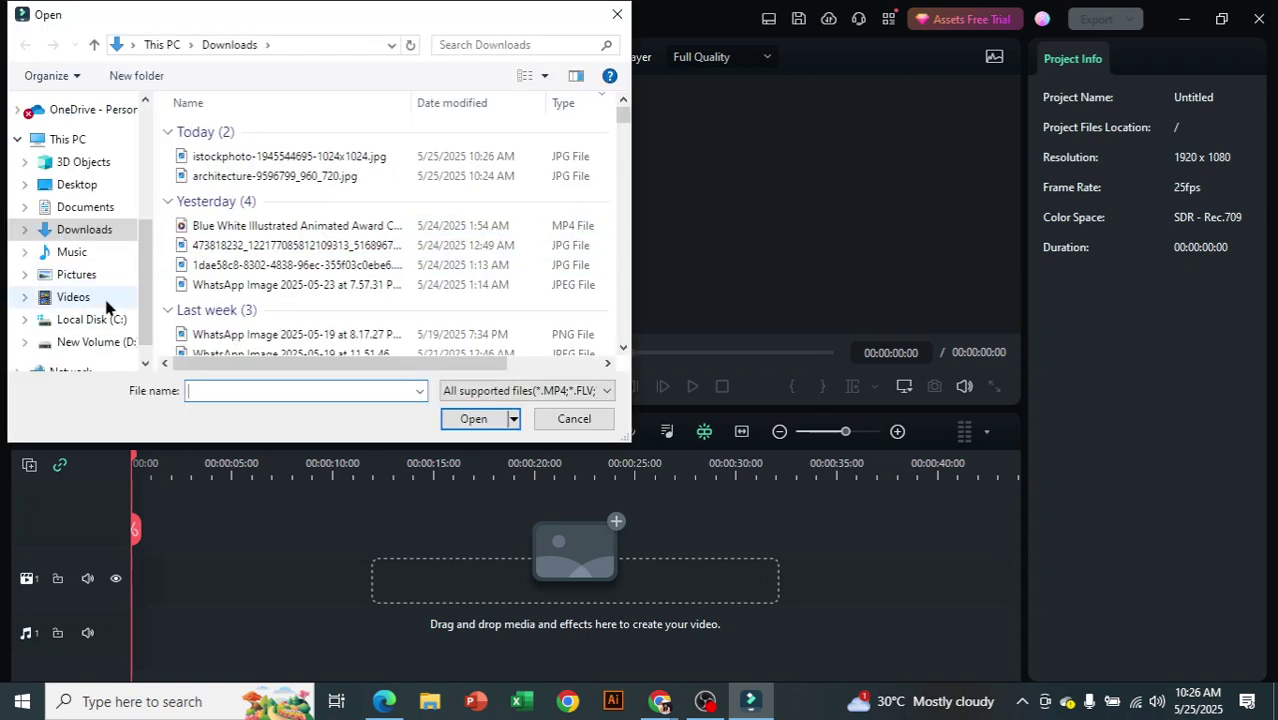
{"action": "left_click", "coordinate": [105, 298]}
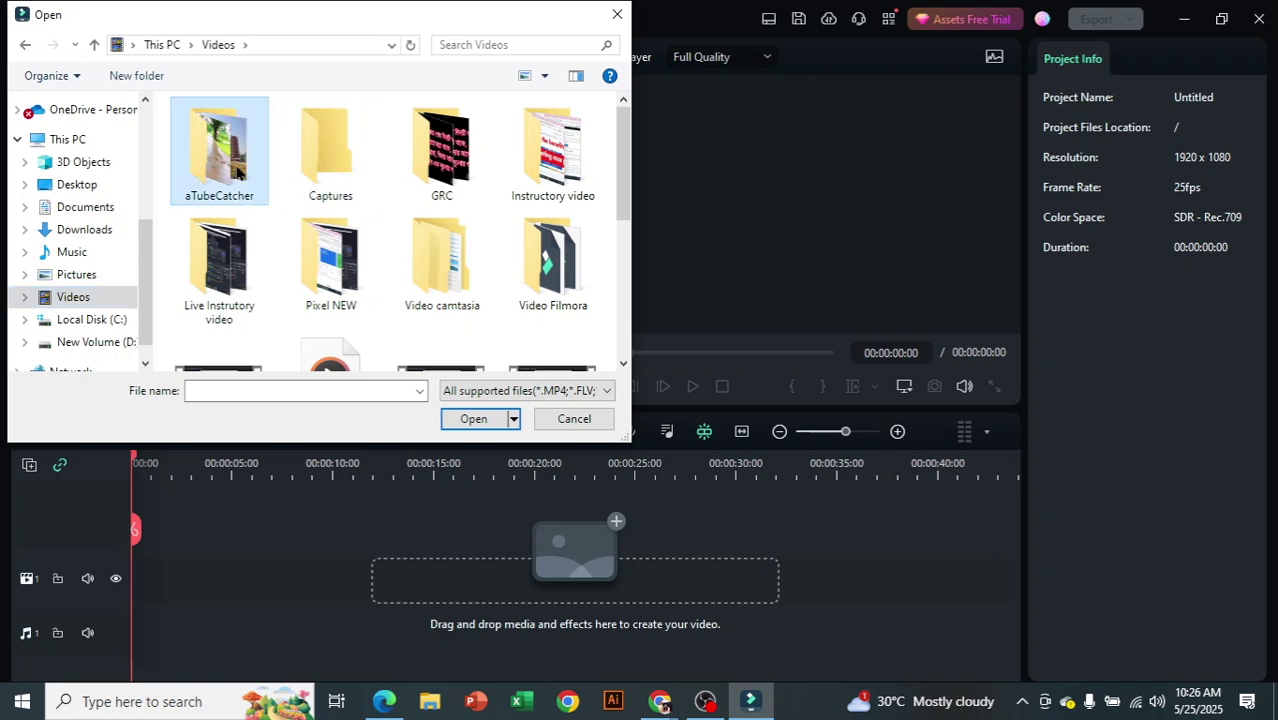
{"action": "double_click", "coordinate": [228, 160]}
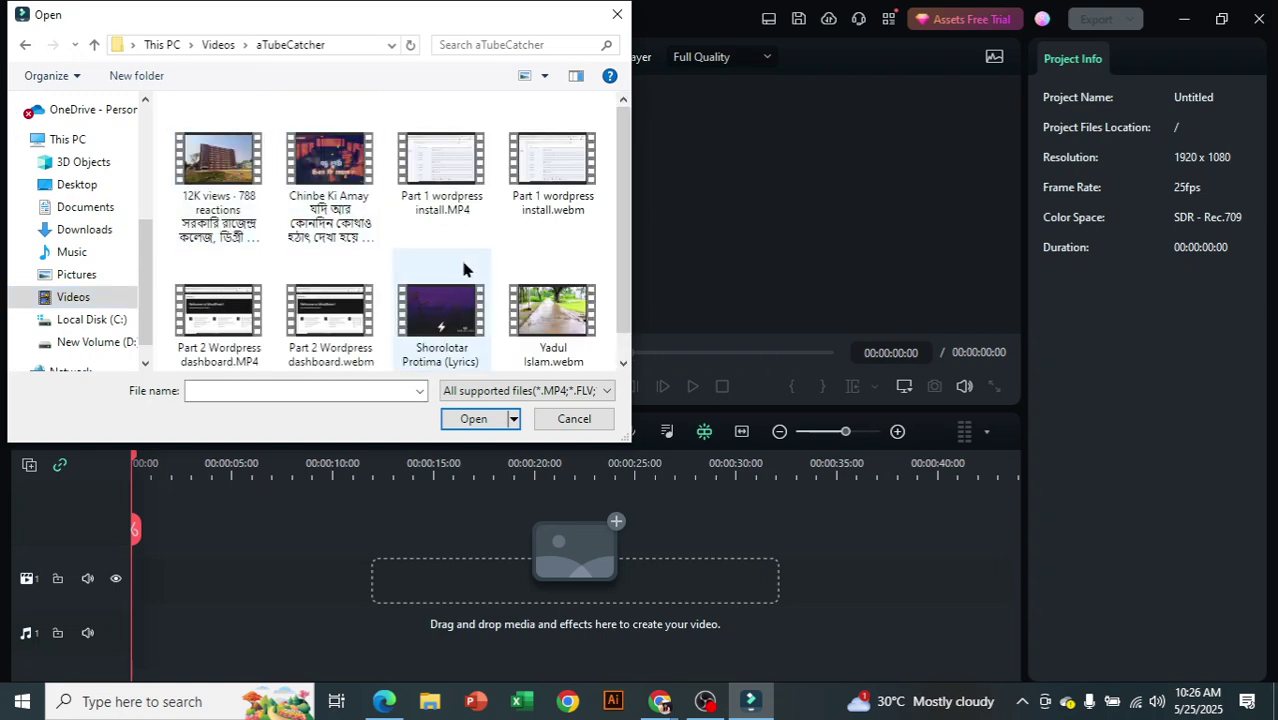
{"action": "scroll", "coordinate": [540, 287], "scroll_direction": "down", "scroll_amount": 1}
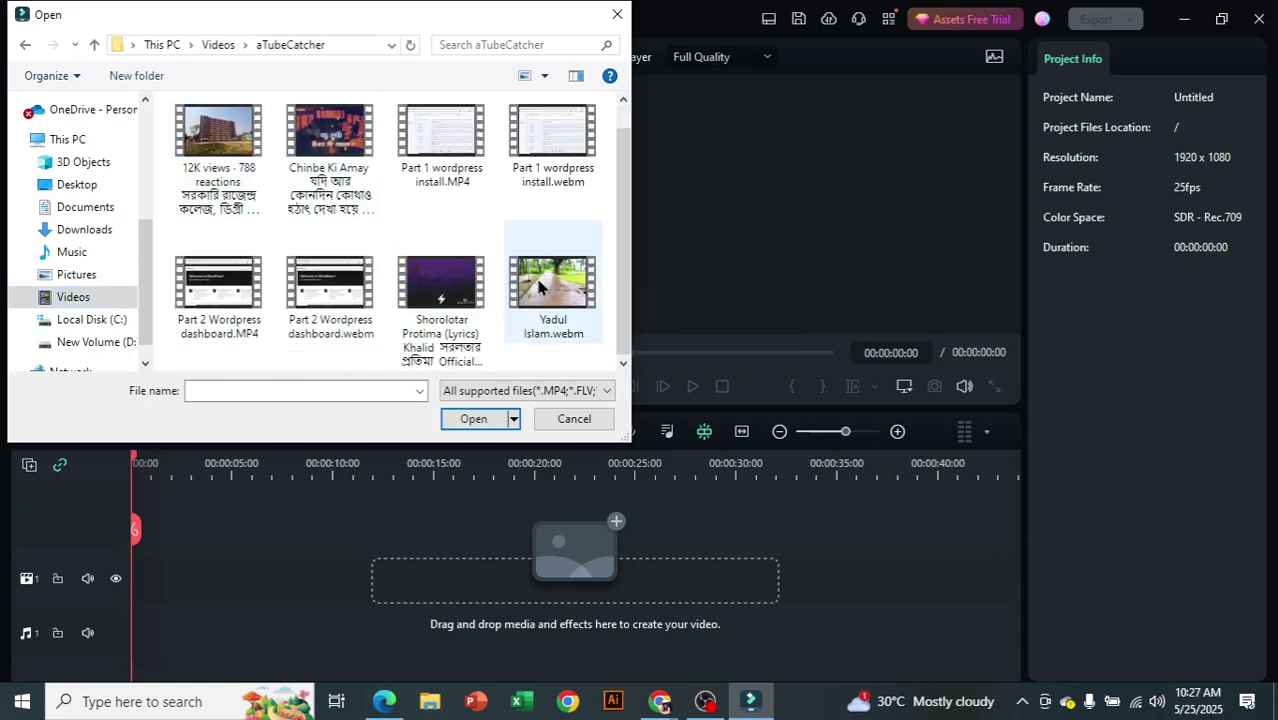
{"action": "scroll", "coordinate": [540, 287], "scroll_direction": "up", "scroll_amount": 1}
{"action": "left_click", "coordinate": [245, 205]}
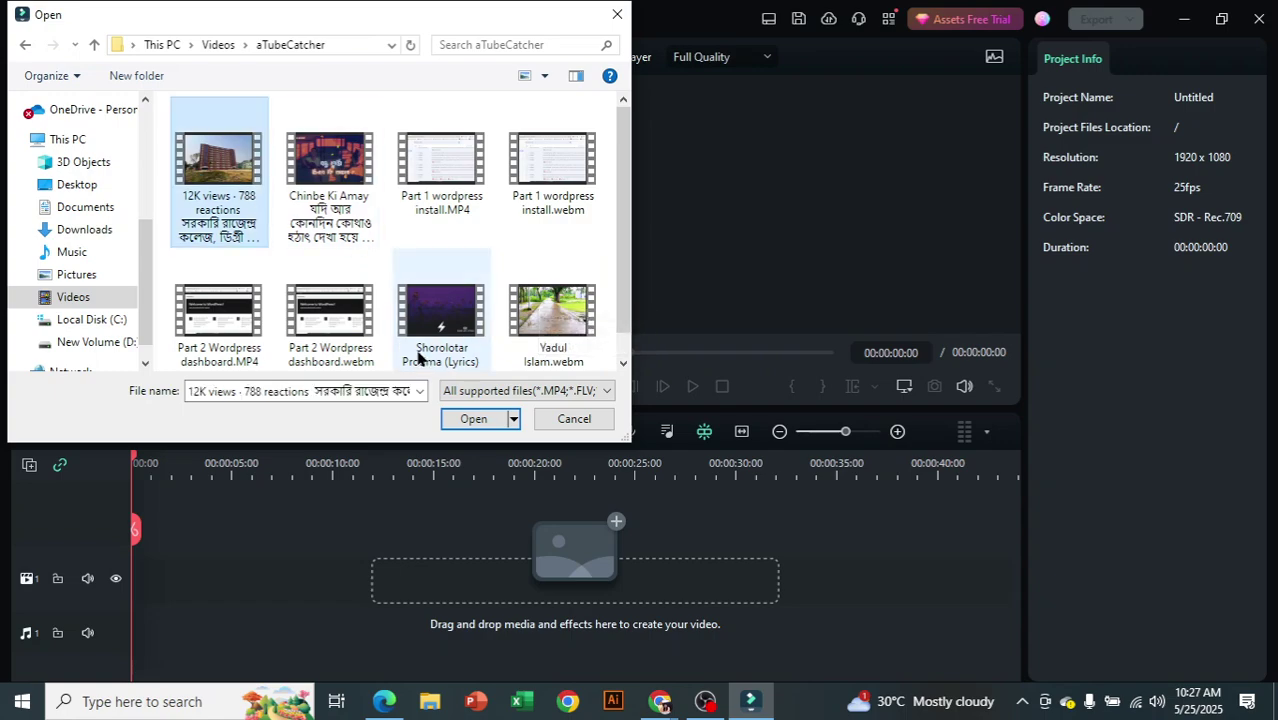
{"action": "left_click", "coordinate": [474, 418]}
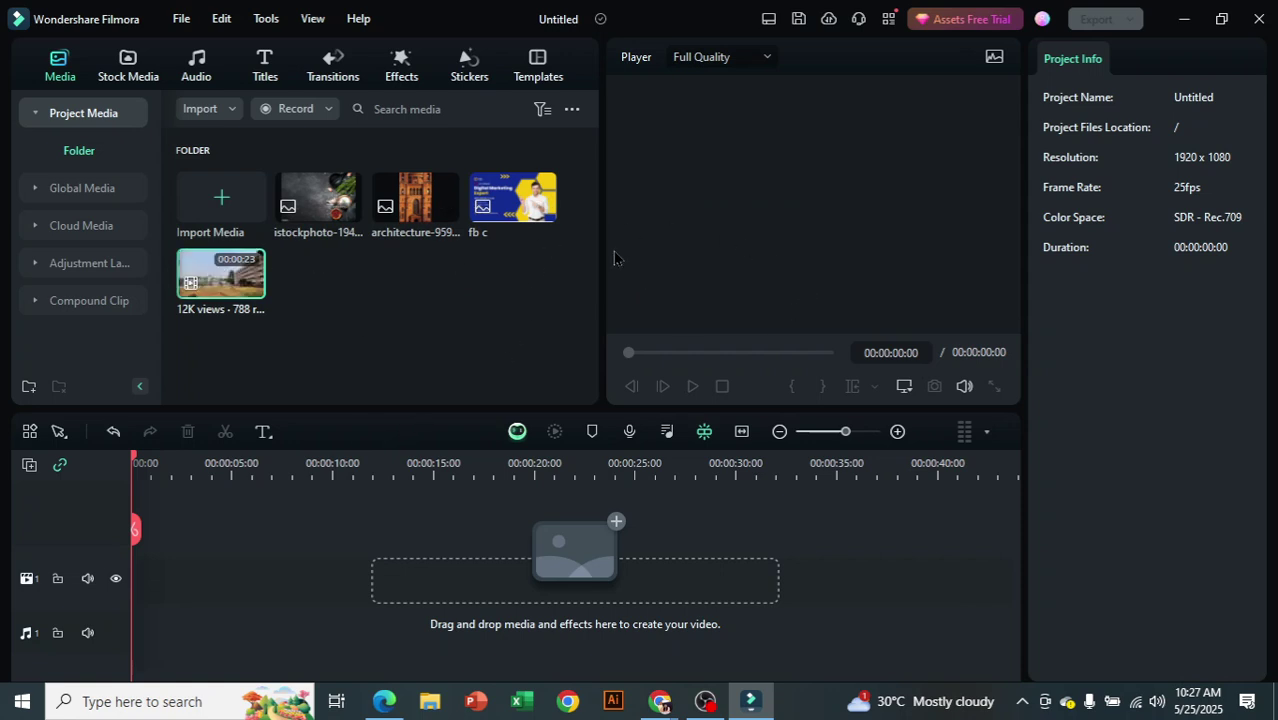
Add the fb c image to the start of the timeline and place the architecture image directly after it on the same track
{"action": "mouse_move", "coordinate": [547, 221]}
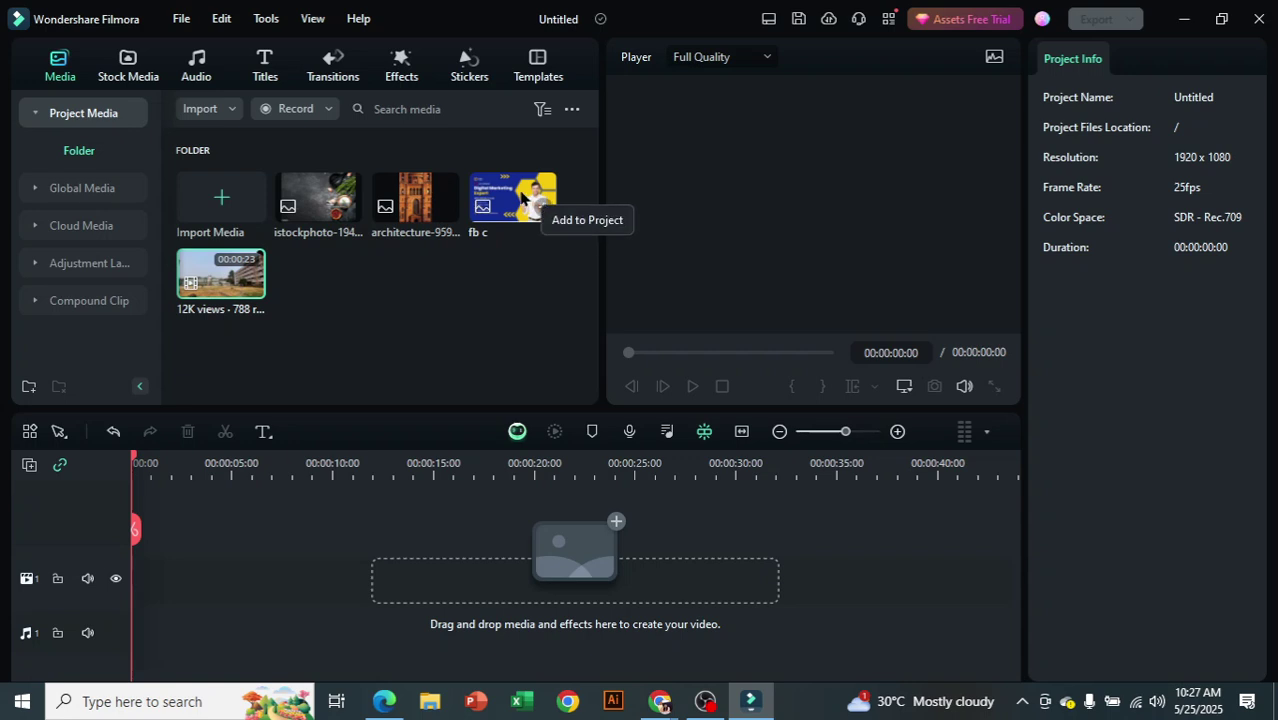
{"action": "left_click", "coordinate": [545, 209]}
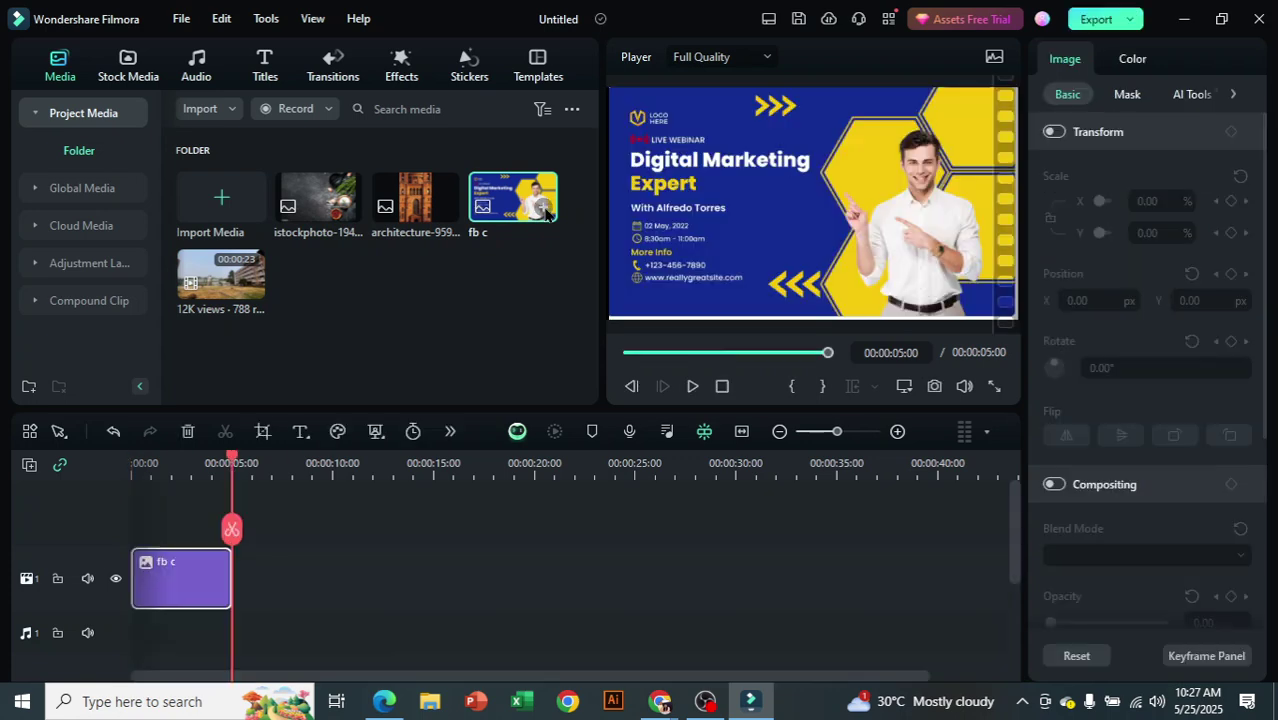
{"action": "left_click_drag", "start_coordinate": [430, 206], "coordinate": [246, 578]}
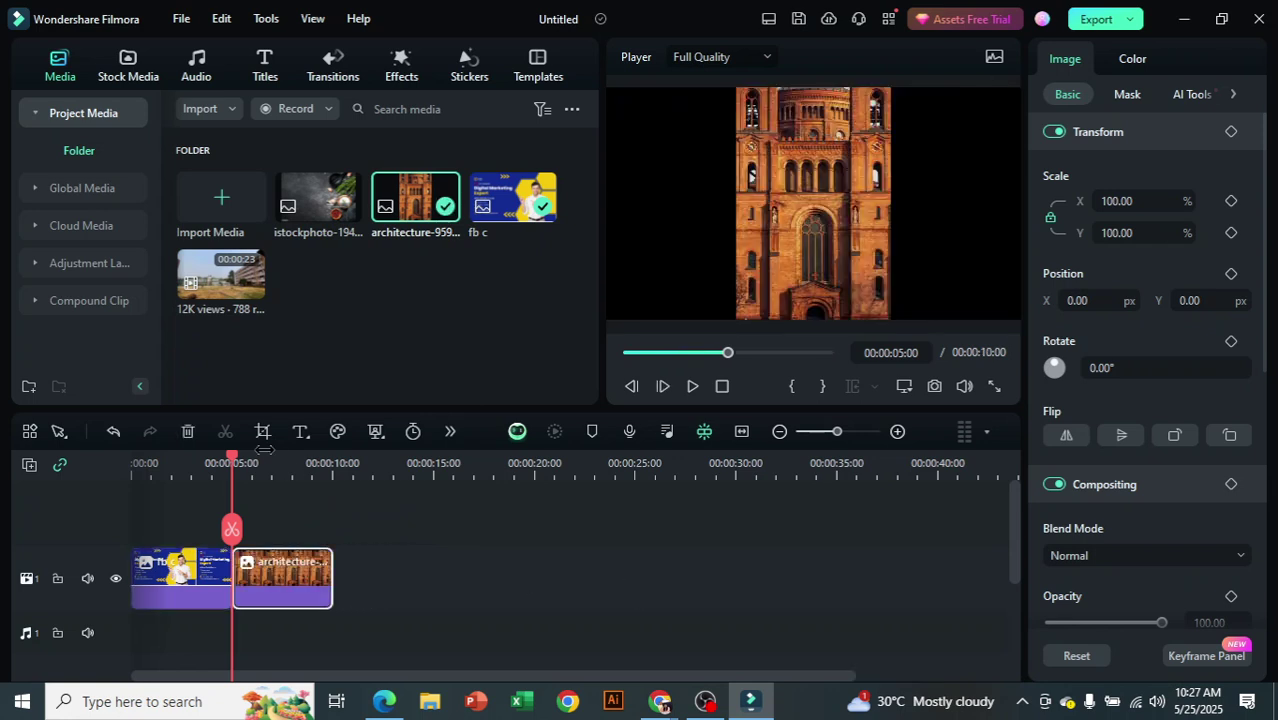
Play the timeline from the beginning to preview the cut between the fb c and architecture clips
{"action": "left_click_drag", "start_coordinate": [236, 470], "coordinate": [132, 466]}
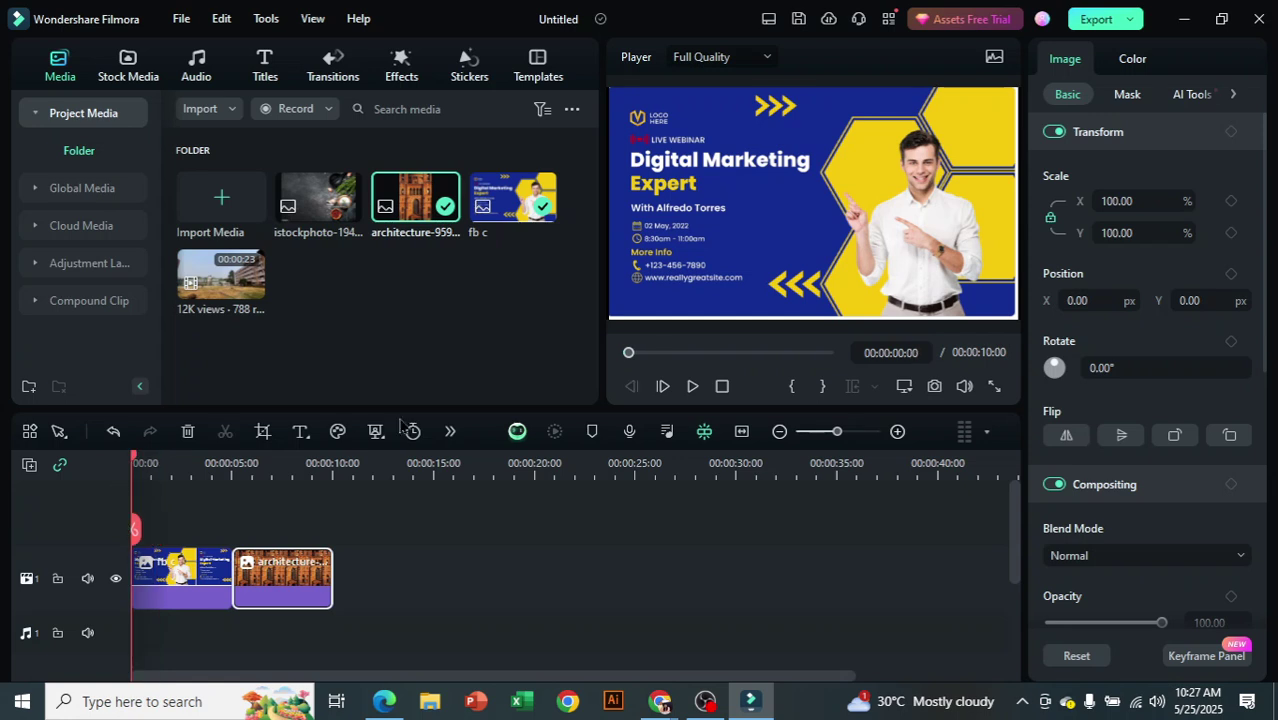
{"action": "left_click", "coordinate": [692, 386]}
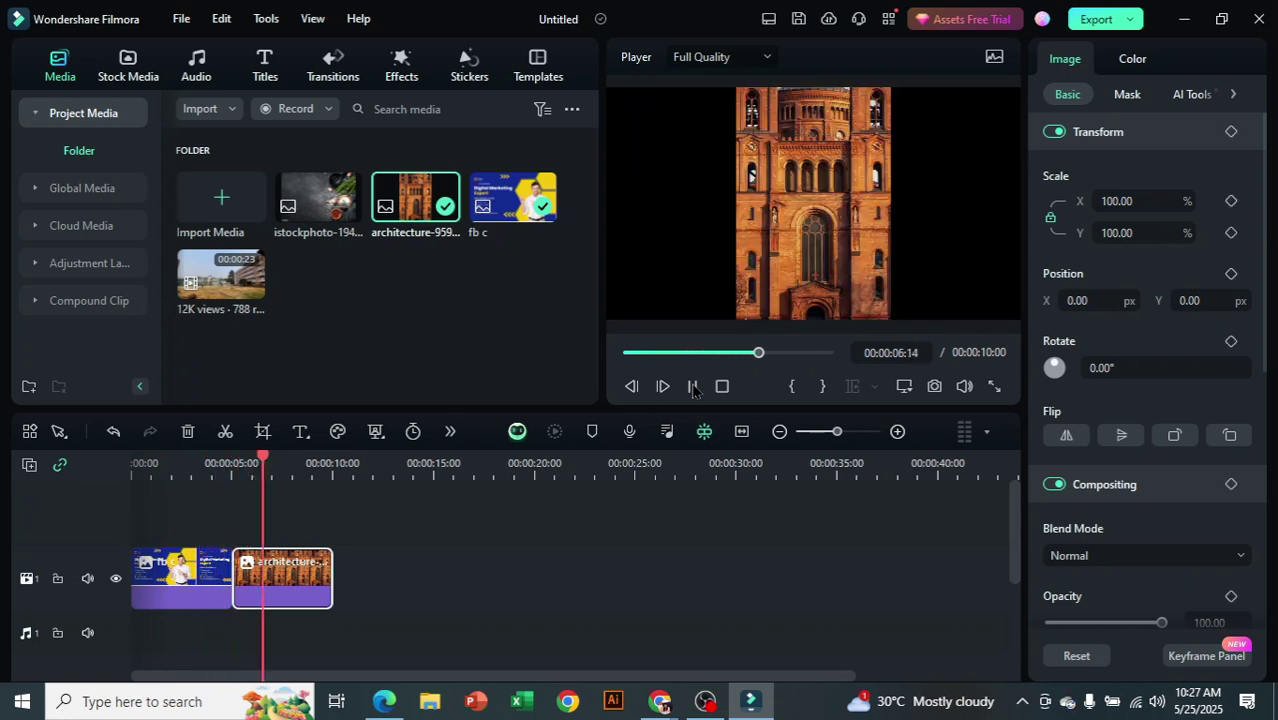
{"action": "left_click", "coordinate": [694, 394]}
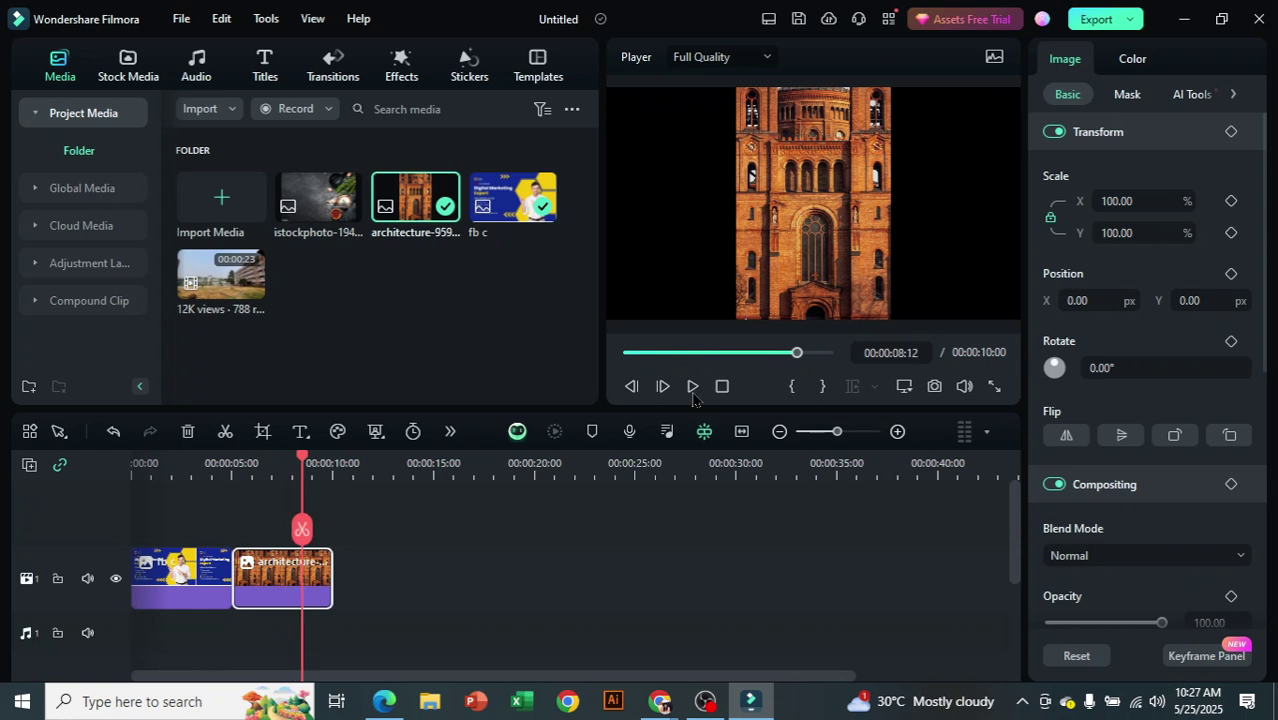
Apply the Photo Freeze transition at the cut between the fb c and architecture clips
{"action": "left_click_drag", "start_coordinate": [306, 470], "coordinate": [234, 484]}
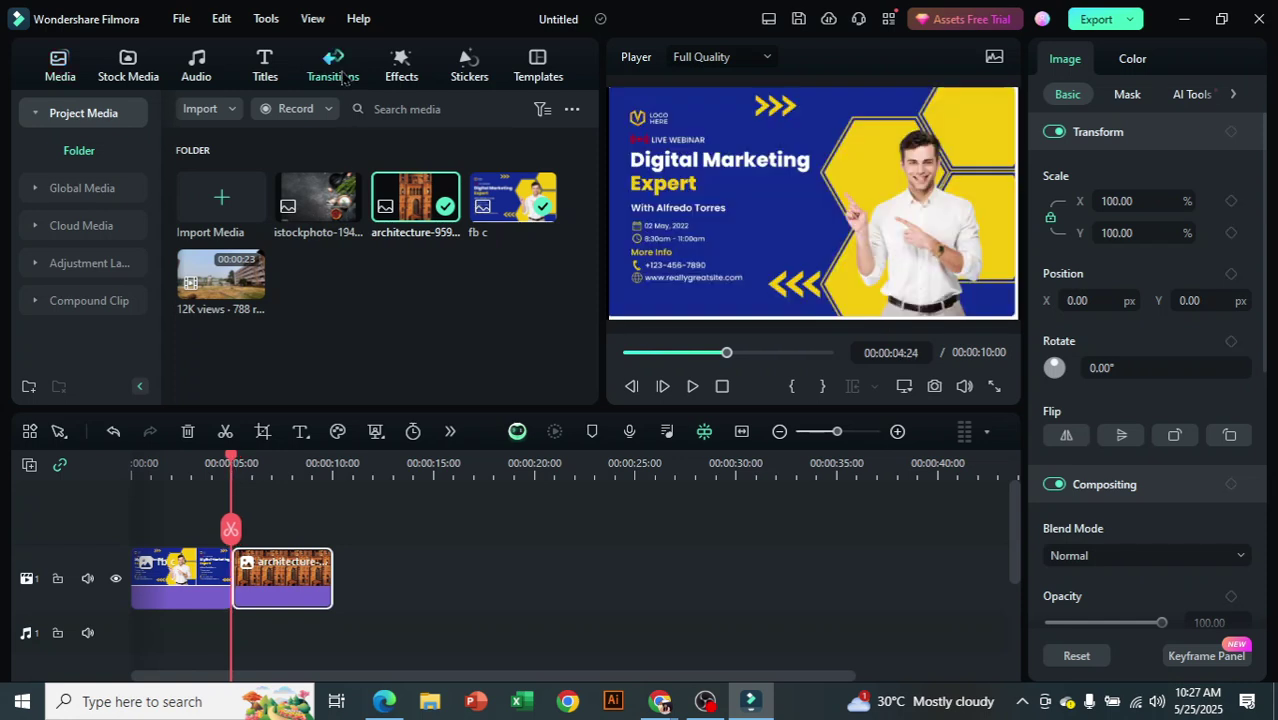
{"action": "left_click", "coordinate": [343, 79]}
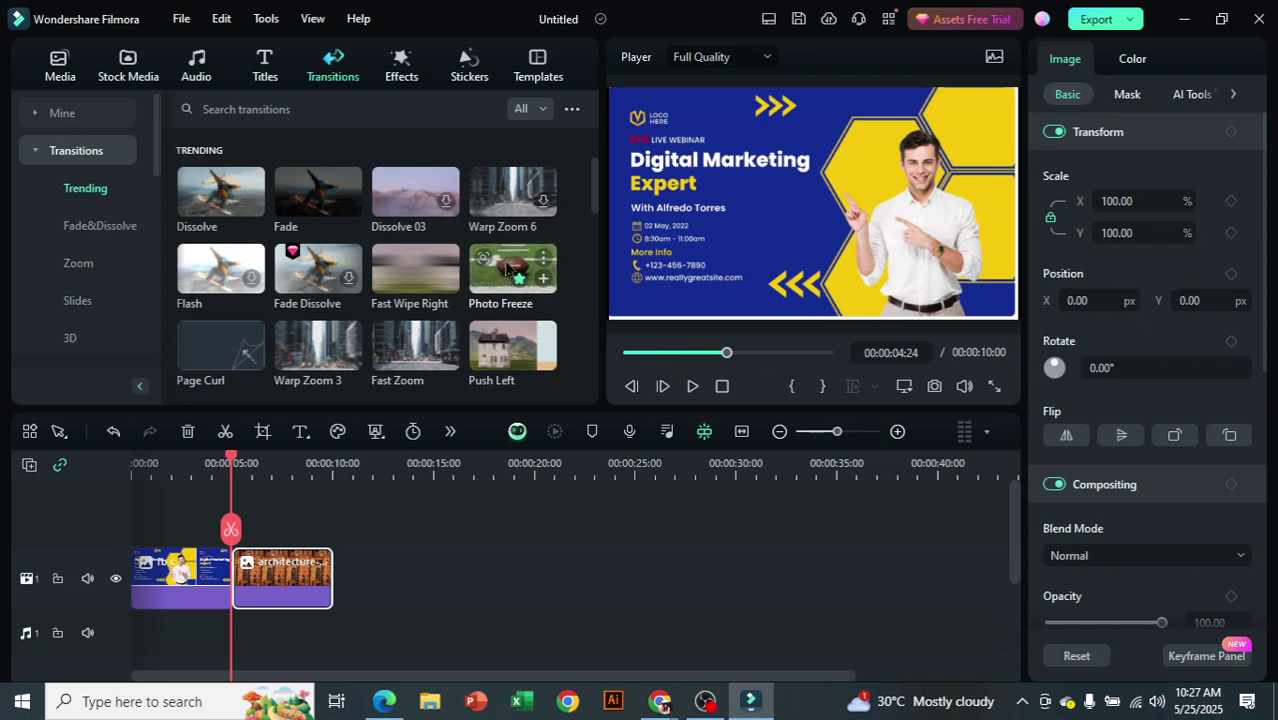
{"action": "left_click_drag", "start_coordinate": [507, 268], "coordinate": [238, 580]}
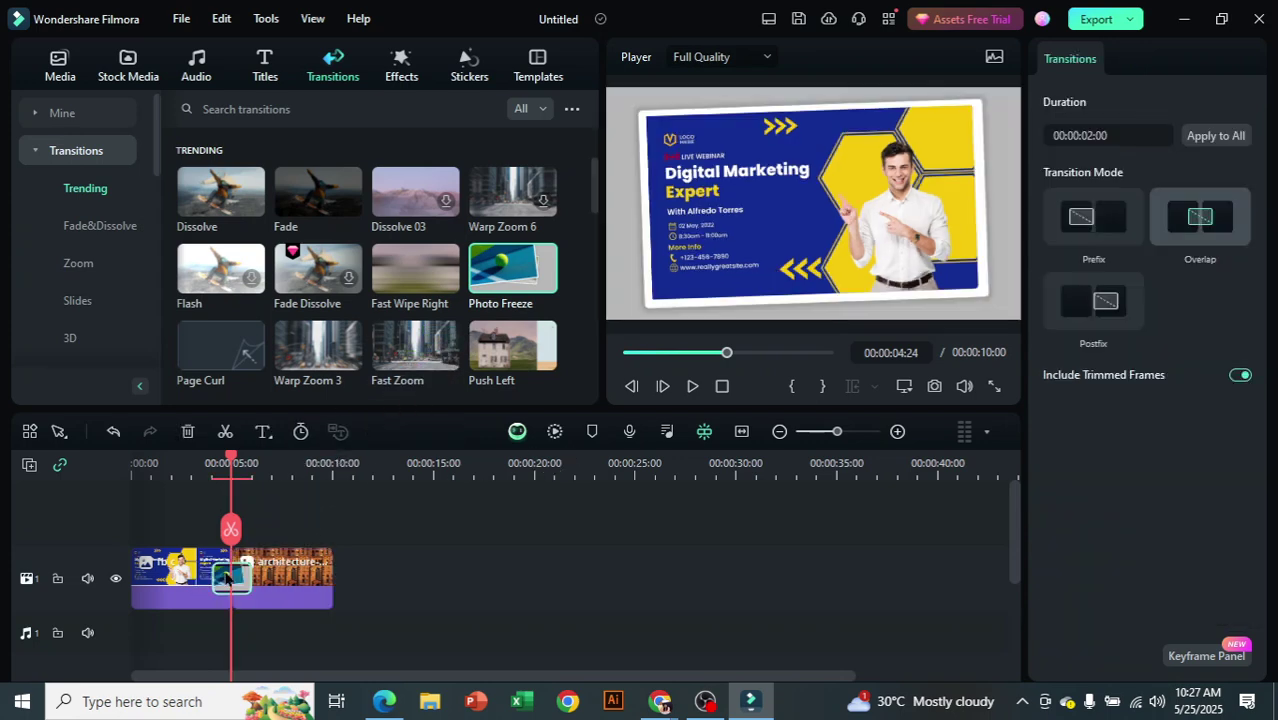
Play the timeline twice from before the cut to preview the Photo Freeze transition
{"action": "left_click_drag", "start_coordinate": [230, 466], "coordinate": [182, 460]}
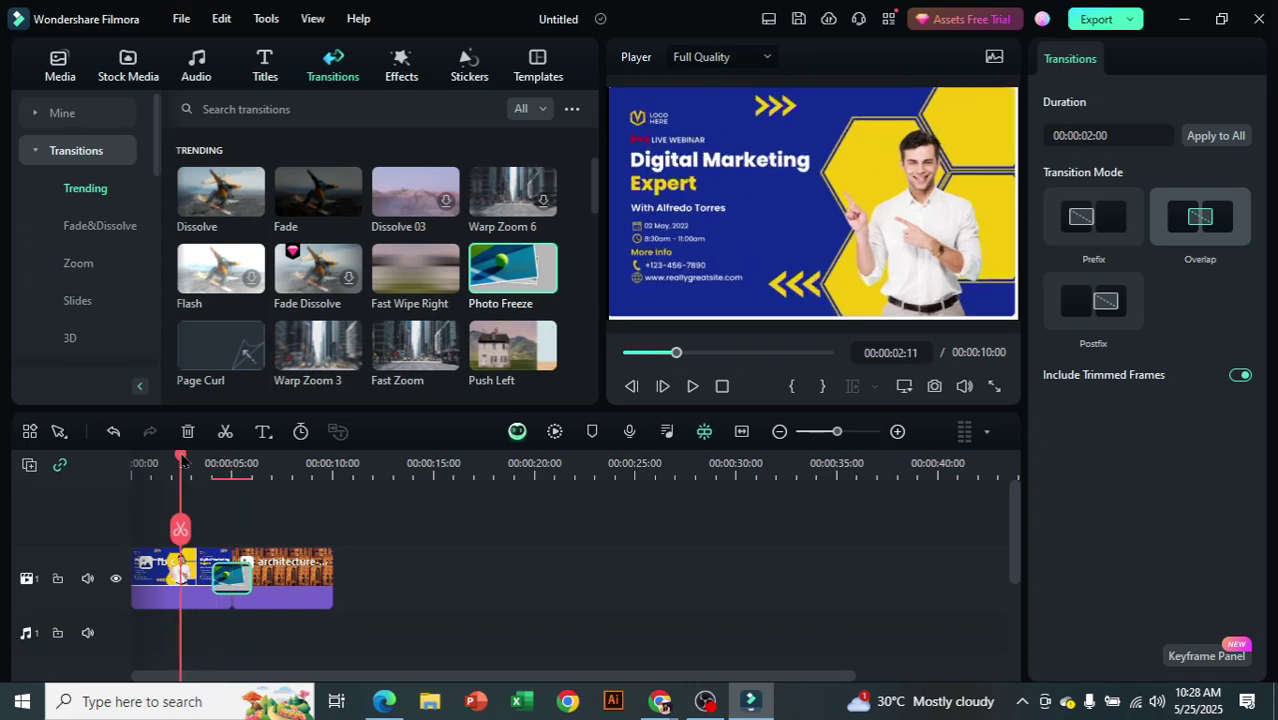
{"action": "left_click", "coordinate": [691, 386]}
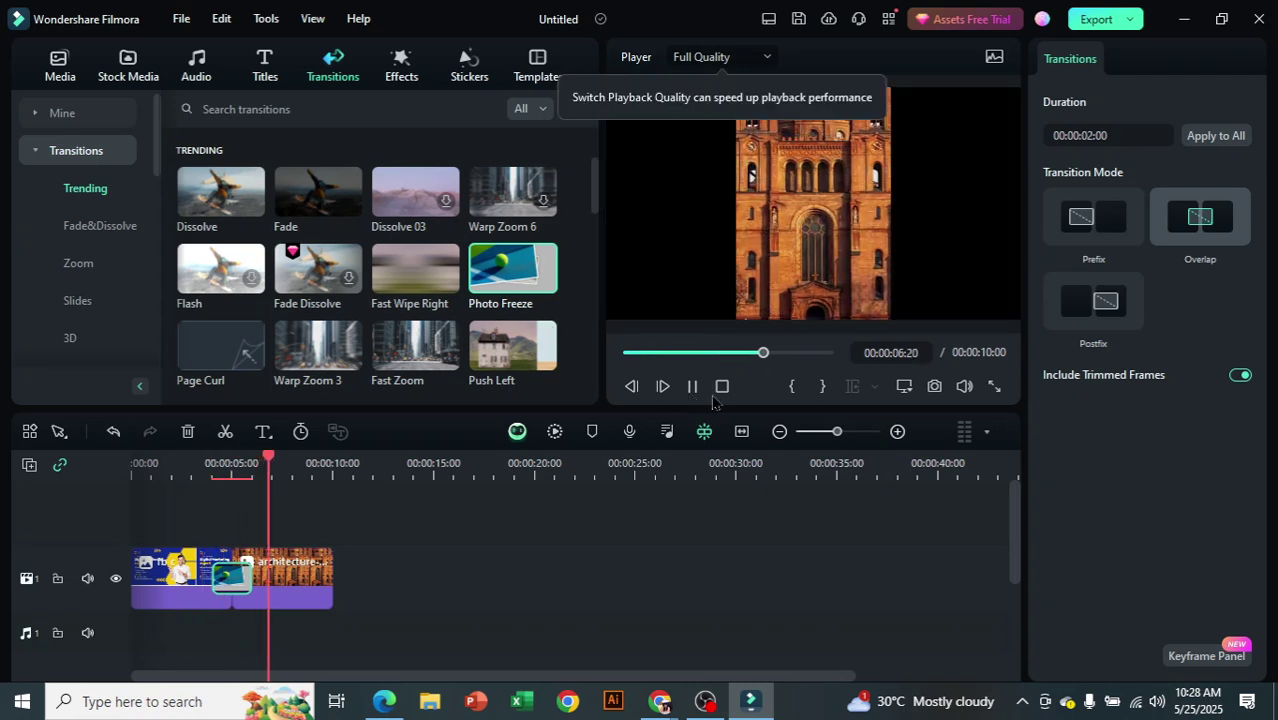
{"action": "left_click", "coordinate": [290, 465]}
{"action": "left_click_drag", "start_coordinate": [290, 465], "coordinate": [198, 480]}
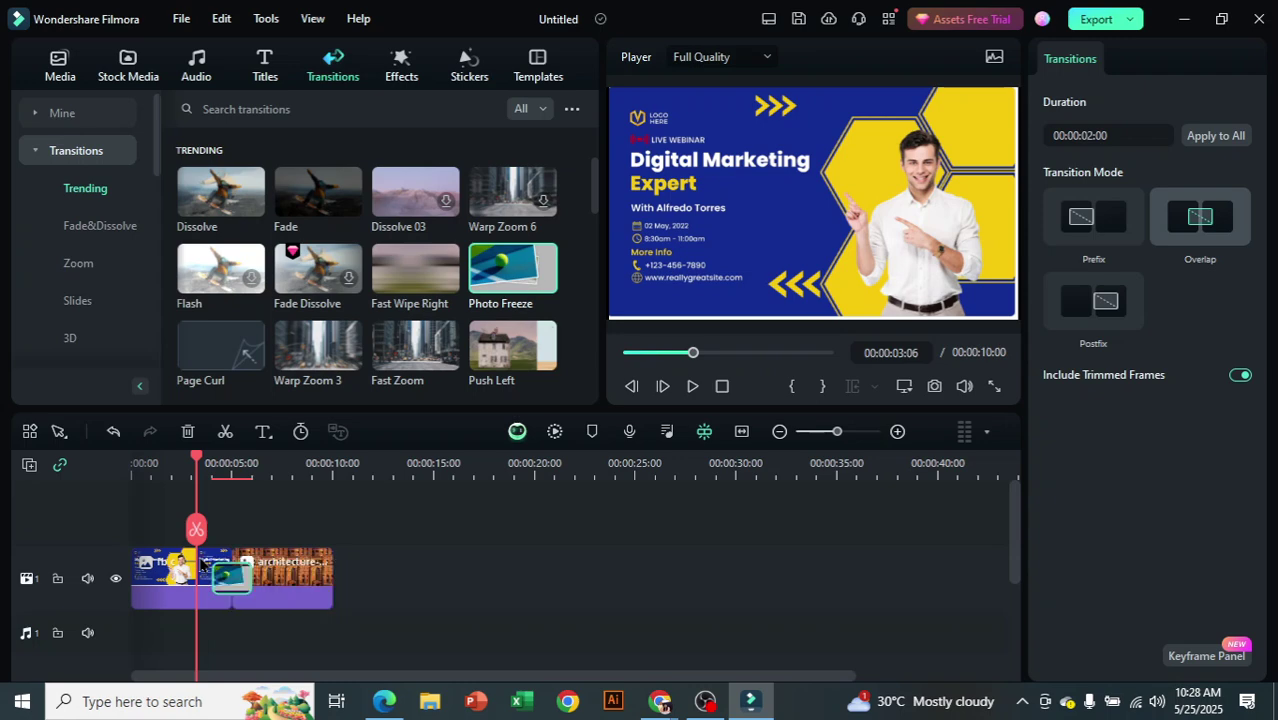
{"action": "left_click_drag", "start_coordinate": [198, 470], "coordinate": [204, 470]}
{"action": "left_click", "coordinate": [690, 387]}
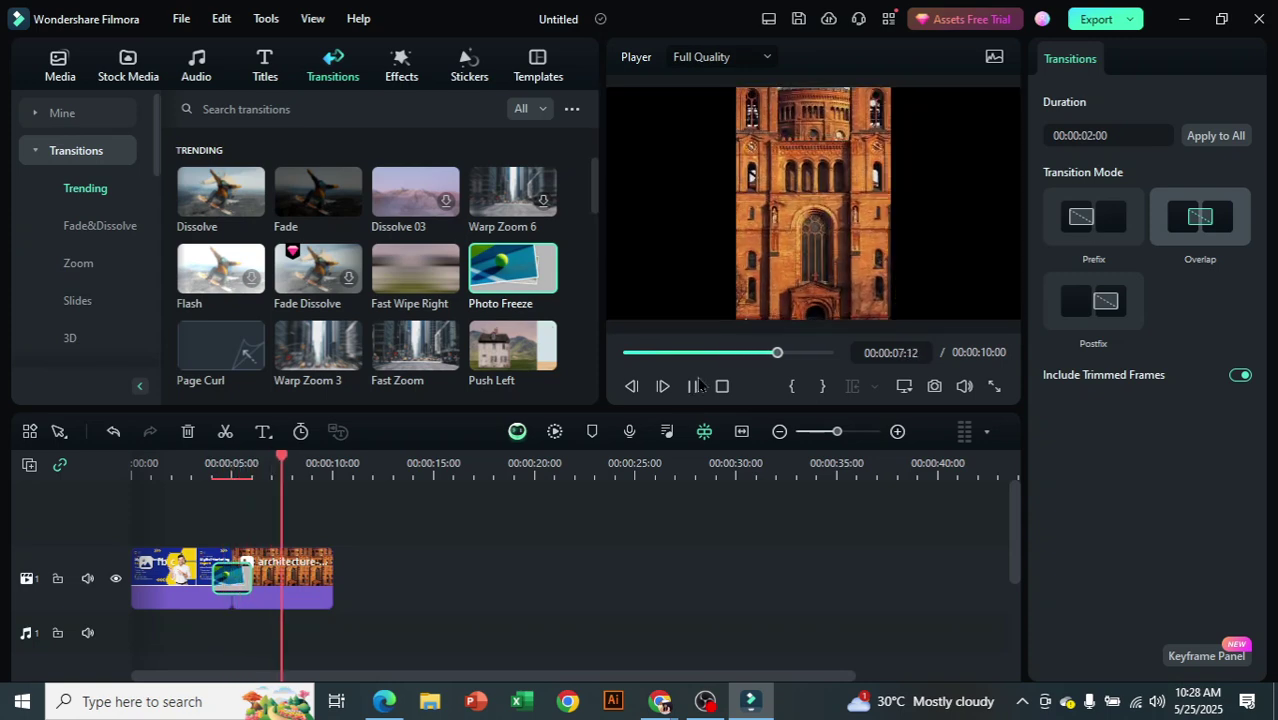
{"action": "left_click", "coordinate": [694, 388]}
Scale the architecture clip to about 105.65% and move it to the frame's left edge, about X -591.65 px and Y 30.48 px
{"action": "left_click", "coordinate": [818, 210]}
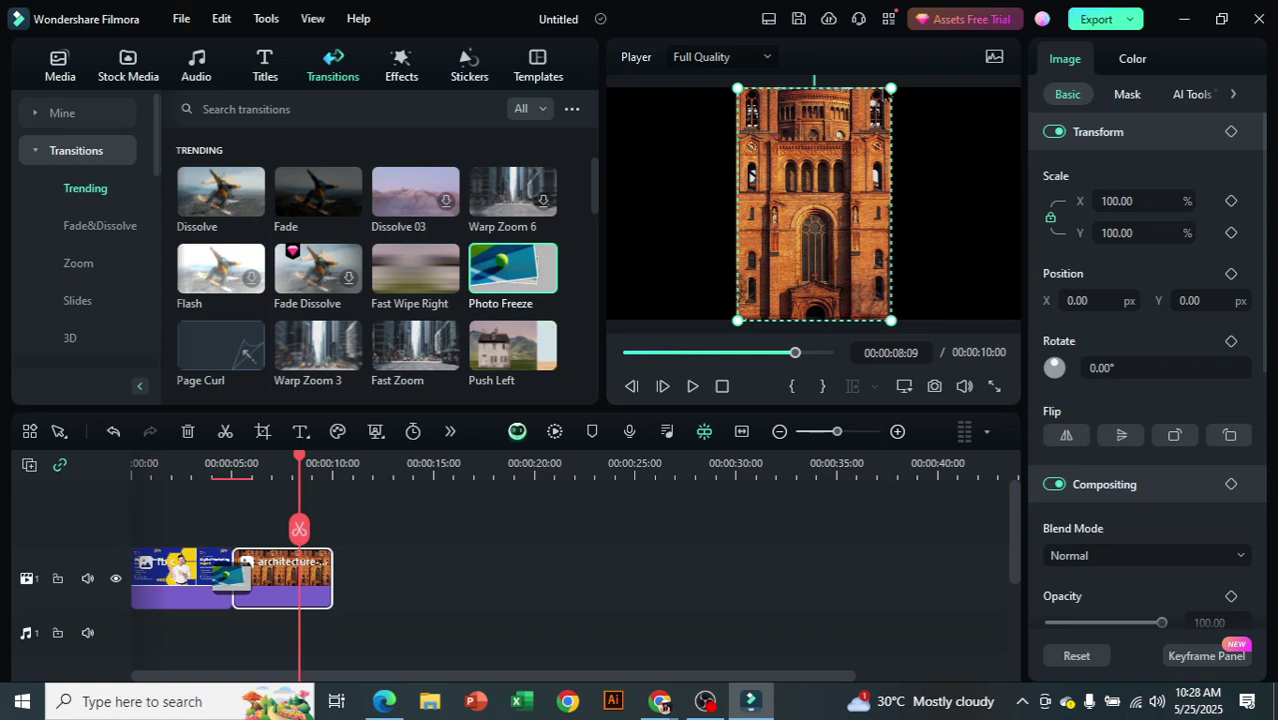
{"action": "left_click_drag", "start_coordinate": [891, 85], "coordinate": [895, 221]}
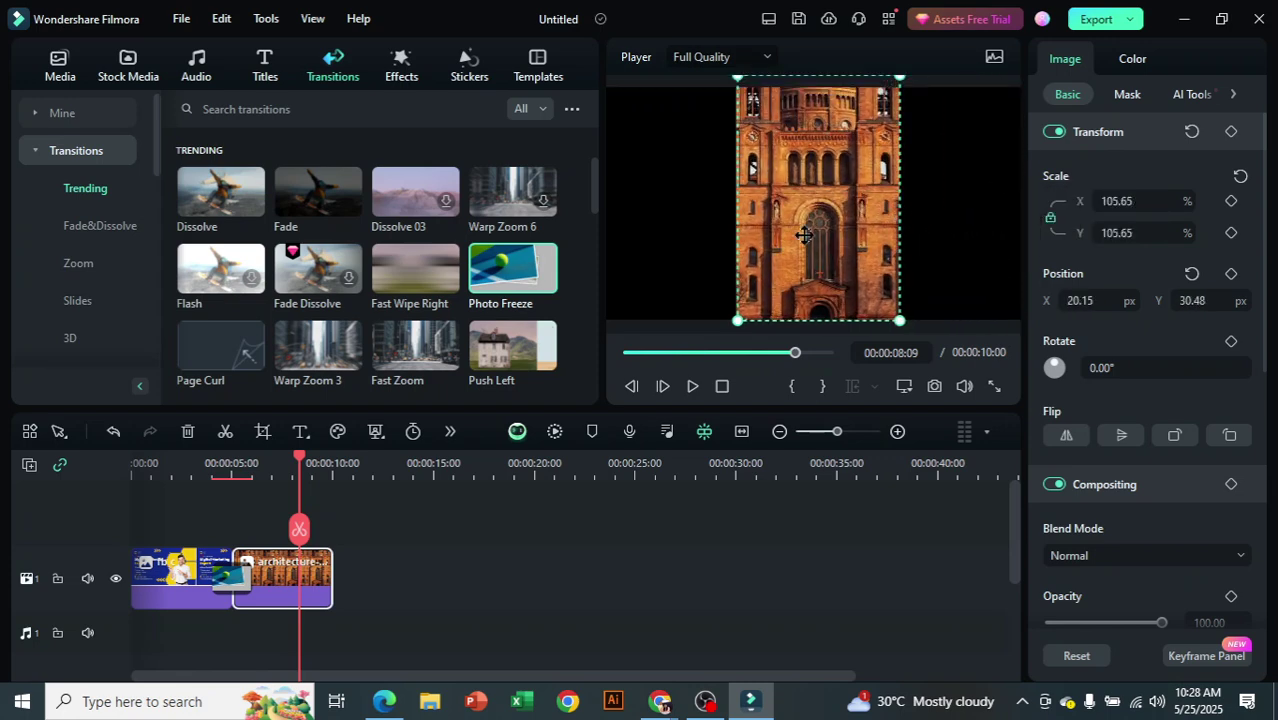
{"action": "left_click_drag", "start_coordinate": [858, 180], "coordinate": [723, 184]}
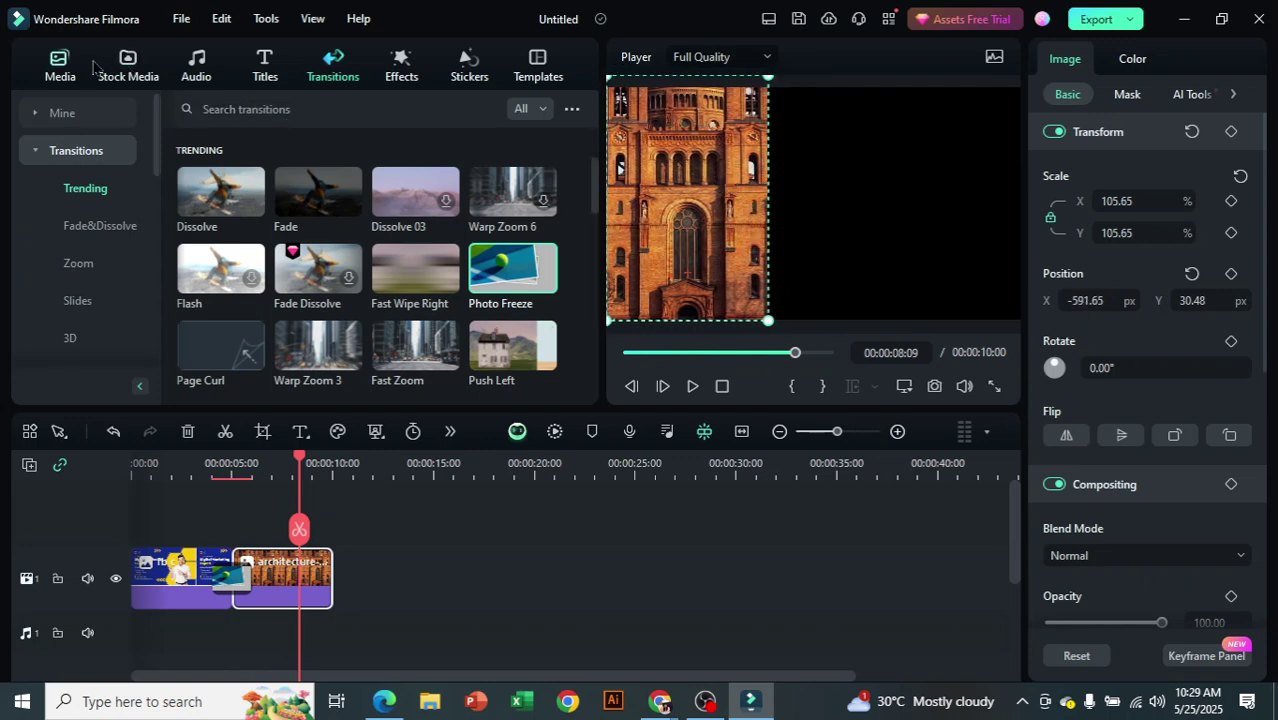
Place a second copy of the architecture image on a new video track directly above the first architecture clip
{"action": "left_click", "coordinate": [60, 66]}
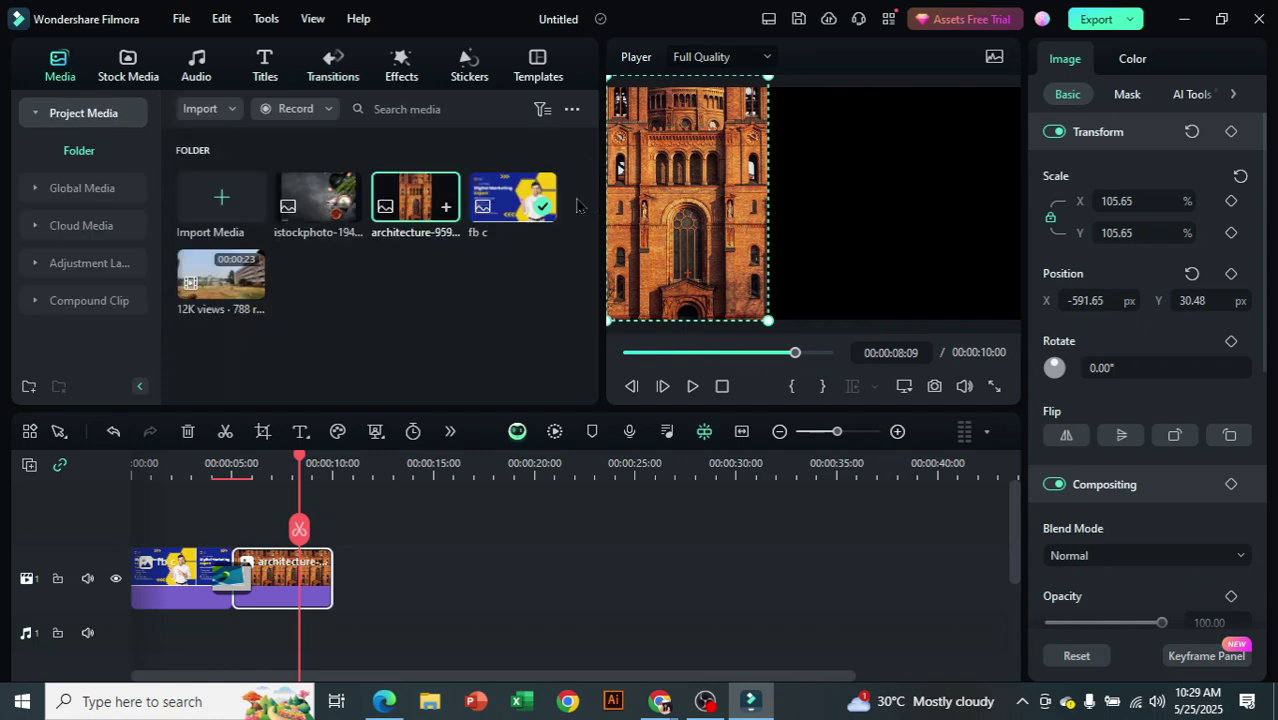
{"action": "left_click_drag", "start_coordinate": [415, 200], "coordinate": [347, 588]}
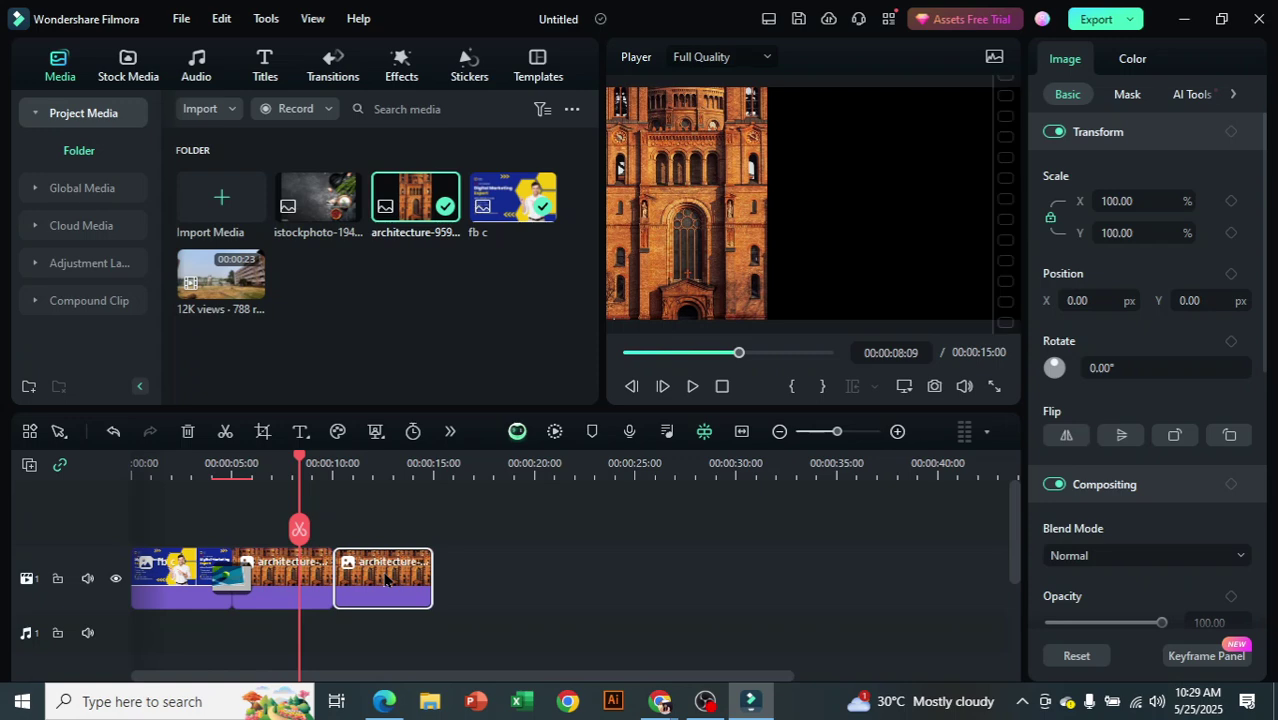
{"action": "key", "text": "Delete"}
{"action": "left_click_drag", "start_coordinate": [396, 269], "coordinate": [247, 529]}
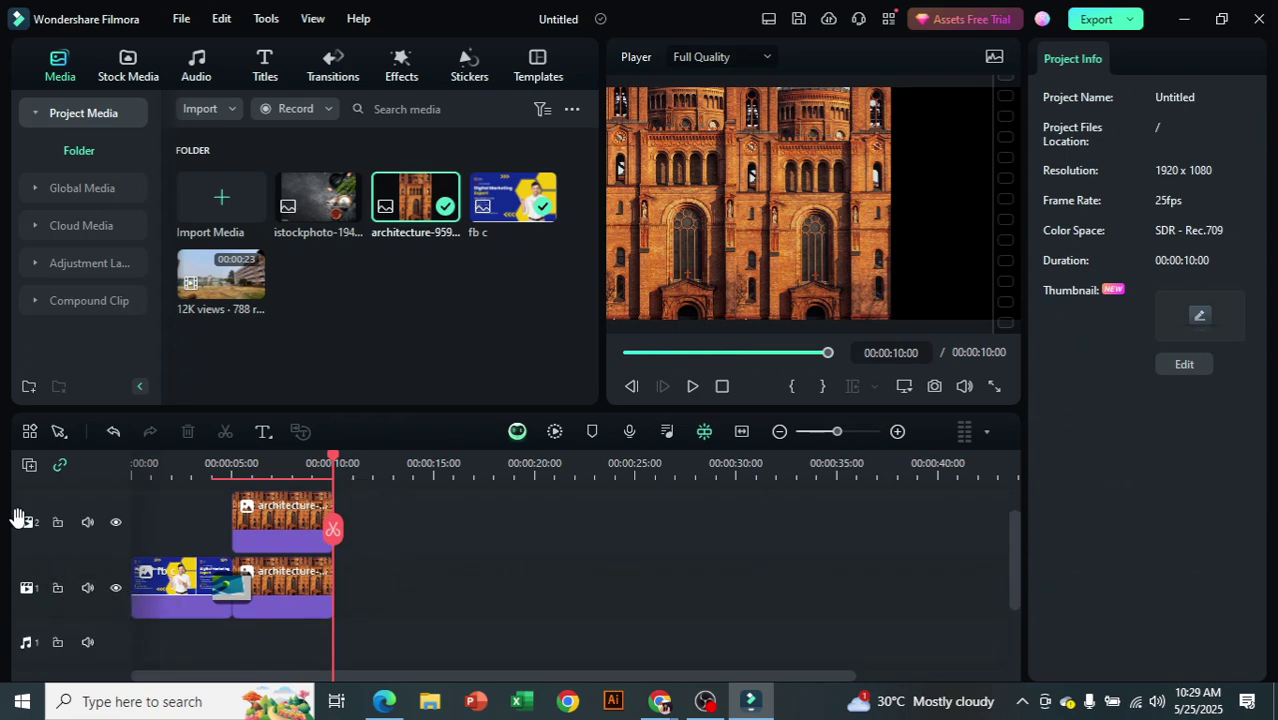
{"action": "scroll", "coordinate": [484, 601], "scroll_direction": "up", "scroll_amount": 1}
{"action": "scroll", "coordinate": [484, 601], "scroll_direction": "up", "scroll_amount": 1}
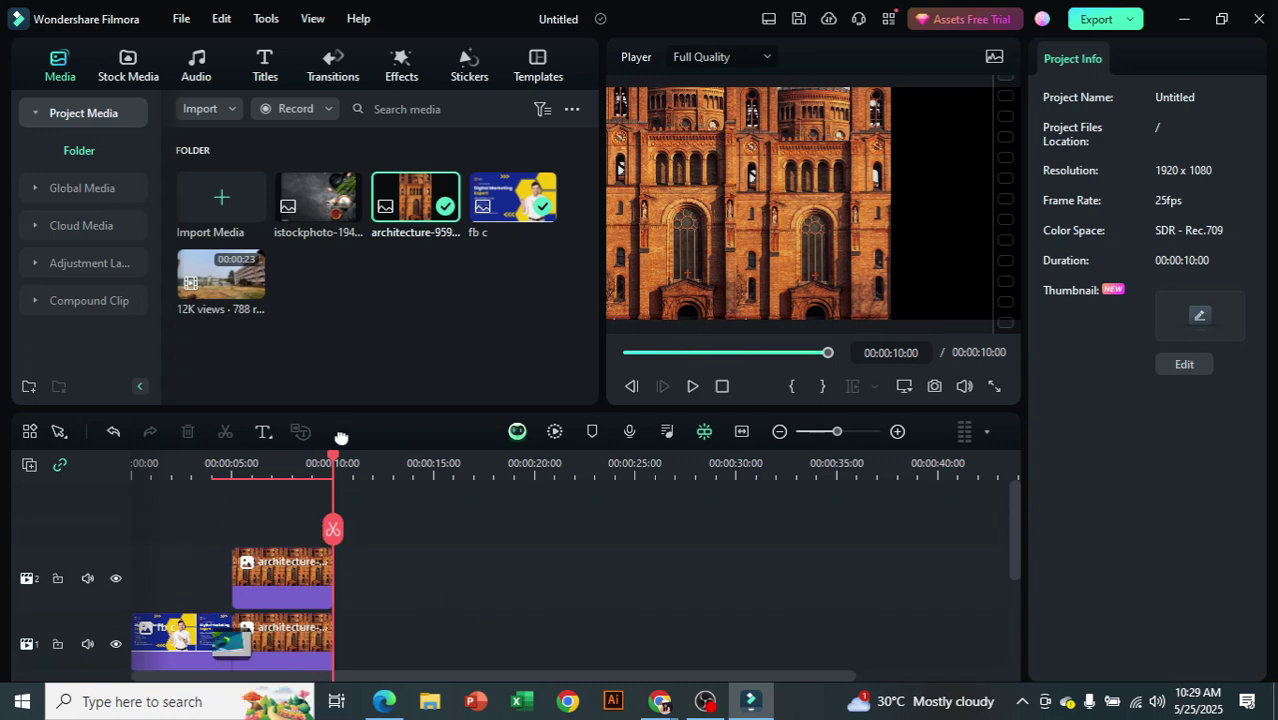
{"action": "scroll", "coordinate": [372, 520], "scroll_direction": "down", "scroll_amount": 1}
Move the upper architecture copy to the right side of the frame and enlarge it to about 135.10%
{"action": "left_click_drag", "start_coordinate": [332, 464], "coordinate": [278, 496]}
{"action": "left_click_drag", "start_coordinate": [817, 226], "coordinate": [880, 158]}
{"action": "left_click_drag", "start_coordinate": [866, 86], "coordinate": [812, 86]}
Enlarge the lower architecture clip to about 135.10% to fill the left half, and shift the upper copy to about X 525.71, Y 187.68 px
{"action": "left_click", "coordinate": [760, 232]}
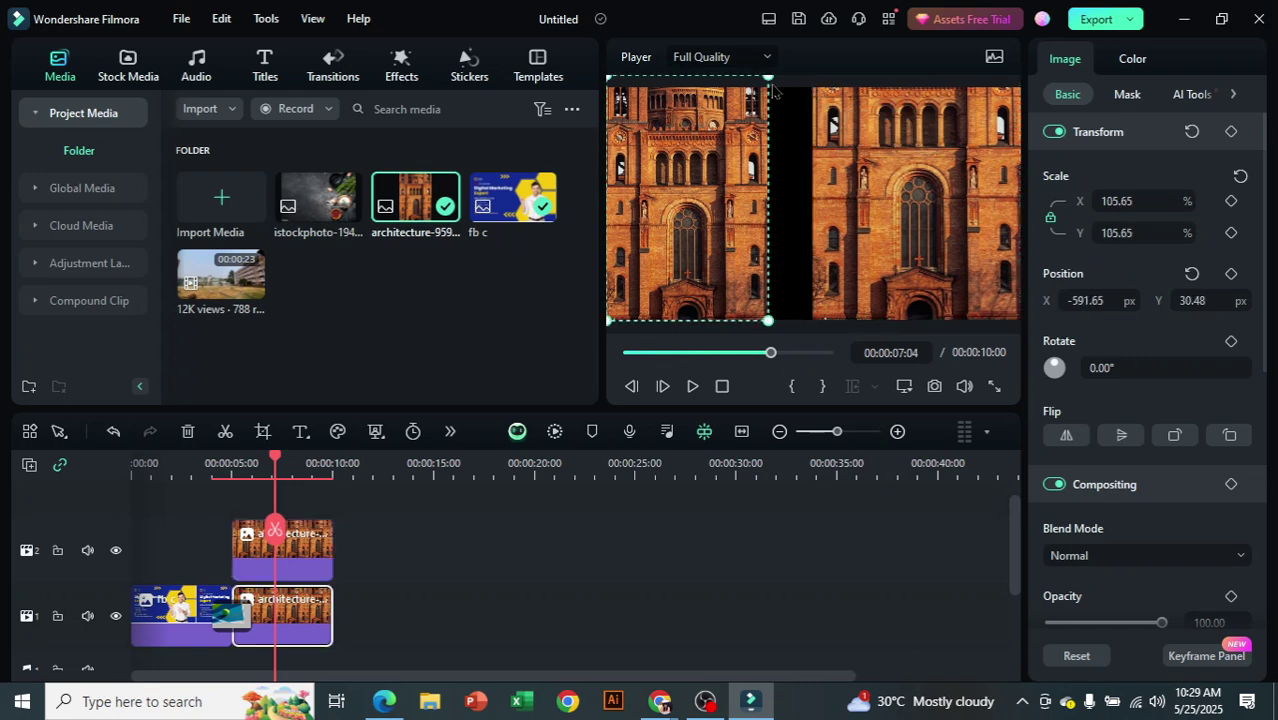
{"action": "mouse_move", "coordinate": [740, 151]}
{"action": "left_mouse_down"}
{"action": "mouse_move", "coordinate": [754, 154]}
{"action": "mouse_move", "coordinate": [740, 152]}
{"action": "left_mouse_up"}
{"action": "left_click_drag", "start_coordinate": [767, 320], "coordinate": [810, 327]}
{"action": "left_click", "coordinate": [849, 593]}
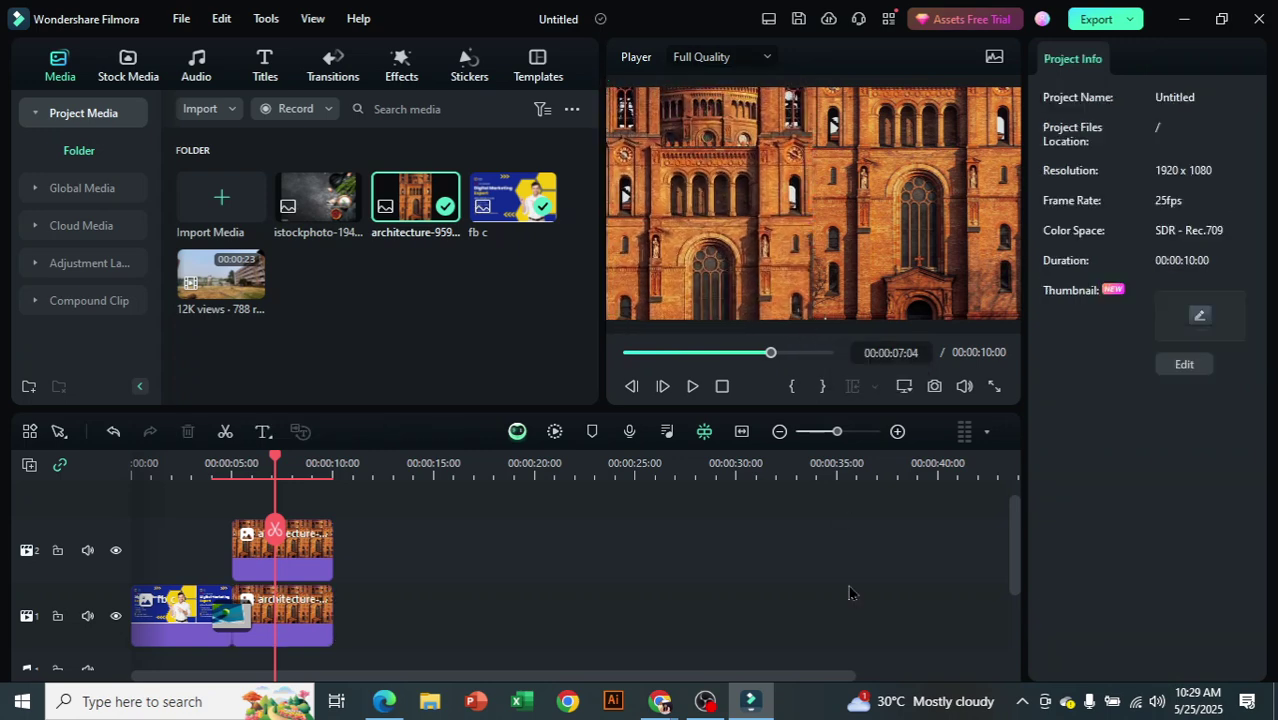
{"action": "left_click_drag", "start_coordinate": [884, 228], "coordinate": [783, 229]}
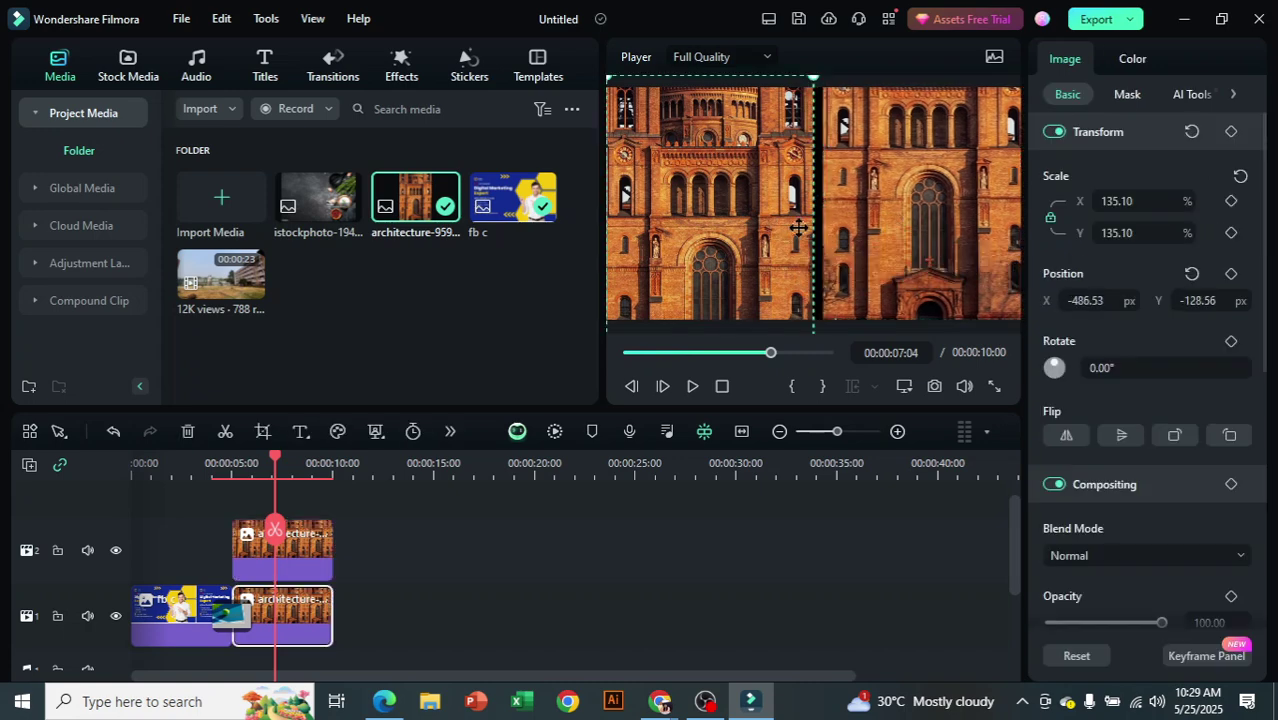
{"action": "key", "text": "ctrl+z"}
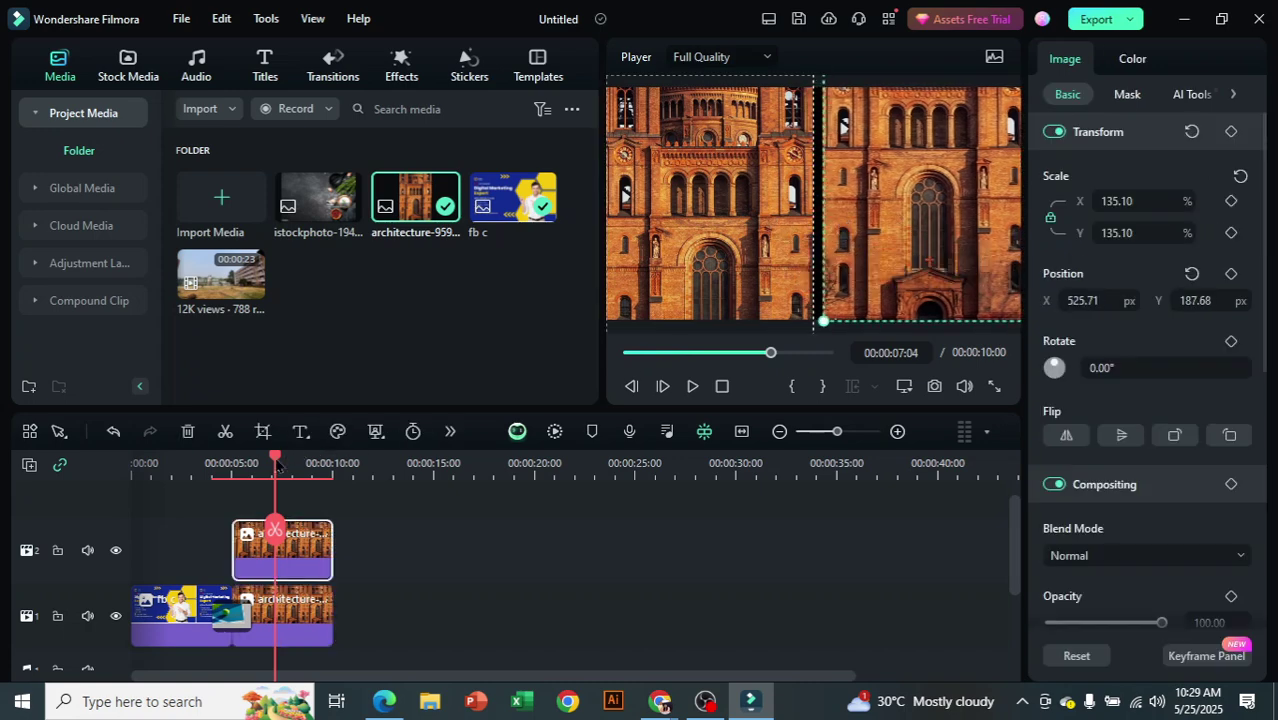
Play the timeline from the fb c clip to preview the side-by-side architecture images
{"action": "left_click_drag", "start_coordinate": [278, 466], "coordinate": [194, 466]}
{"action": "left_click", "coordinate": [691, 385]}
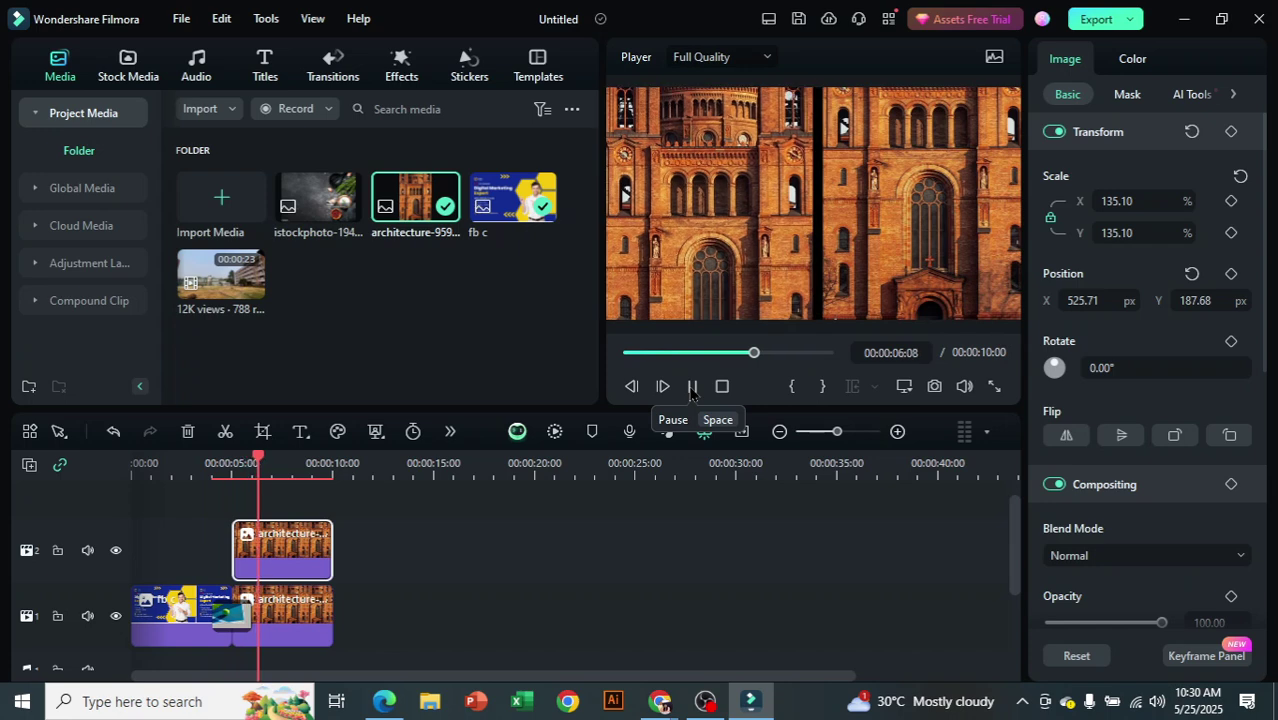
{"action": "left_click", "coordinate": [691, 386]}
Apply the Linear 14 transition to the end of the upper architecture clip
{"action": "left_click", "coordinate": [333, 66]}
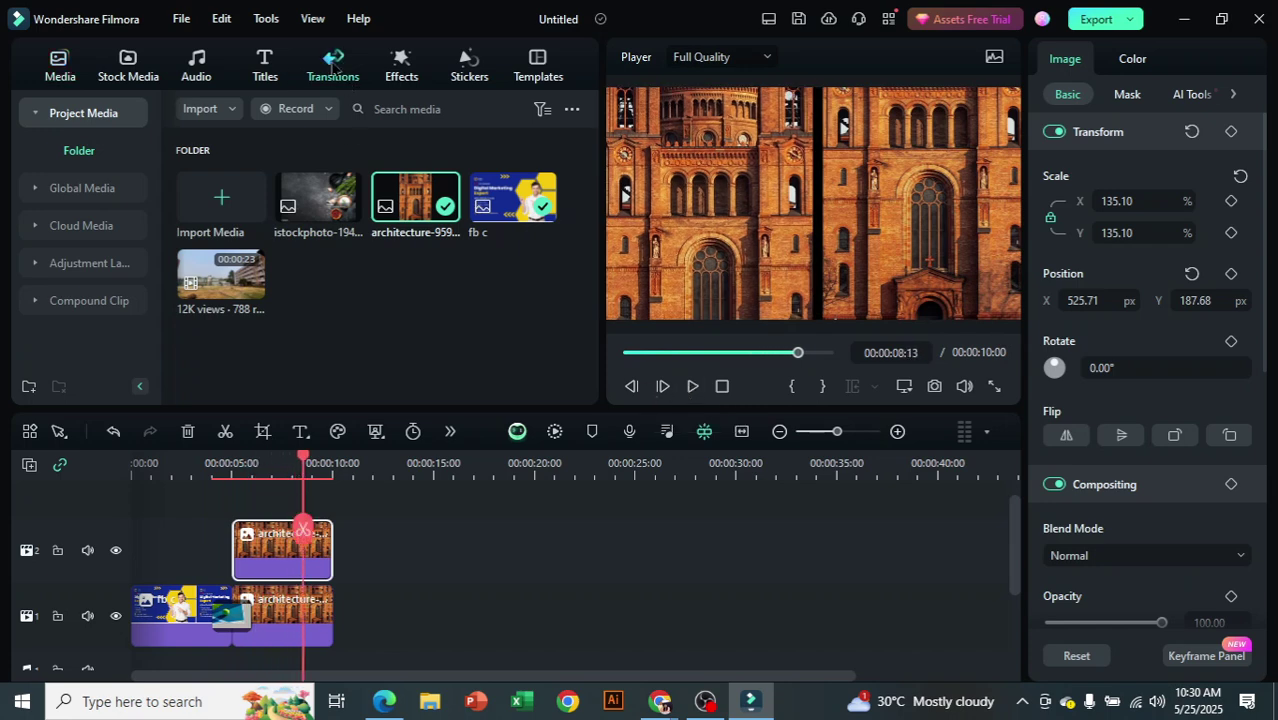
{"action": "scroll", "coordinate": [311, 222], "scroll_direction": "down", "scroll_amount": 5}
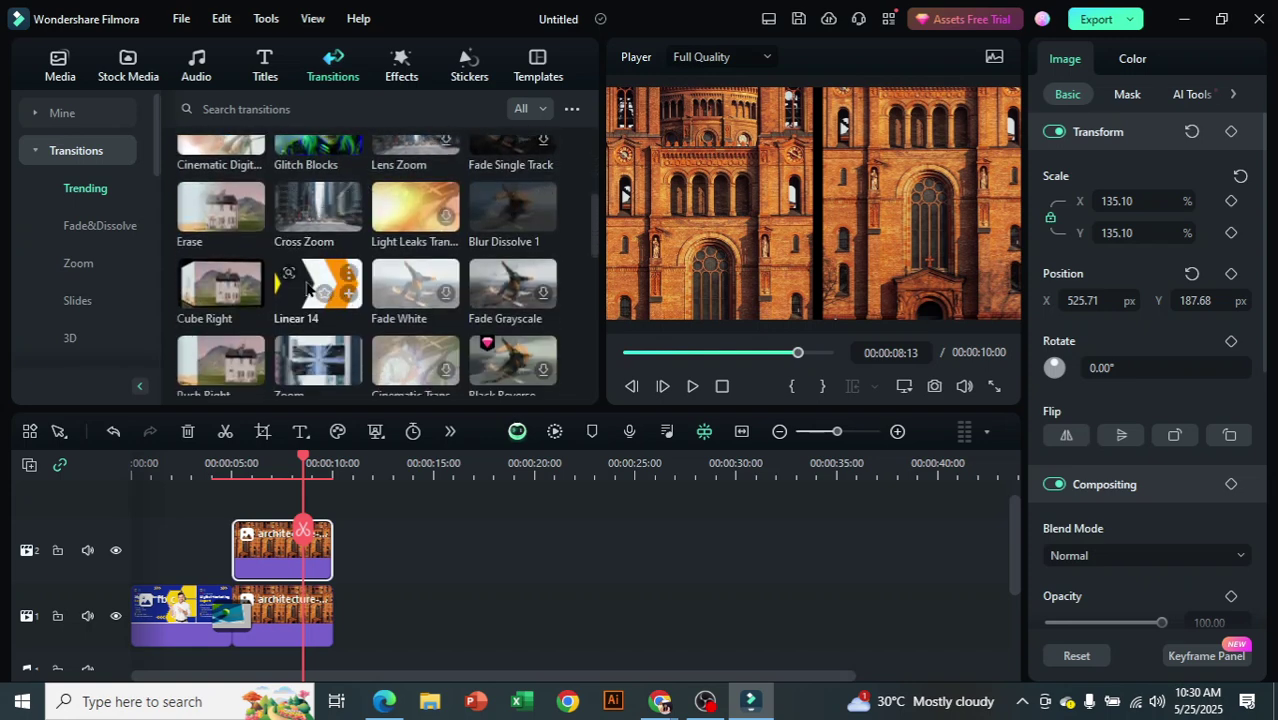
{"action": "left_click_drag", "start_coordinate": [318, 285], "coordinate": [305, 540]}
Play the timeline from within the fb c clip to preview the Linear 14 transition on the upper architecture clip
{"action": "left_click_drag", "start_coordinate": [302, 458], "coordinate": [162, 460]}
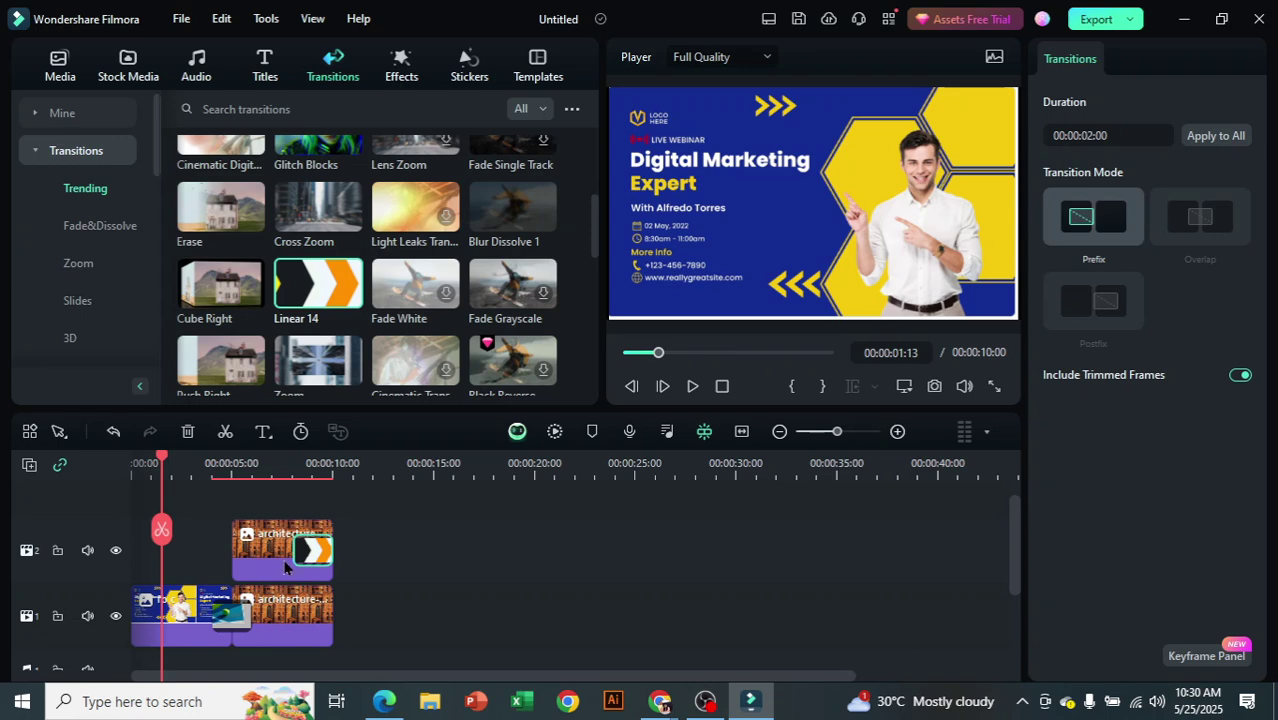
{"action": "left_click", "coordinate": [692, 386]}
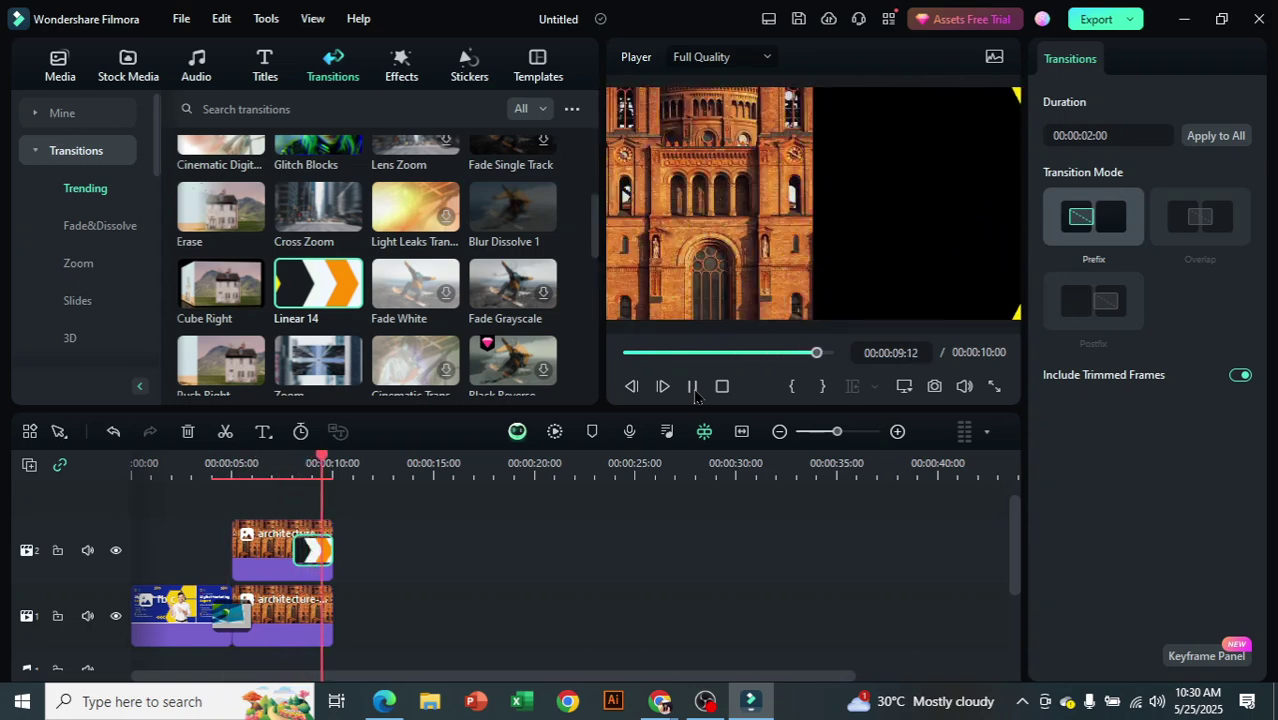
Remove the Linear 14 transition from the upper architecture clip and apply it to the start of the fb c clip
{"action": "left_click", "coordinate": [692, 386]}
{"action": "left_click", "coordinate": [692, 386]}
{"action": "key", "text": "Delete"}
{"action": "left_click_drag", "start_coordinate": [181, 594], "coordinate": [152, 614]}
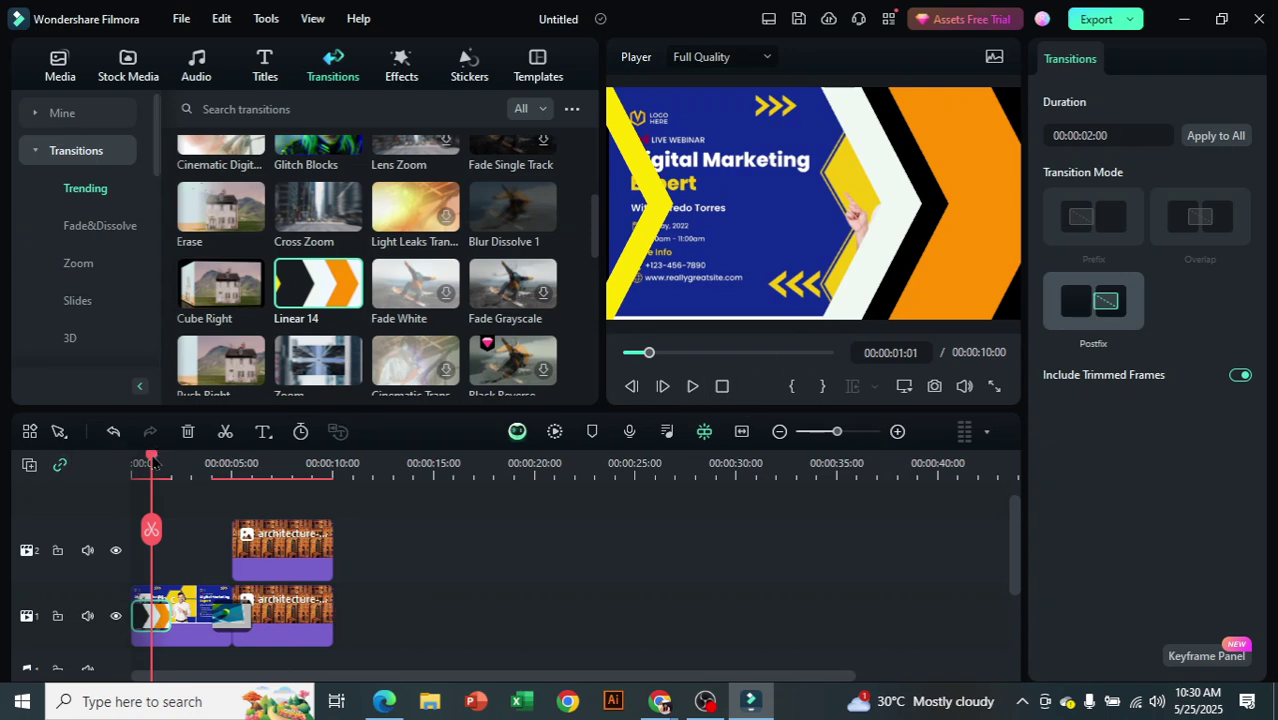
Play the timeline from the beginning to preview the opening Linear 14 transition and the side-by-side architecture clips
{"action": "left_click_drag", "start_coordinate": [152, 460], "coordinate": [116, 462]}
{"action": "left_click", "coordinate": [693, 387]}
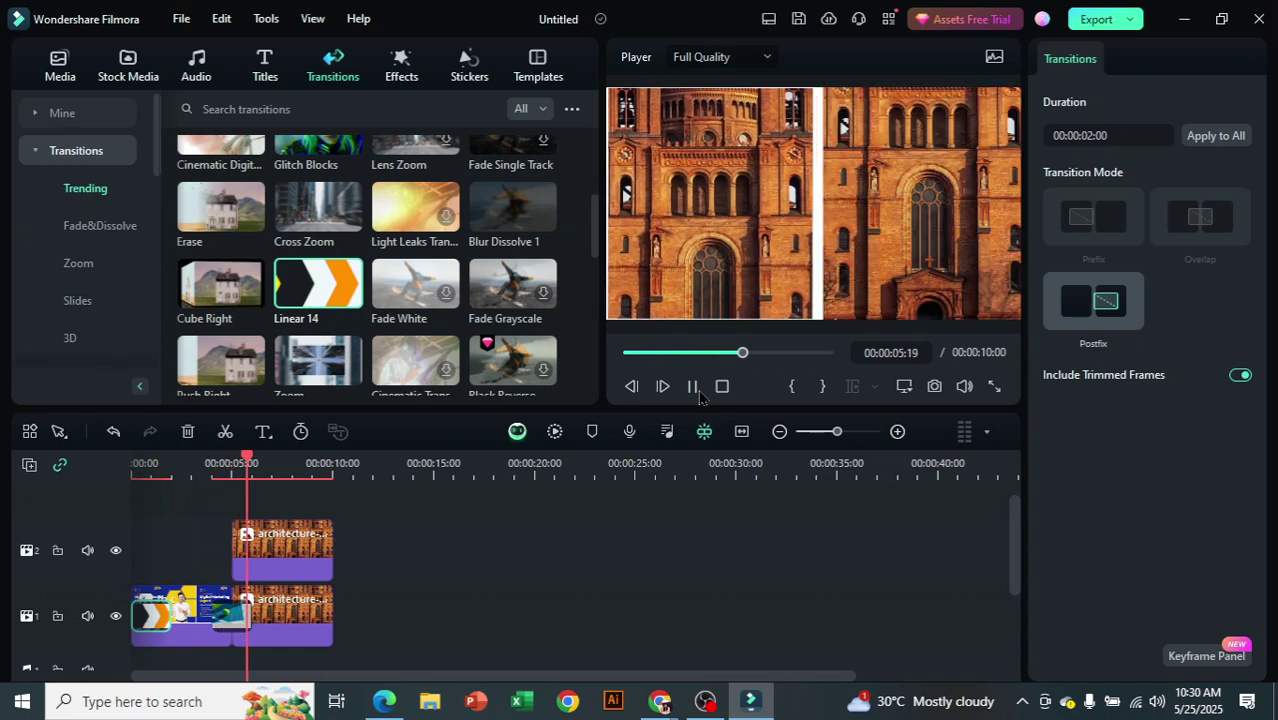
{"action": "left_click", "coordinate": [699, 392]}
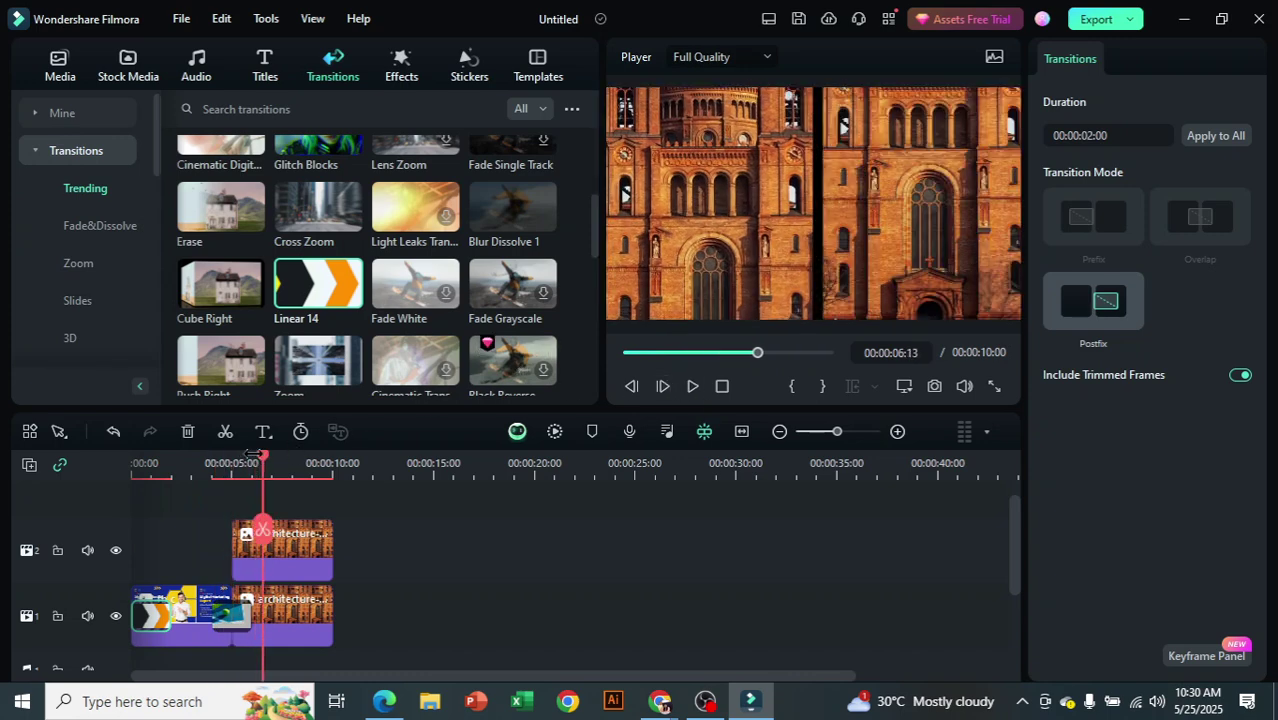
{"action": "left_click_drag", "start_coordinate": [260, 465], "coordinate": [291, 465]}
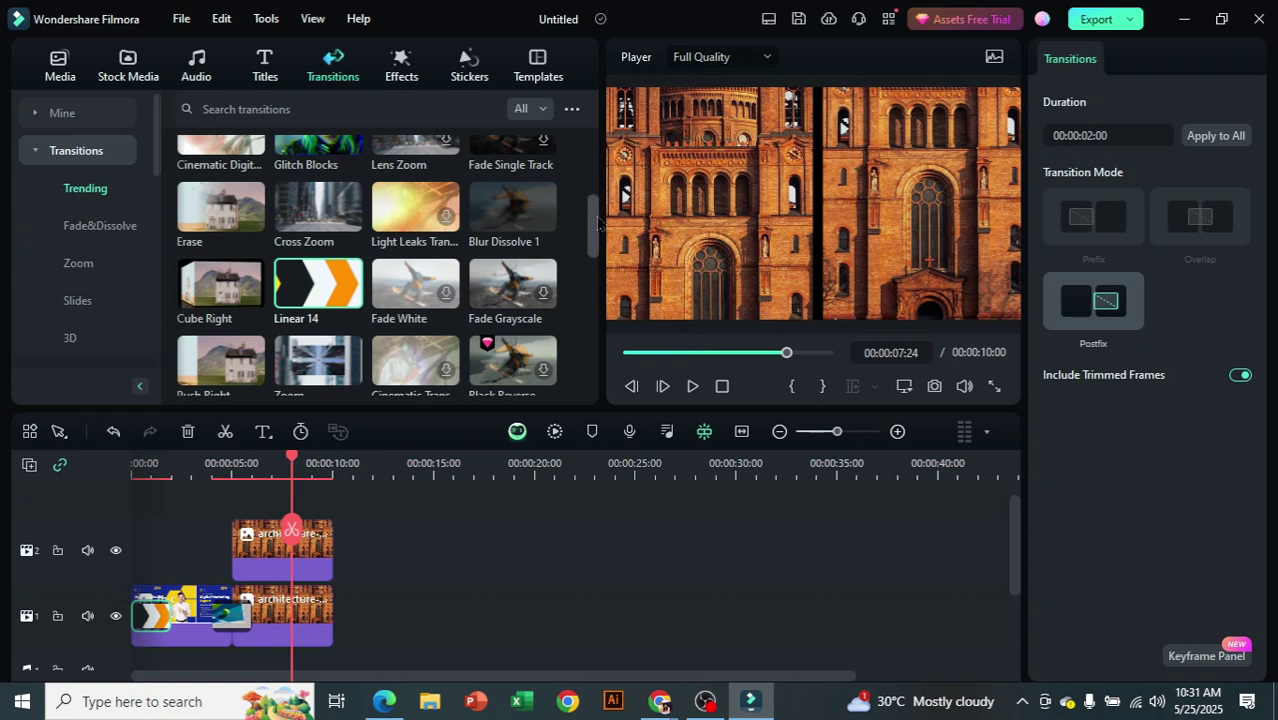
Add the basic Split Screen 18 template to track 1 directly after the lower architecture clip
{"action": "left_click", "coordinate": [535, 80]}
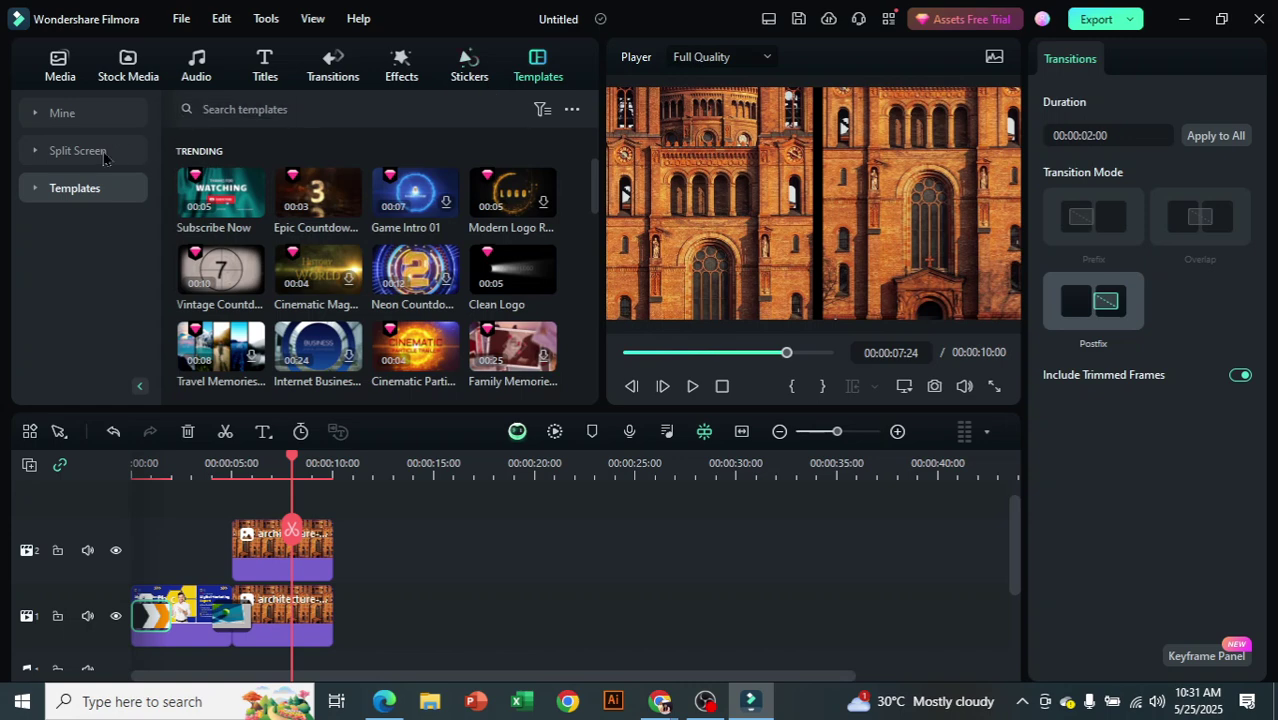
{"action": "left_click", "coordinate": [36, 157]}
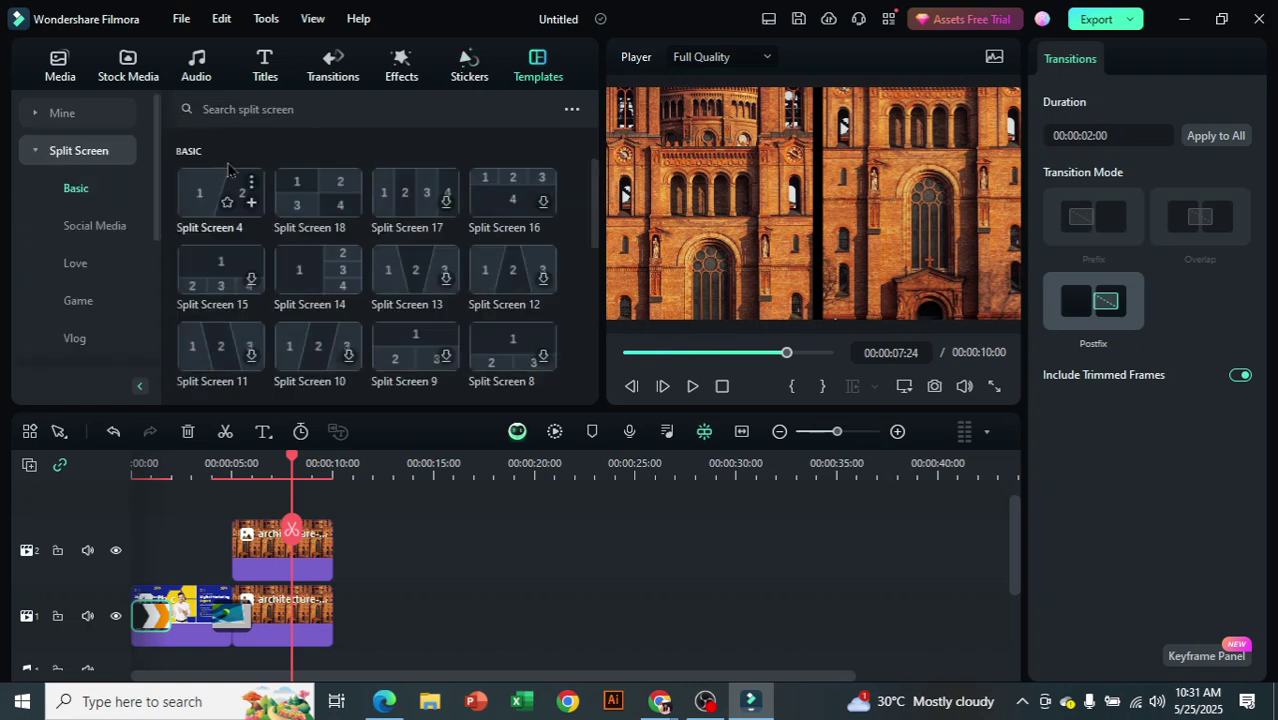
{"action": "scroll", "coordinate": [478, 268], "scroll_direction": "down", "scroll_amount": 2}
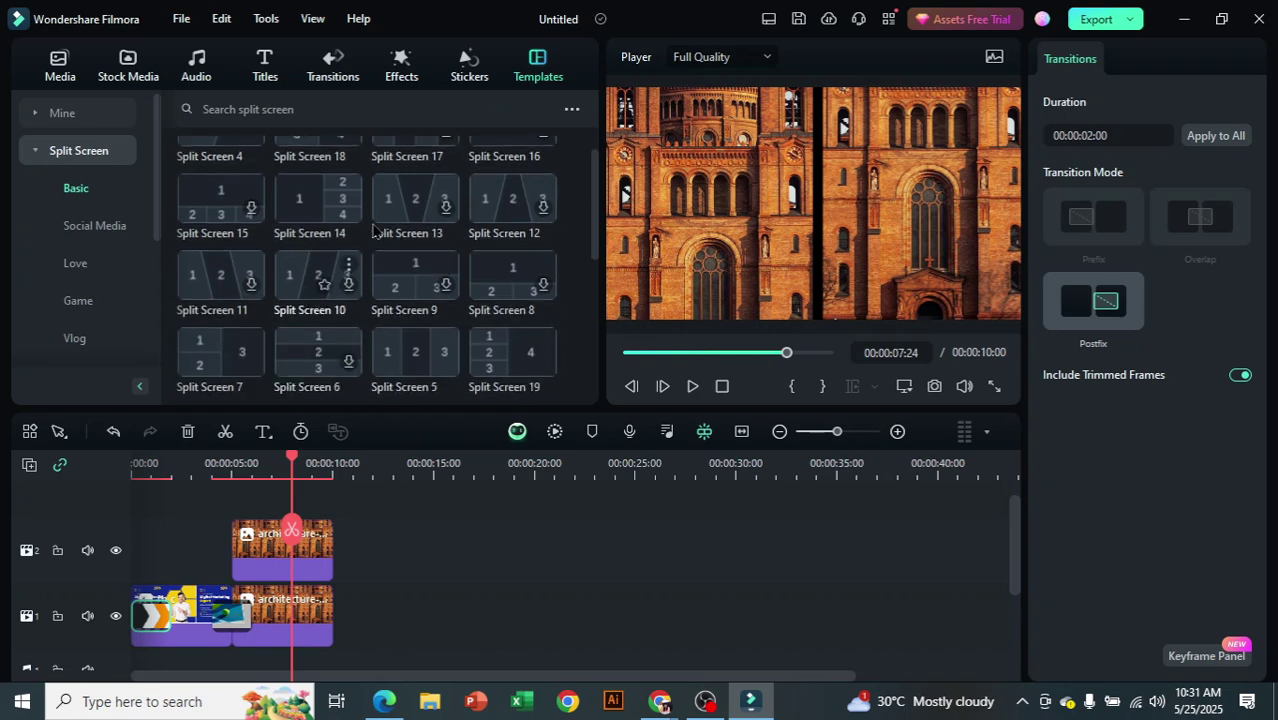
{"action": "scroll", "coordinate": [420, 290], "scroll_direction": "up", "scroll_amount": 2}
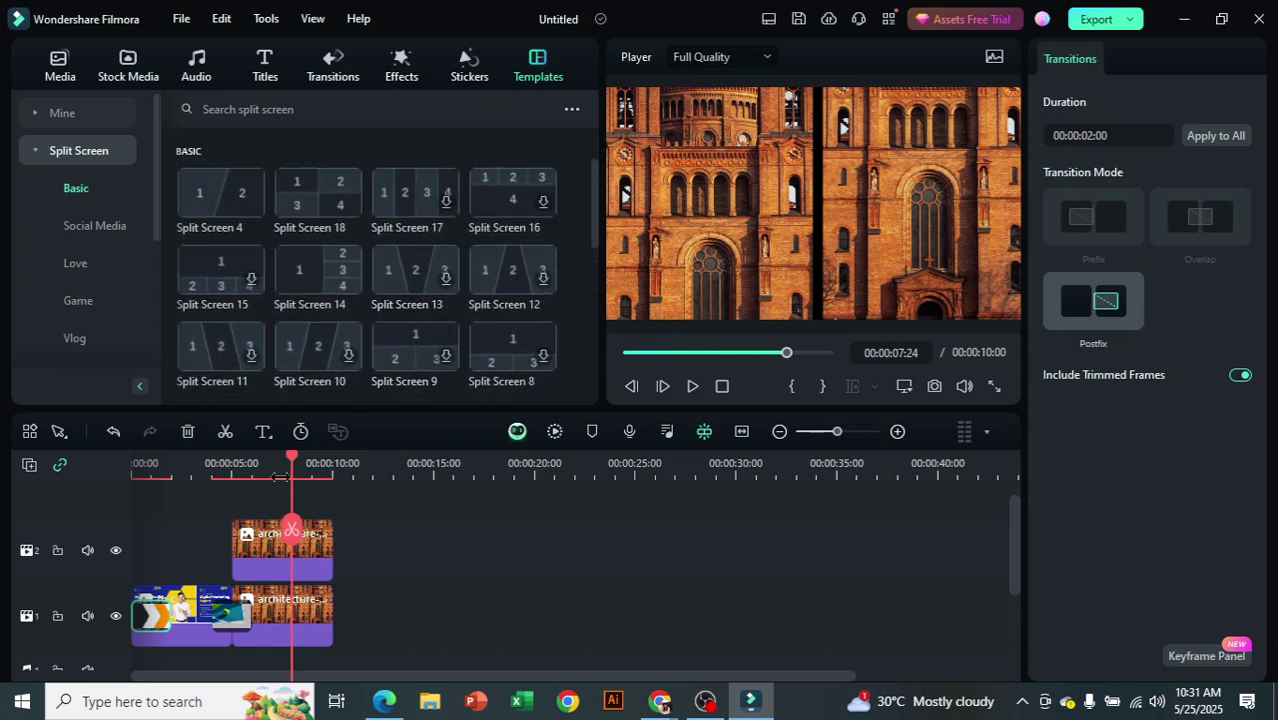
{"action": "left_click_drag", "start_coordinate": [288, 462], "coordinate": [324, 462]}
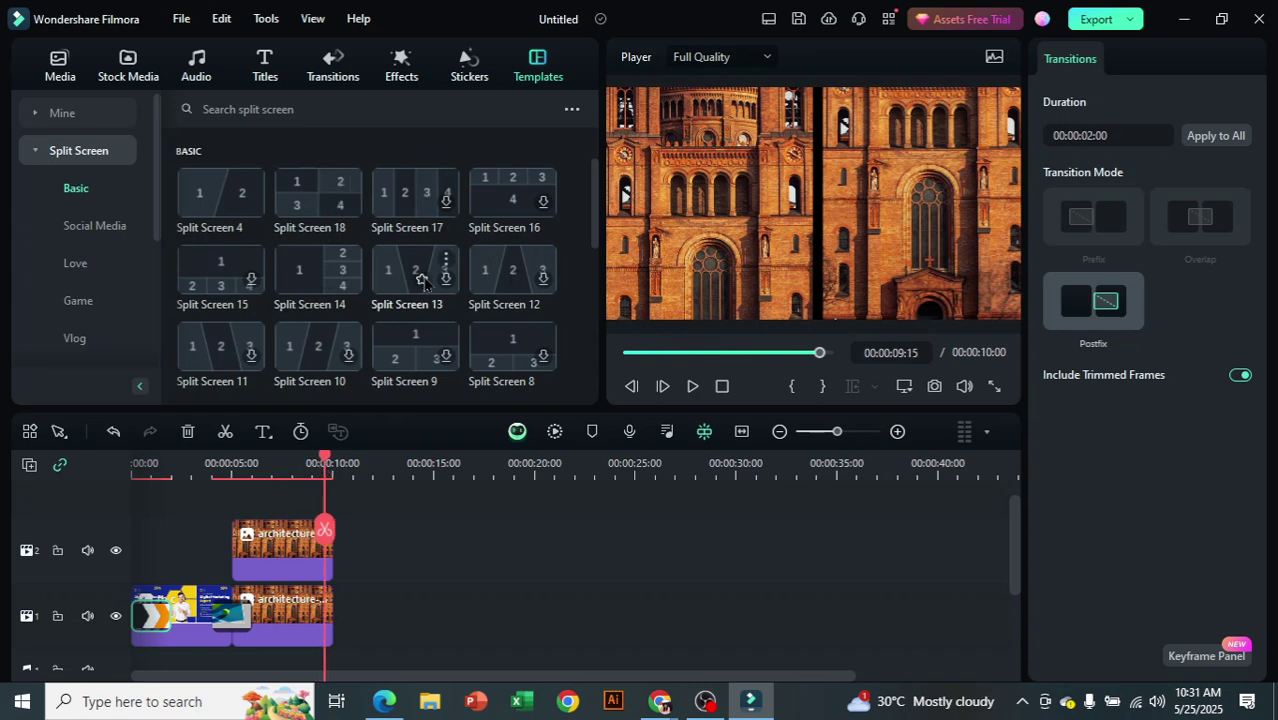
{"action": "scroll", "coordinate": [515, 312], "scroll_direction": "down", "scroll_amount": 3}
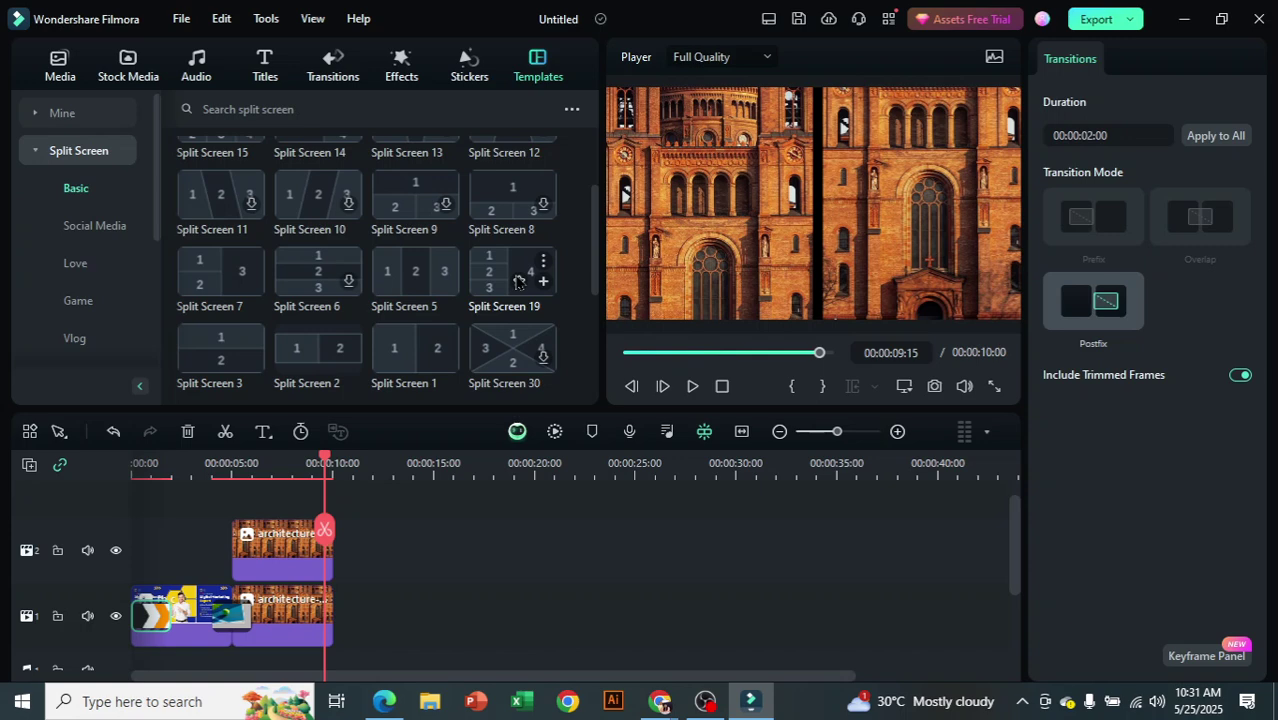
{"action": "scroll", "coordinate": [518, 280], "scroll_direction": "up", "scroll_amount": 3}
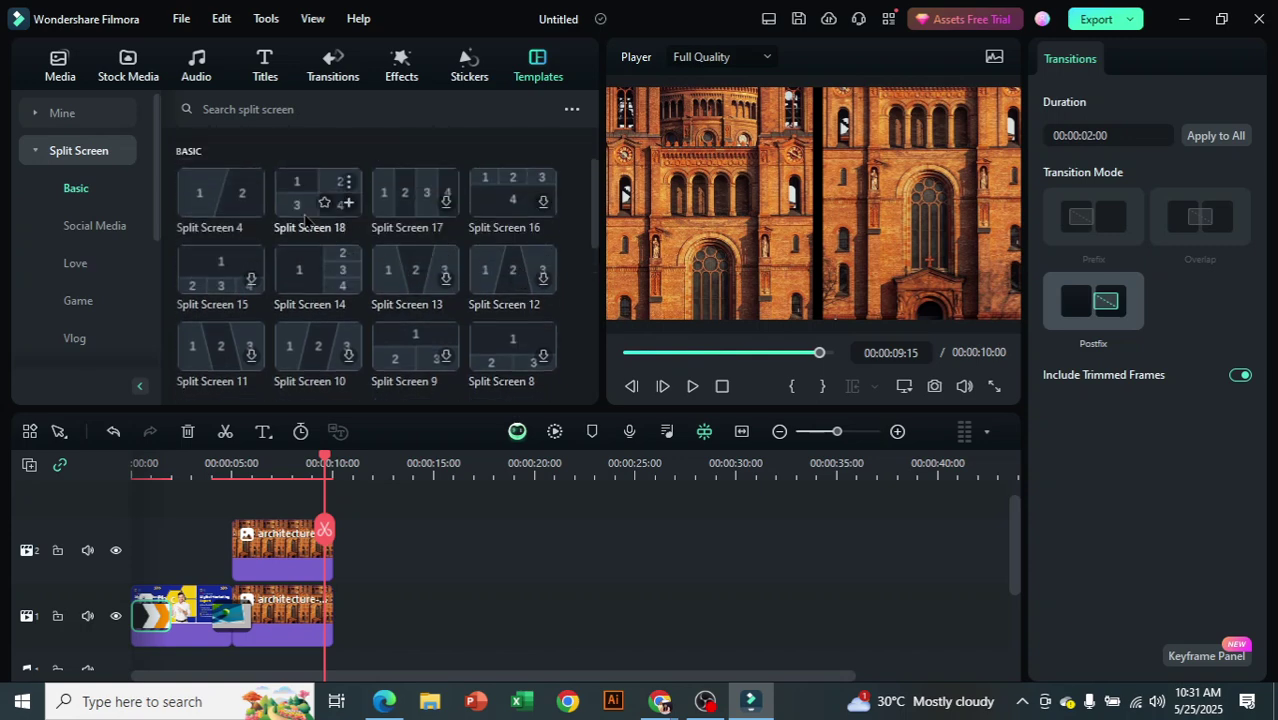
{"action": "left_click_drag", "start_coordinate": [303, 190], "coordinate": [343, 622]}
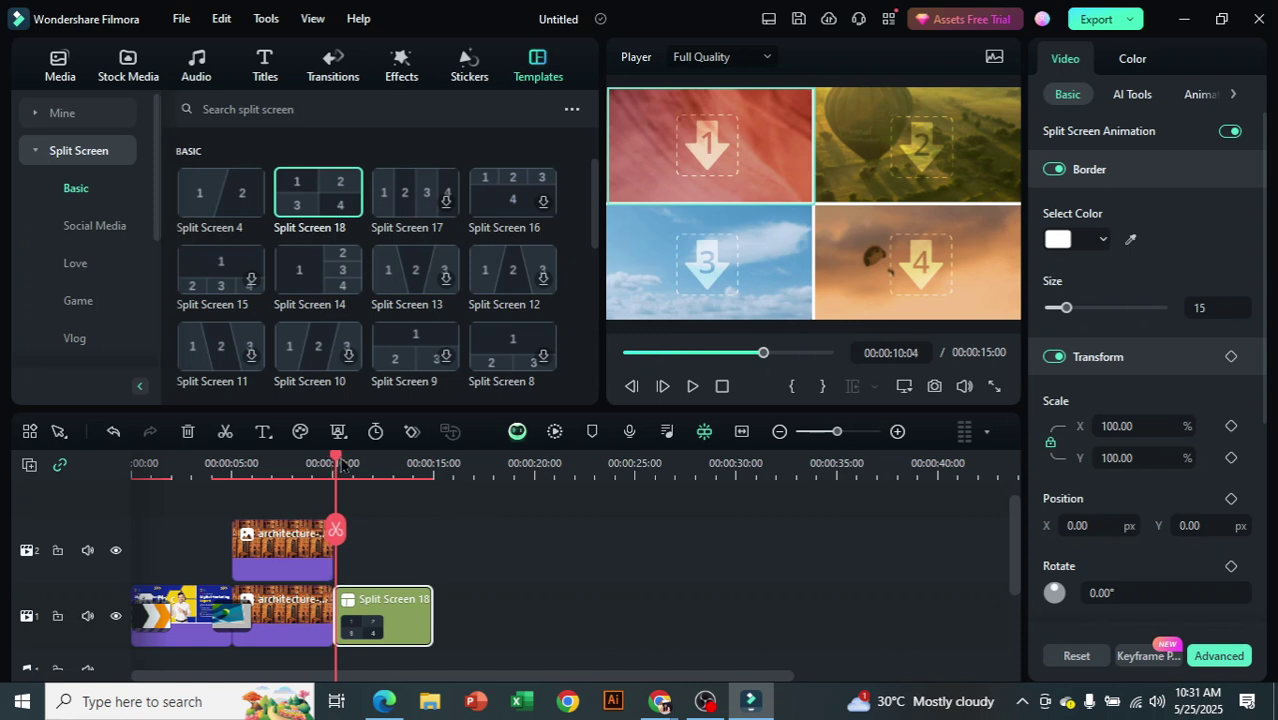
Scrub through the Split Screen 18 clip to check its animation, and inspect the adjustment controls of cell 1
{"action": "left_click", "coordinate": [345, 466]}
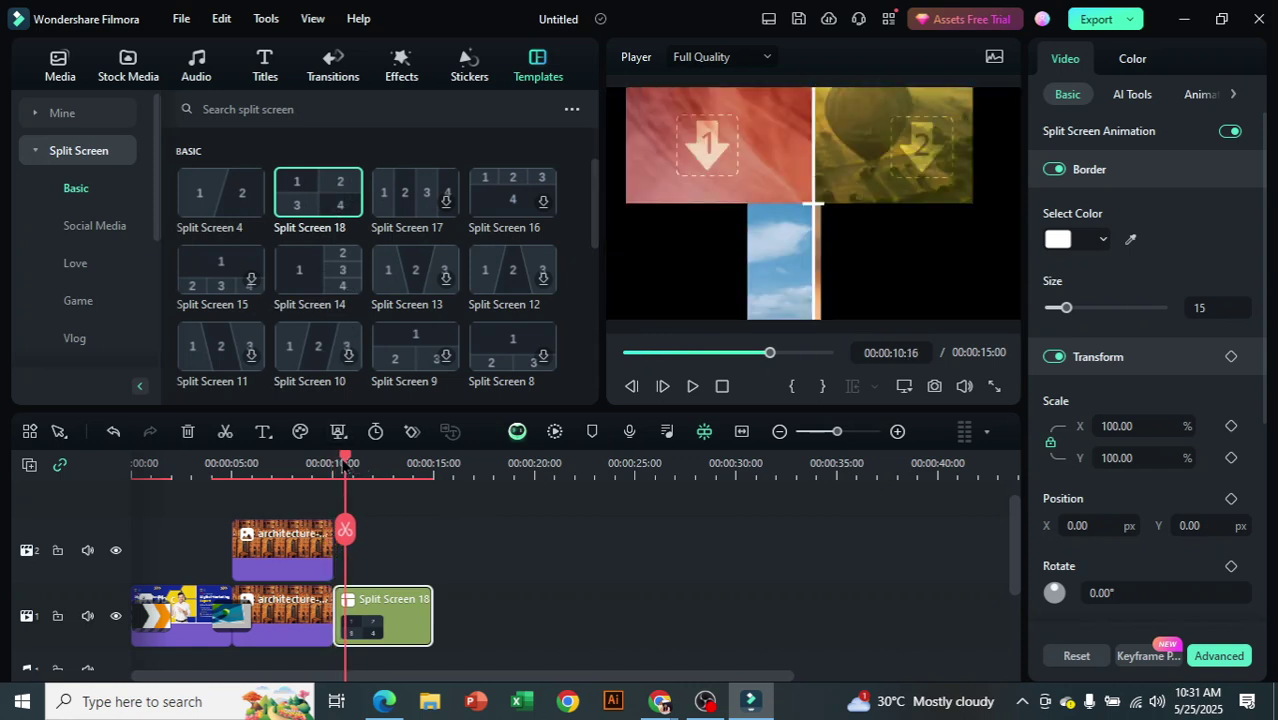
{"action": "left_click_drag", "start_coordinate": [345, 466], "coordinate": [373, 468]}
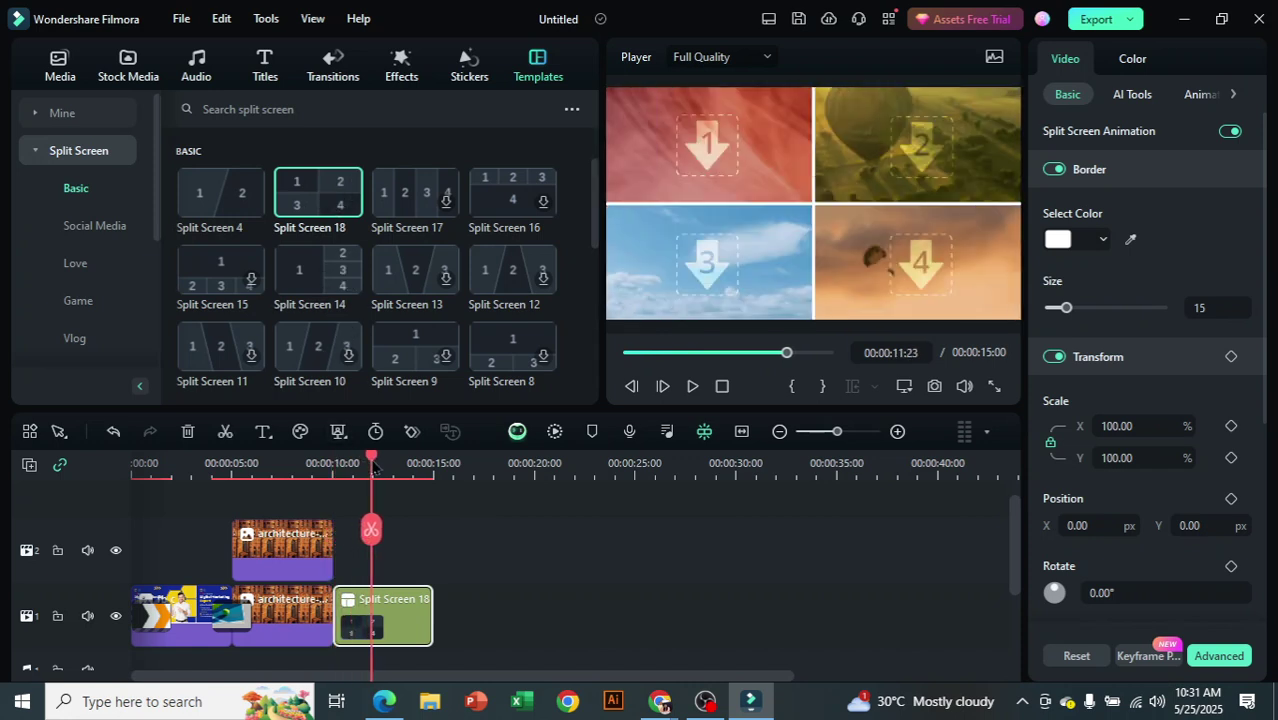
{"action": "left_click", "coordinate": [694, 137]}
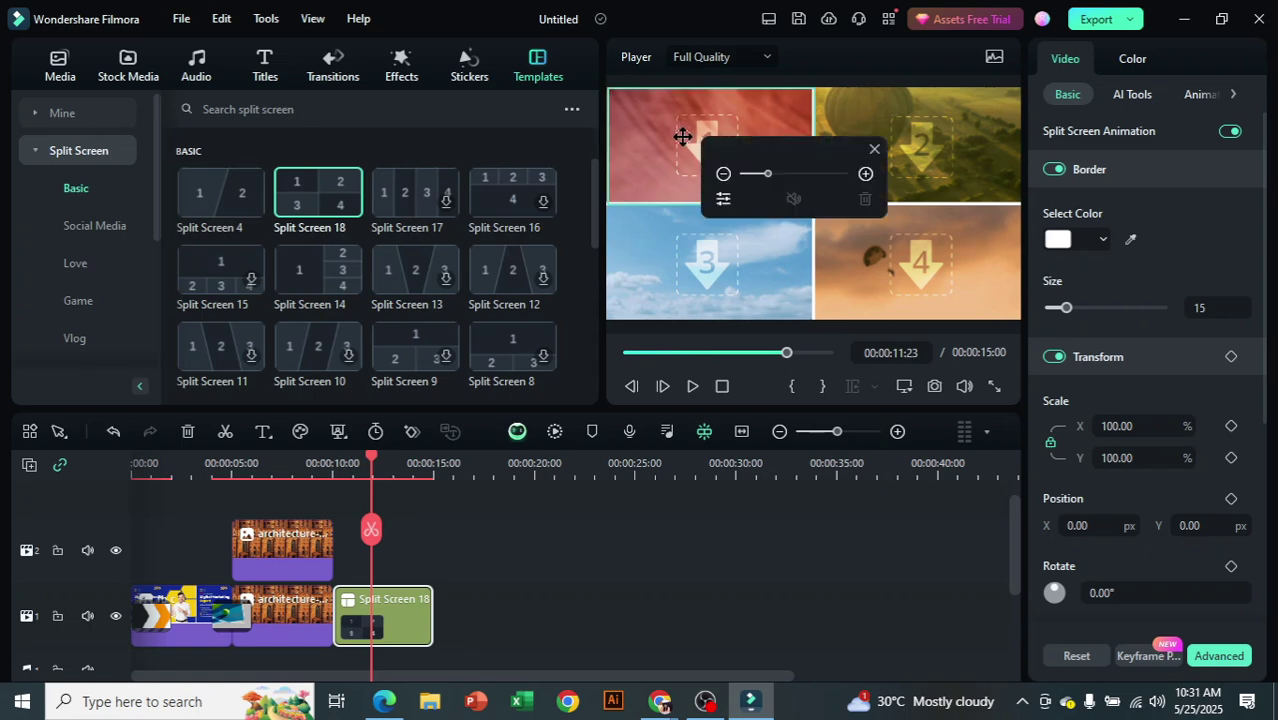
{"action": "left_click", "coordinate": [875, 149]}
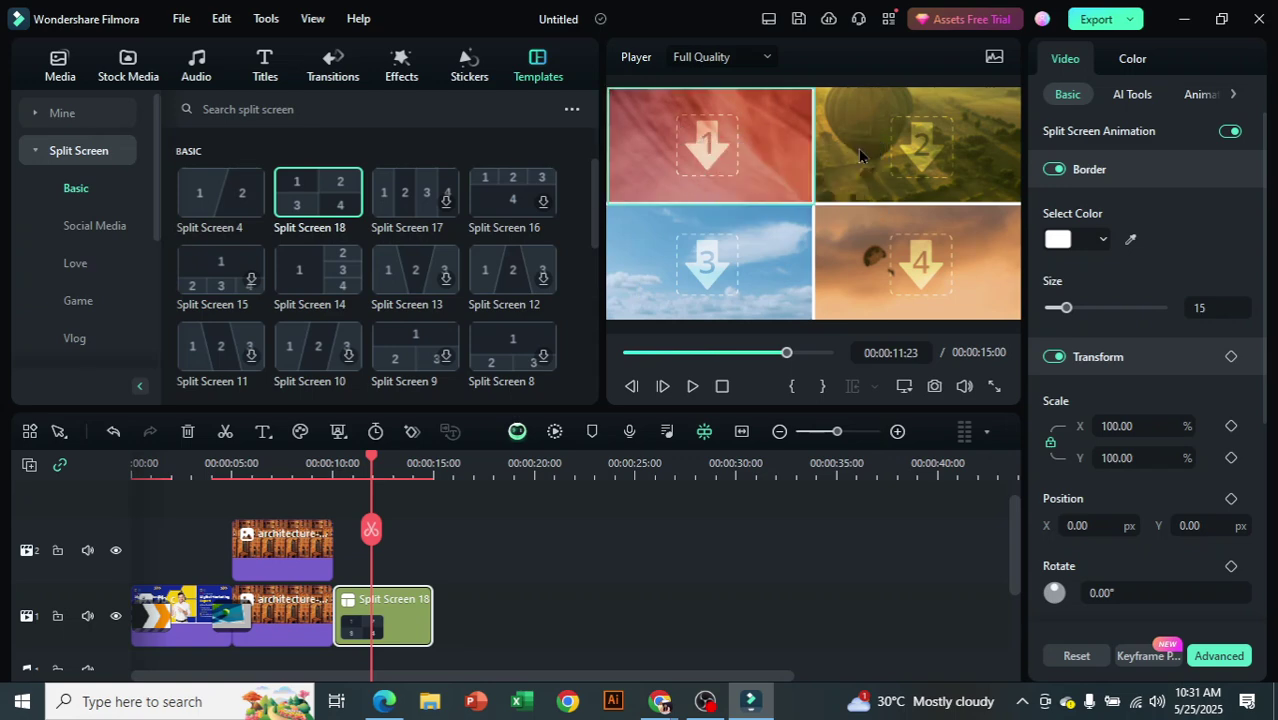
{"action": "left_click", "coordinate": [682, 139]}
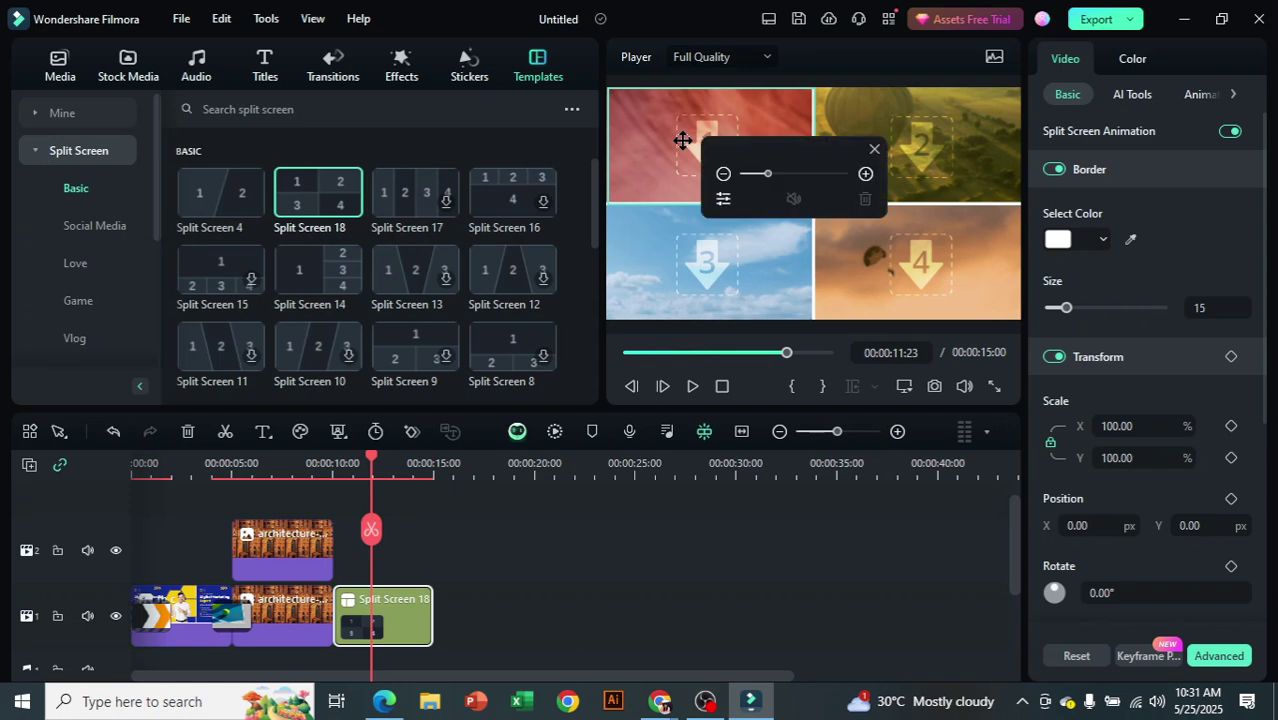
{"action": "left_click", "coordinate": [875, 149]}
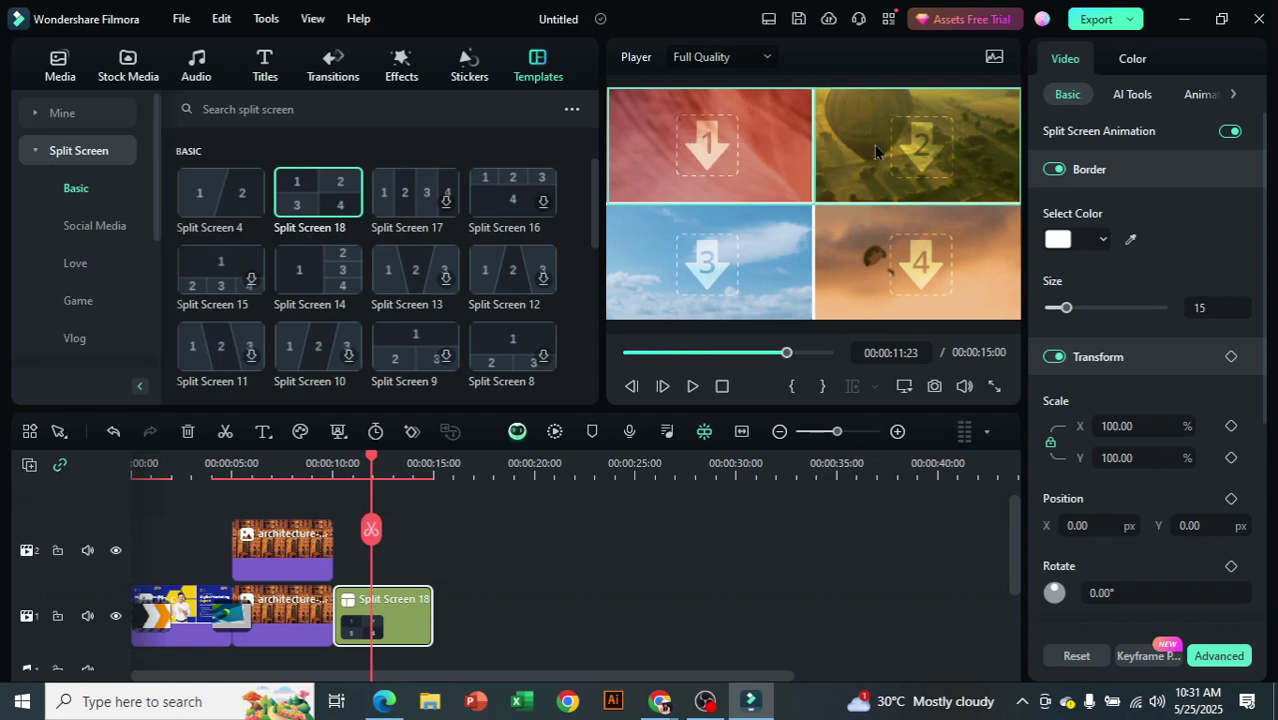
Fill the Split Screen 18 cells with fb c in 1 and 4, the istockphoto image in 2, and the architecture image in 3
{"action": "left_click", "coordinate": [60, 65]}
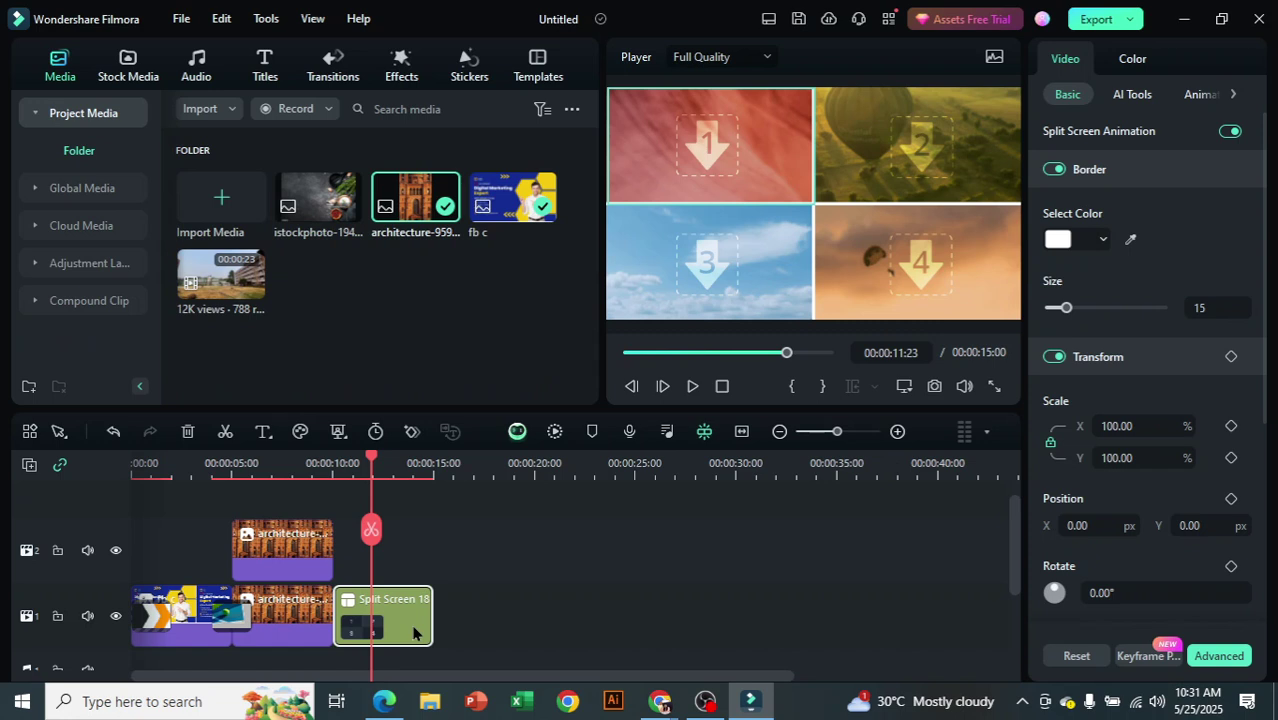
{"action": "left_click", "coordinate": [689, 156]}
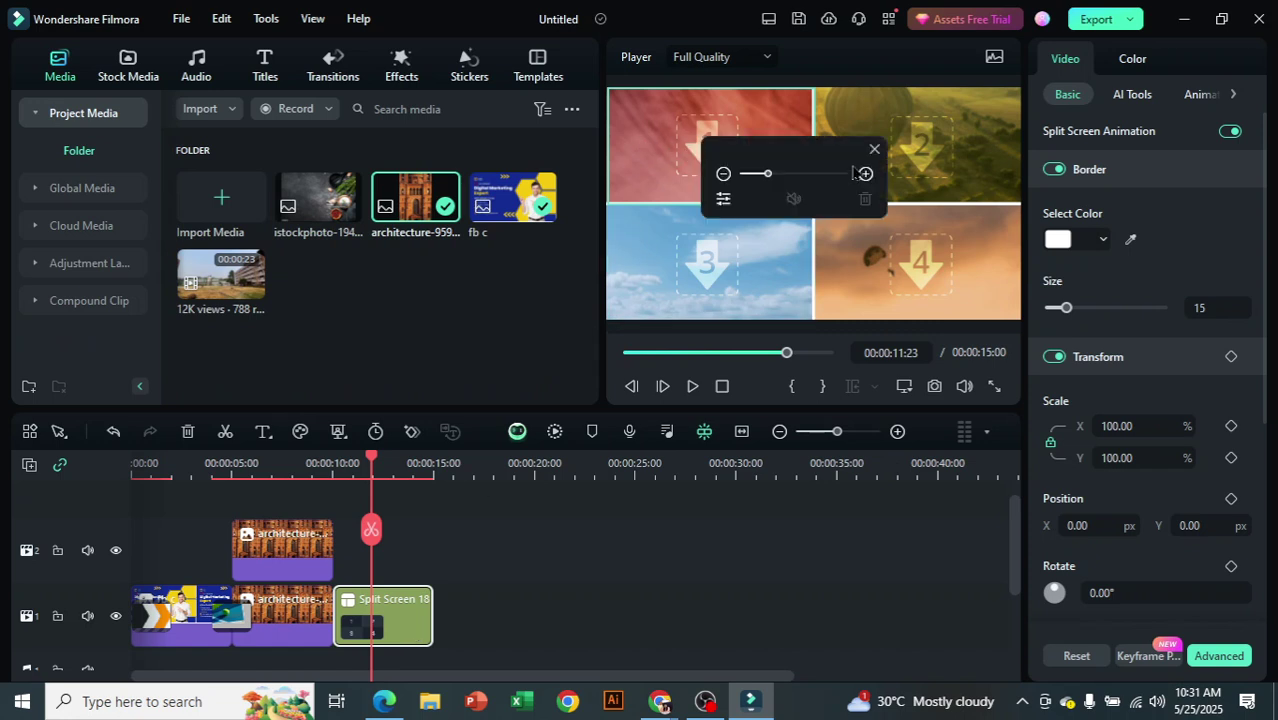
{"action": "left_click", "coordinate": [875, 149]}
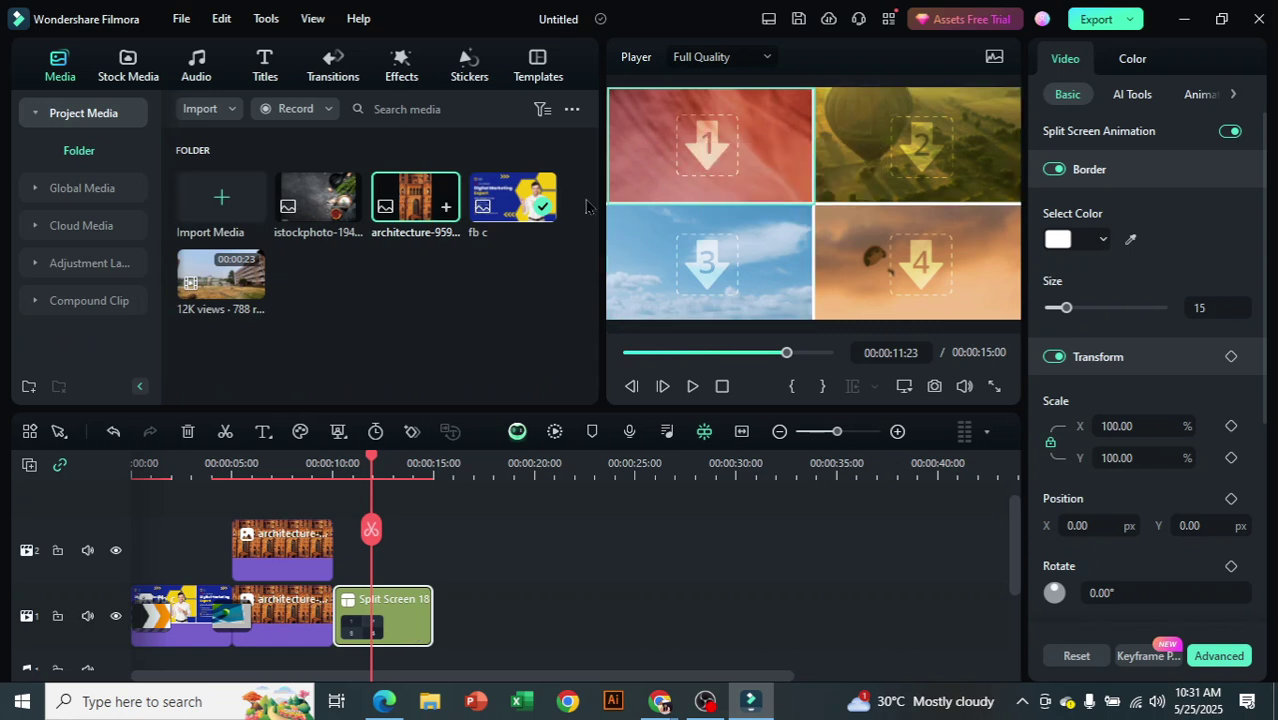
{"action": "left_click_drag", "start_coordinate": [343, 463], "coordinate": [370, 475]}
{"action": "left_click_drag", "start_coordinate": [505, 210], "coordinate": [682, 150]}
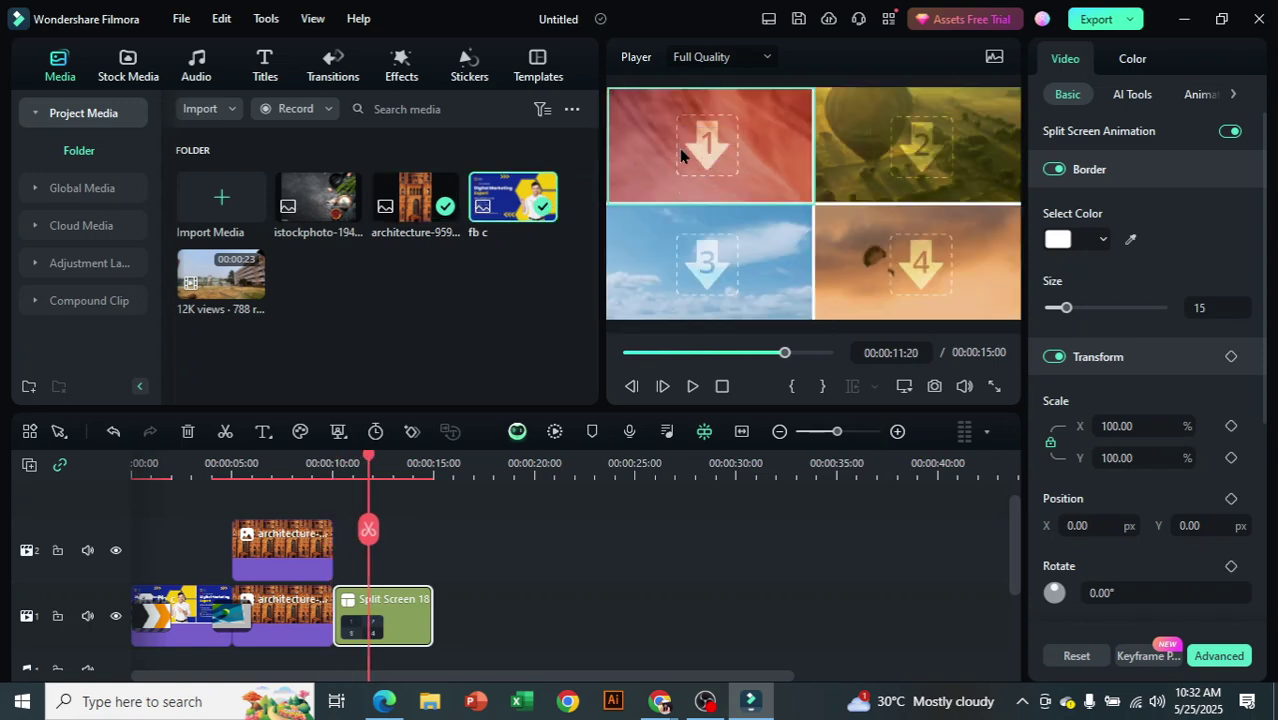
{"action": "left_click_drag", "start_coordinate": [325, 212], "coordinate": [884, 167]}
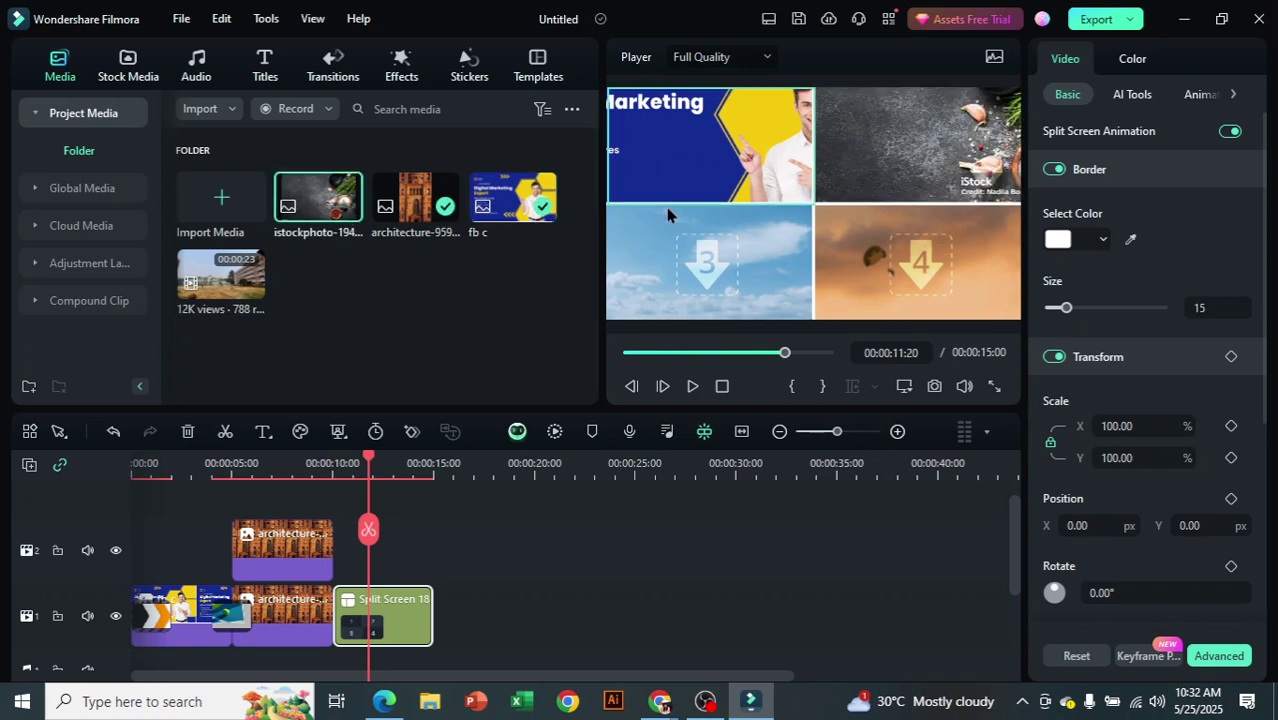
{"action": "left_click_drag", "start_coordinate": [404, 195], "coordinate": [698, 278]}
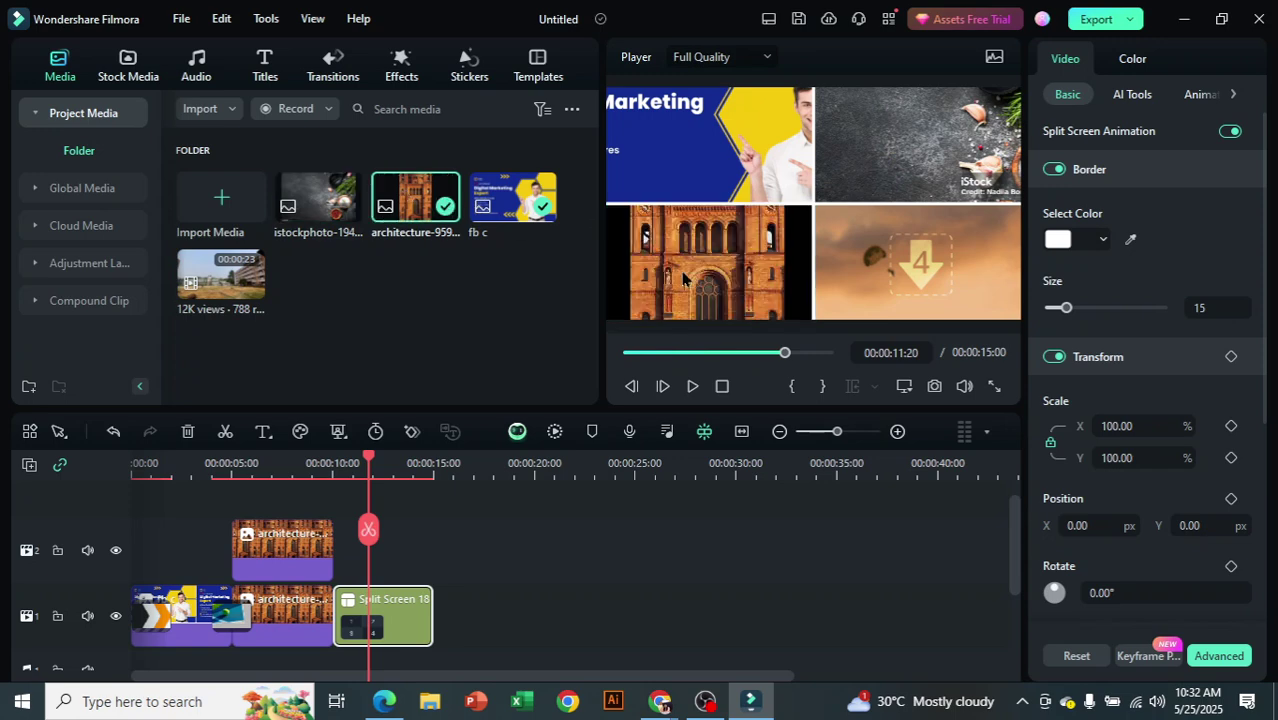
{"action": "left_click", "coordinate": [320, 198]}
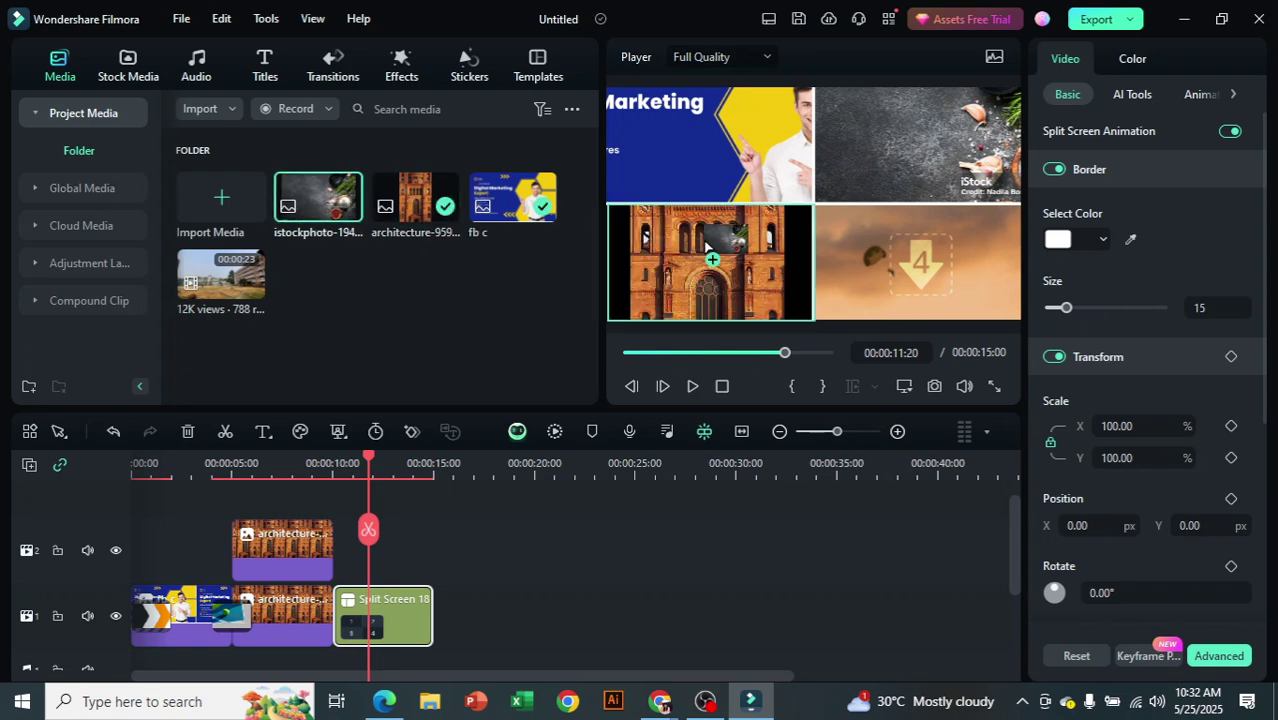
{"action": "left_click_drag", "start_coordinate": [512, 198], "coordinate": [910, 285]}
Shrink the fb c image in cell 1 to show more of it, and enlarge the architecture image to fill cell 3
{"action": "left_click", "coordinate": [716, 133]}
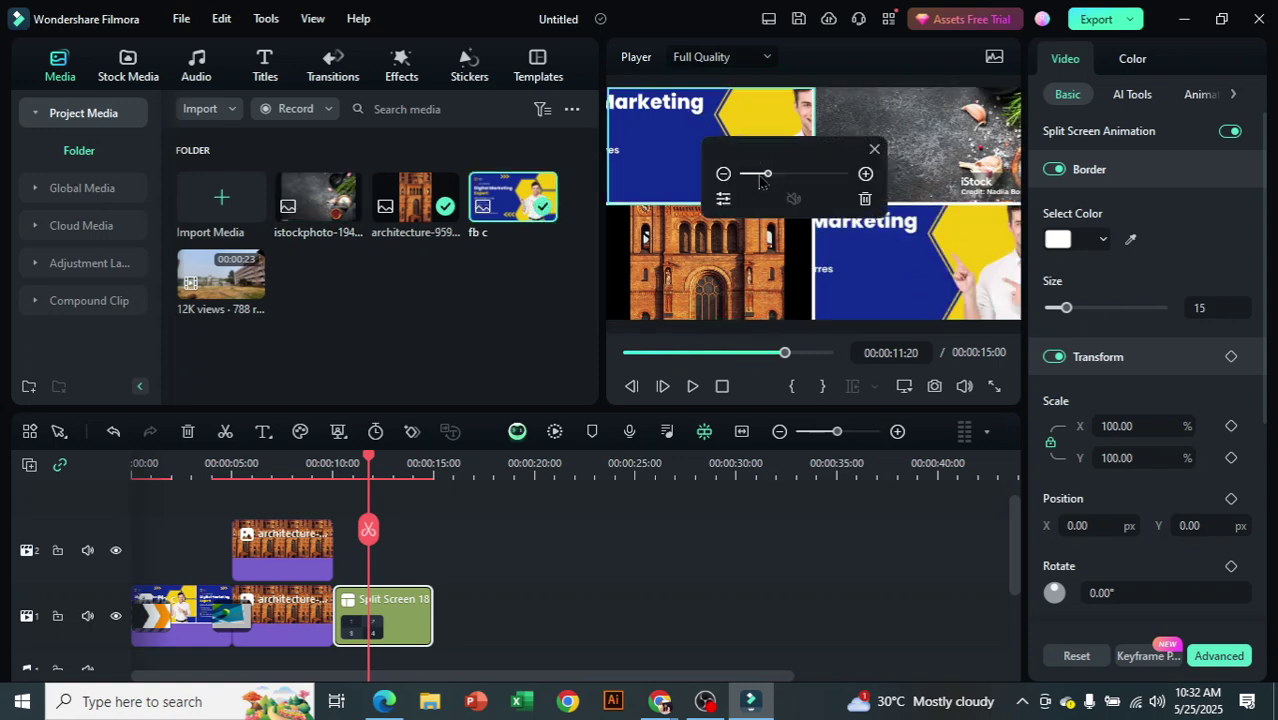
{"action": "mouse_move", "coordinate": [768, 176]}
{"action": "left_mouse_down"}
{"action": "mouse_move", "coordinate": [757, 178]}
{"action": "mouse_move", "coordinate": [788, 177]}
{"action": "mouse_move", "coordinate": [761, 187]}
{"action": "left_mouse_up"}
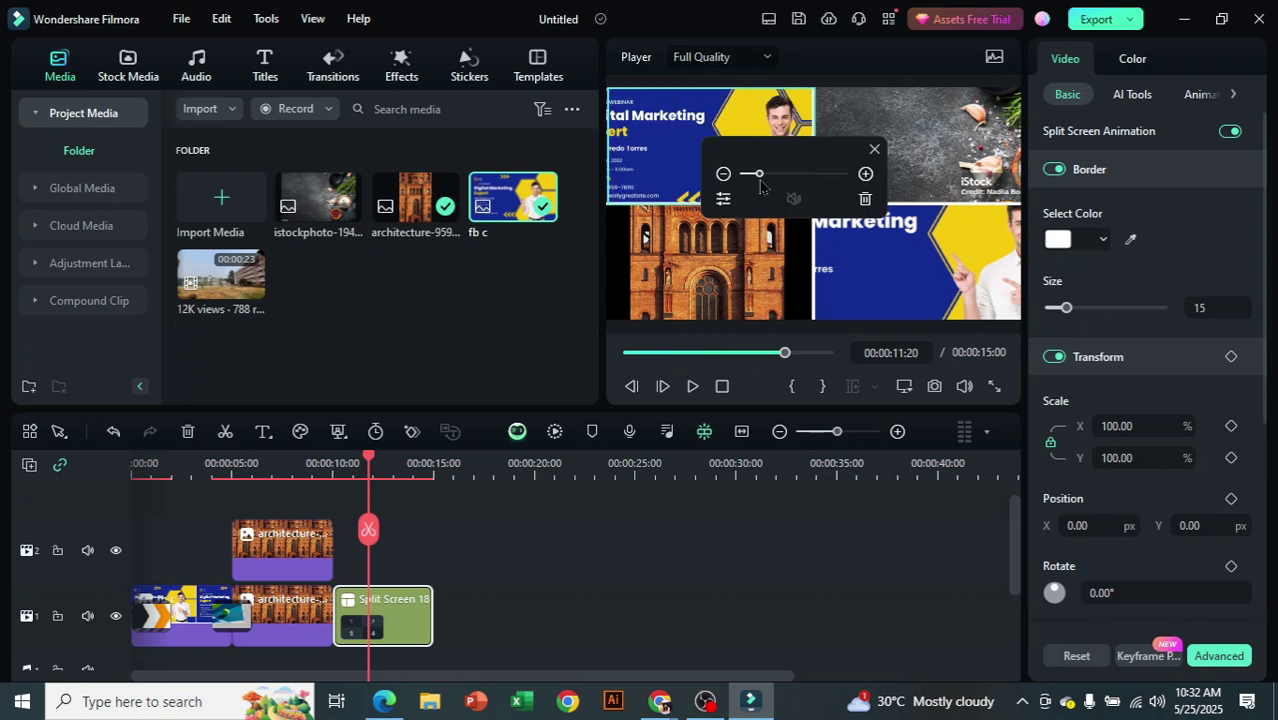
{"action": "left_click", "coordinate": [697, 280]}
{"action": "left_click_drag", "start_coordinate": [765, 180], "coordinate": [785, 181]}
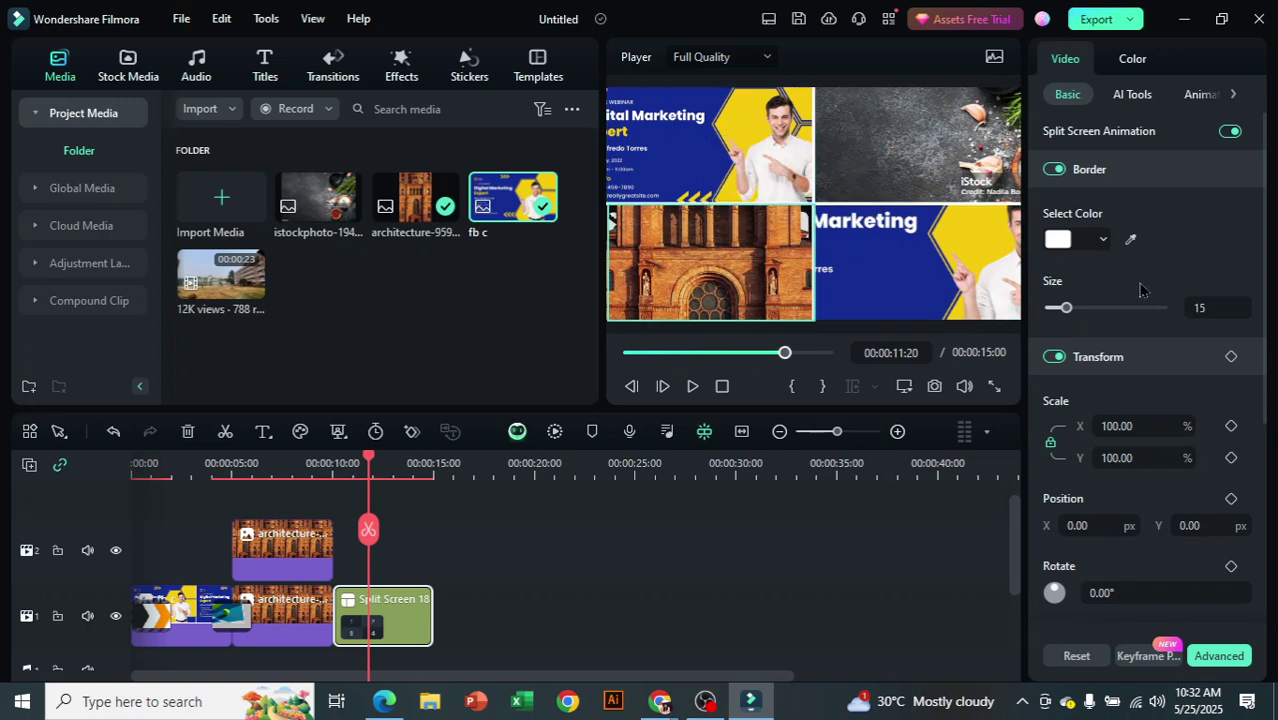
Play the timeline twice from within the architecture clips to preview the filled four-cell split screen
{"action": "left_click_drag", "start_coordinate": [300, 463], "coordinate": [288, 464]}
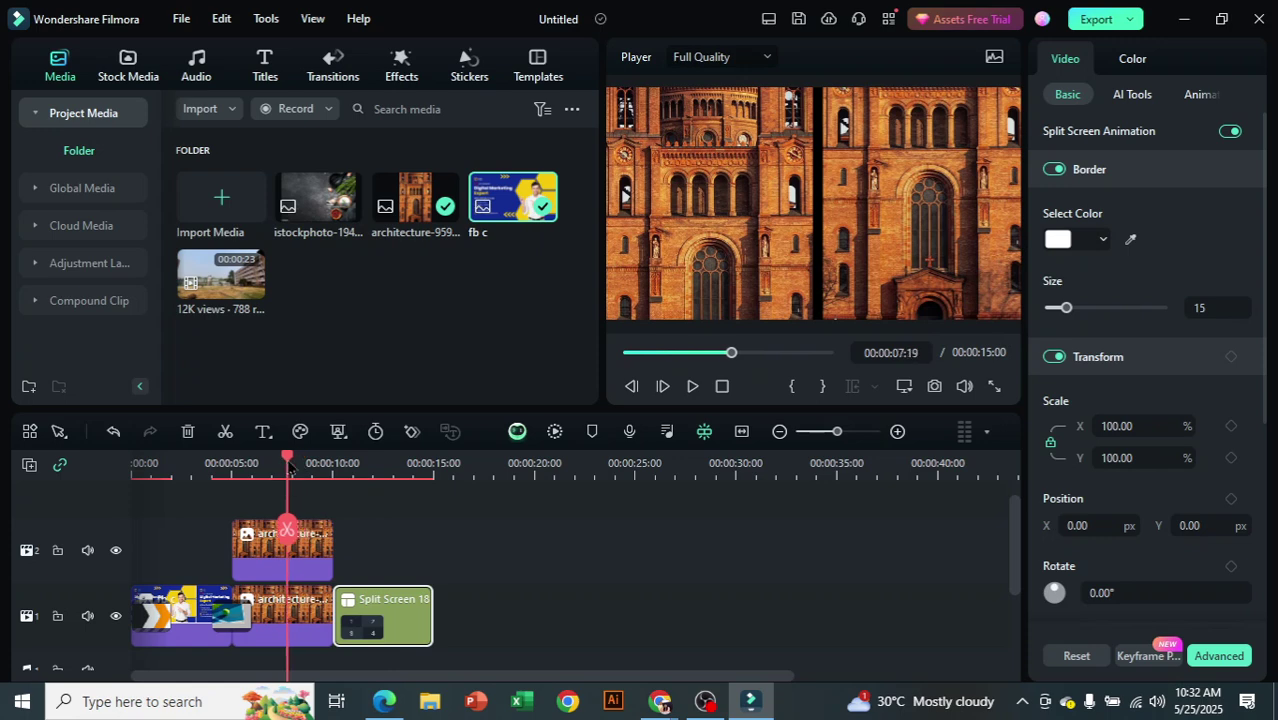
{"action": "left_click", "coordinate": [690, 389]}
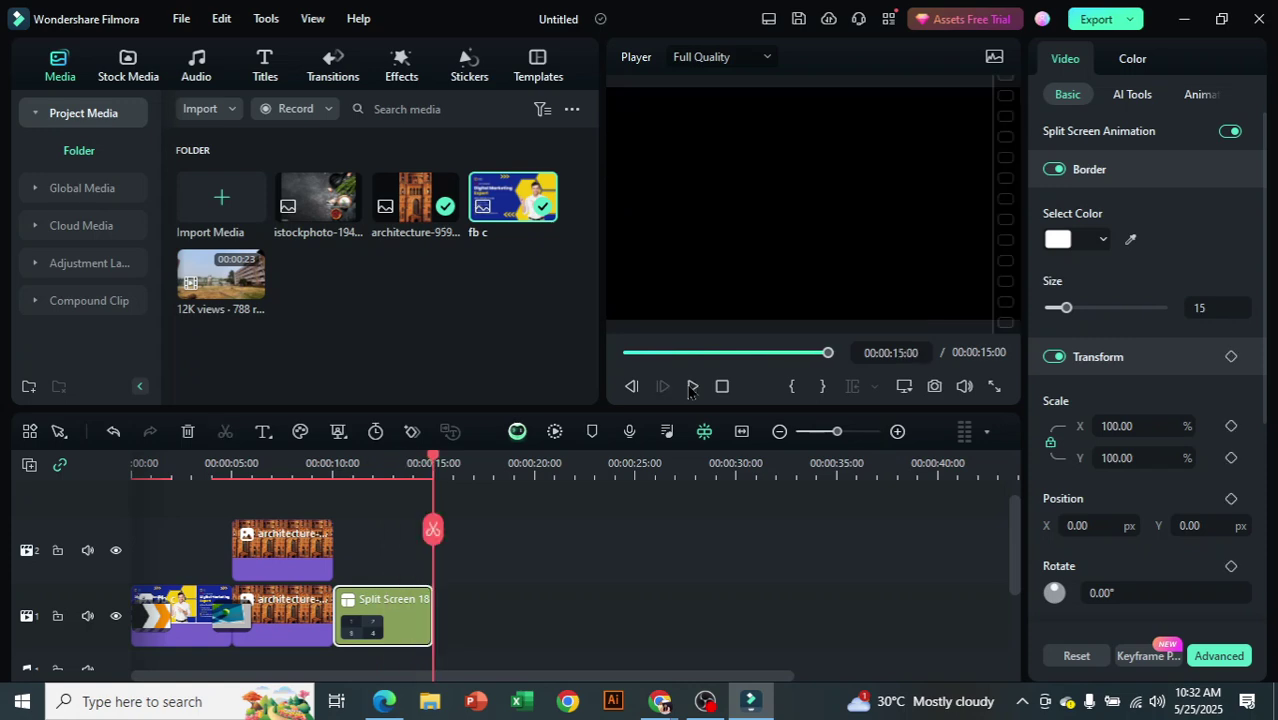
{"action": "left_click_drag", "start_coordinate": [437, 460], "coordinate": [309, 462]}
{"action": "left_click", "coordinate": [692, 387]}
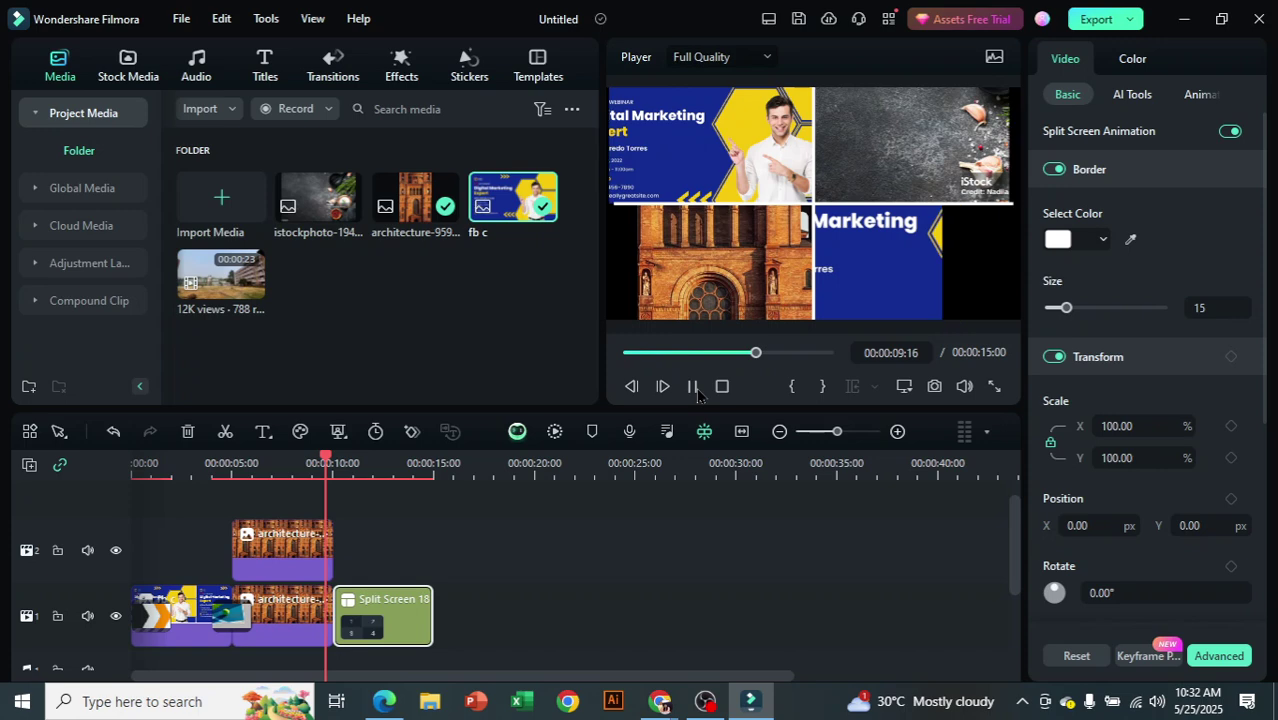
Browse the Basic, Social Media and Love categories of the split screen templates to compare the available layouts
{"action": "left_click", "coordinate": [540, 76]}
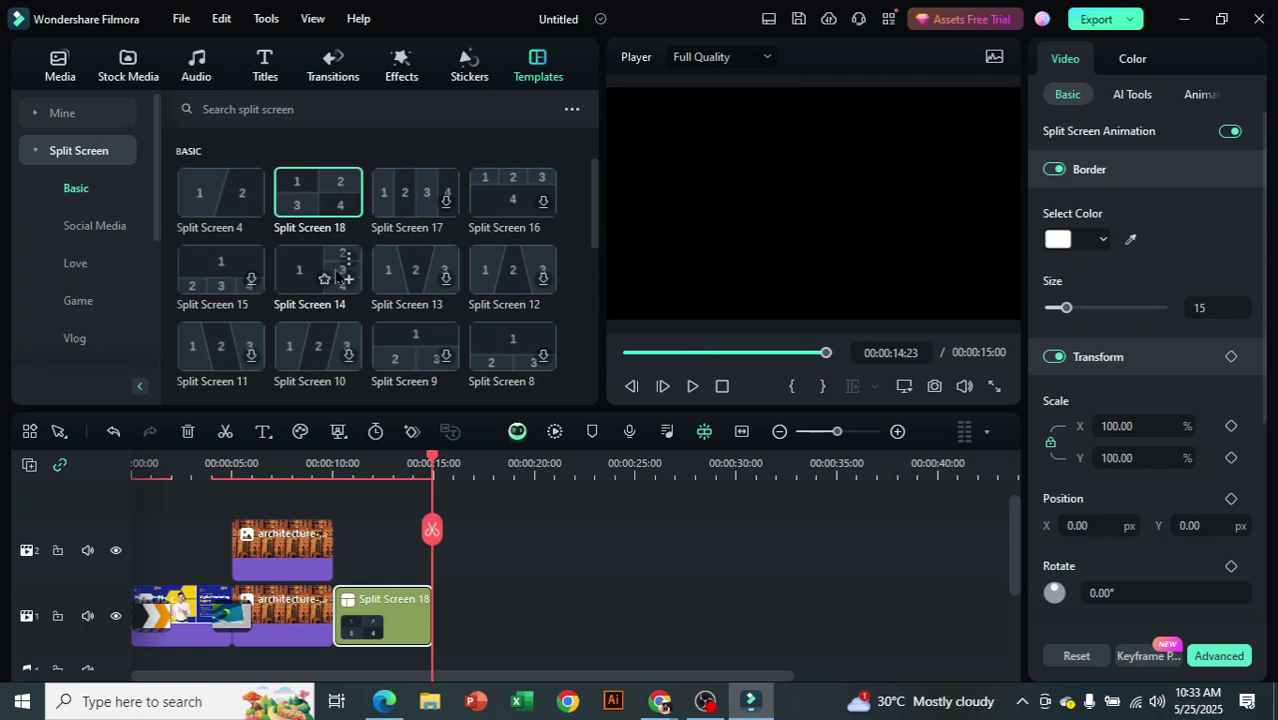
{"action": "scroll", "coordinate": [517, 301], "scroll_direction": "down", "scroll_amount": 1}
{"action": "scroll", "coordinate": [517, 301], "scroll_direction": "down", "scroll_amount": 5}
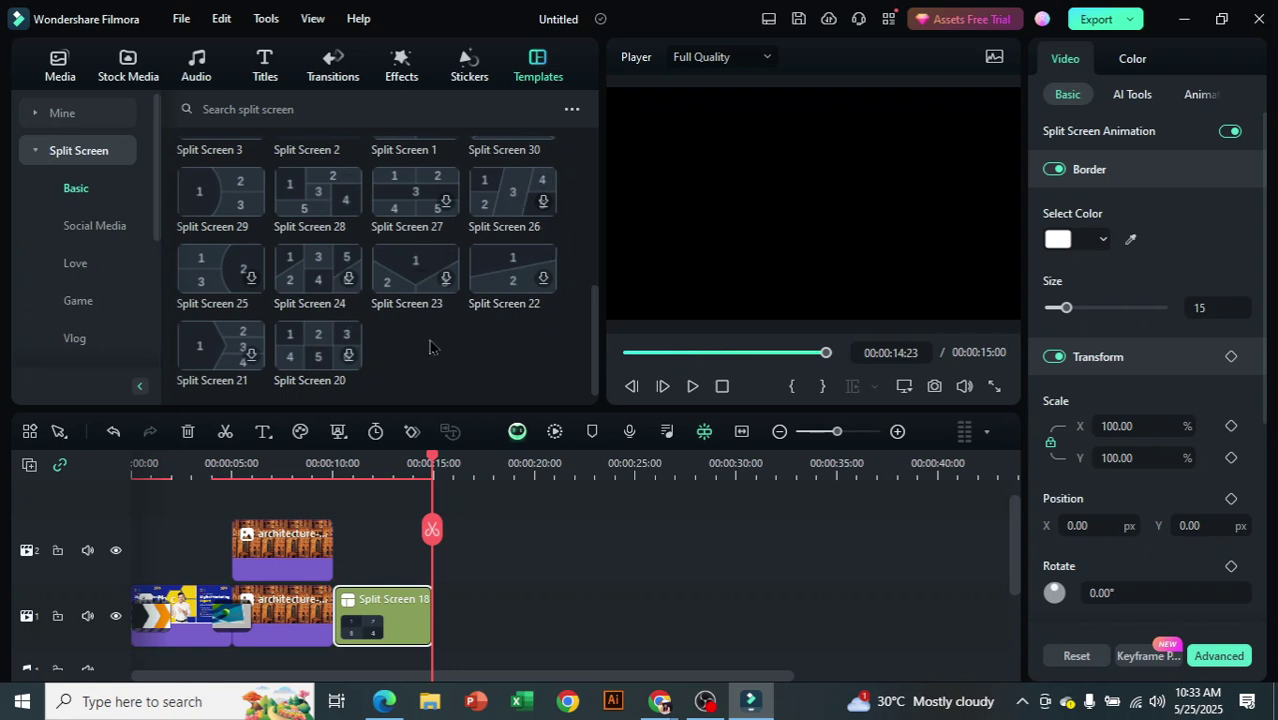
{"action": "scroll", "coordinate": [430, 346], "scroll_direction": "up", "scroll_amount": 8}
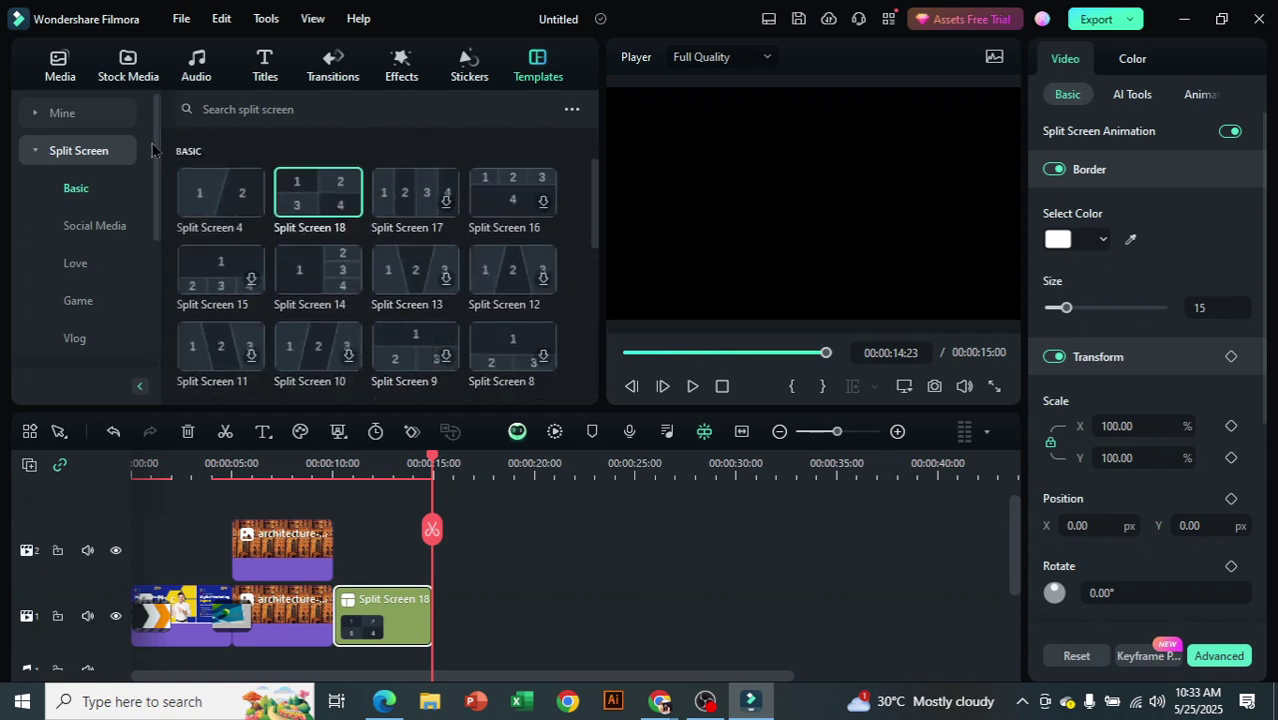
{"action": "left_click", "coordinate": [100, 227]}
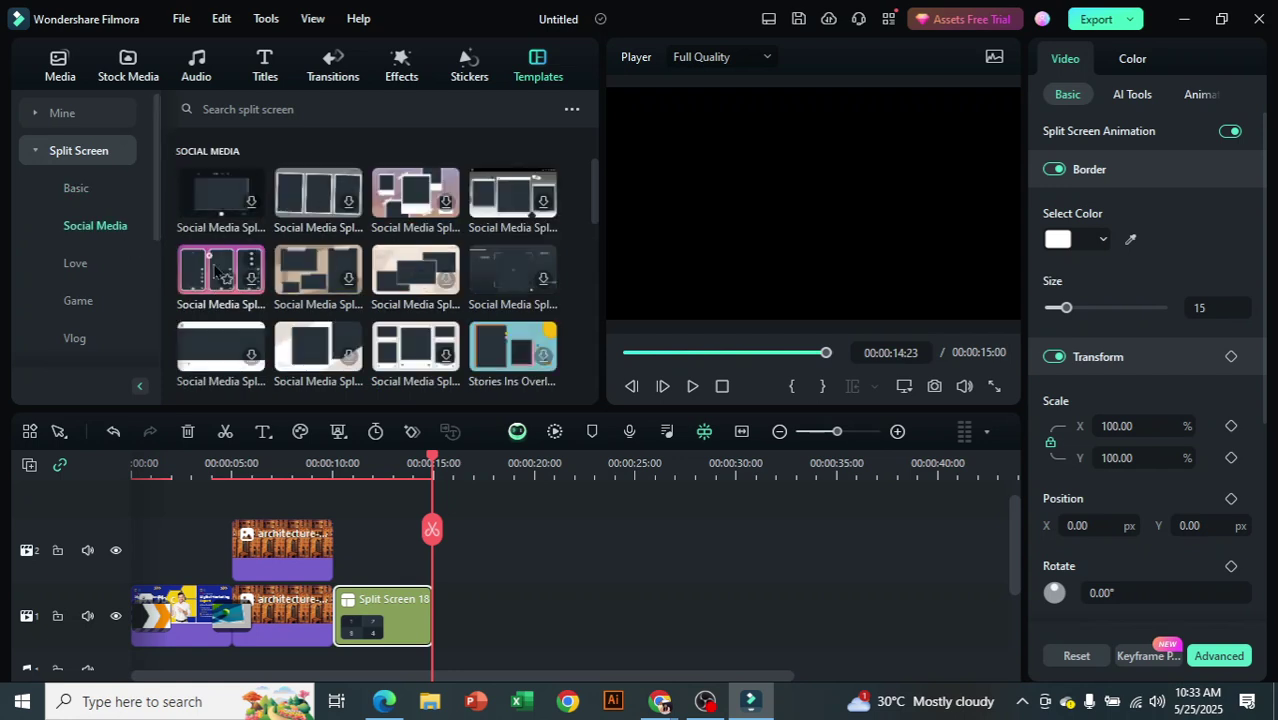
{"action": "scroll", "coordinate": [300, 280], "scroll_direction": "down", "scroll_amount": 4}
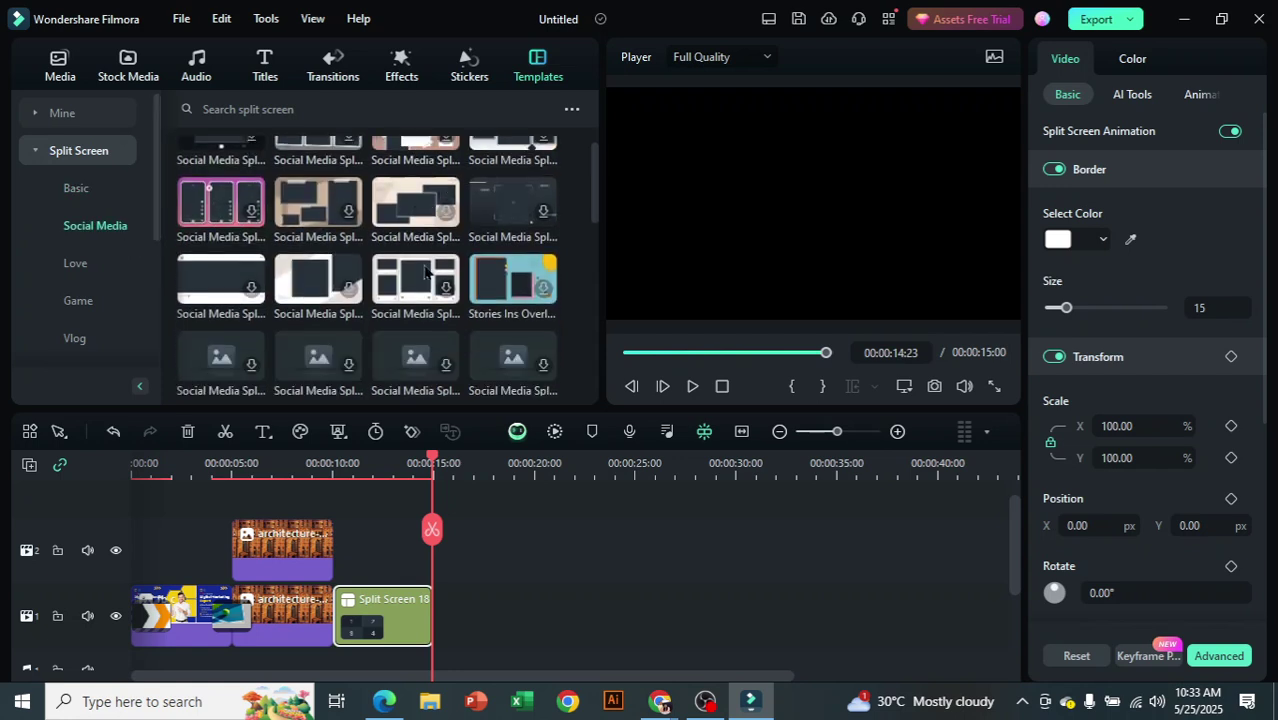
{"action": "scroll", "coordinate": [345, 285], "scroll_direction": "down", "scroll_amount": 1}
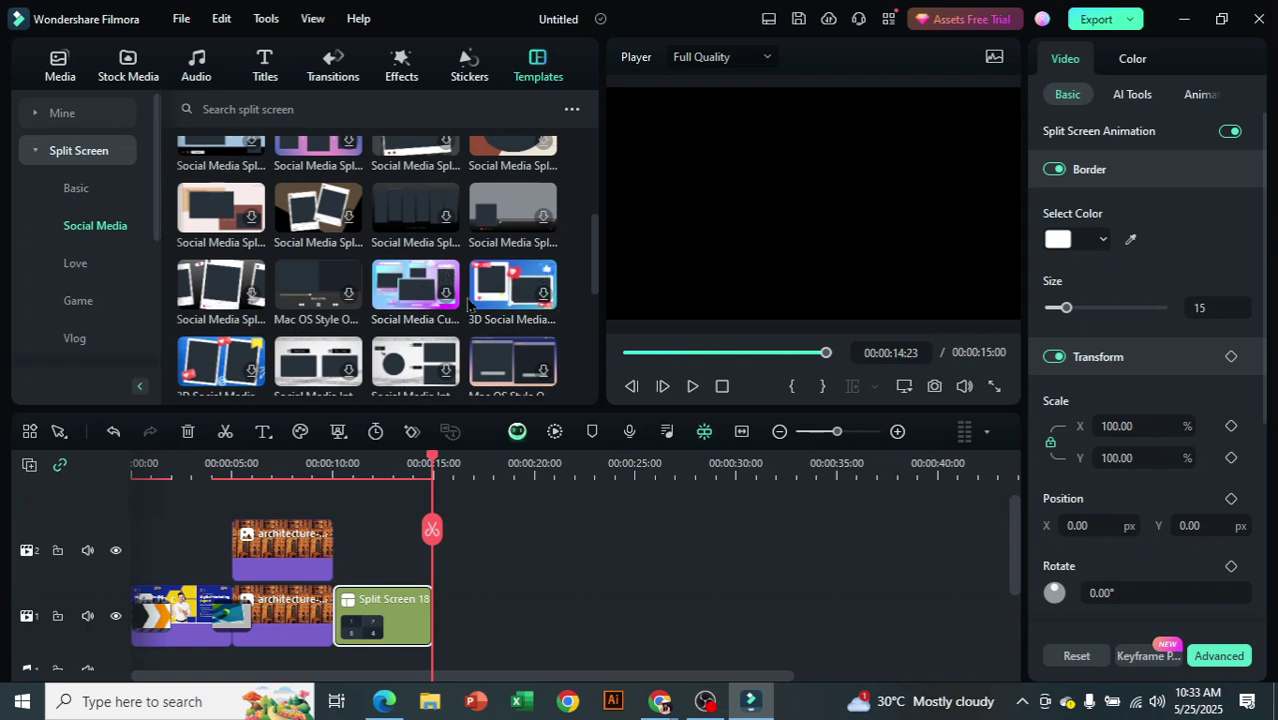
{"action": "scroll", "coordinate": [470, 300], "scroll_direction": "down", "scroll_amount": 3}
{"action": "scroll", "coordinate": [468, 306], "scroll_direction": "down", "scroll_amount": 1}
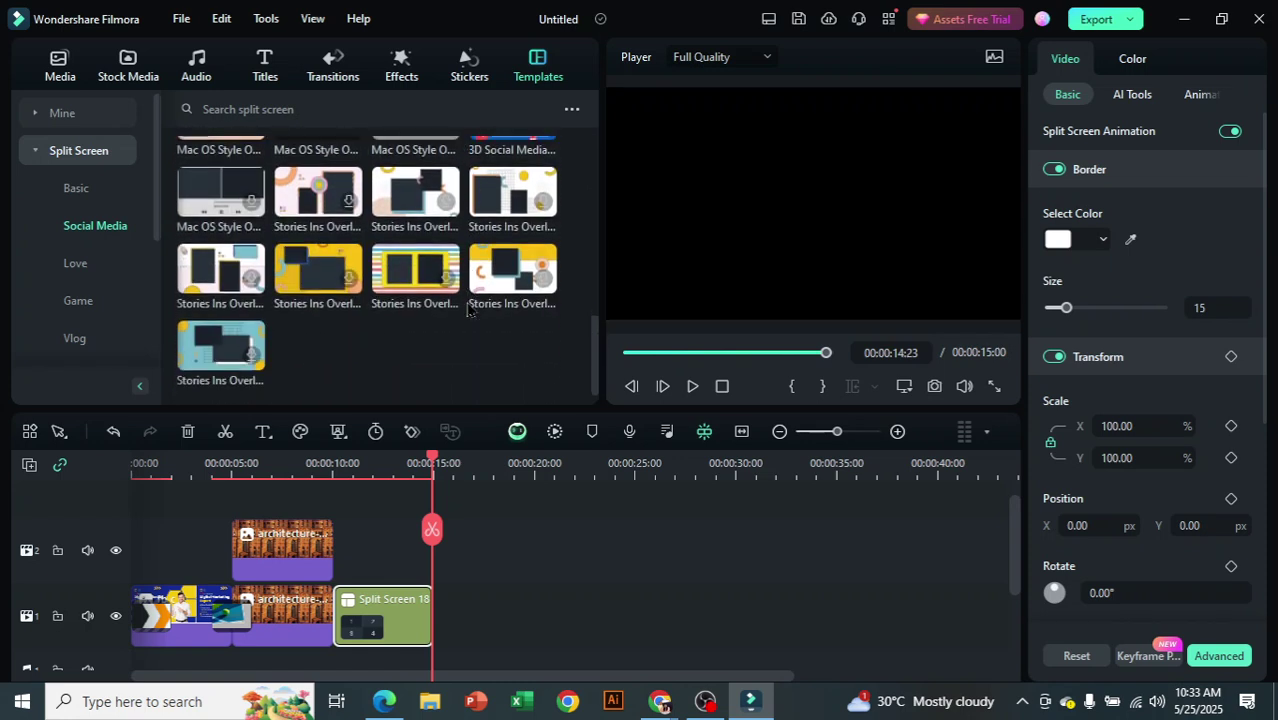
{"action": "scroll", "coordinate": [470, 310], "scroll_direction": "up", "scroll_amount": 5}
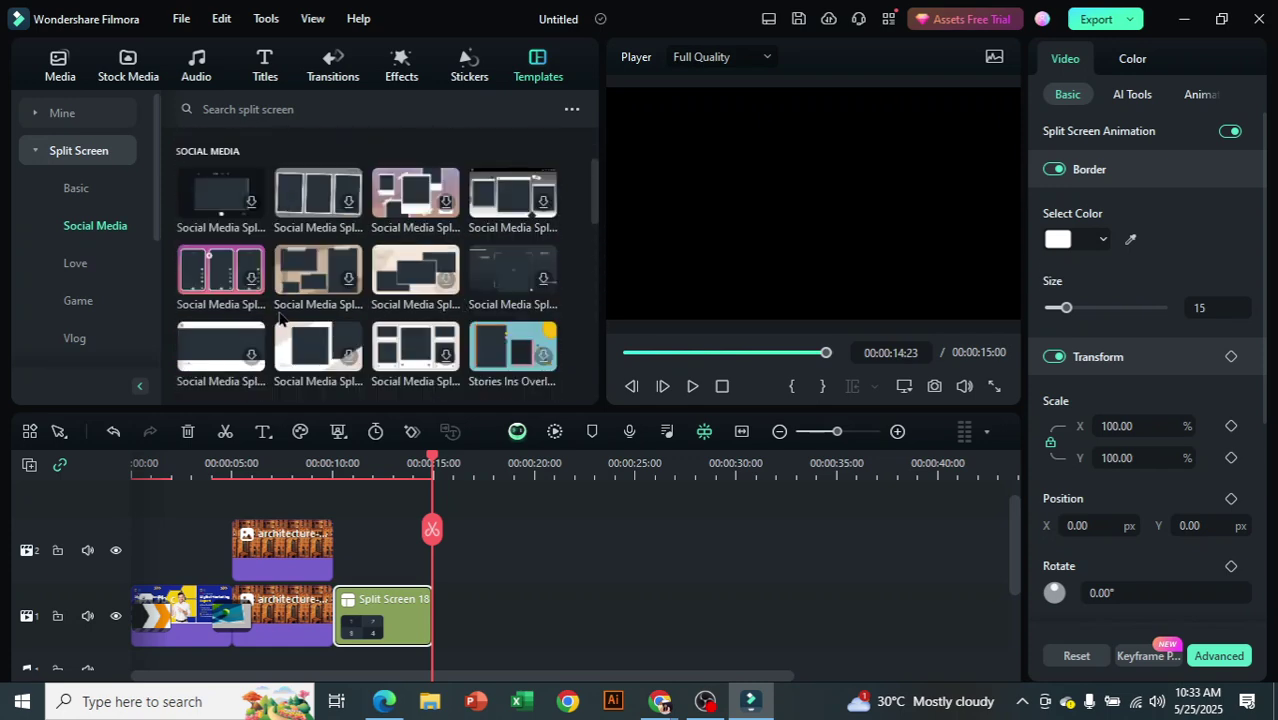
{"action": "left_click", "coordinate": [76, 264]}
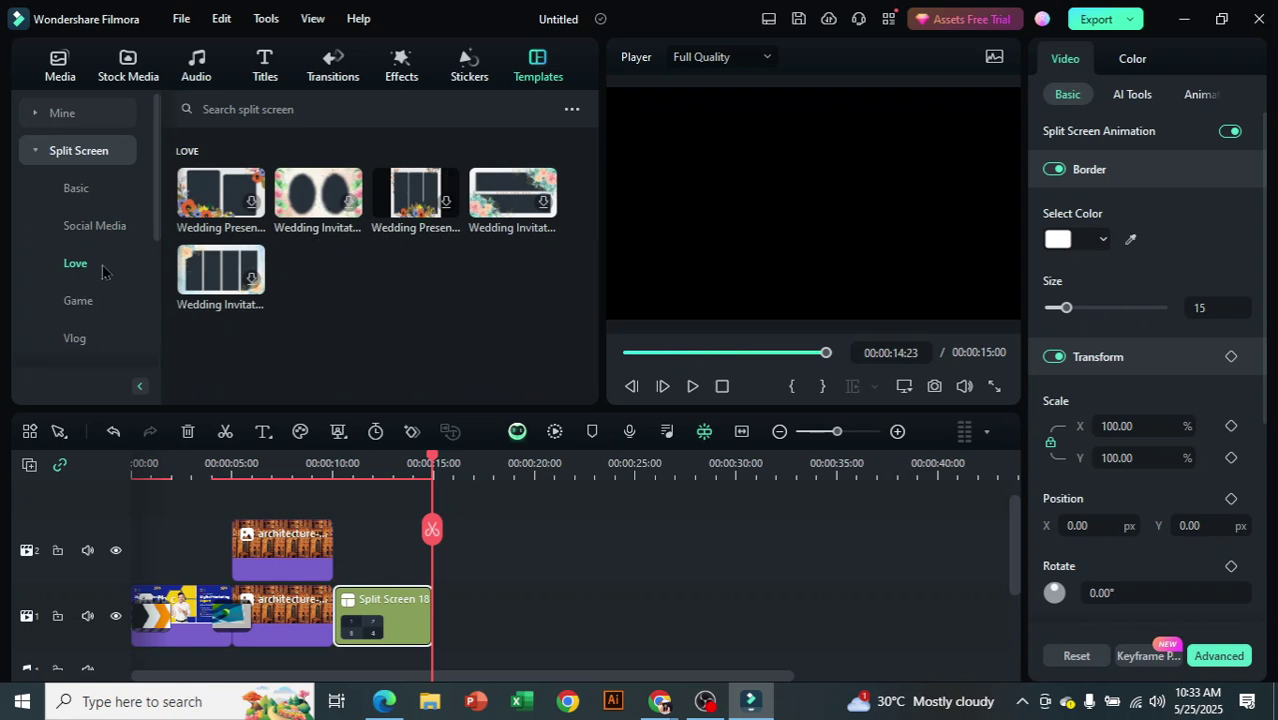
{"action": "scroll", "coordinate": [120, 304], "scroll_direction": "down", "scroll_amount": 2}
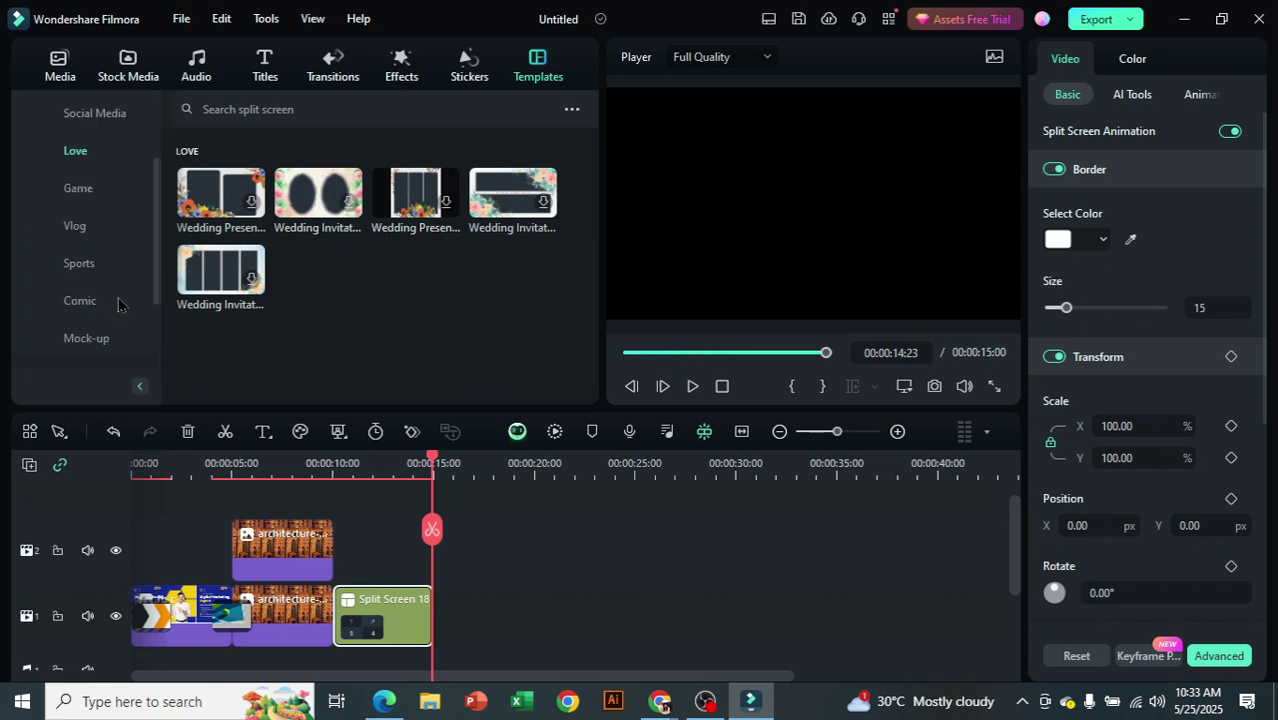
Add the orange and blue Gaming Fight VS template from the Game category after Split Screen 18 on track 1, and preview it
{"action": "left_click", "coordinate": [103, 192]}
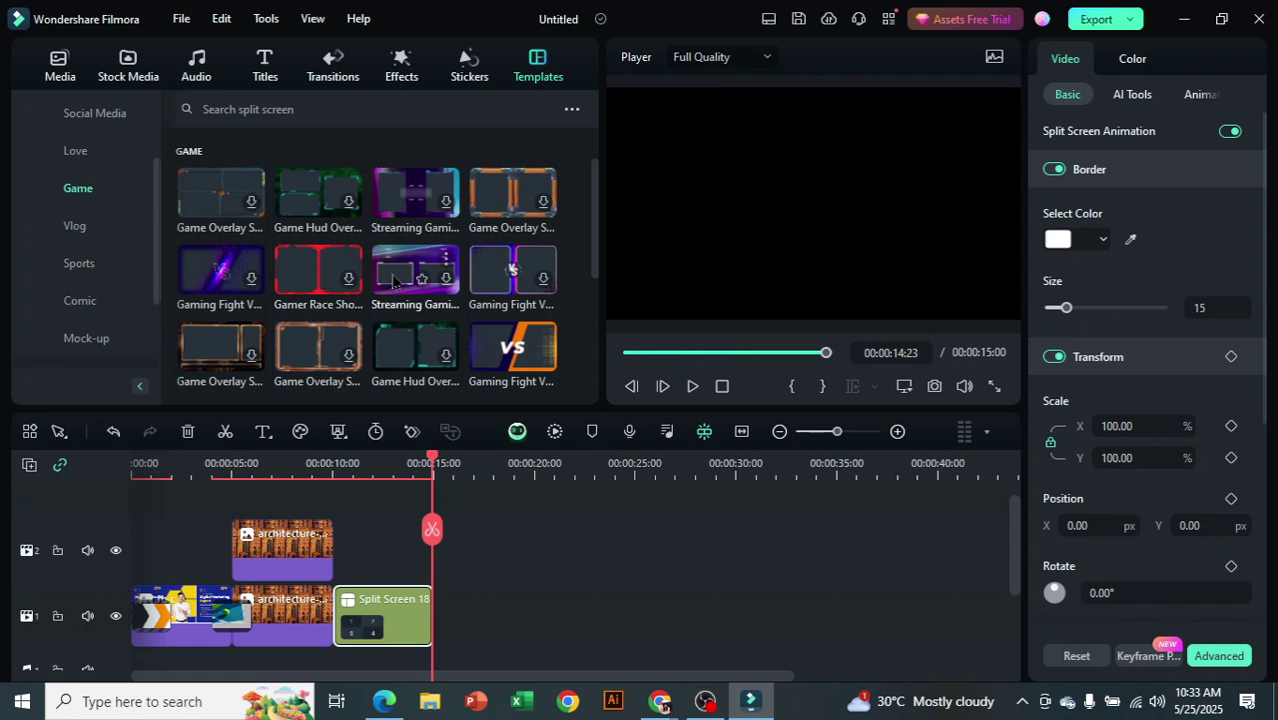
{"action": "scroll", "coordinate": [459, 289], "scroll_direction": "down", "scroll_amount": 3}
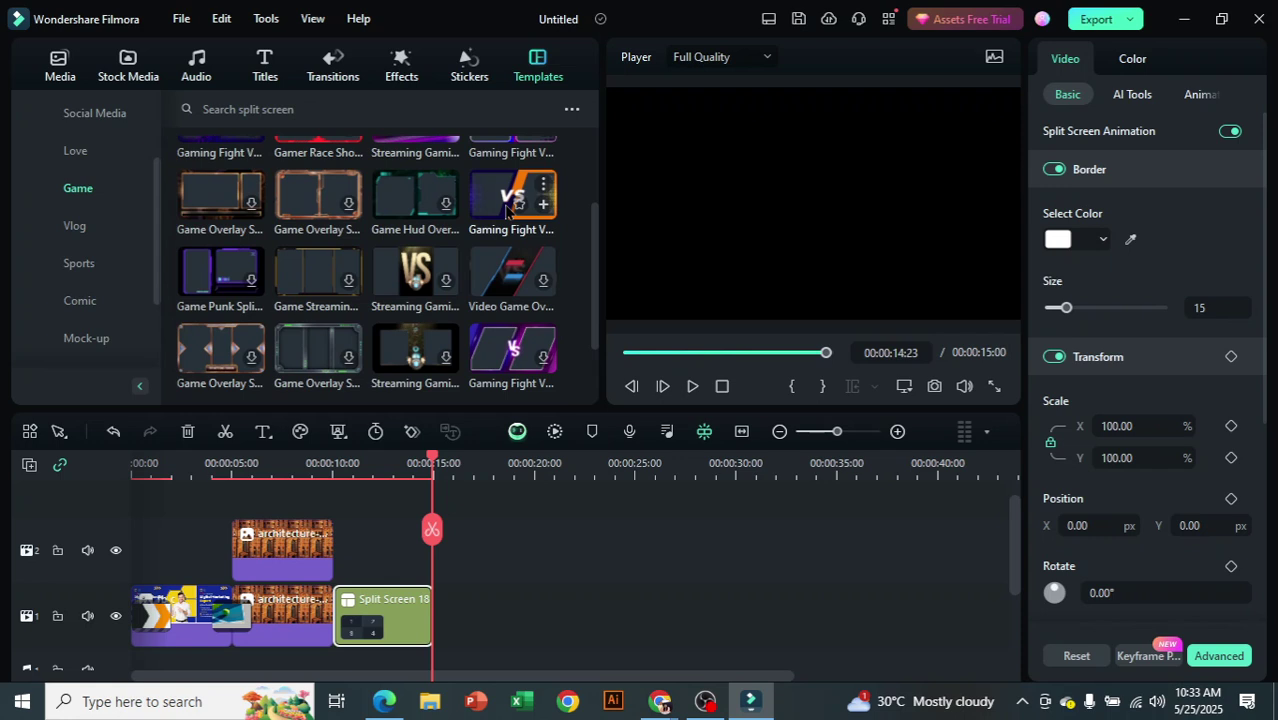
{"action": "left_click_drag", "start_coordinate": [503, 208], "coordinate": [441, 630]}
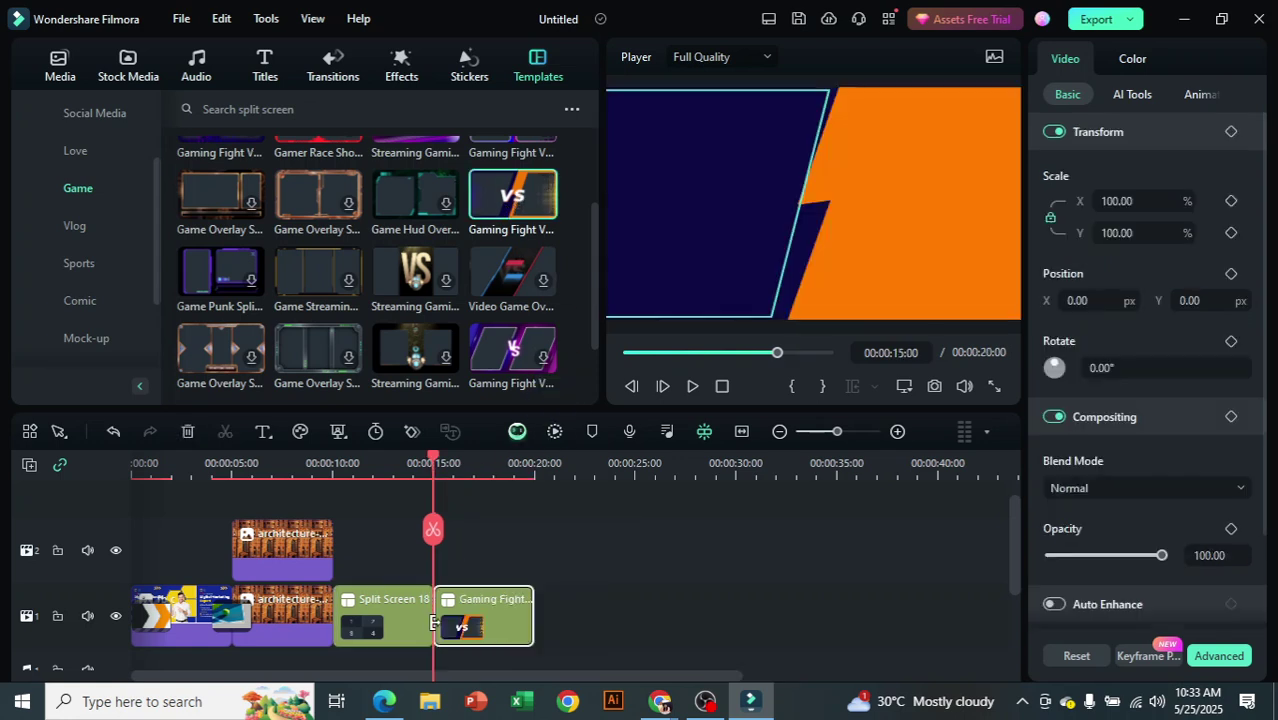
{"action": "left_click", "coordinate": [690, 390]}
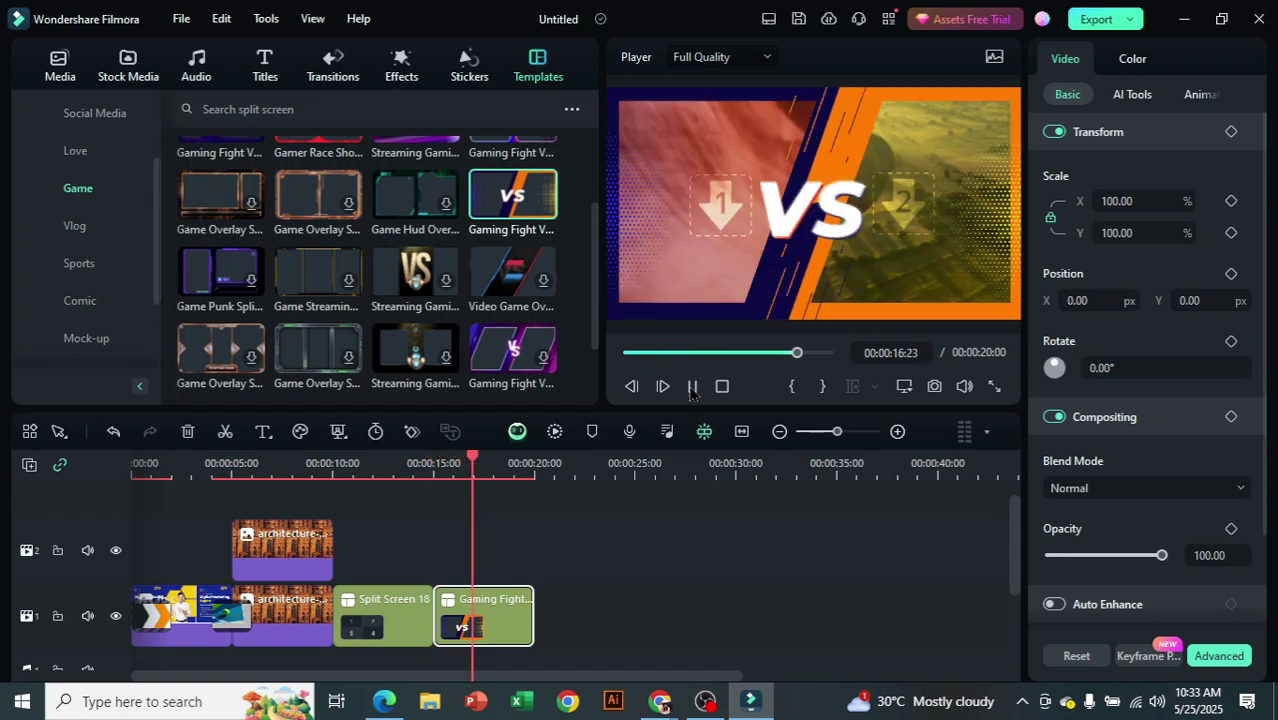
{"action": "left_click", "coordinate": [690, 390]}
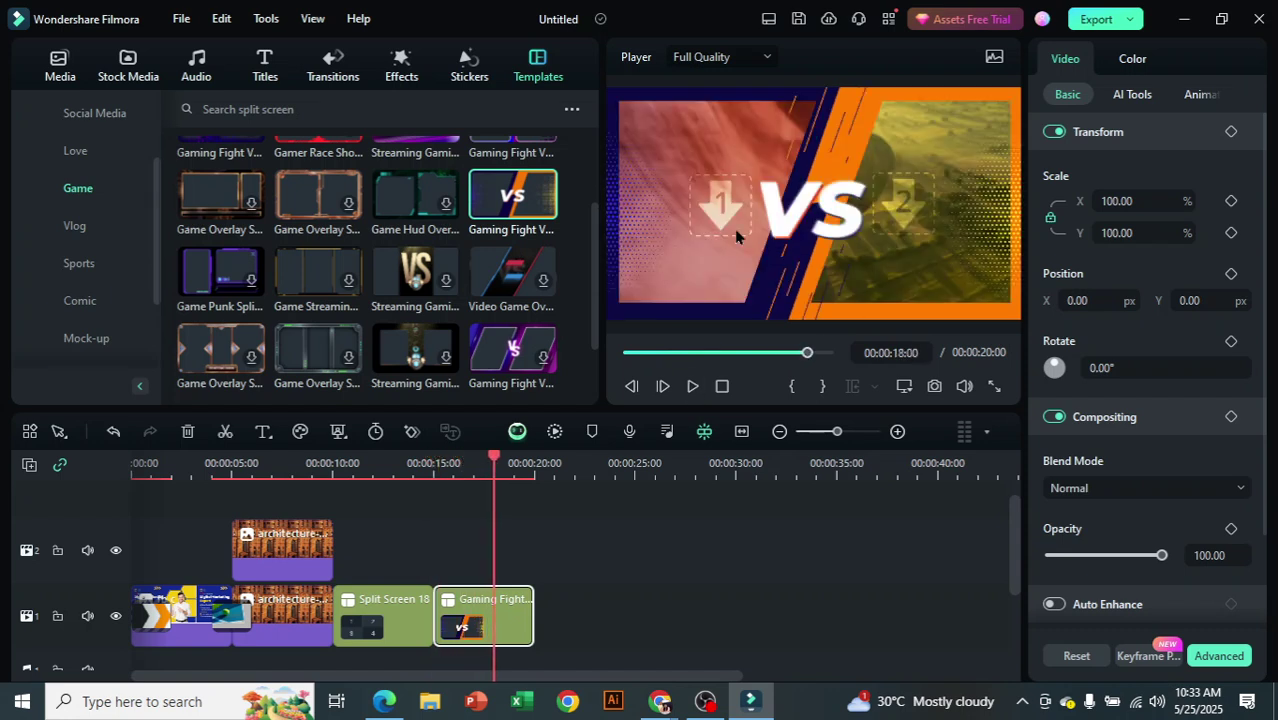
{"action": "left_click", "coordinate": [60, 66]}
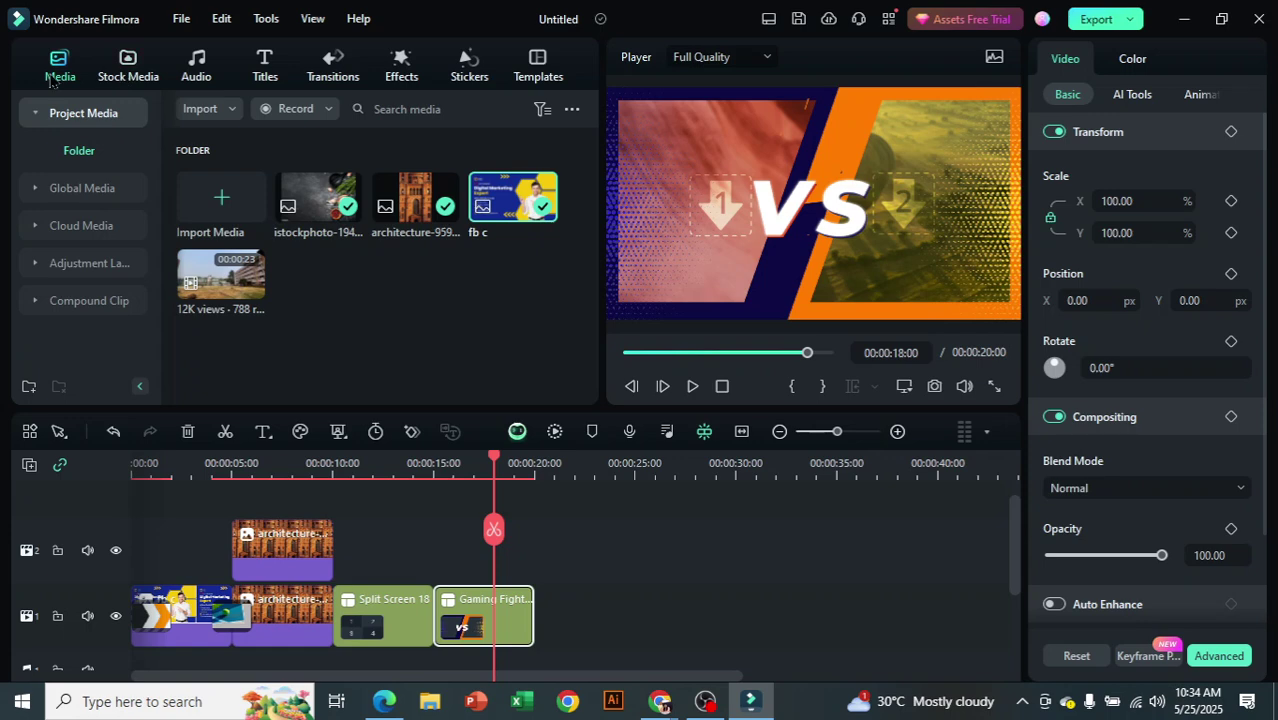
{"action": "left_click", "coordinate": [143, 68]}
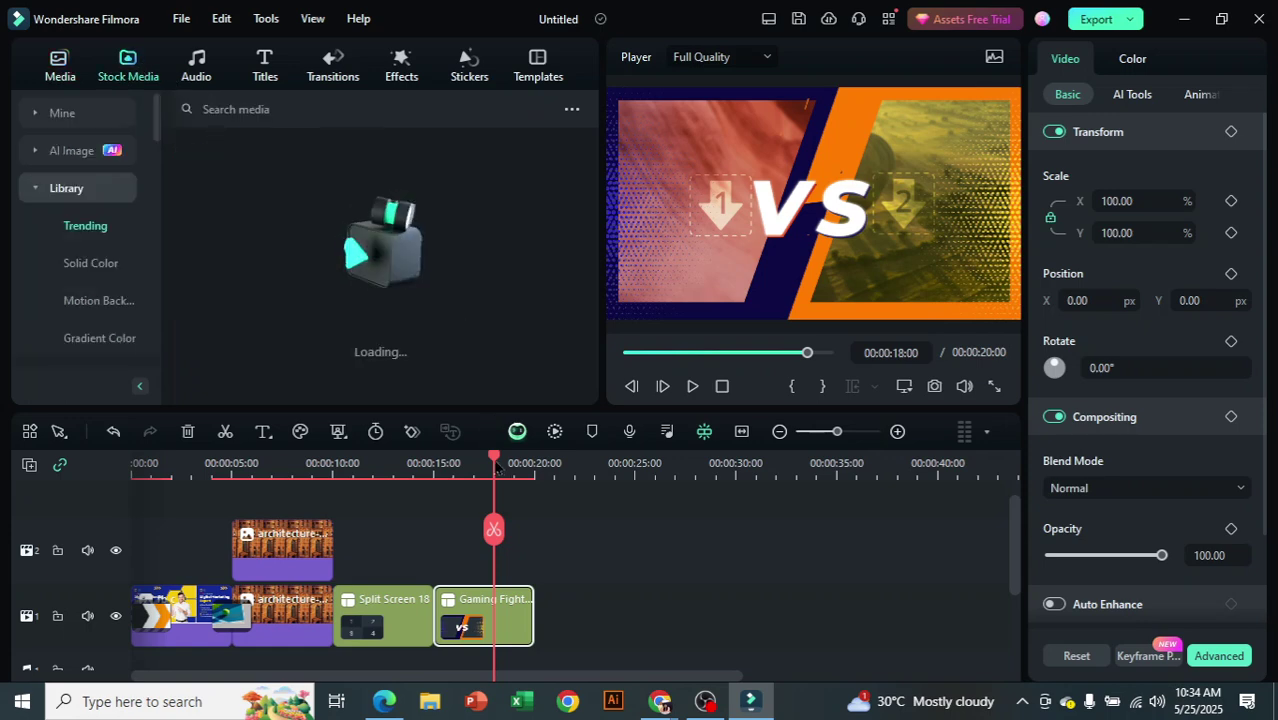
Insert Art Title 26 at 00:00:02:09 on track 2 above the fb c clip, and delete the gap before the title
{"action": "left_click", "coordinate": [166, 463]}
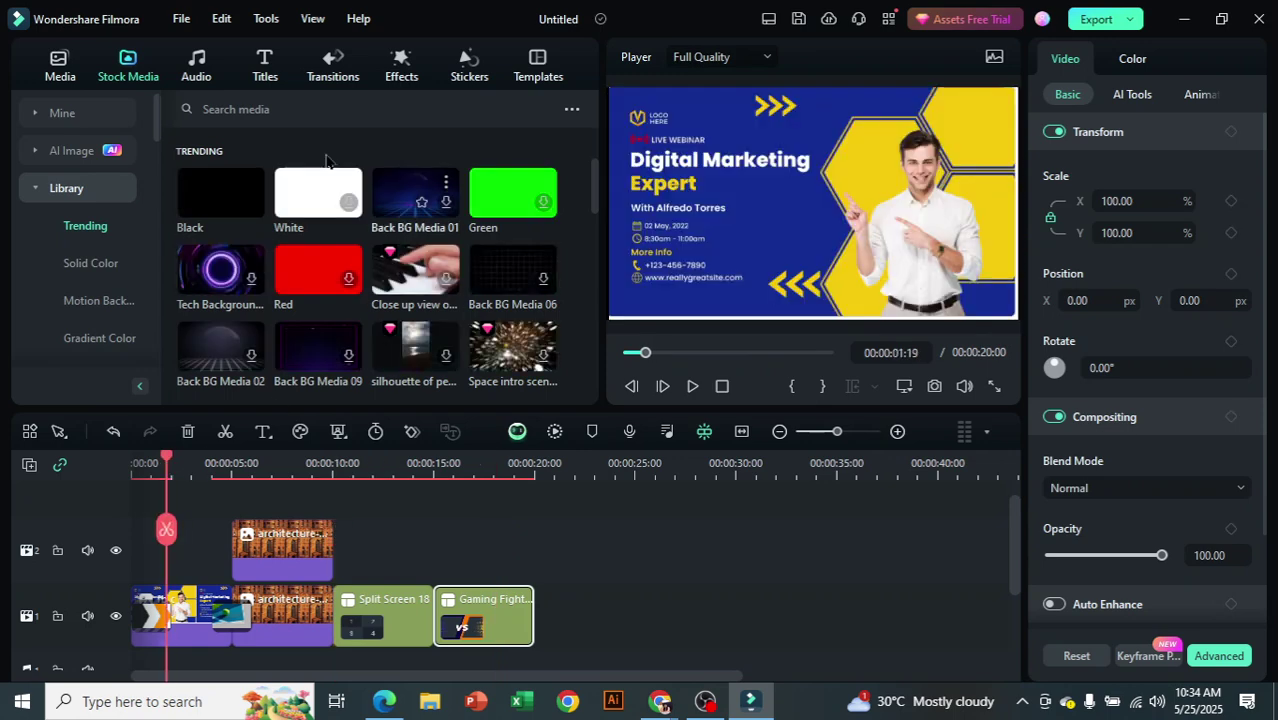
{"action": "left_click", "coordinate": [266, 72]}
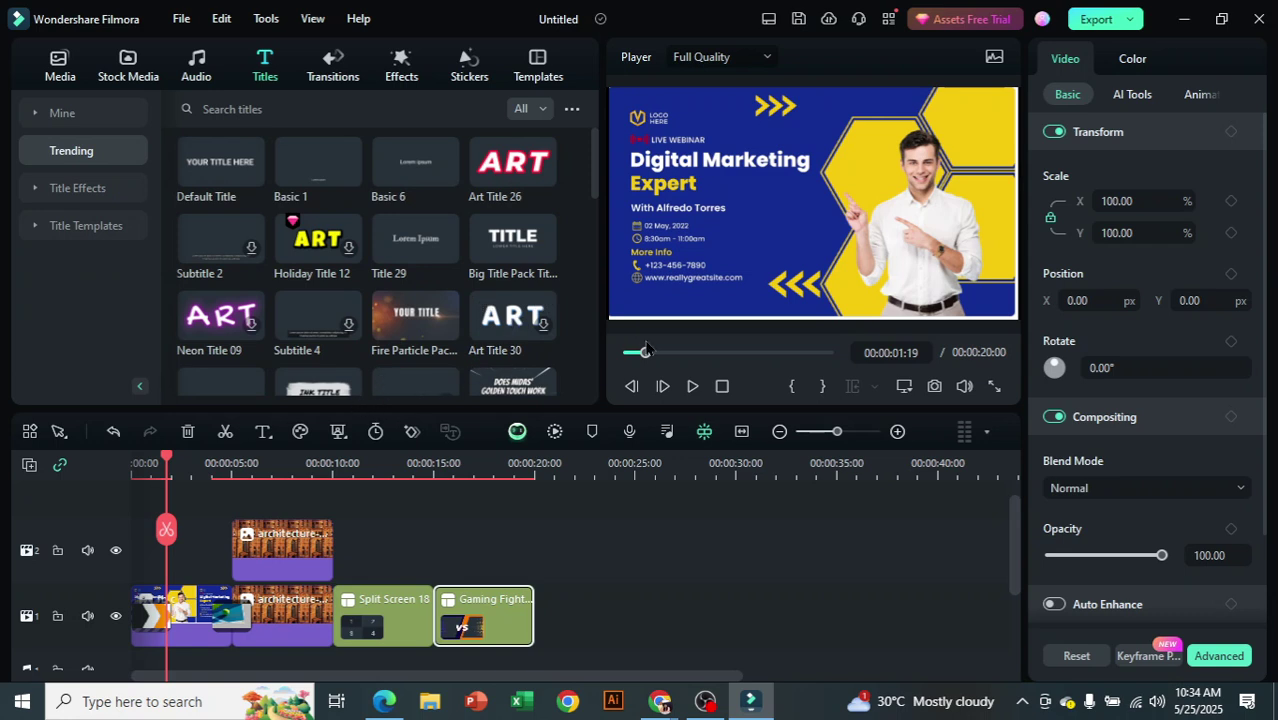
{"action": "mouse_move", "coordinate": [168, 466]}
{"action": "left_mouse_down"}
{"action": "mouse_move", "coordinate": [130, 466]}
{"action": "mouse_move", "coordinate": [182, 470]}
{"action": "left_mouse_up"}
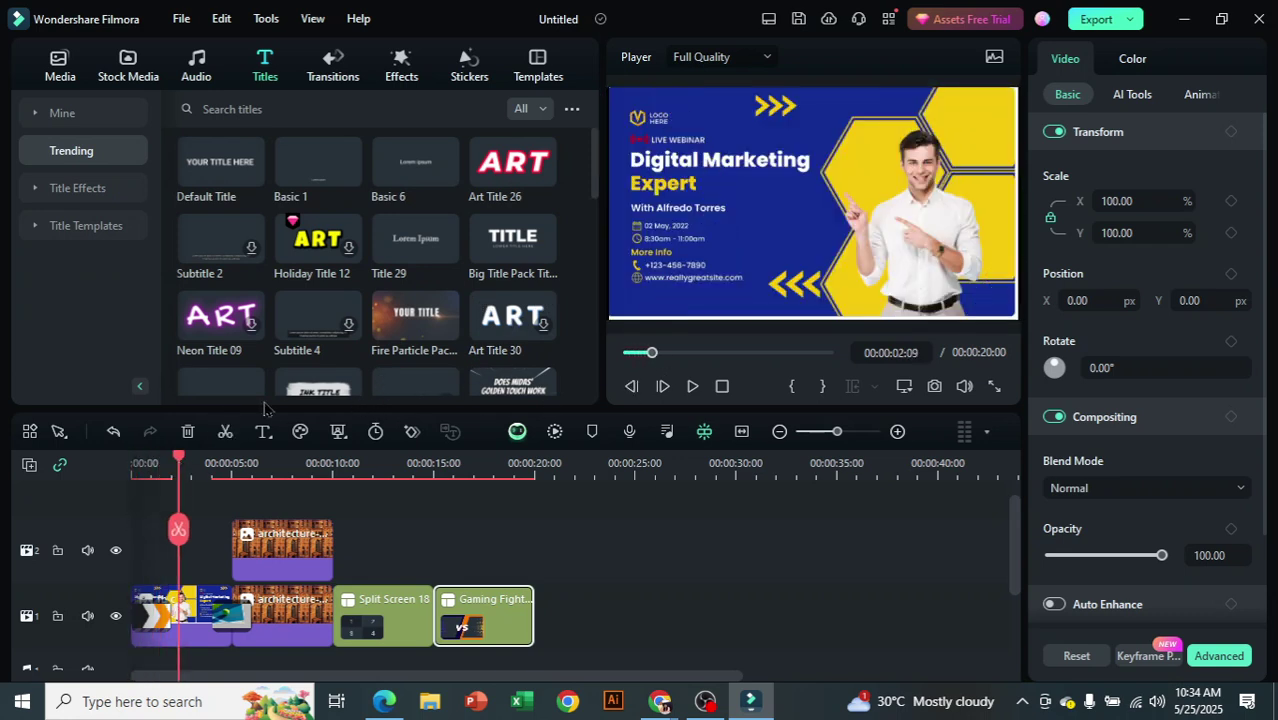
{"action": "scroll", "coordinate": [519, 238], "scroll_direction": "down", "scroll_amount": 2}
{"action": "scroll", "coordinate": [519, 238], "scroll_direction": "down", "scroll_amount": 4}
{"action": "scroll", "coordinate": [470, 300], "scroll_direction": "up", "scroll_amount": 2}
{"action": "scroll", "coordinate": [470, 300], "scroll_direction": "up", "scroll_amount": 4}
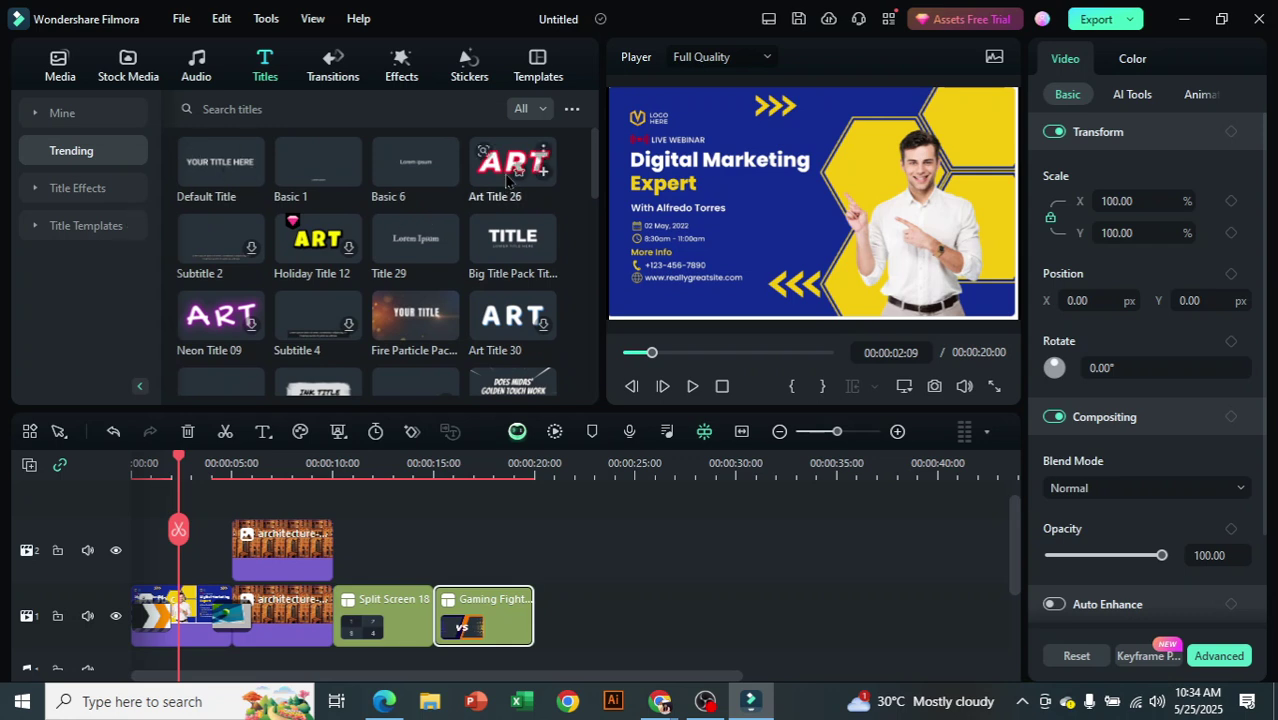
{"action": "left_click_drag", "start_coordinate": [518, 170], "coordinate": [190, 548]}
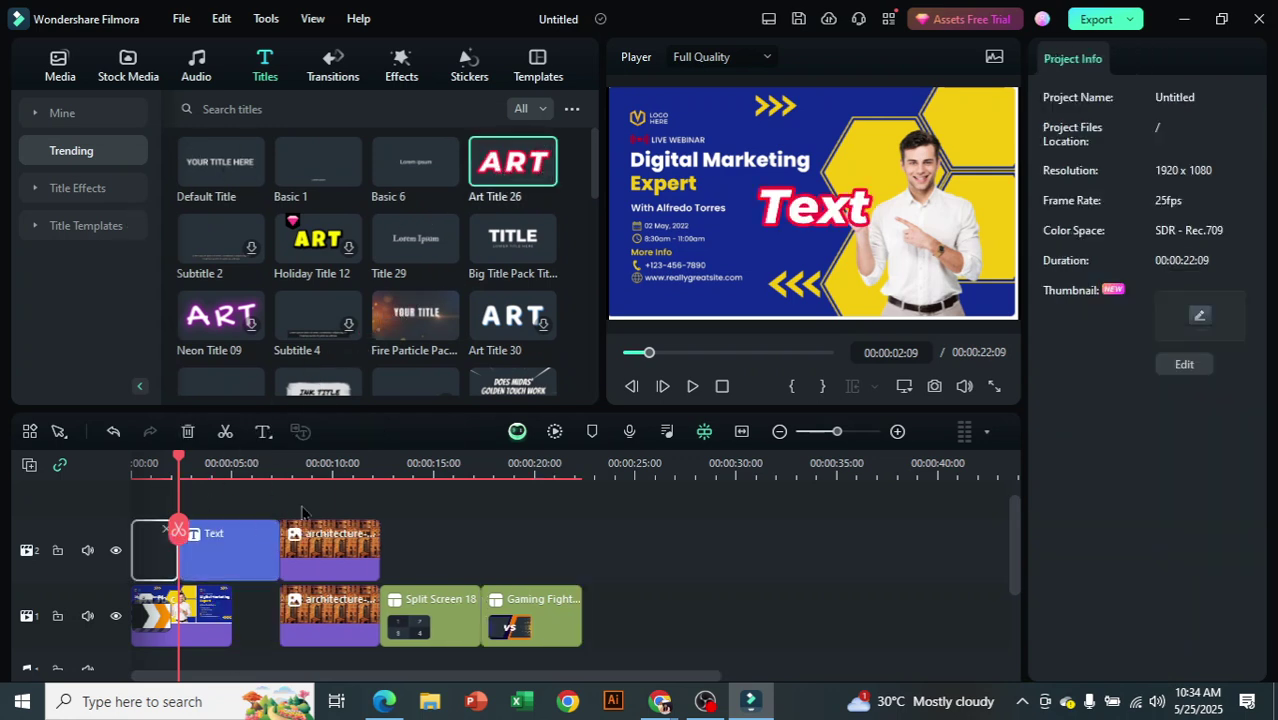
{"action": "left_click", "coordinate": [168, 538]}
{"action": "key", "text": "Delete"}
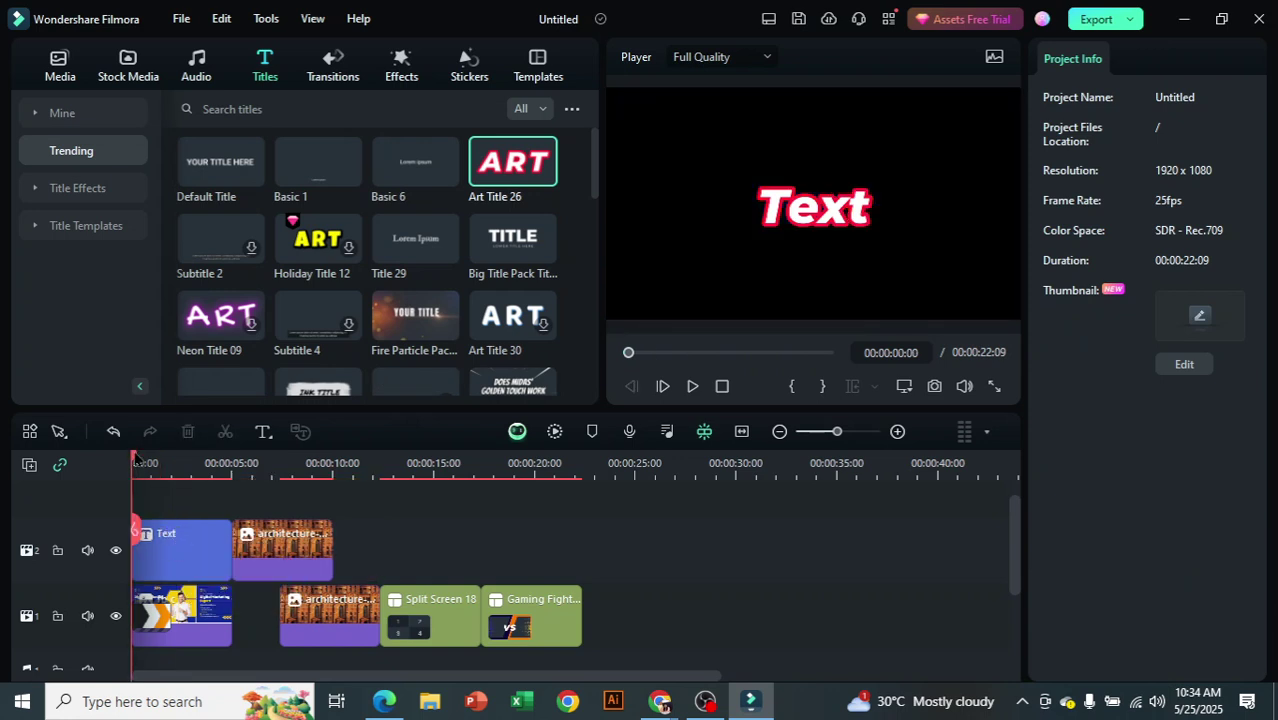
Preview the start of the timeline, change the title text to "Welcome", and shift it to the horizontal middle of the frame
{"action": "left_click", "coordinate": [692, 388]}
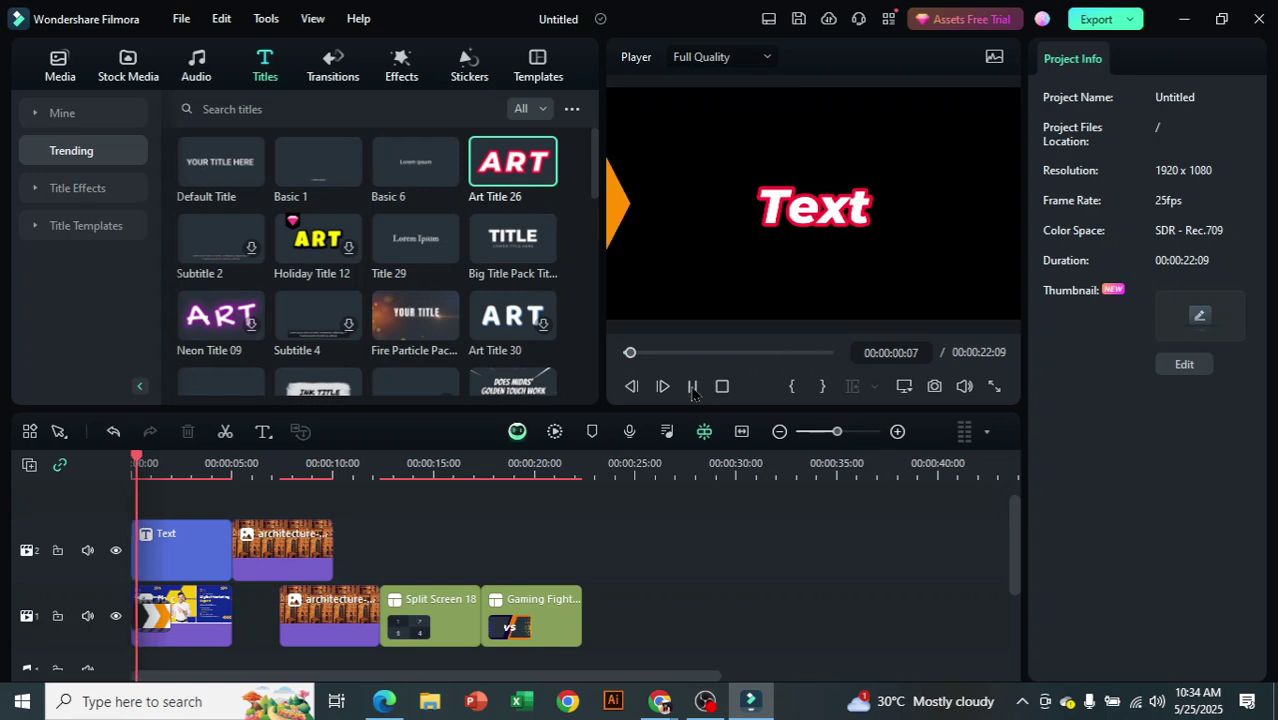
{"action": "left_click", "coordinate": [692, 388]}
{"action": "left_click", "coordinate": [803, 218]}
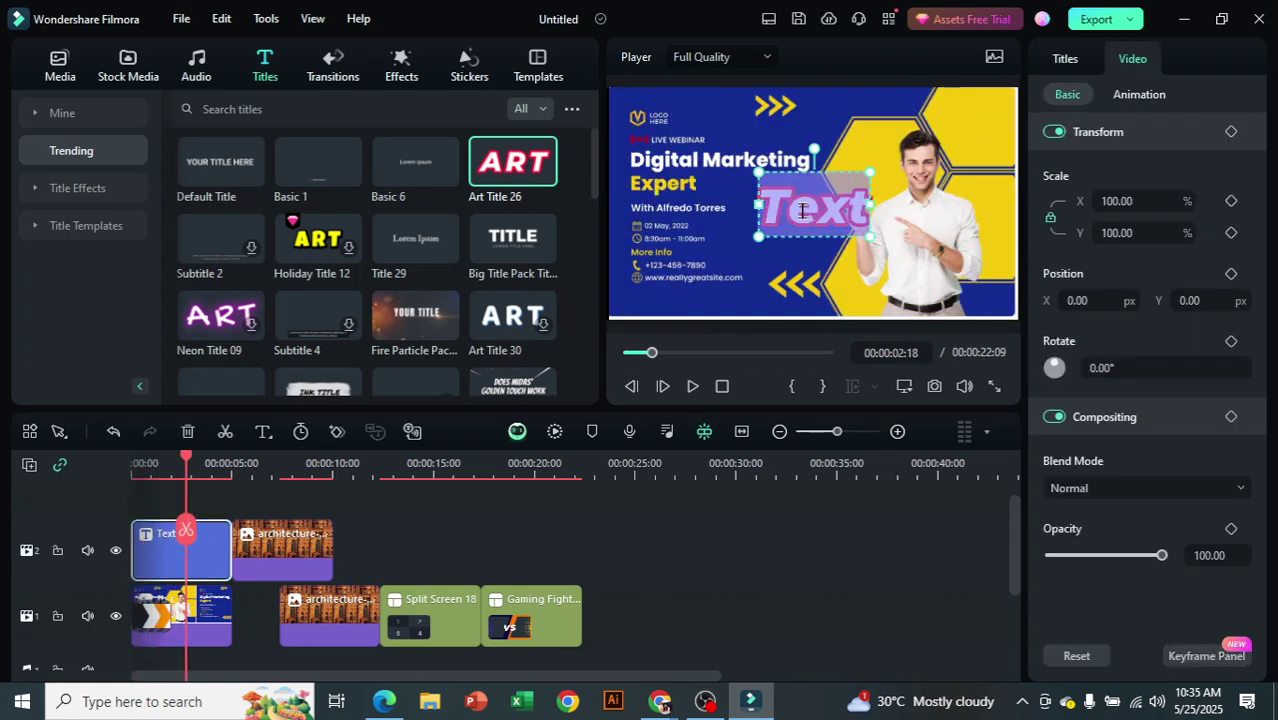
{"action": "key", "text": "BackSpace"}
{"action": "type", "text": "We"}
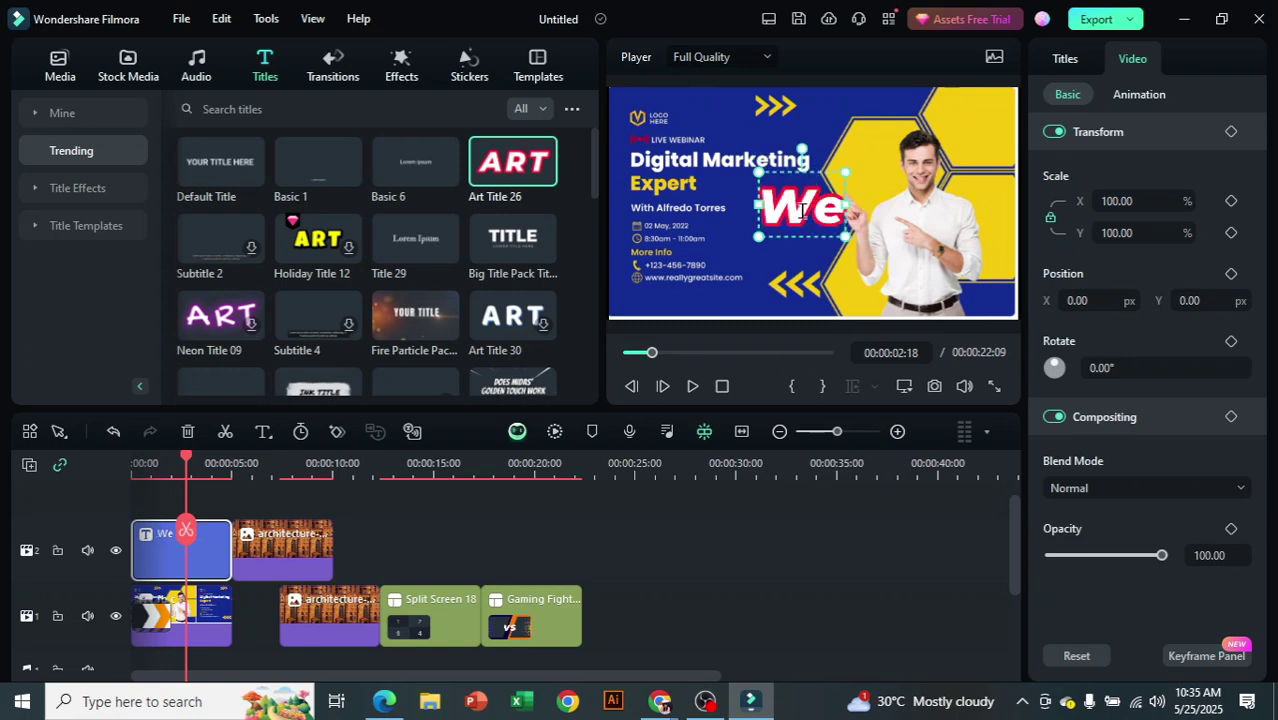
{"action": "type", "text": "lcome"}
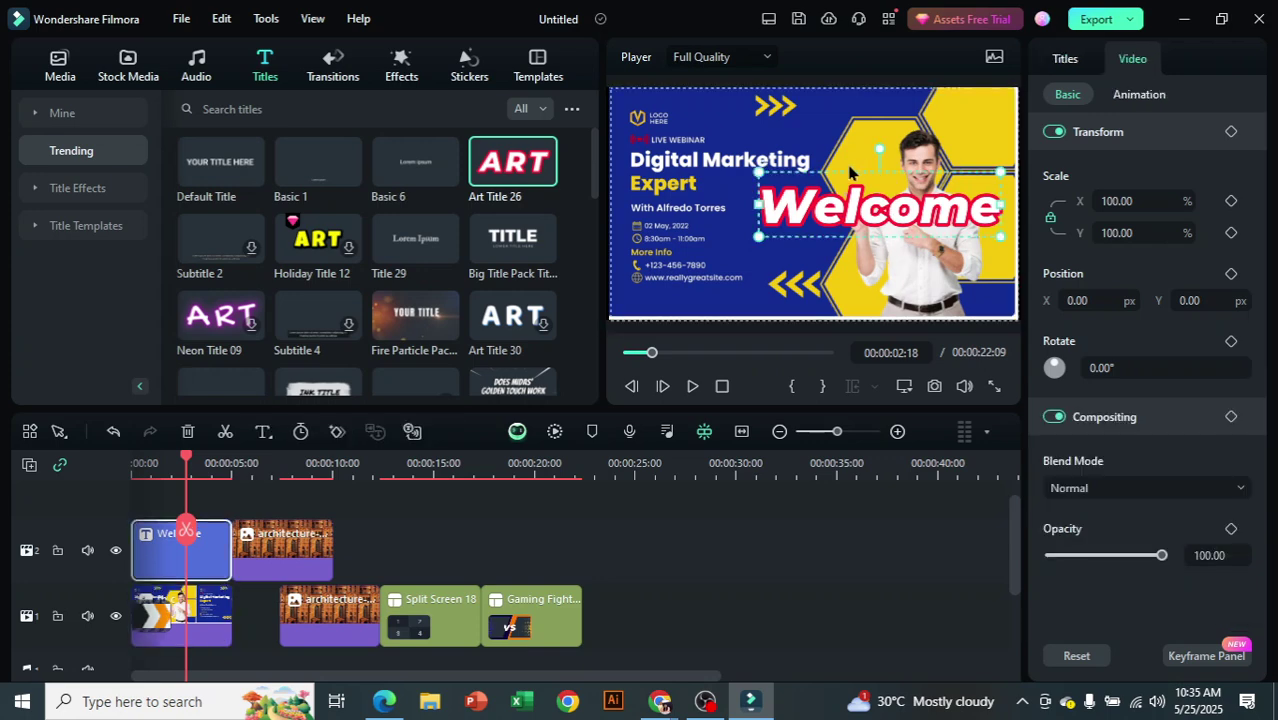
{"action": "left_click_drag", "start_coordinate": [870, 208], "coordinate": [806, 213]}
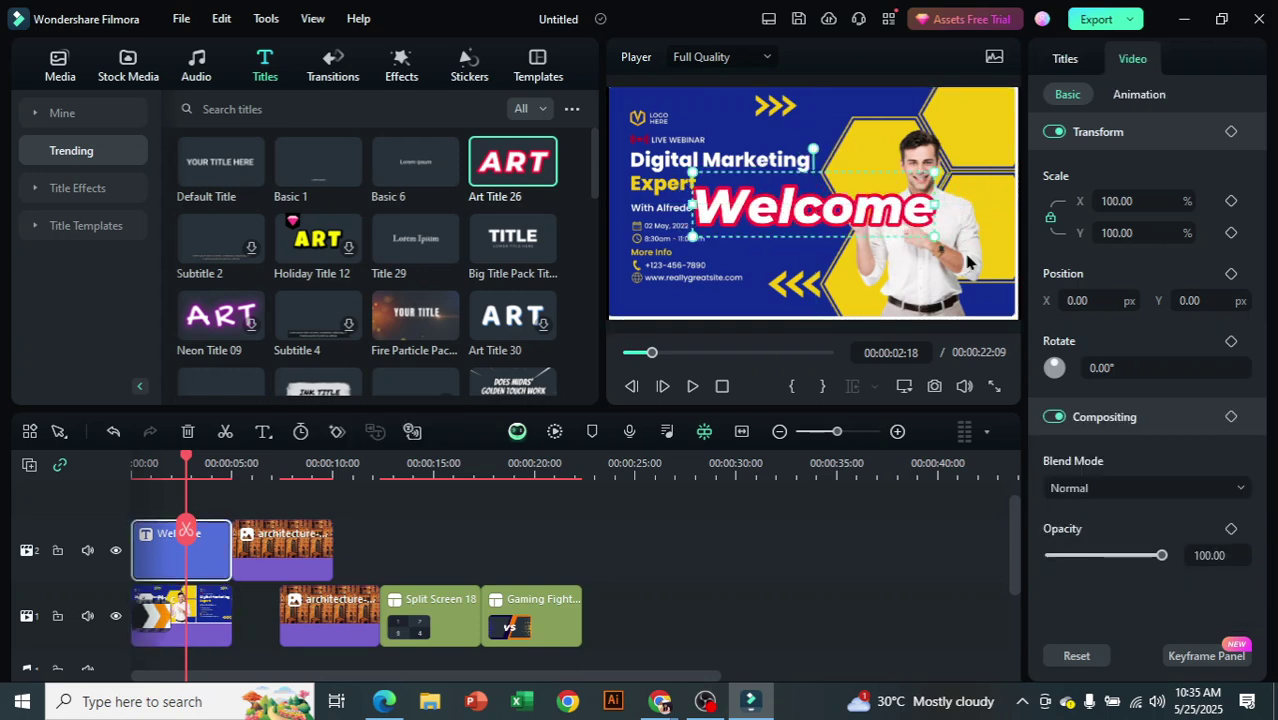
Compare text presets on the Welcome title, apply the yellow one with a black shadow, and lower the title to about Y -78 px
{"action": "left_click", "coordinate": [1064, 59]}
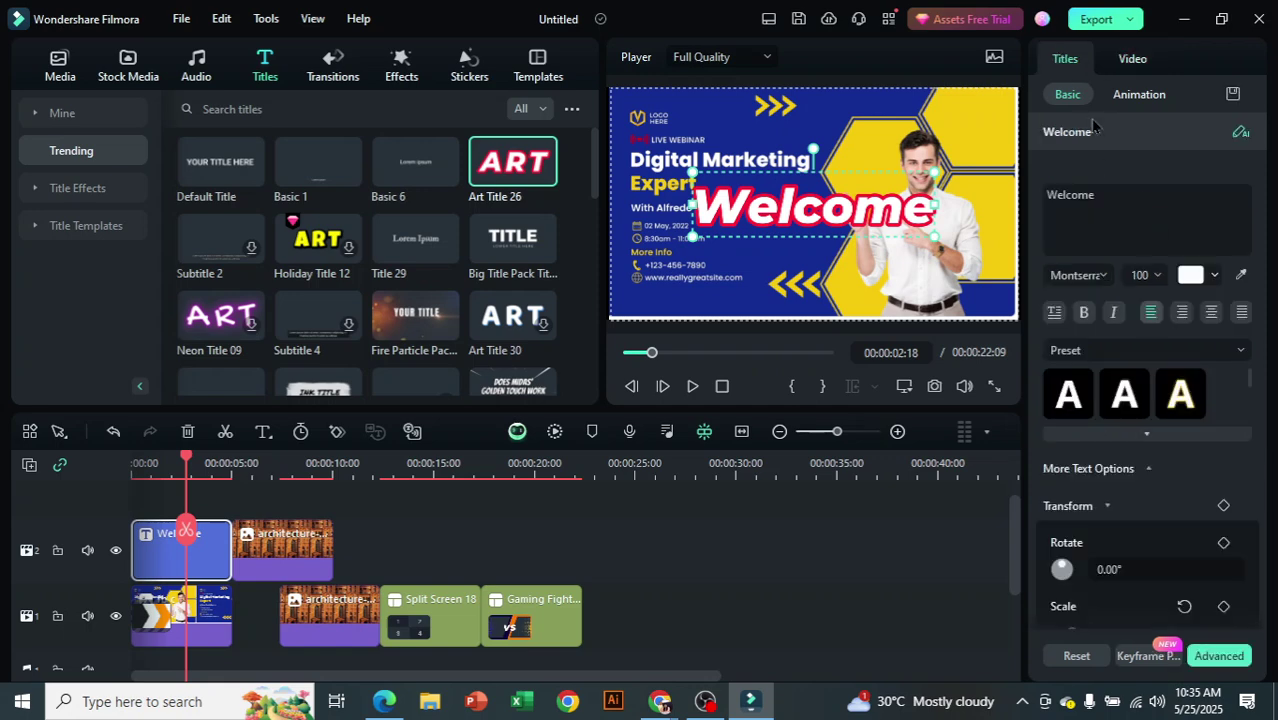
{"action": "scroll", "coordinate": [1165, 340], "scroll_direction": "down", "scroll_amount": 3}
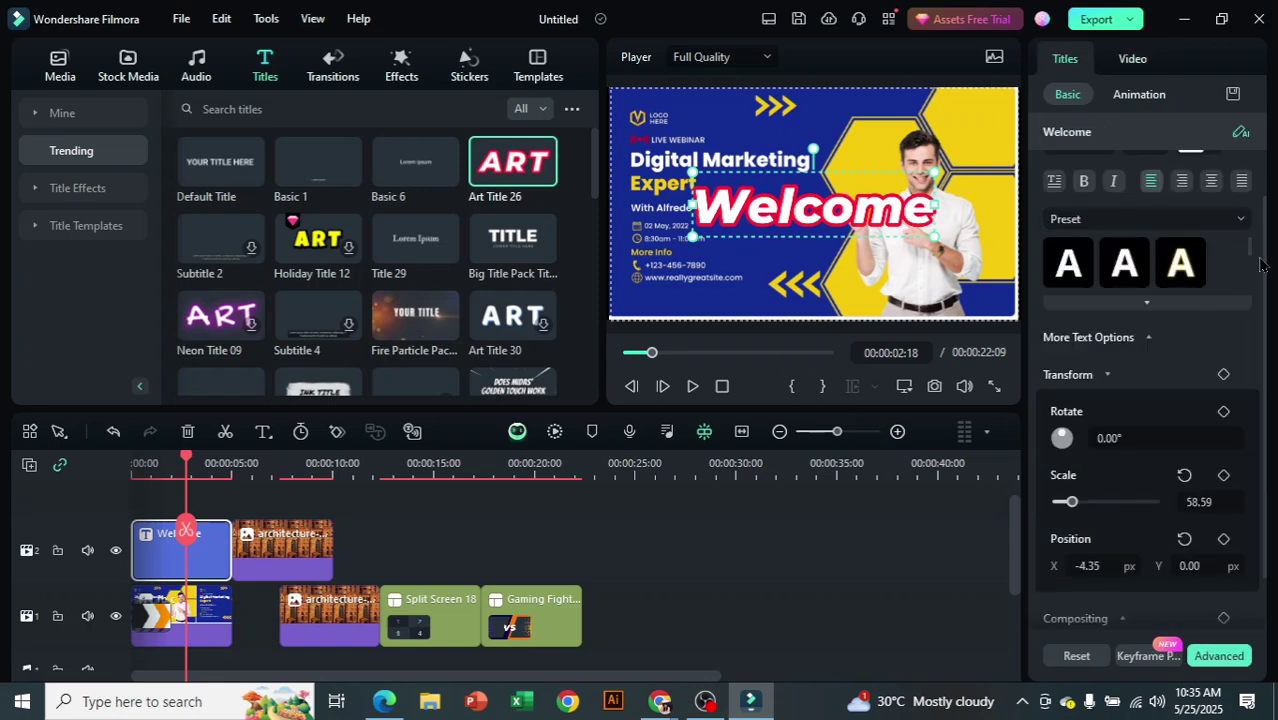
{"action": "left_click_drag", "start_coordinate": [1248, 247], "coordinate": [1248, 258]}
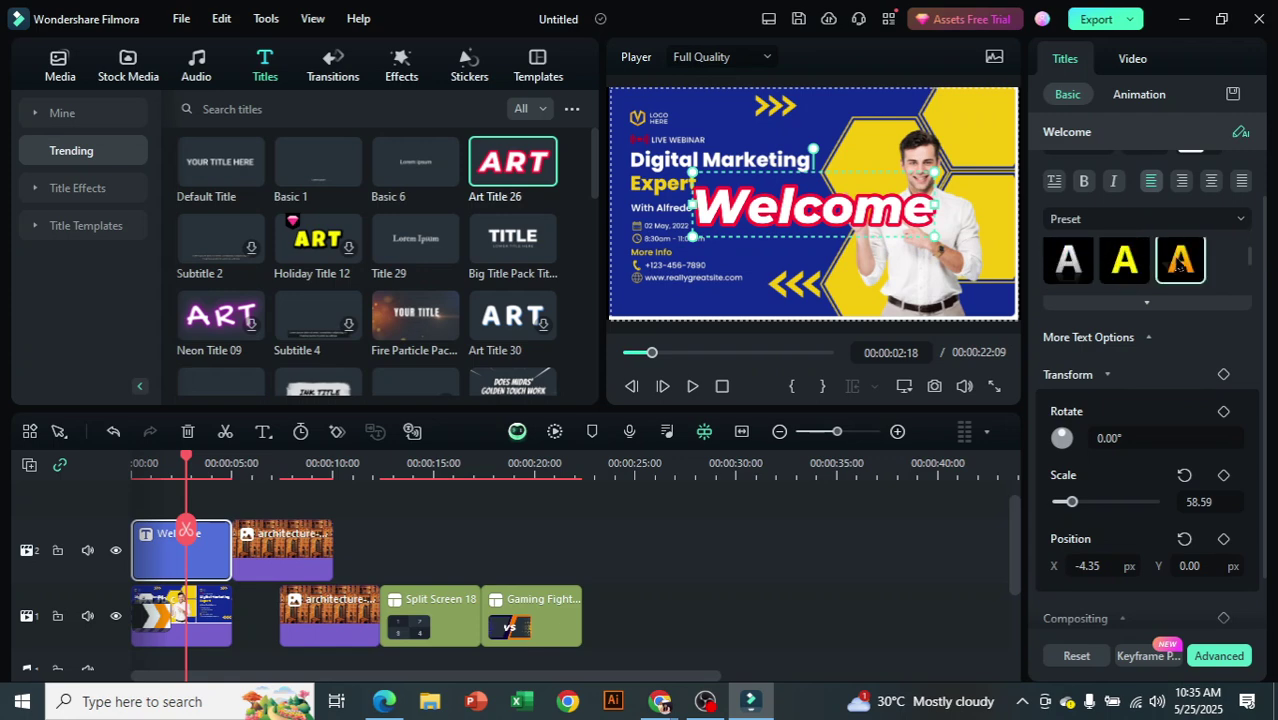
{"action": "left_click", "coordinate": [1124, 260]}
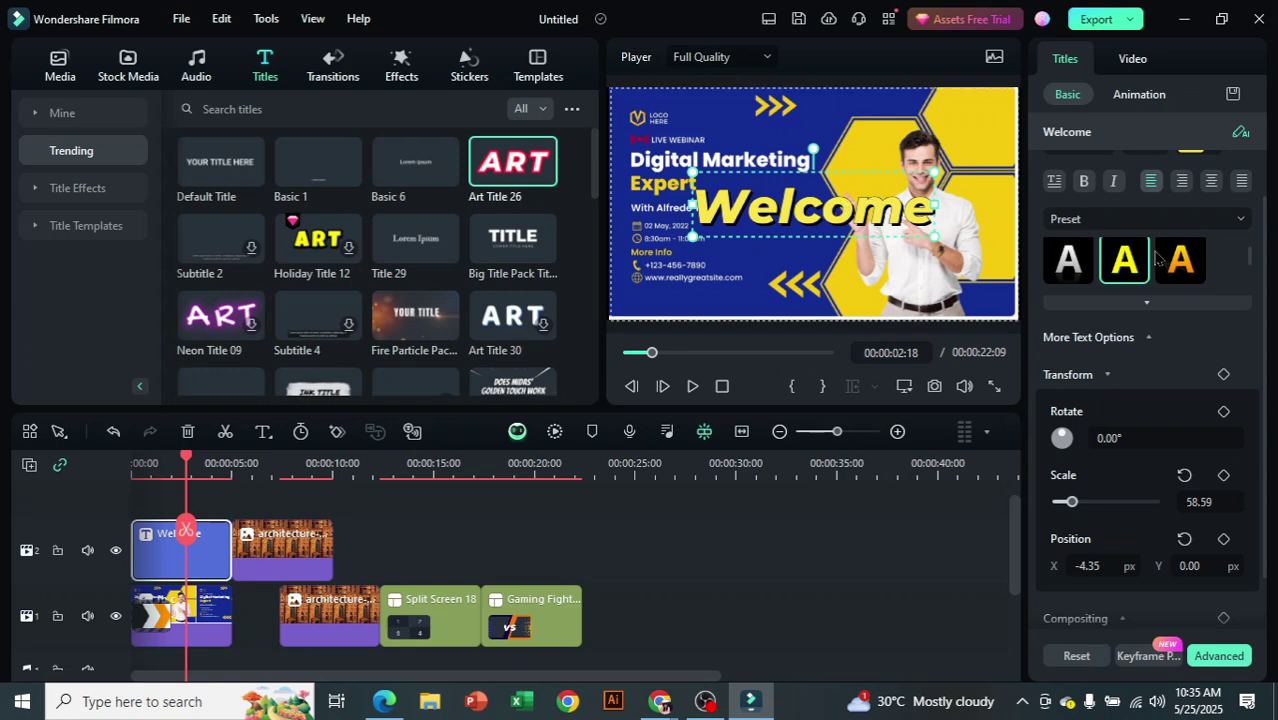
{"action": "left_click", "coordinate": [1180, 260]}
{"action": "left_click", "coordinate": [1124, 262]}
{"action": "left_click", "coordinate": [1074, 268]}
{"action": "left_click", "coordinate": [1124, 260]}
{"action": "left_click_drag", "start_coordinate": [841, 221], "coordinate": [873, 232]}
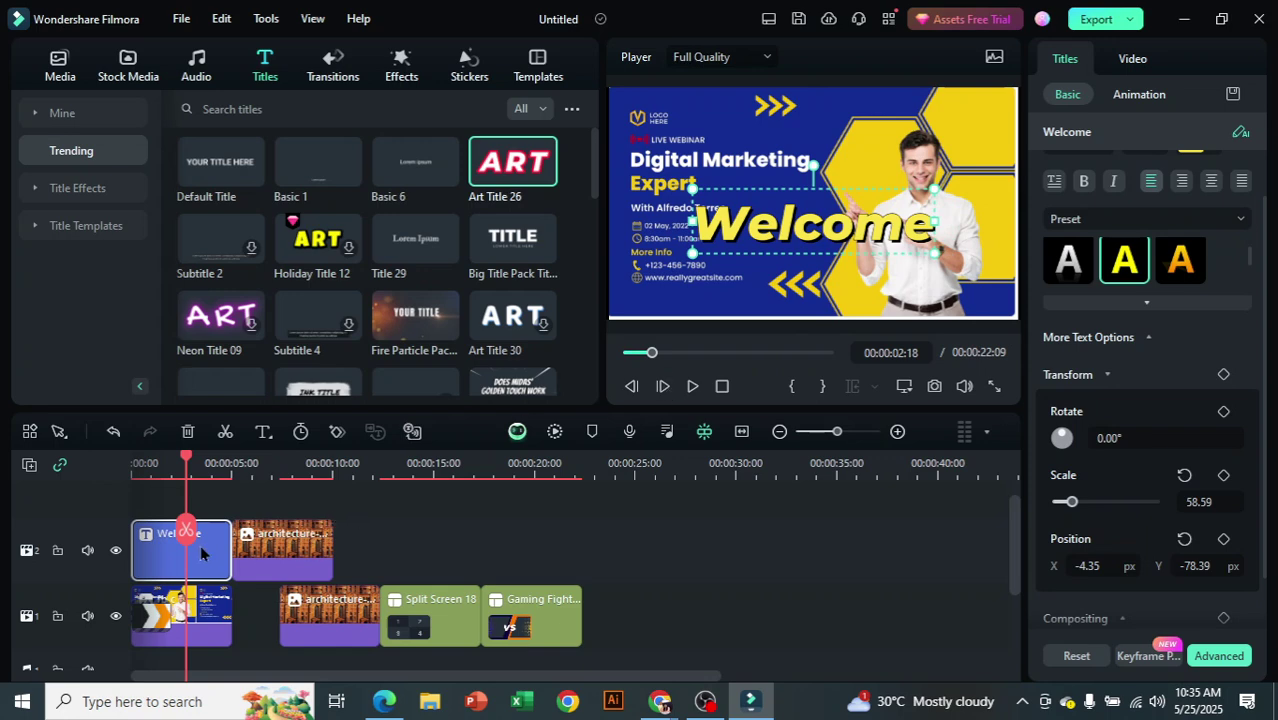
Move the Welcome title clip from track 2 up to a new track 3, keeping its start at the timeline's beginning
{"action": "scroll", "coordinate": [395, 565], "scroll_direction": "up", "scroll_amount": 1}
{"action": "scroll", "coordinate": [395, 565], "scroll_direction": "down", "scroll_amount": 2}
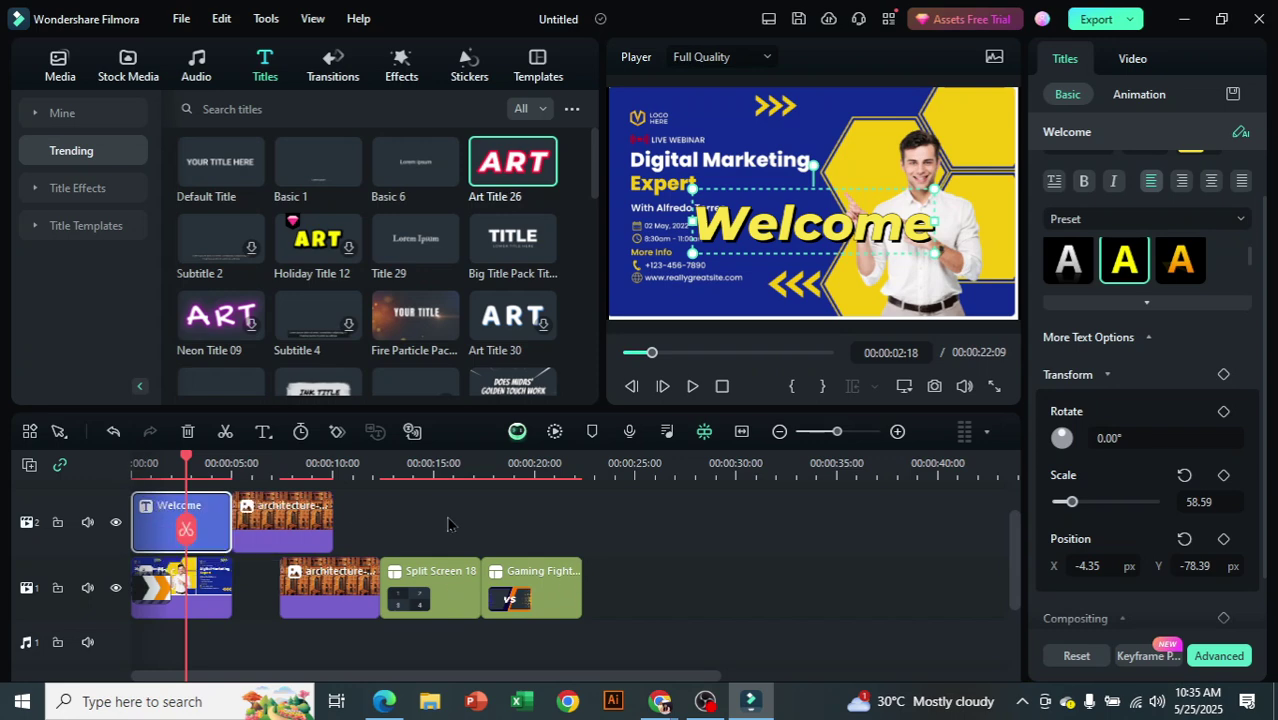
{"action": "scroll", "coordinate": [447, 524], "scroll_direction": "up", "scroll_amount": 2}
{"action": "left_click_drag", "start_coordinate": [200, 588], "coordinate": [193, 527]}
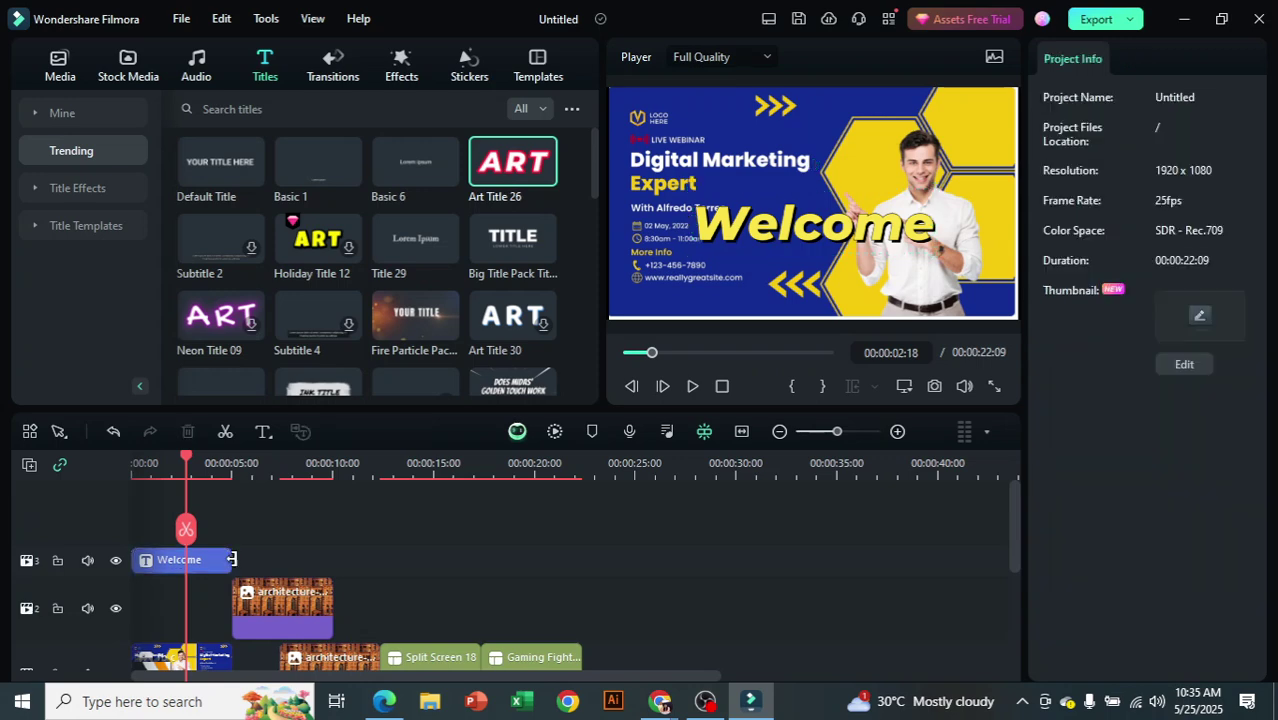
Extend the Welcome title clip on track 3 to end with the last clip on track 1, at 00:00:22:09
{"action": "left_click", "coordinate": [218, 570]}
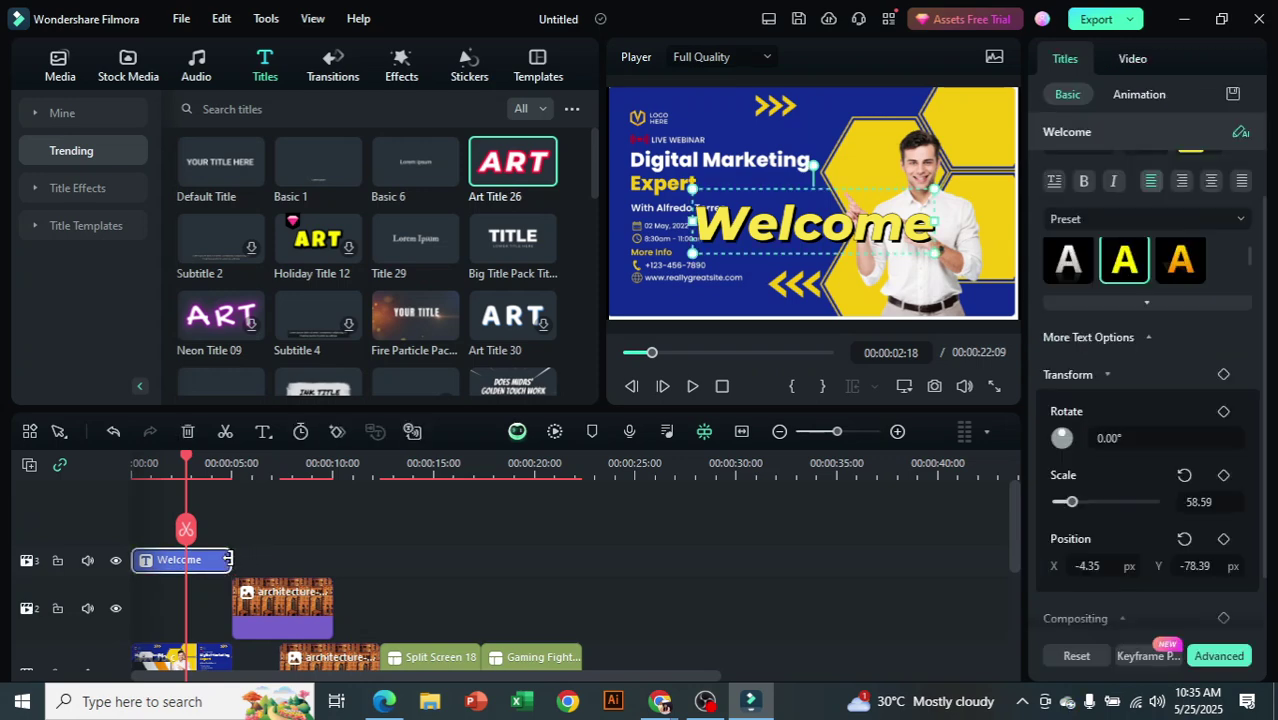
{"action": "left_click_drag", "start_coordinate": [227, 559], "coordinate": [581, 572]}
{"action": "scroll", "coordinate": [625, 577], "scroll_direction": "down", "scroll_amount": 1}
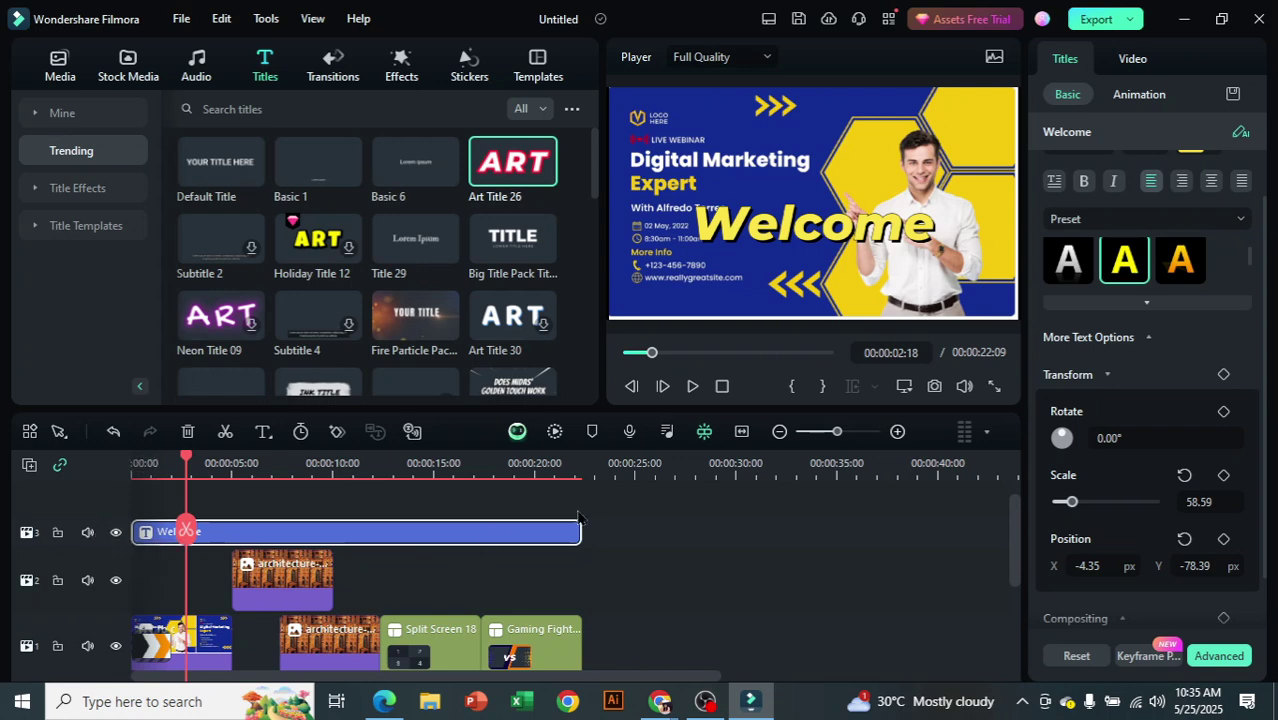
{"action": "scroll", "coordinate": [570, 590], "scroll_direction": "down", "scroll_amount": 3}
{"action": "scroll", "coordinate": [562, 592], "scroll_direction": "up", "scroll_amount": 4}
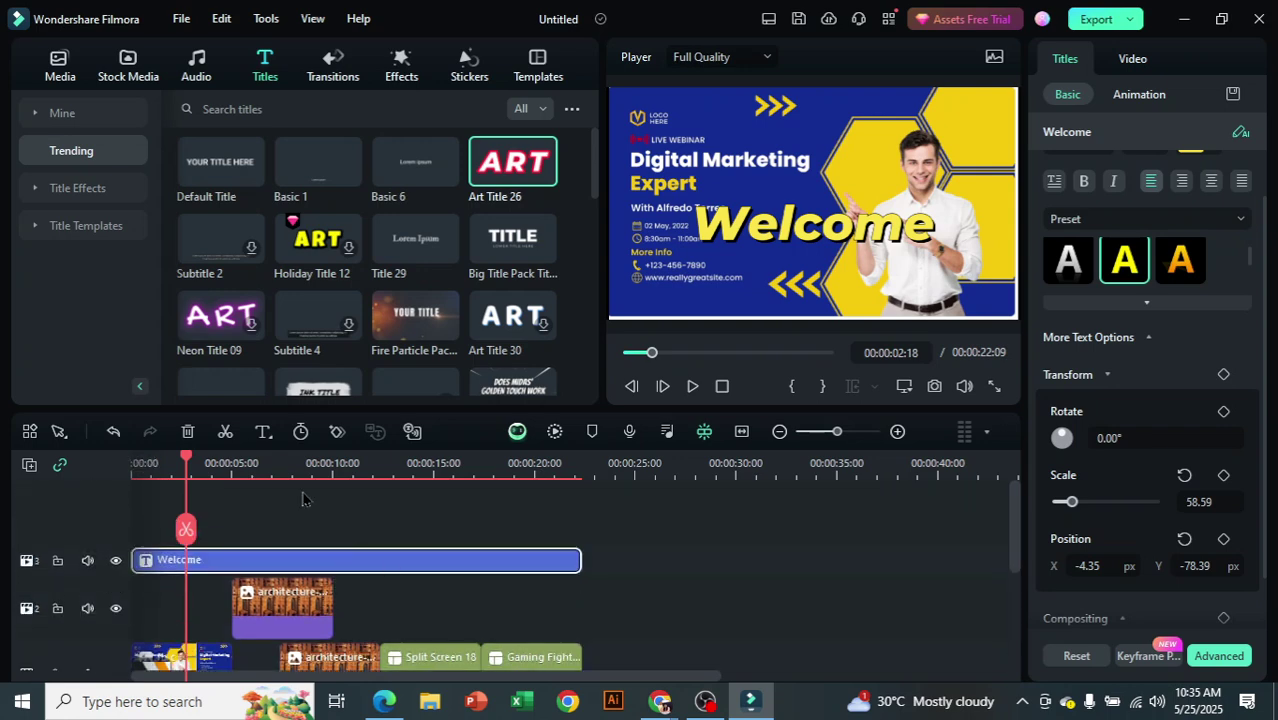
Move the architecture image on track 1 back against the first clip, and delete the gap before Split Screen 18
{"action": "left_click_drag", "start_coordinate": [190, 468], "coordinate": [134, 468]}
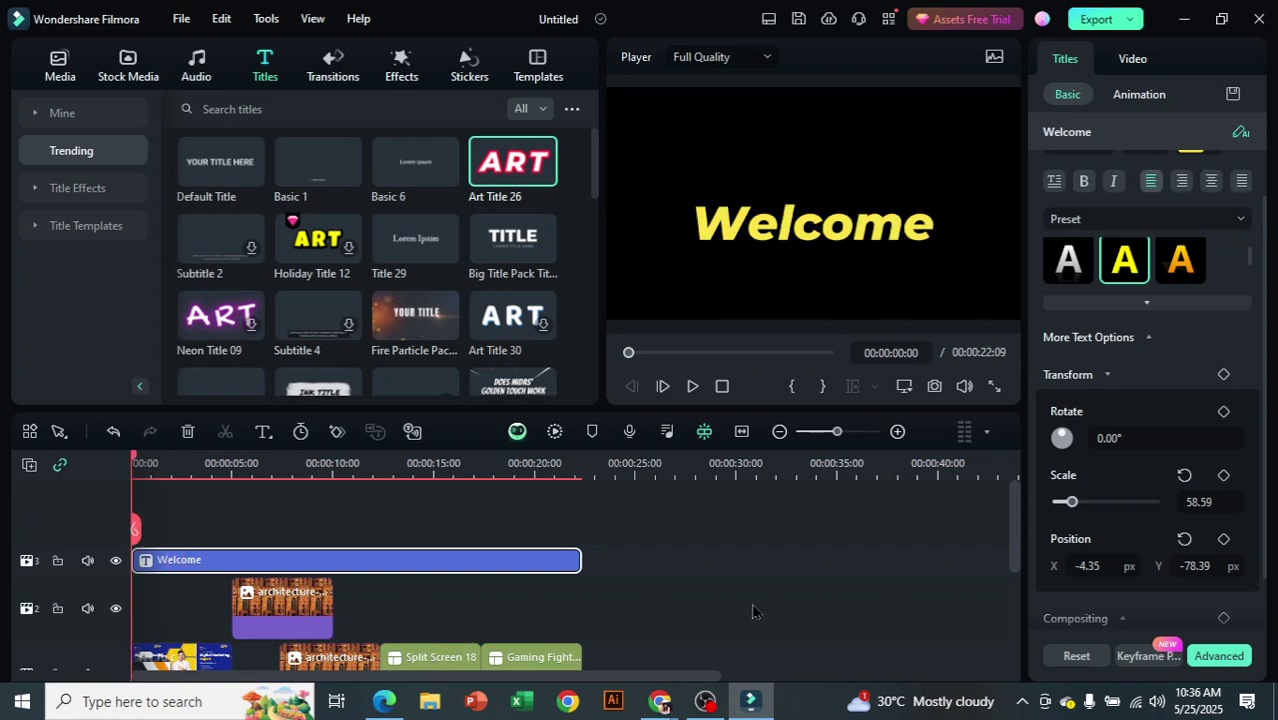
{"action": "scroll", "coordinate": [750, 585], "scroll_direction": "down", "scroll_amount": 3}
{"action": "scroll", "coordinate": [415, 576], "scroll_direction": "up", "scroll_amount": 1}
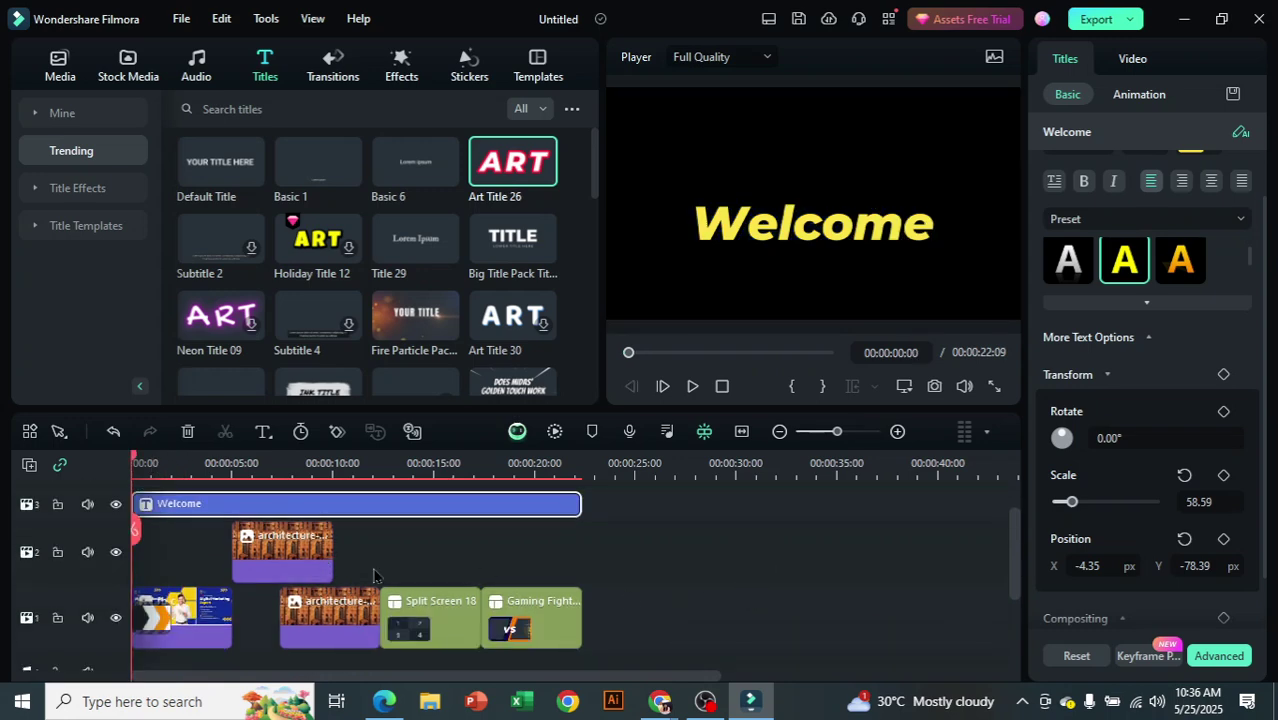
{"action": "left_click_drag", "start_coordinate": [341, 631], "coordinate": [294, 631]}
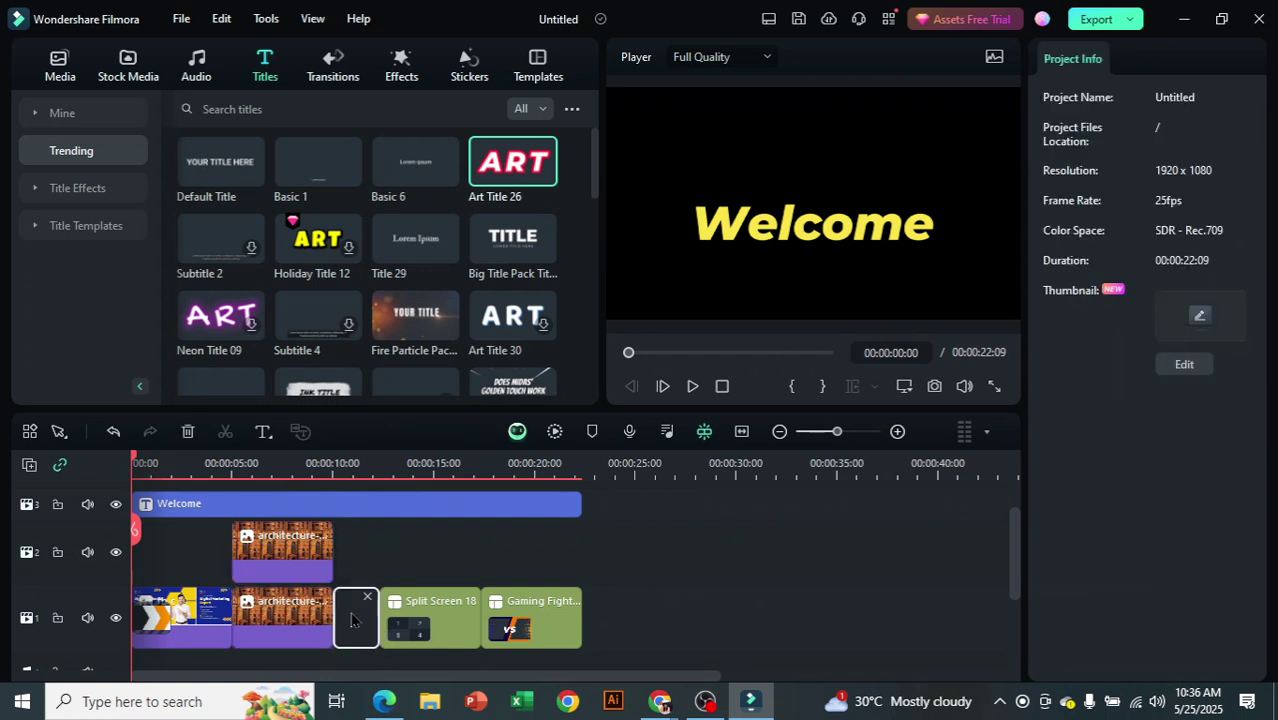
{"action": "left_click", "coordinate": [366, 599]}
Preview the timeline from the beginning through to the Gaming Fight split screen clip
{"action": "left_click", "coordinate": [555, 511]}
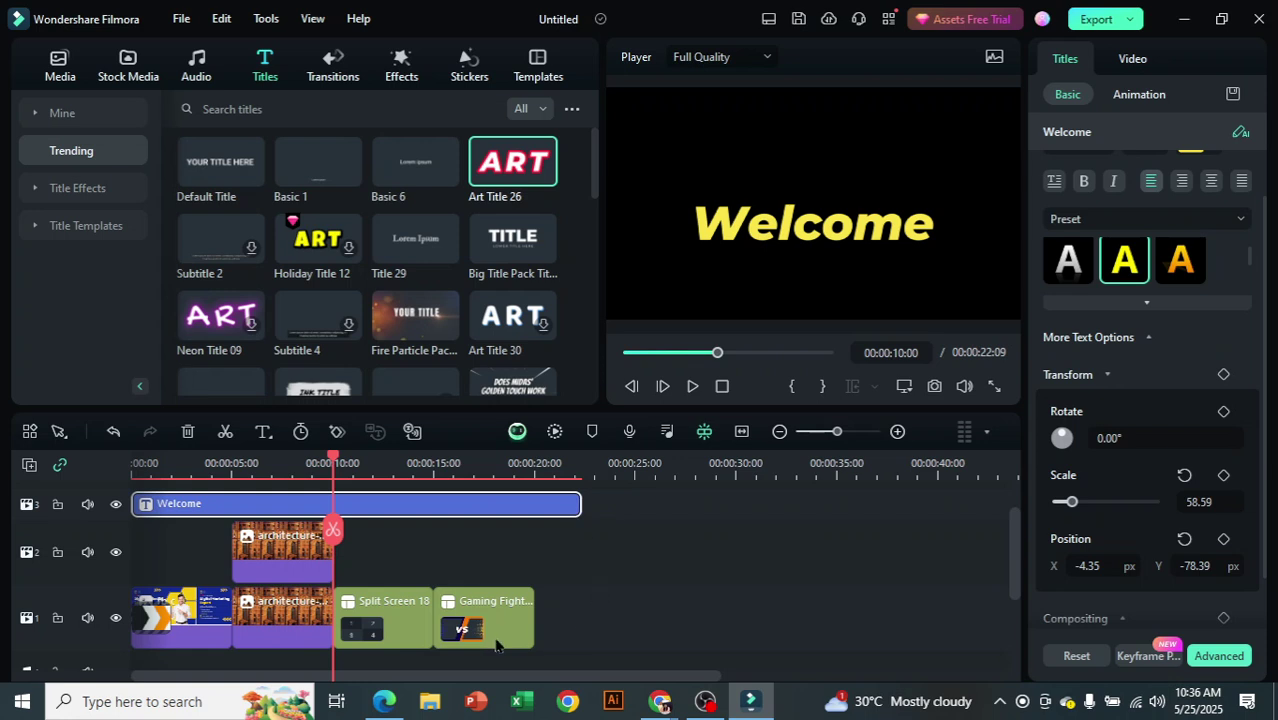
{"action": "left_click_drag", "start_coordinate": [335, 462], "coordinate": [133, 462]}
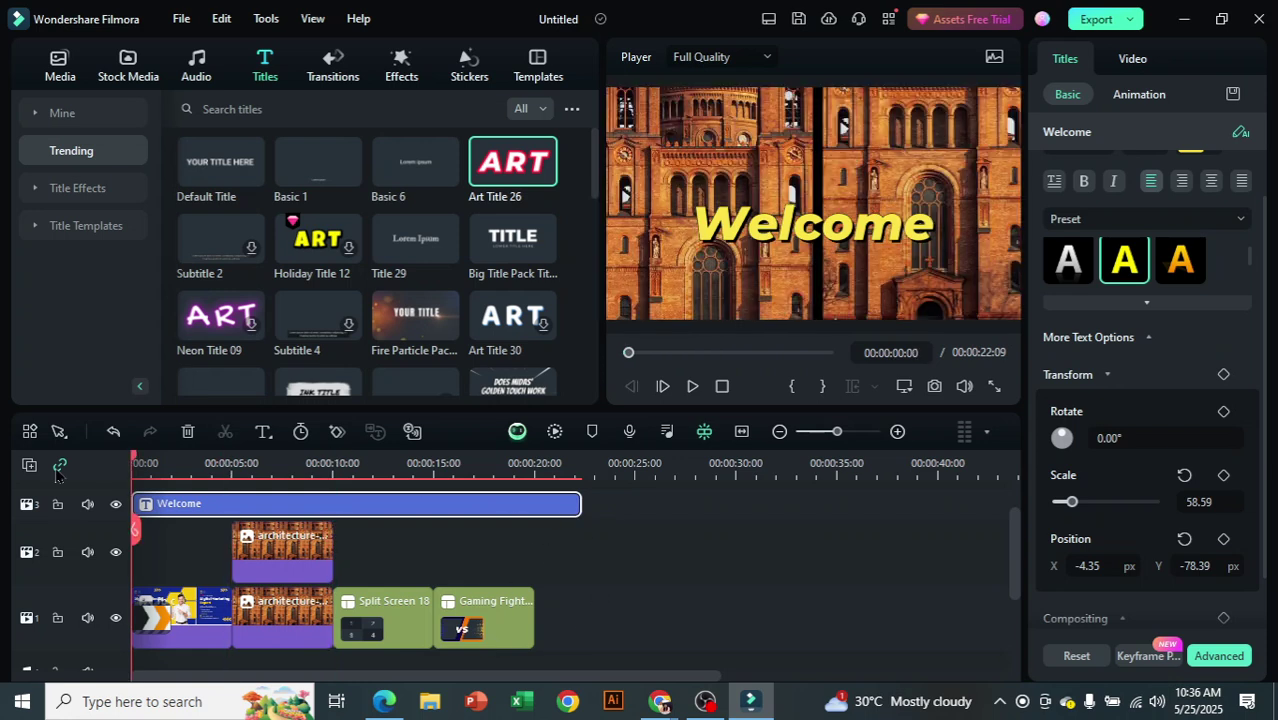
{"action": "left_click", "coordinate": [689, 386]}
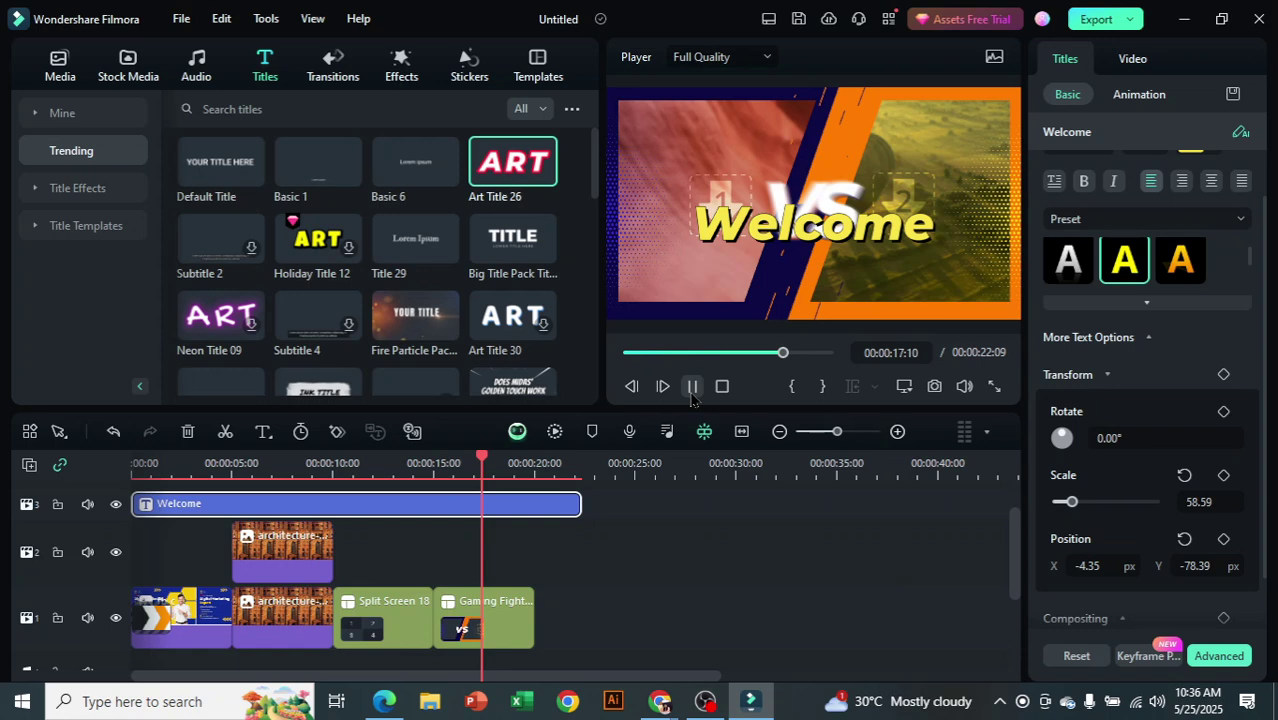
Extend the architecture image on track 2 to end where the Gaming Fight clip starts, at 00:00:15:00
{"action": "left_click", "coordinate": [326, 555]}
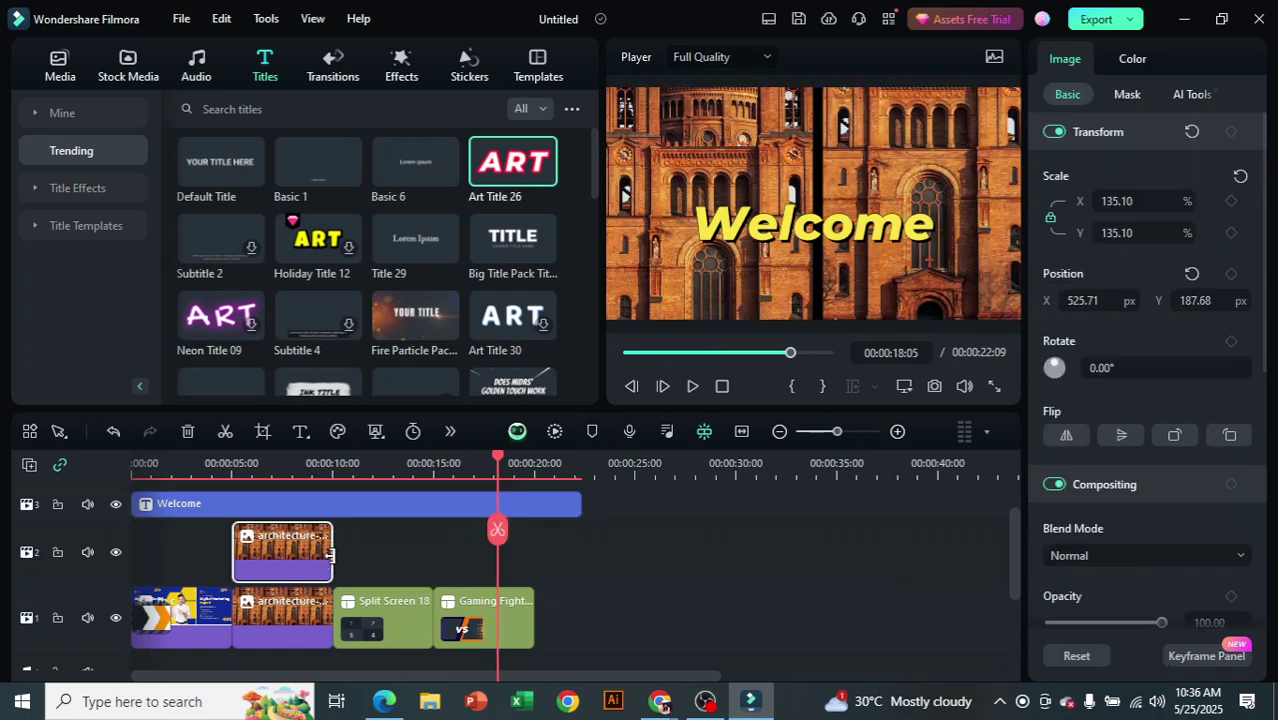
{"action": "left_click_drag", "start_coordinate": [331, 555], "coordinate": [454, 560]}
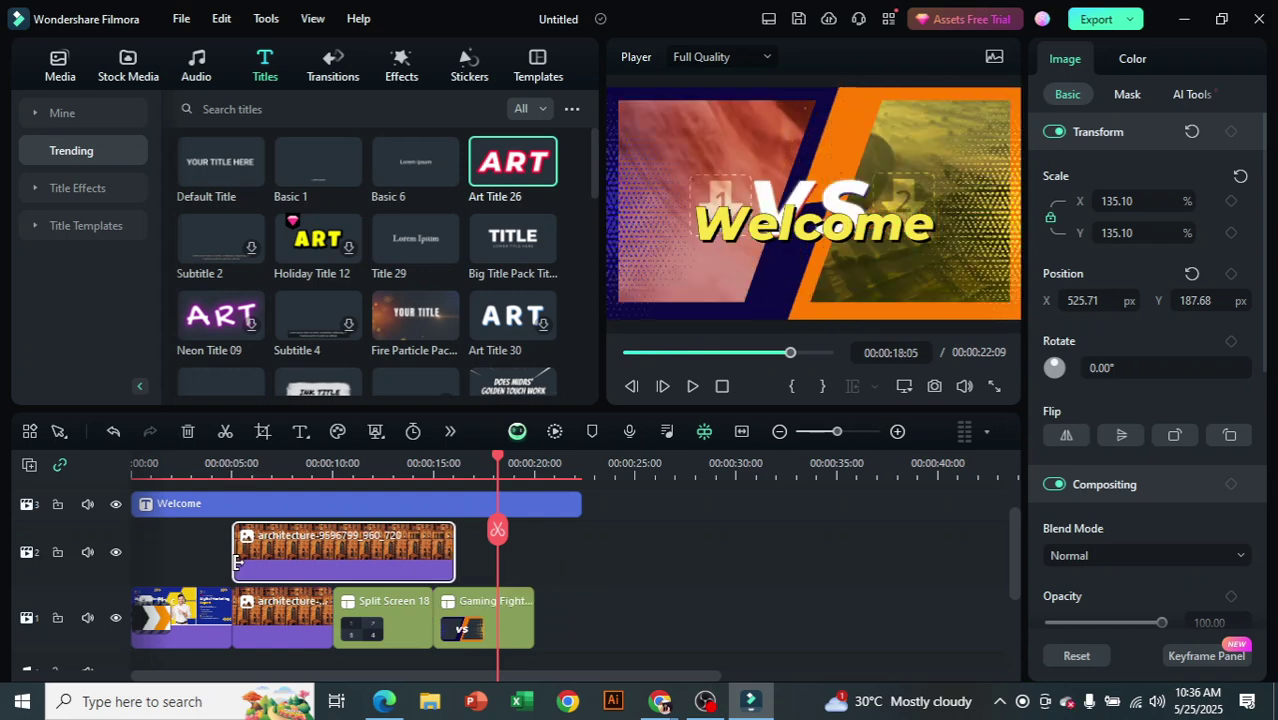
{"action": "left_click", "coordinate": [456, 566]}
{"action": "left_click", "coordinate": [442, 566]}
{"action": "left_click_drag", "start_coordinate": [454, 556], "coordinate": [430, 546]}
Preview the extended architecture image from about 00:00:04:23, and return the playhead to the start of the timeline
{"action": "left_click_drag", "start_coordinate": [500, 463], "coordinate": [227, 463]}
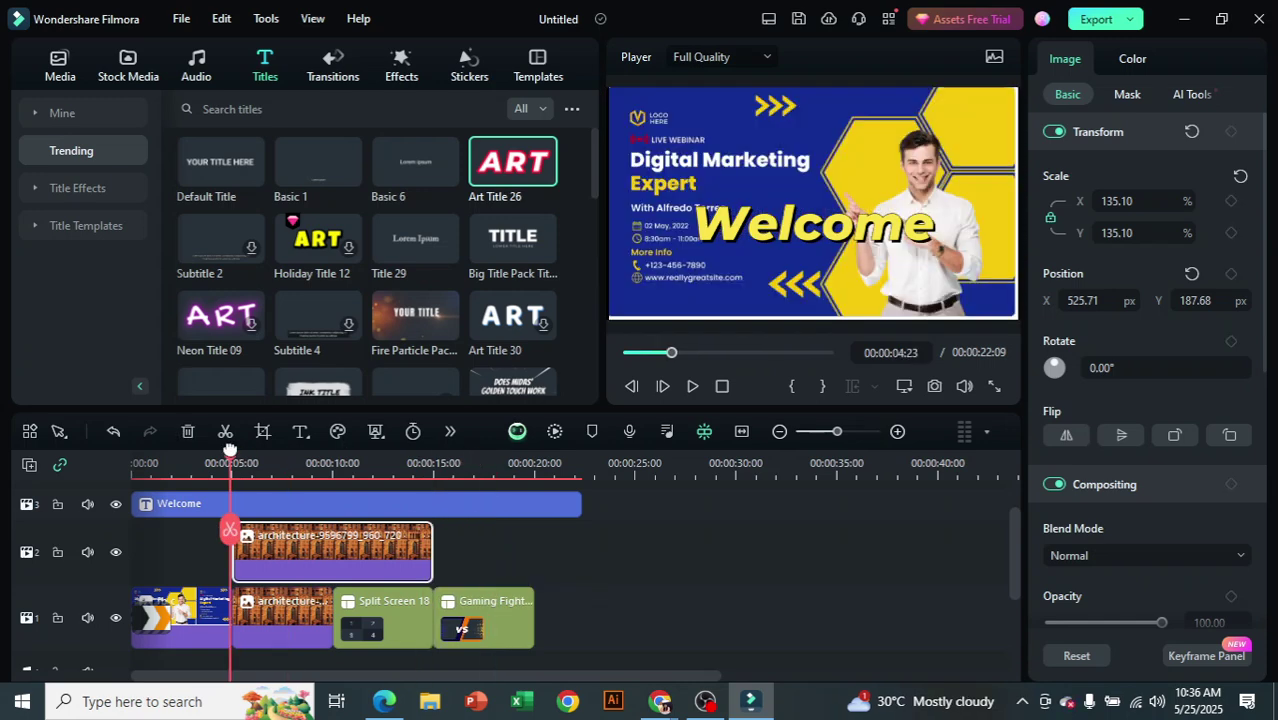
{"action": "left_click", "coordinate": [692, 386]}
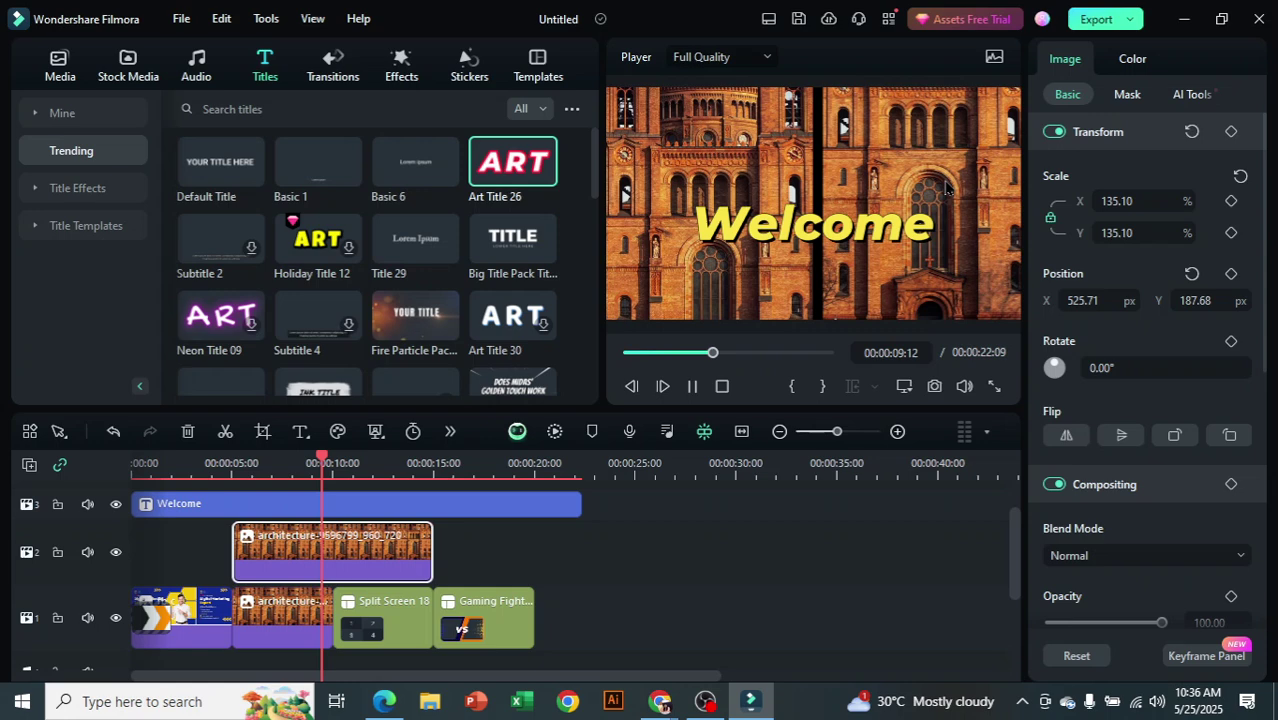
{"action": "left_click", "coordinate": [692, 386]}
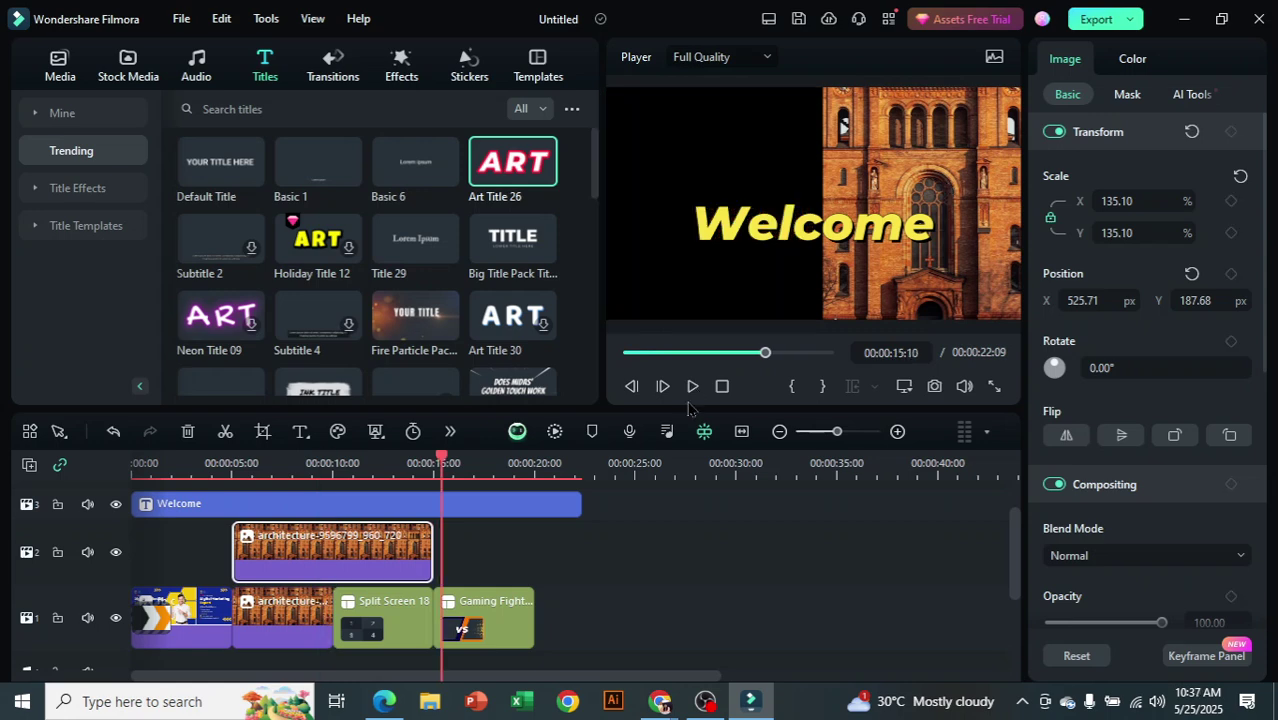
{"action": "key", "text": "Home"}
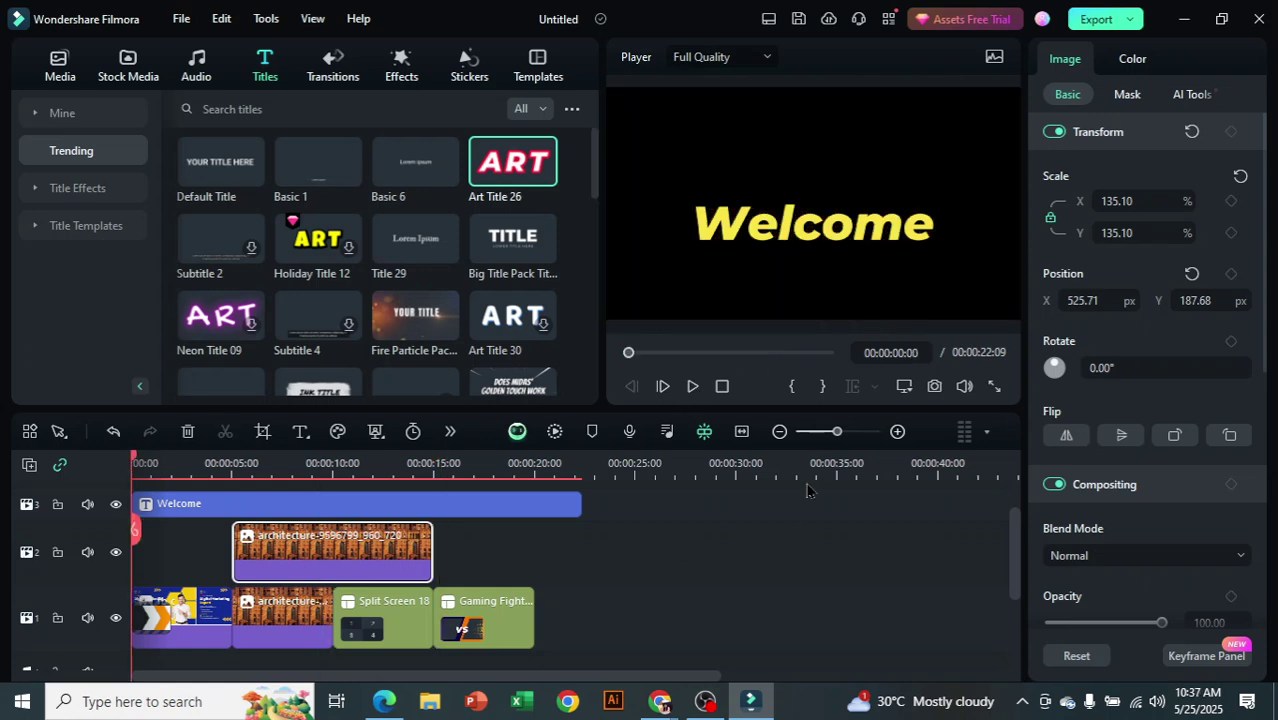
Insert the Fire Particle Pack title at the start of track 2, ahead of the architecture image
{"action": "scroll", "coordinate": [627, 544], "scroll_direction": "up", "scroll_amount": 1}
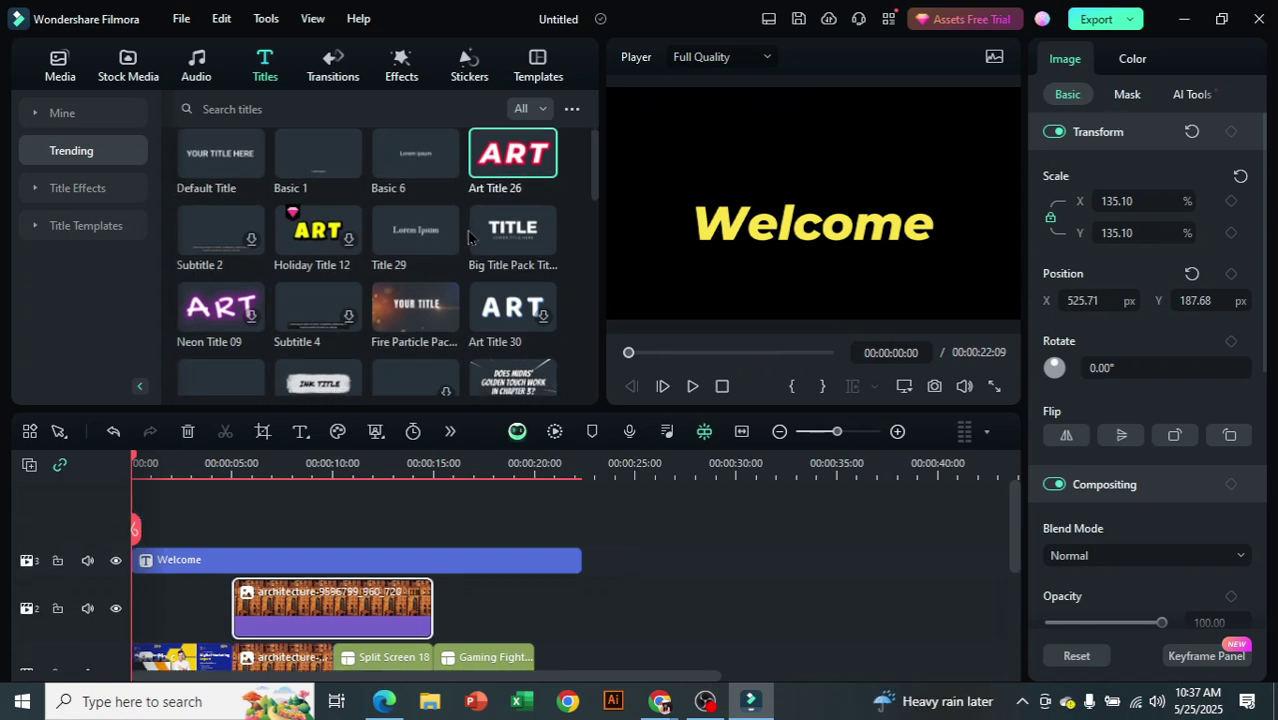
{"action": "scroll", "coordinate": [463, 236], "scroll_direction": "down", "scroll_amount": 3}
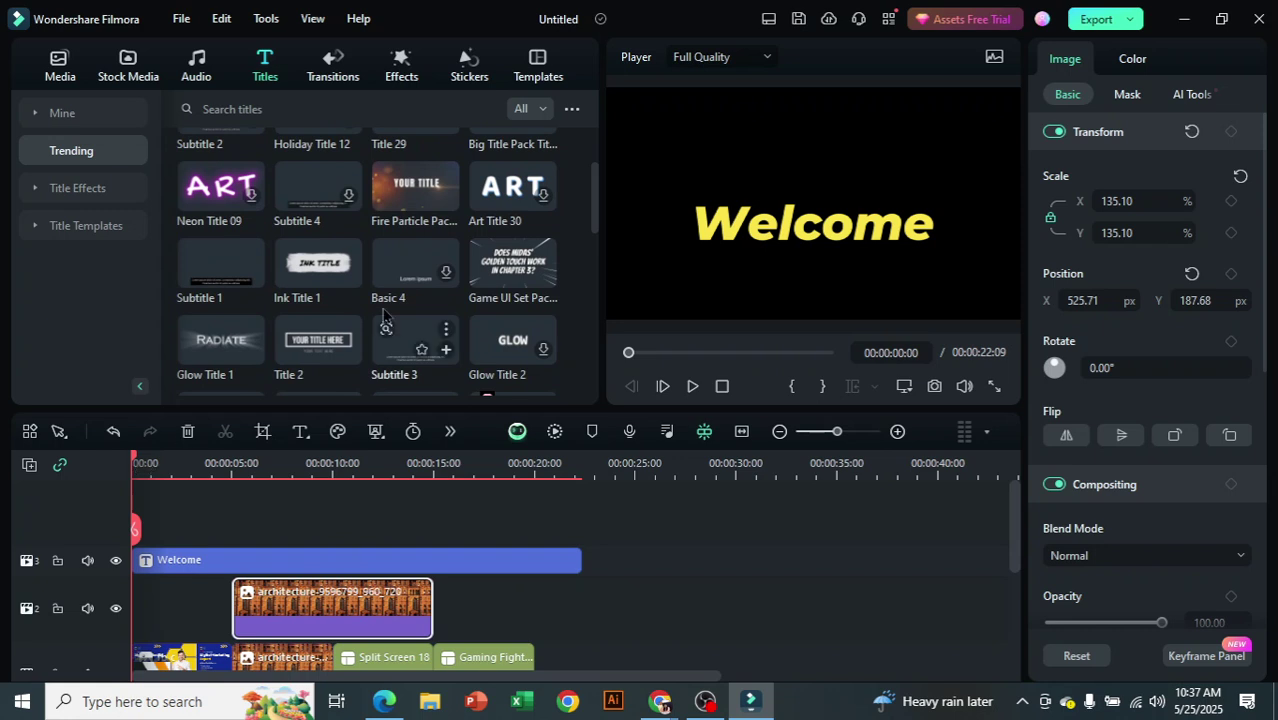
{"action": "mouse_move", "coordinate": [424, 194]}
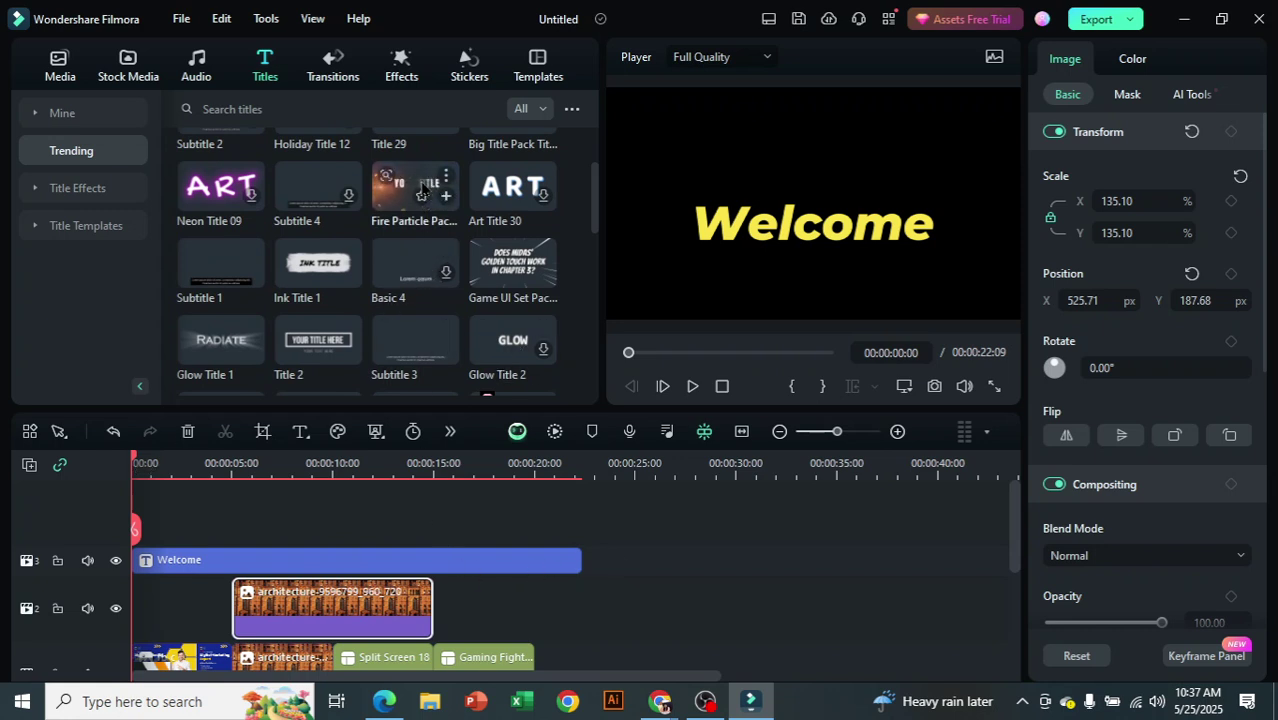
{"action": "left_click_drag", "start_coordinate": [421, 193], "coordinate": [140, 535]}
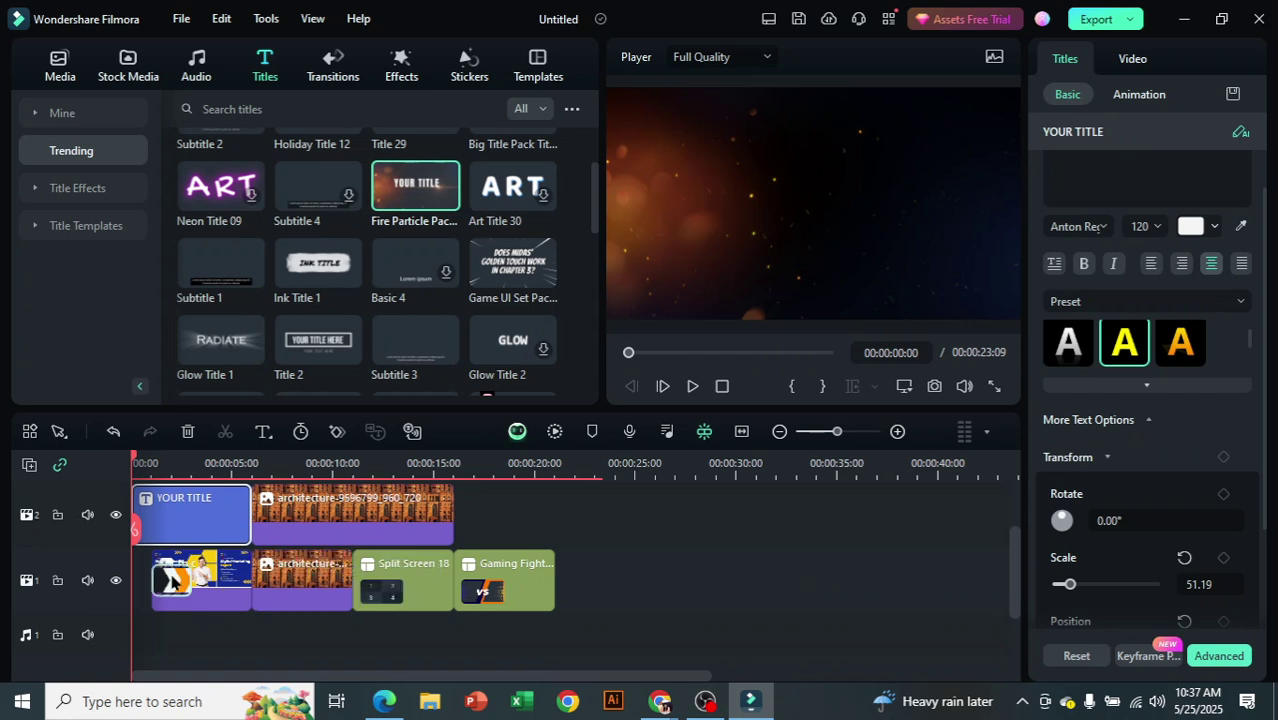
Shift track 1's clips to the new title's end, the track 2 image to about 00:00:09:16, and the track 3 Welcome title to 00:00:11:00
{"action": "left_click_drag", "start_coordinate": [146, 585], "coordinate": [500, 595]}
{"action": "left_click_drag", "start_coordinate": [370, 592], "coordinate": [472, 592]}
{"action": "left_click_drag", "start_coordinate": [400, 533], "coordinate": [475, 533]}
{"action": "scroll", "coordinate": [330, 550], "scroll_direction": "up", "scroll_amount": 2}
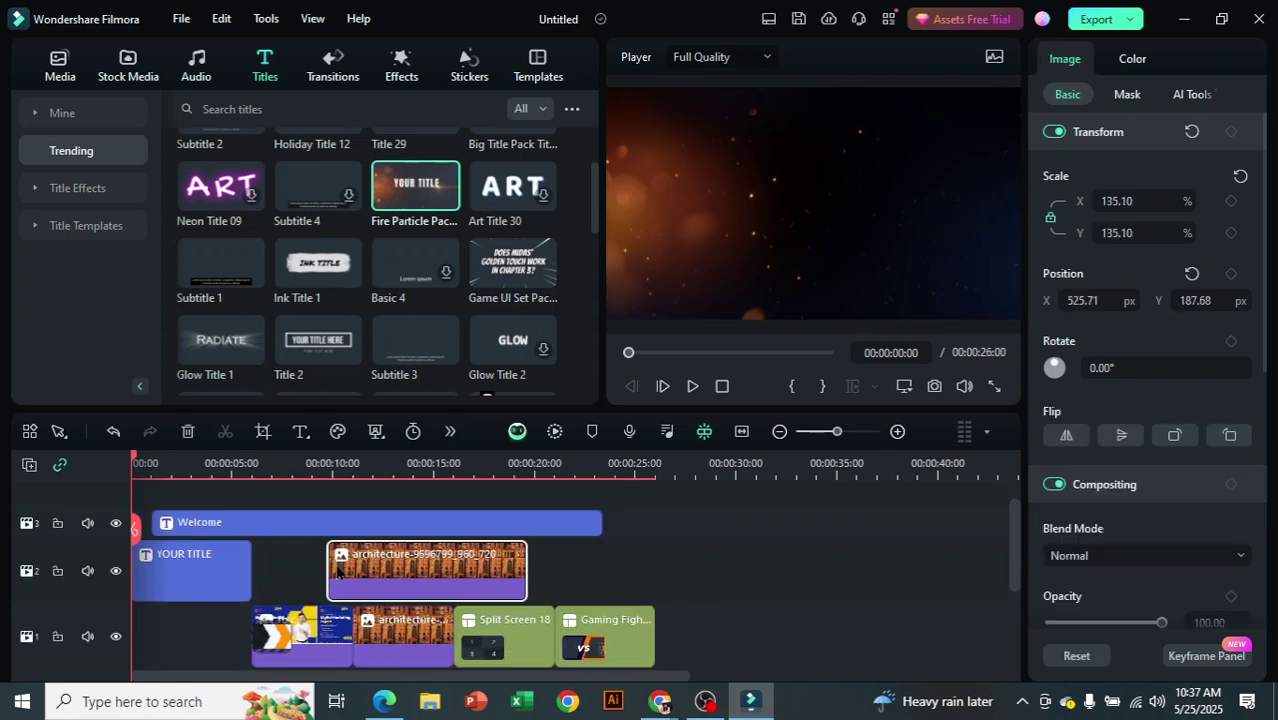
{"action": "left_click_drag", "start_coordinate": [295, 533], "coordinate": [497, 530]}
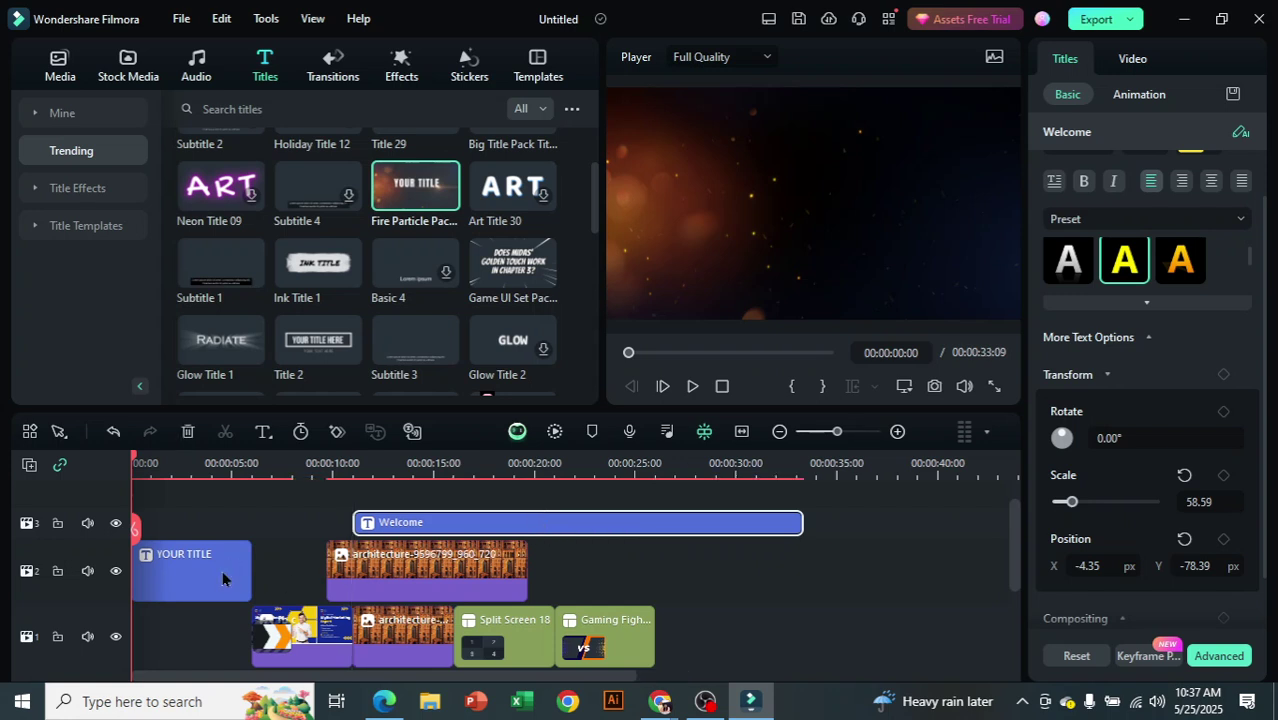
Preview the fire particle title from the beginning, and stop at about 00:00:03:05 with its text in view
{"action": "left_click", "coordinate": [692, 386]}
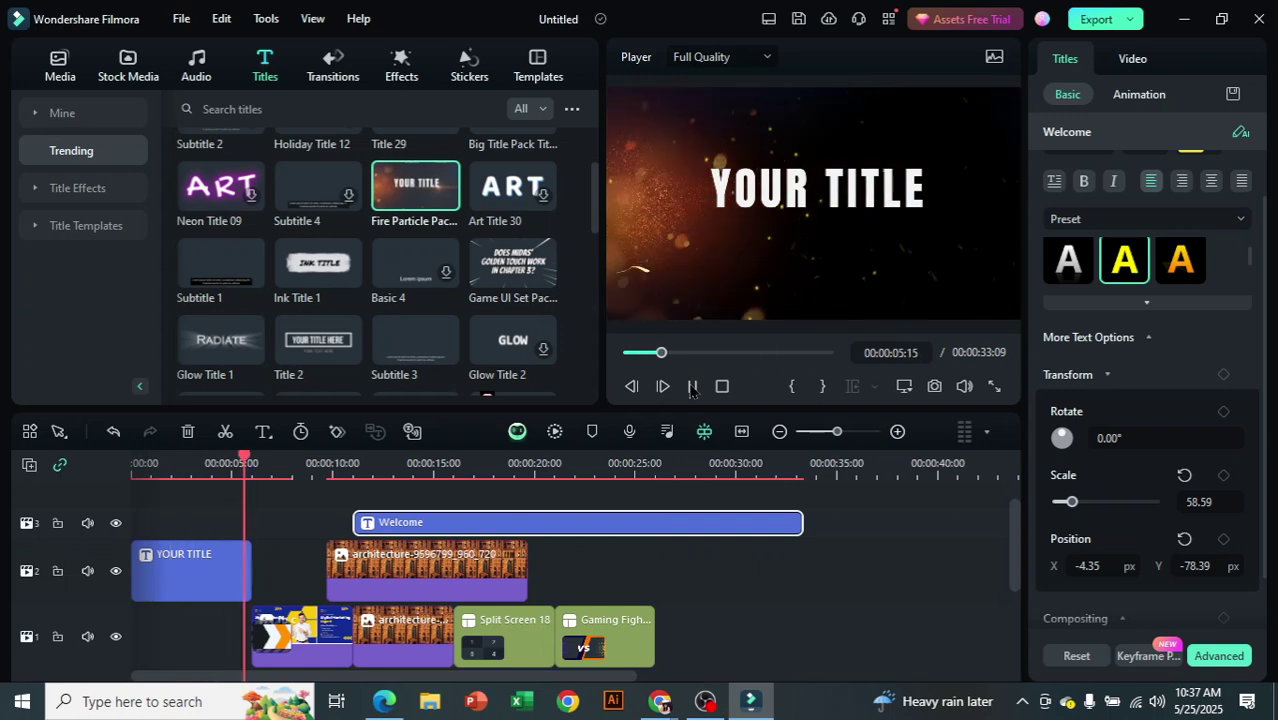
{"action": "left_click", "coordinate": [280, 462]}
{"action": "left_click", "coordinate": [145, 463]}
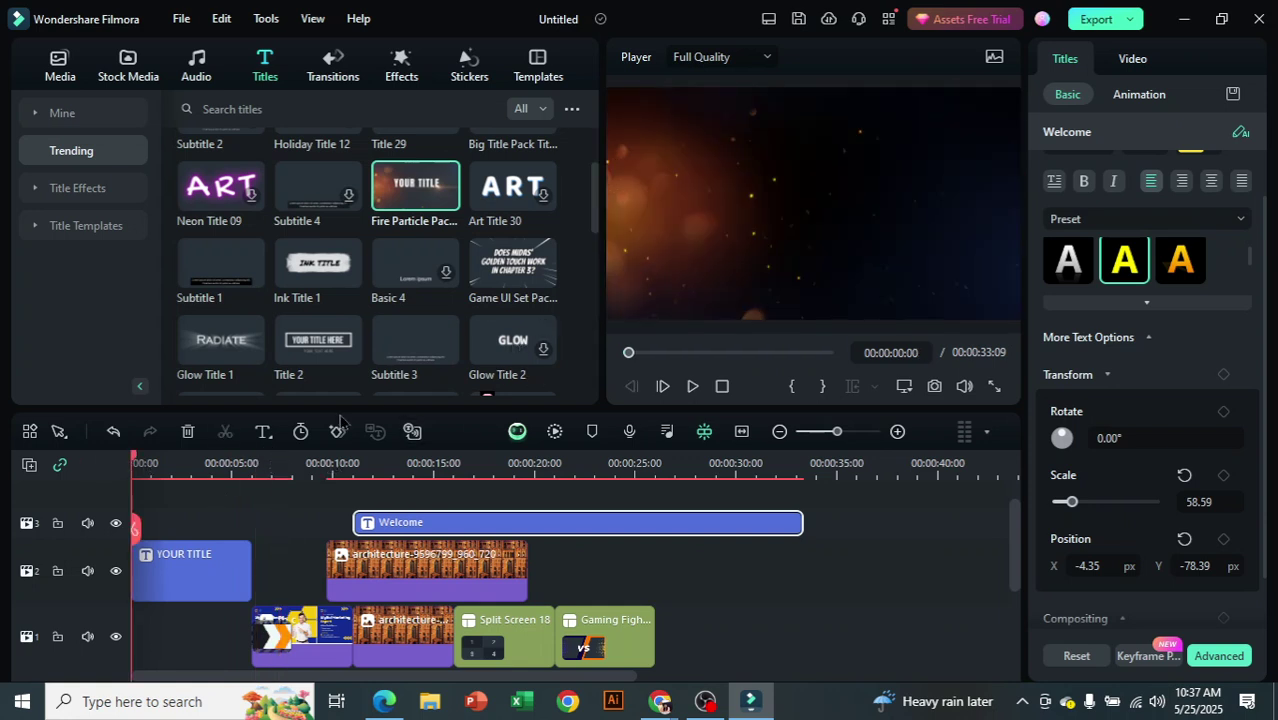
{"action": "left_click", "coordinate": [691, 392]}
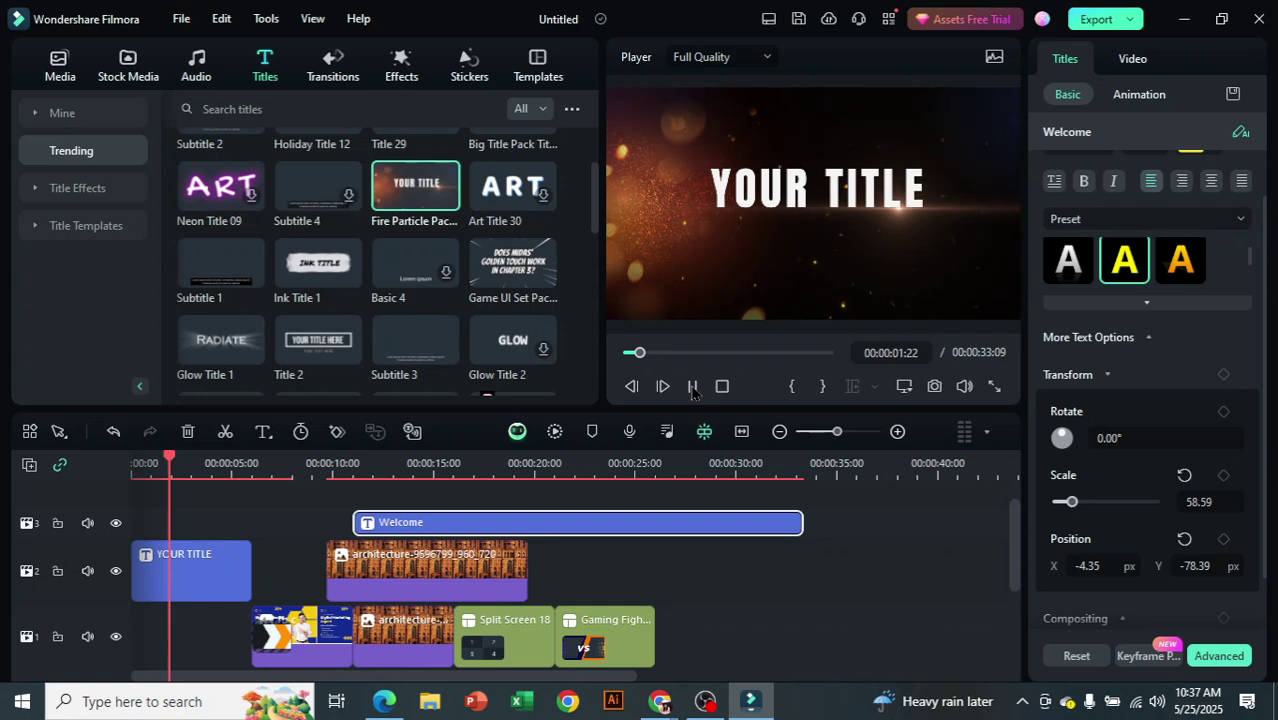
{"action": "left_click", "coordinate": [691, 388]}
Change the fire particle title's text to "Welcome"
{"action": "double_click", "coordinate": [779, 200]}
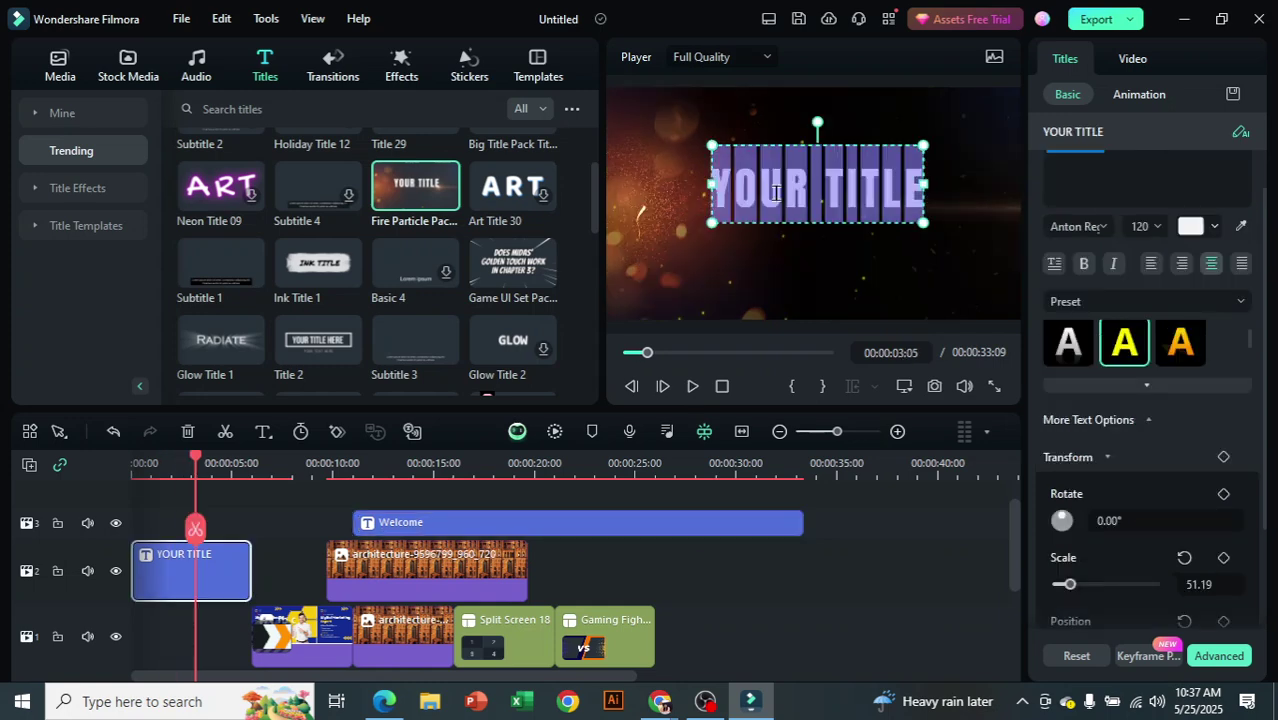
{"action": "key", "text": "BackSpace"}
{"action": "type", "text": "We"}
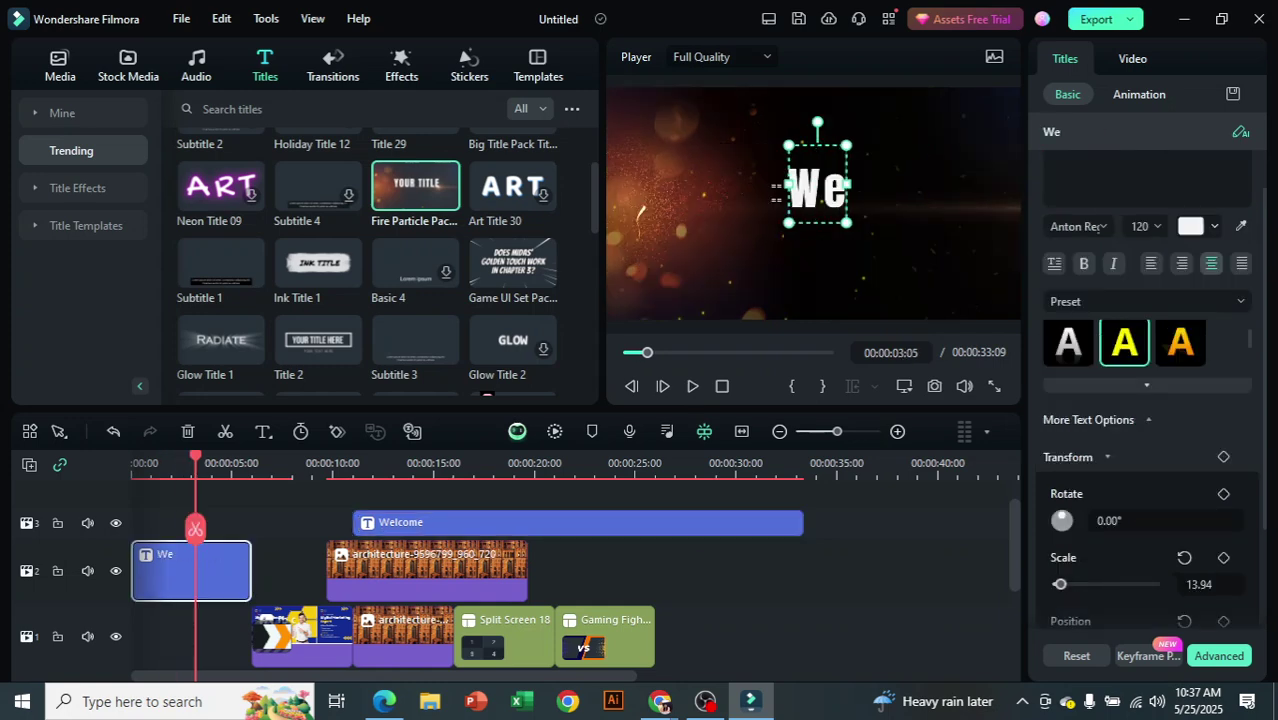
{"action": "type", "text": "lco"}
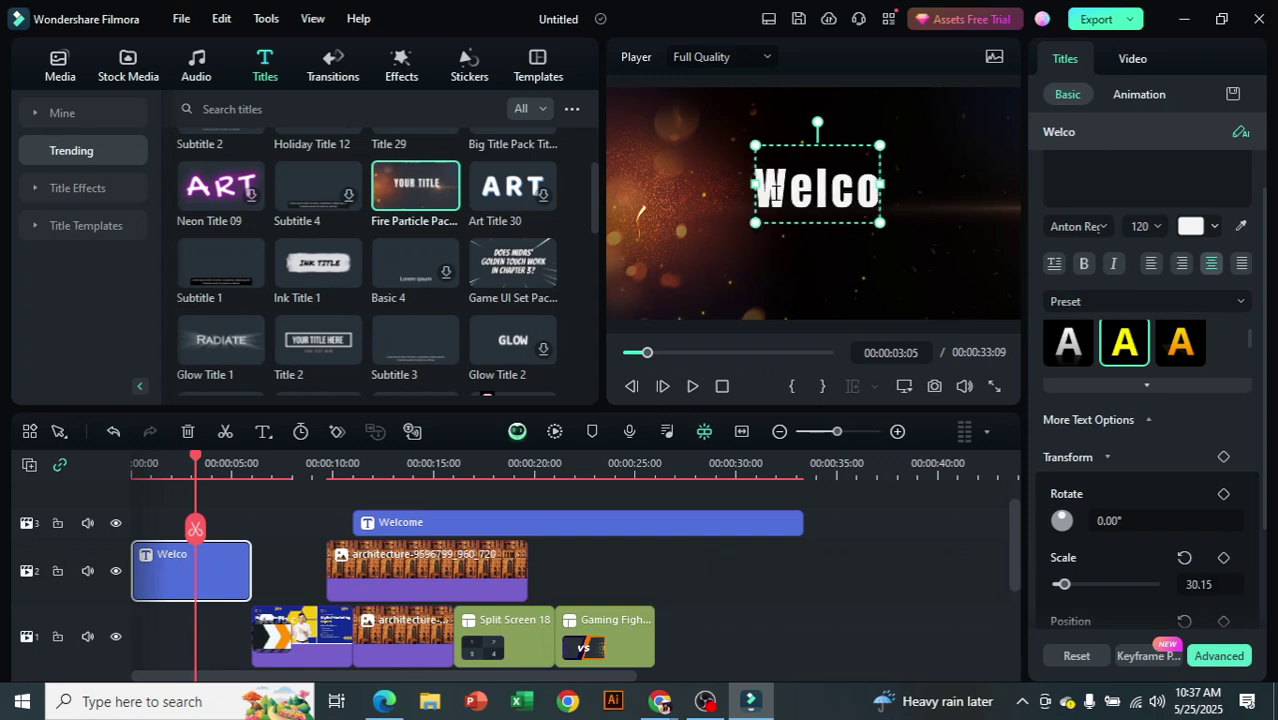
{"action": "type", "text": "me"}
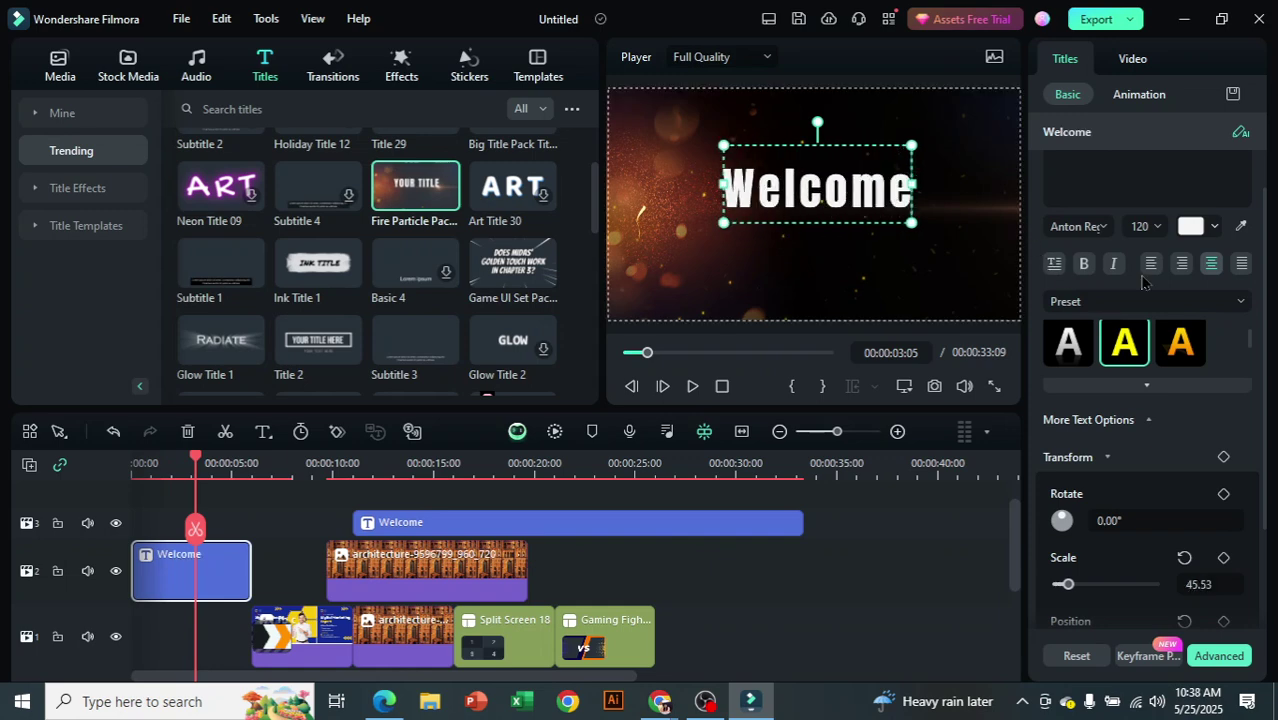
Set the opening Welcome title's font to Algerian, and apply the white text preset with a blue outline
{"action": "left_click", "coordinate": [1104, 228]}
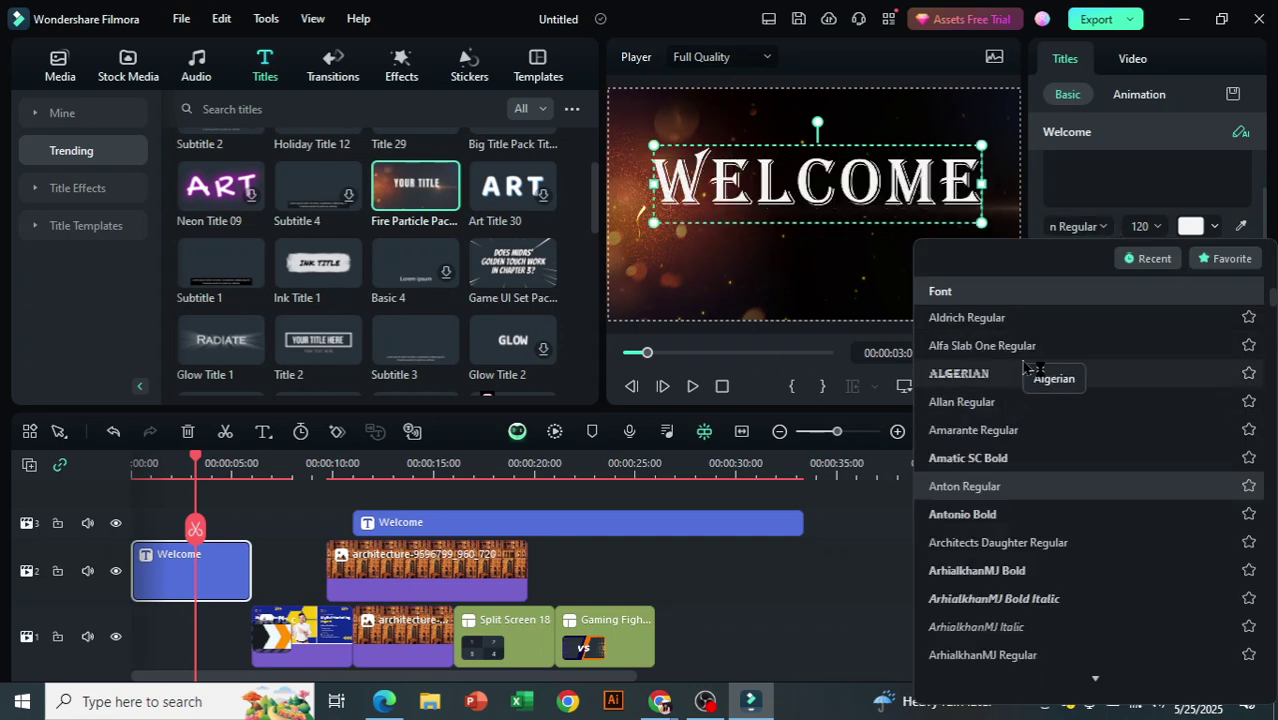
{"action": "left_click", "coordinate": [1028, 370]}
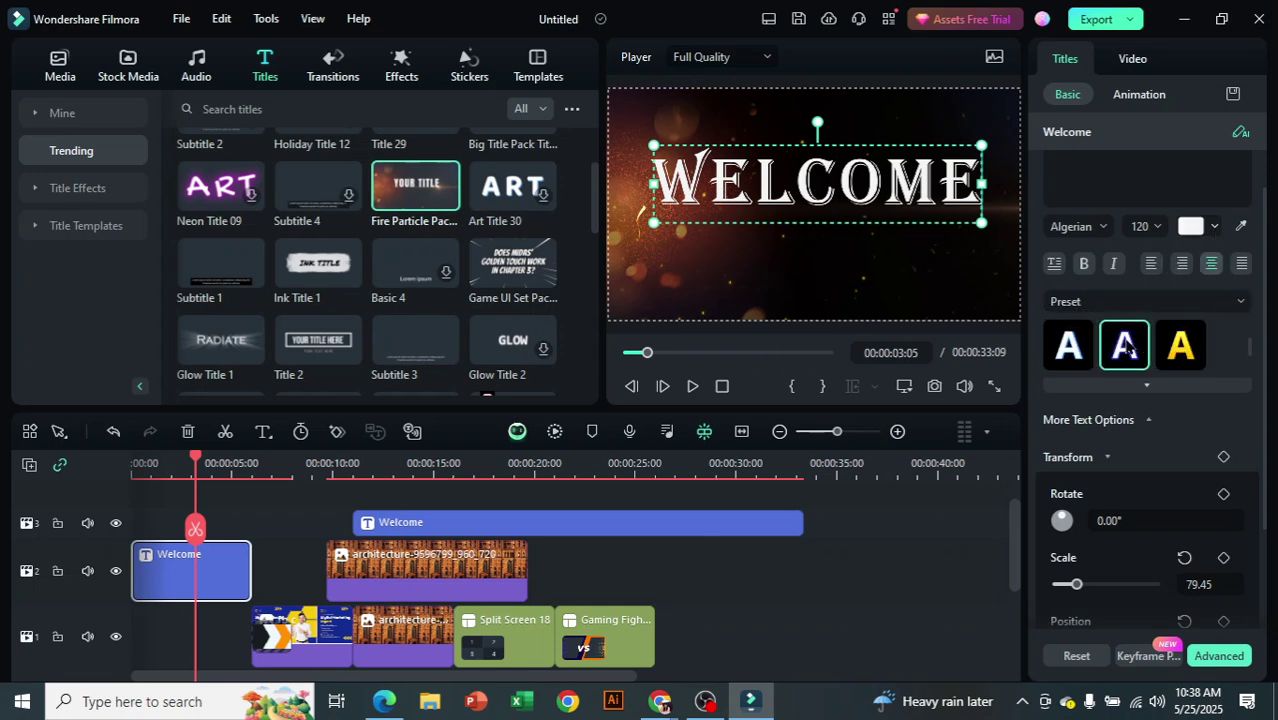
{"action": "left_click", "coordinate": [1120, 366]}
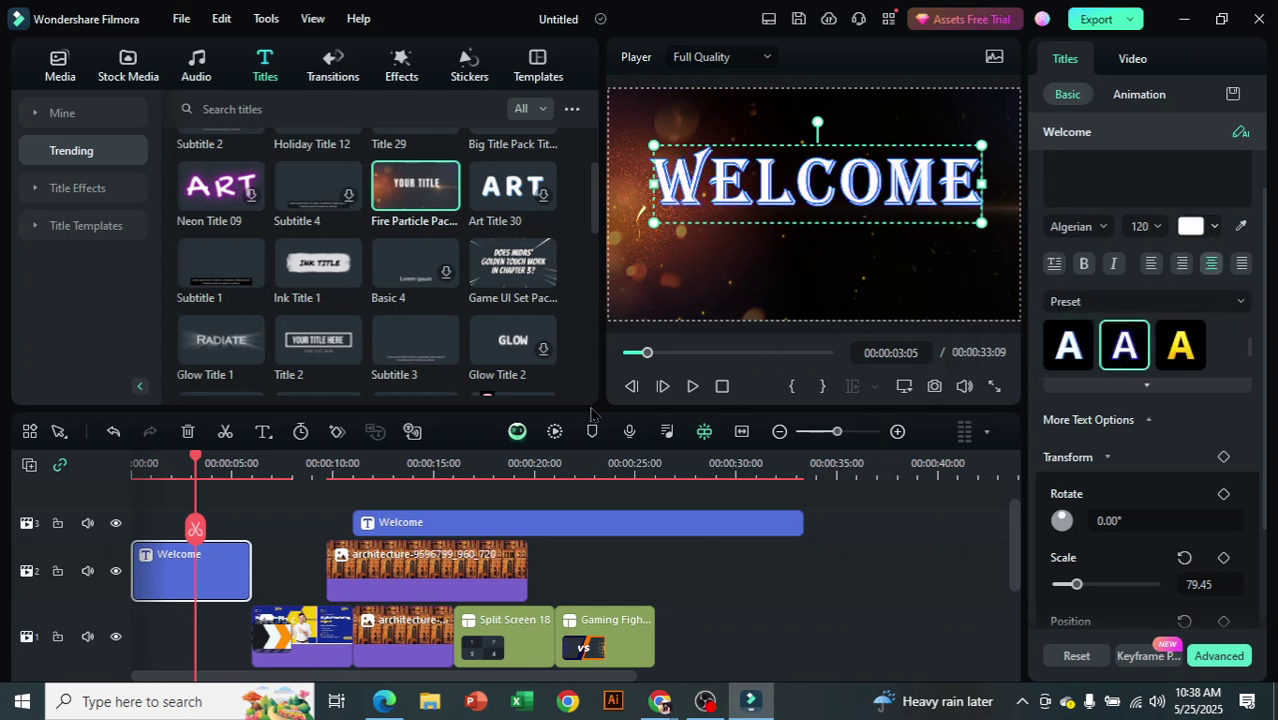
Preview the timeline from the start to about 00:00:12:09, covering the opening title and the side-by-side images
{"action": "left_click_drag", "start_coordinate": [186, 462], "coordinate": [132, 462]}
{"action": "mouse_move", "coordinate": [247, 567]}
{"action": "left_mouse_down"}
{"action": "mouse_move", "coordinate": [282, 567]}
{"action": "mouse_move", "coordinate": [250, 567]}
{"action": "left_mouse_up"}
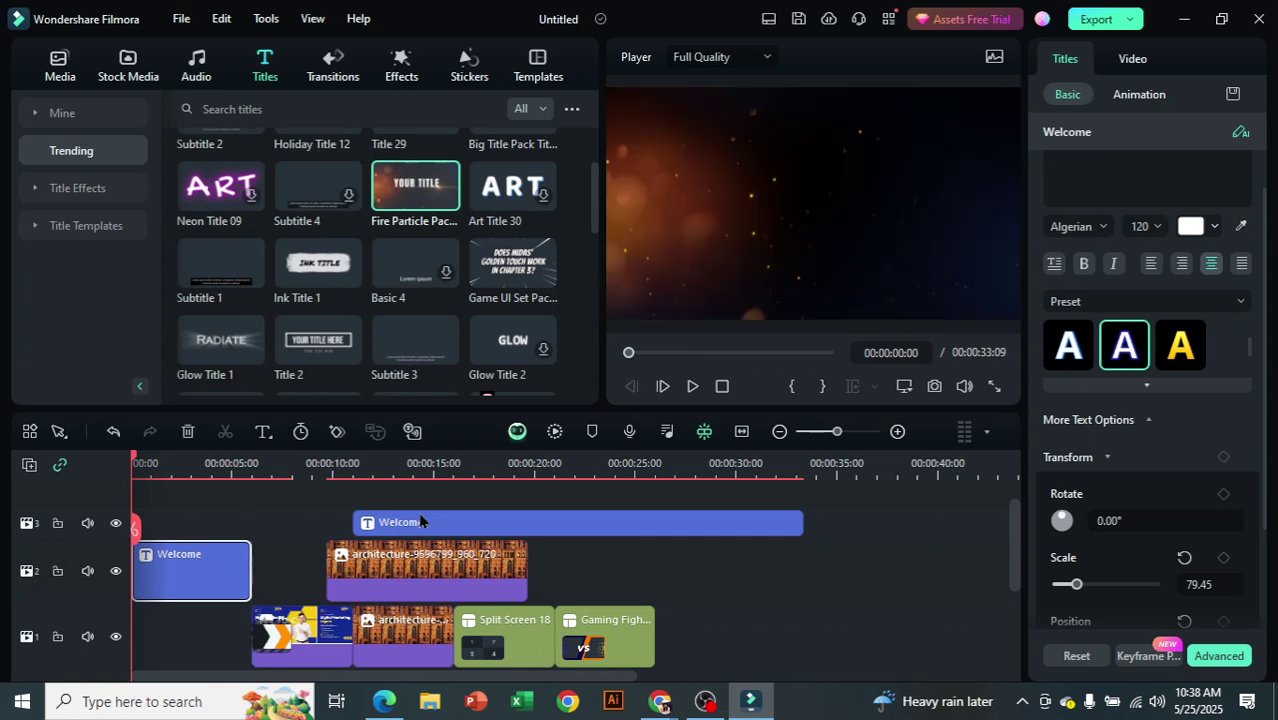
{"action": "left_click", "coordinate": [693, 386]}
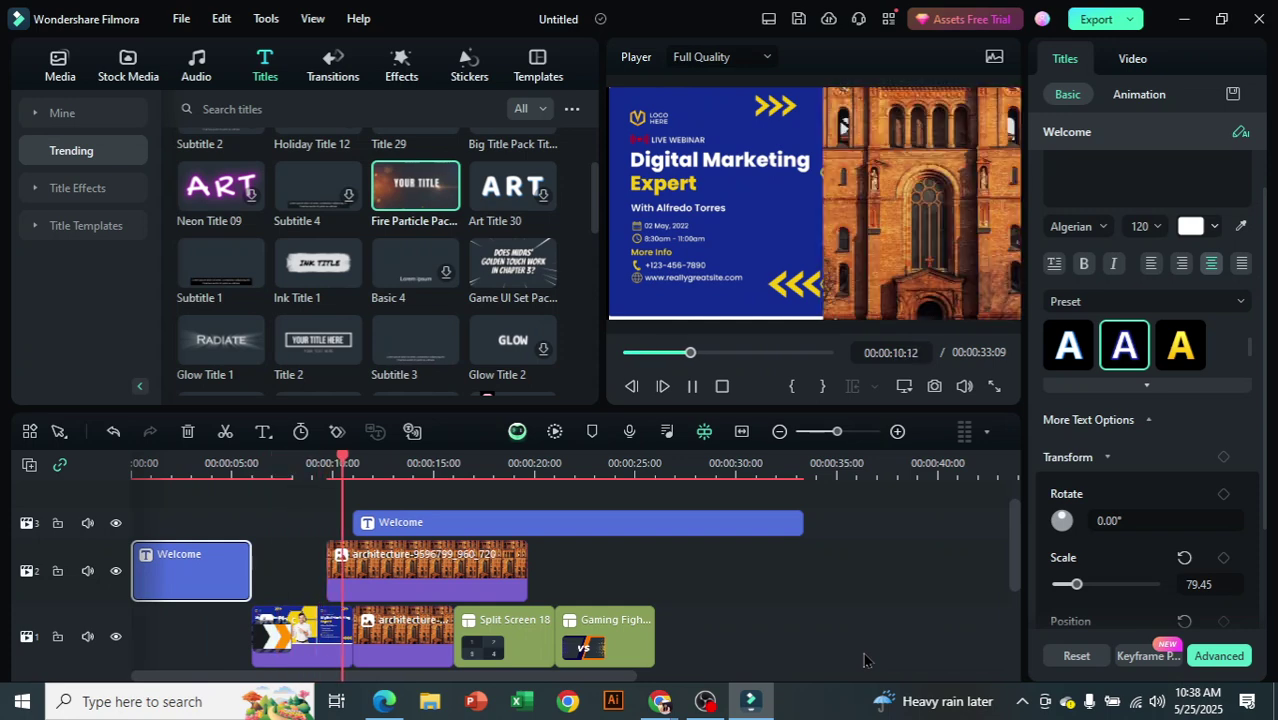
{"action": "left_click", "coordinate": [692, 386]}
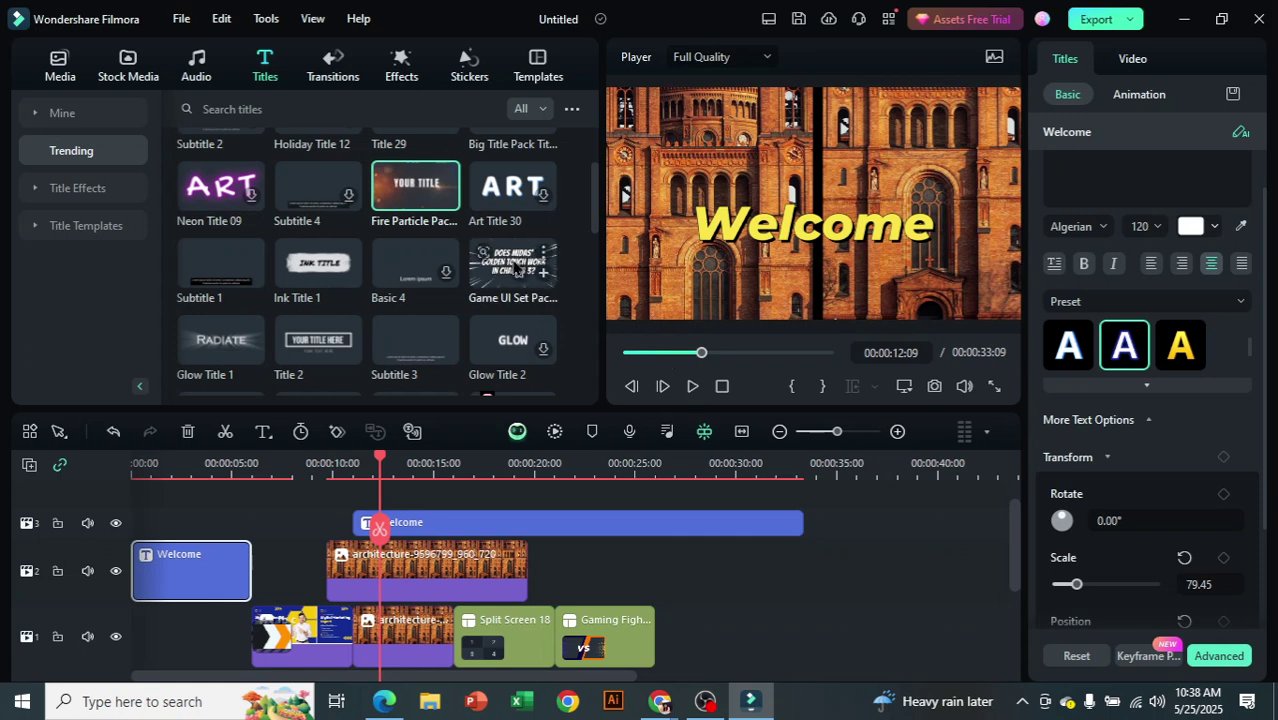
Look through the whole collection of trending titles, and return to the beginning of the list
{"action": "scroll", "coordinate": [533, 250], "scroll_direction": "down", "scroll_amount": 3}
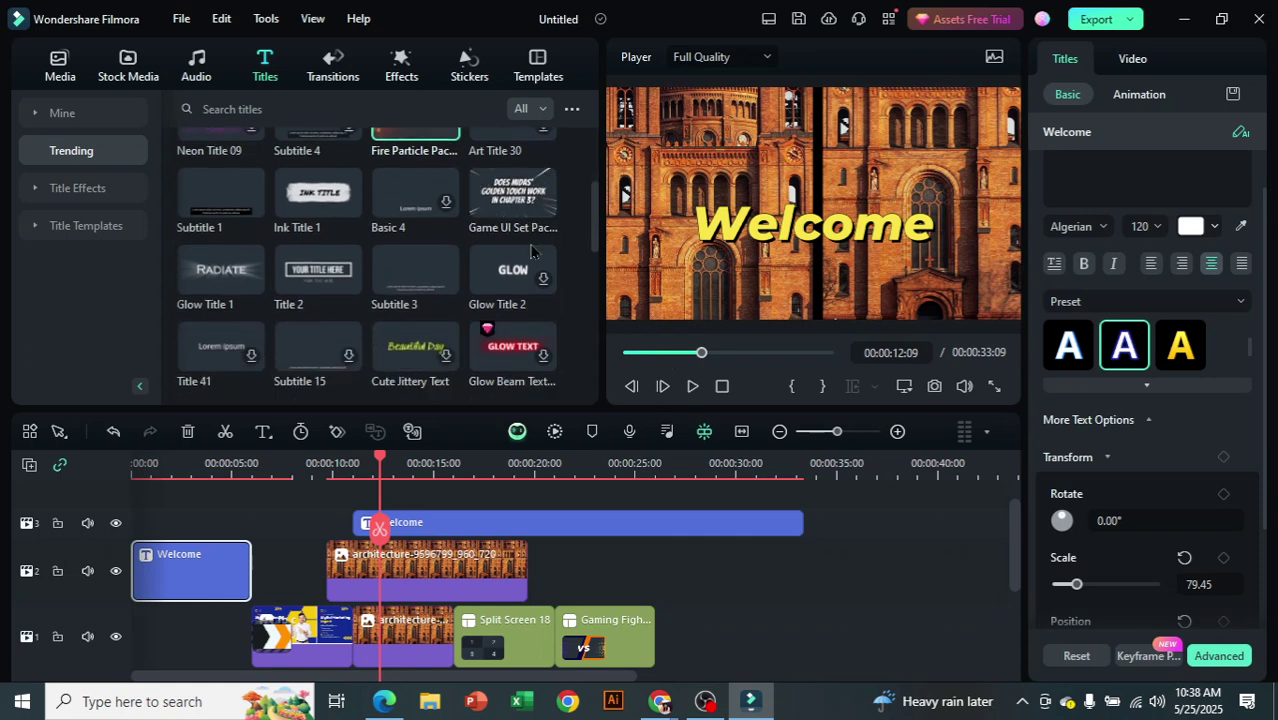
{"action": "scroll", "coordinate": [533, 262], "scroll_direction": "down", "scroll_amount": 2}
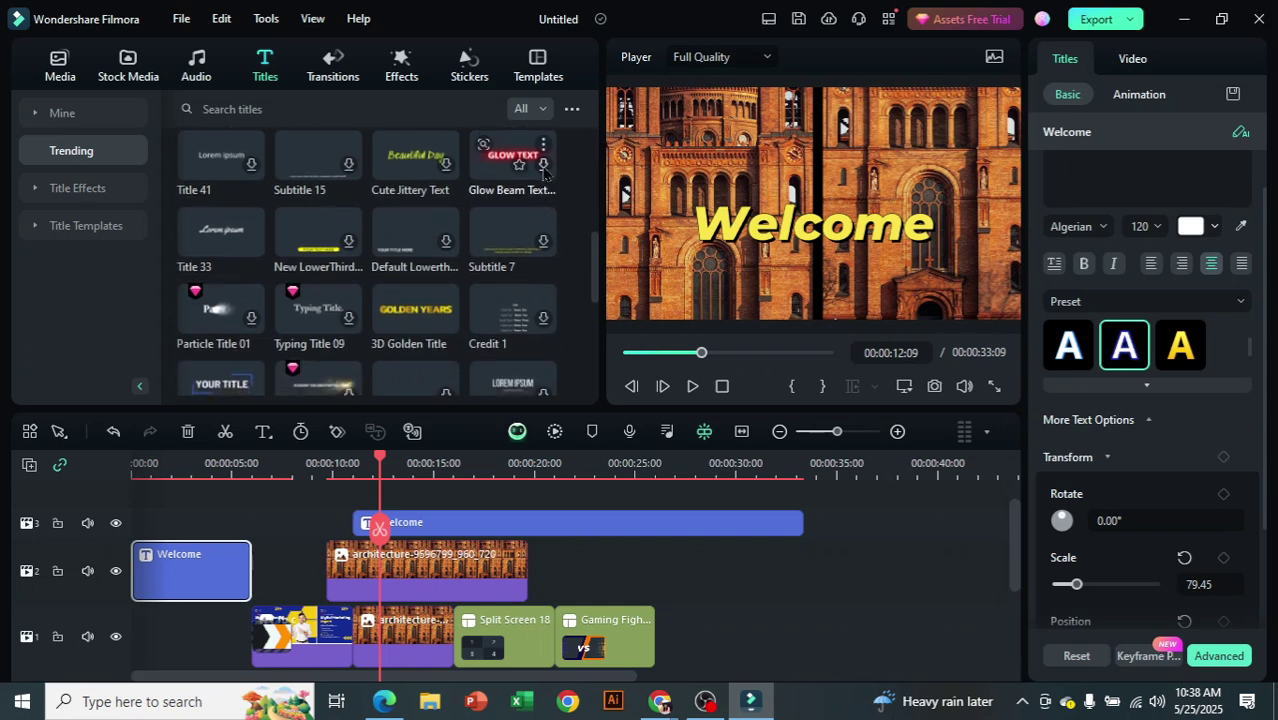
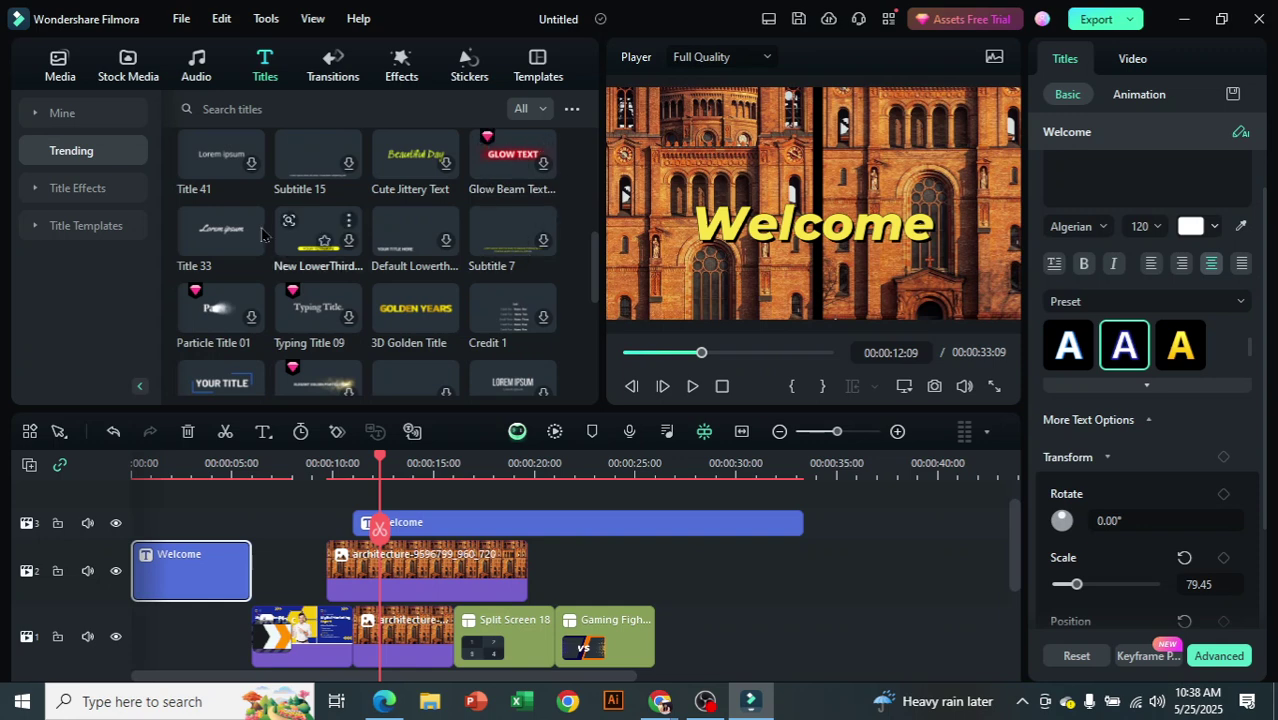
{"action": "scroll", "coordinate": [378, 270], "scroll_direction": "down", "scroll_amount": 1}
{"action": "scroll", "coordinate": [380, 272], "scroll_direction": "down", "scroll_amount": 1}
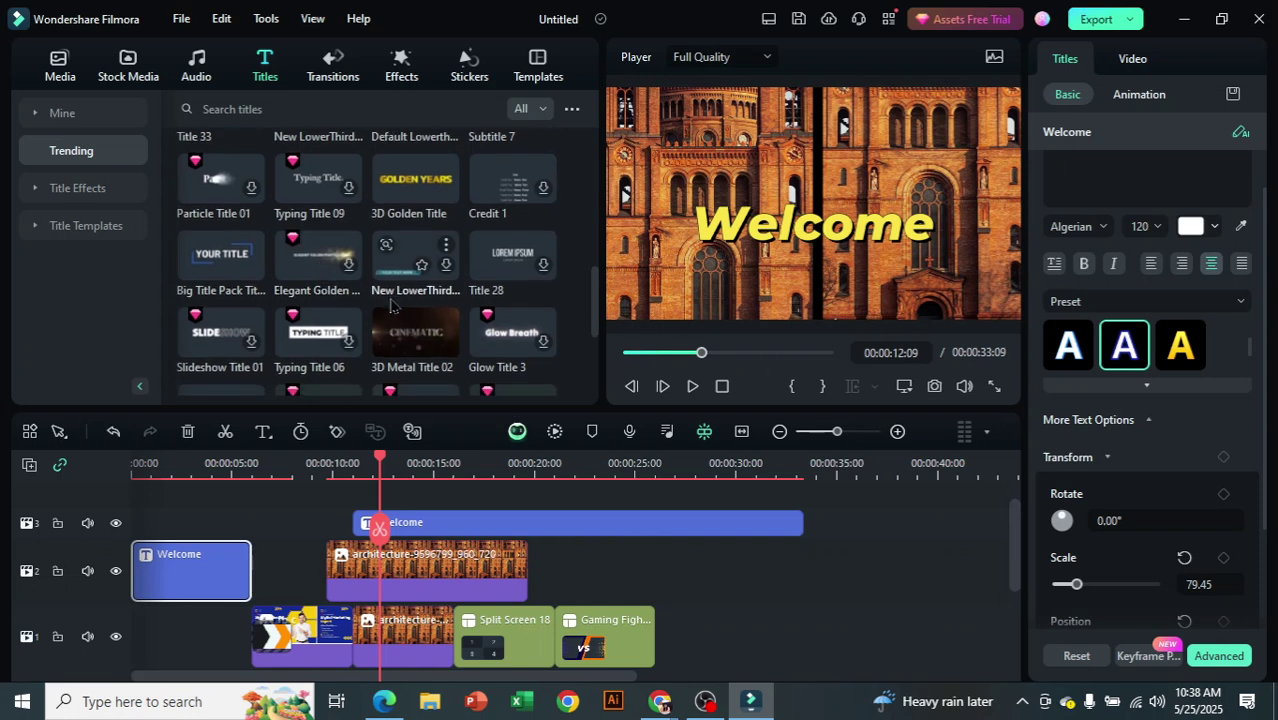
{"action": "scroll", "coordinate": [426, 318], "scroll_direction": "down", "scroll_amount": 1}
{"action": "scroll", "coordinate": [426, 318], "scroll_direction": "down", "scroll_amount": 2}
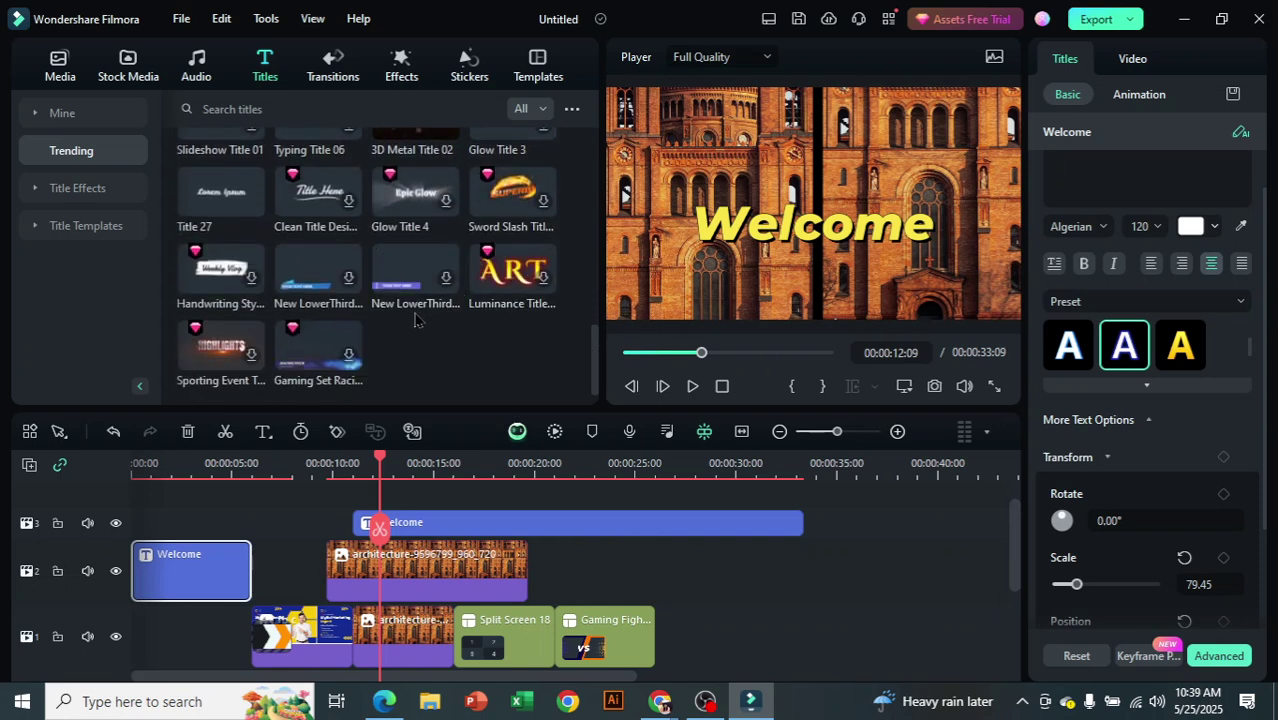
{"action": "scroll", "coordinate": [410, 318], "scroll_direction": "up", "scroll_amount": 4}
{"action": "scroll", "coordinate": [396, 316], "scroll_direction": "up", "scroll_amount": 3}
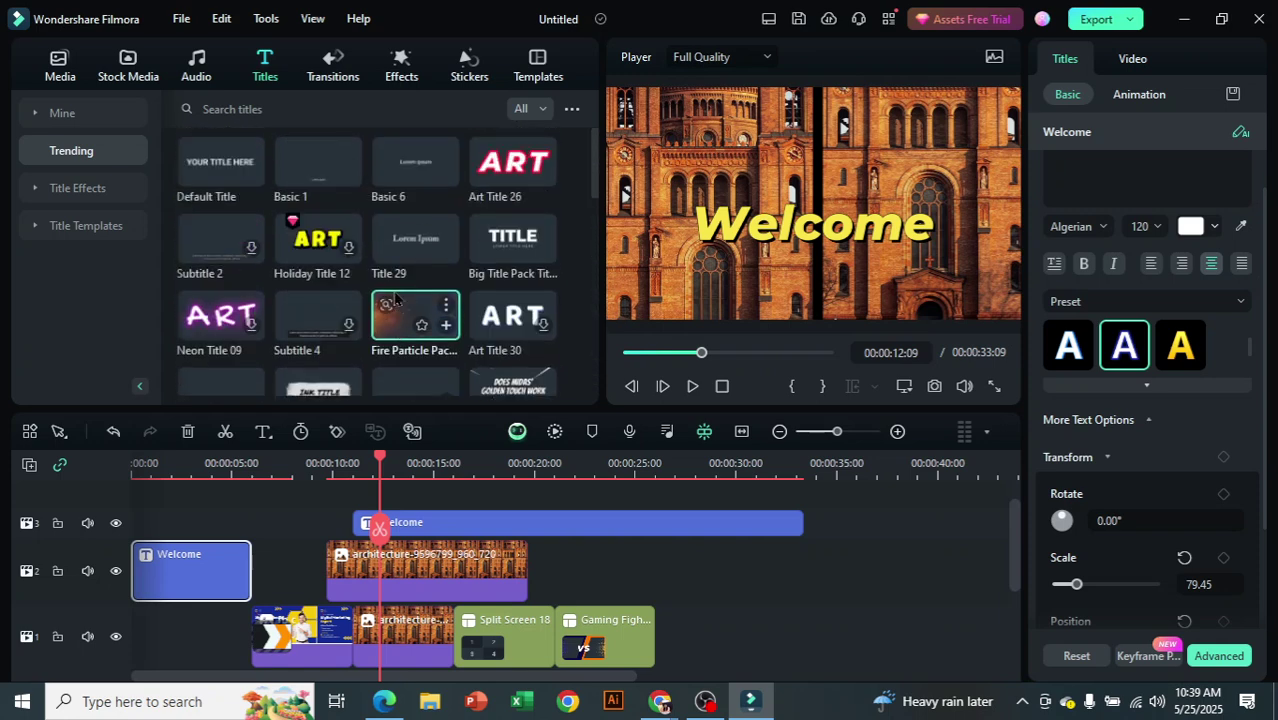
Filter the Title Effects to free items, and look through the Plain Text titles
{"action": "left_click", "coordinate": [40, 190]}
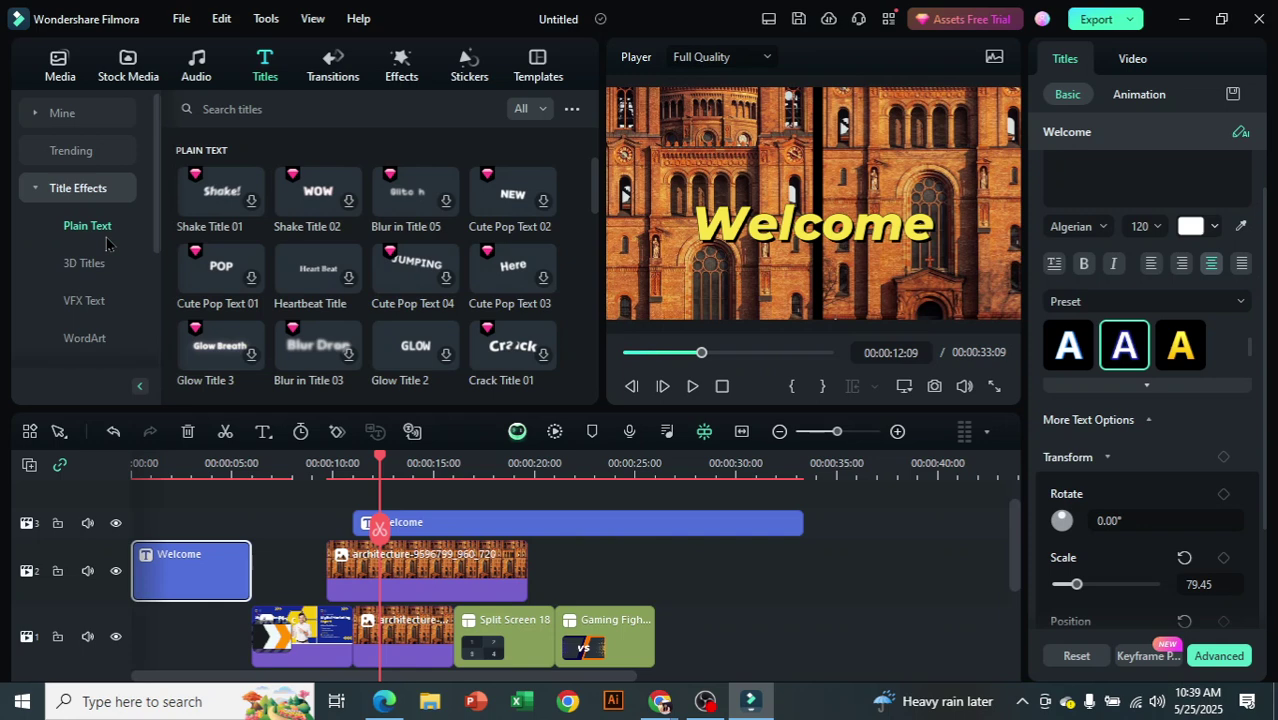
{"action": "left_click", "coordinate": [540, 112]}
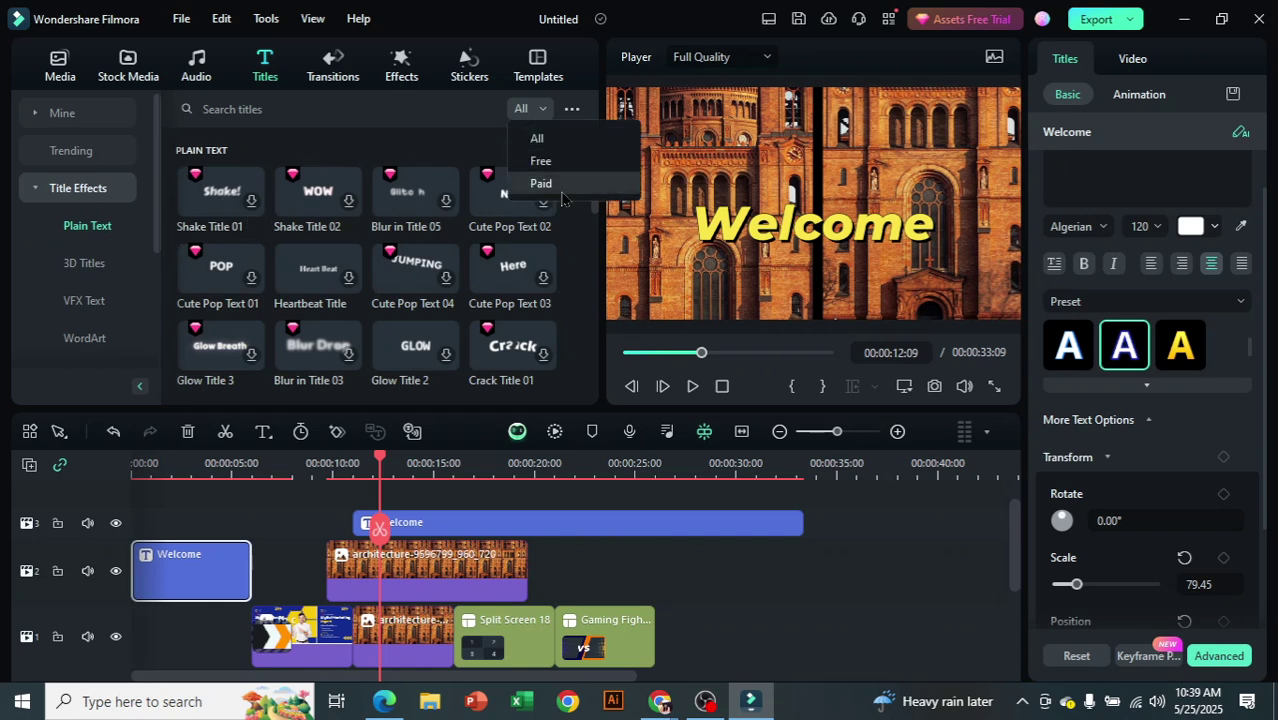
{"action": "left_click", "coordinate": [540, 161]}
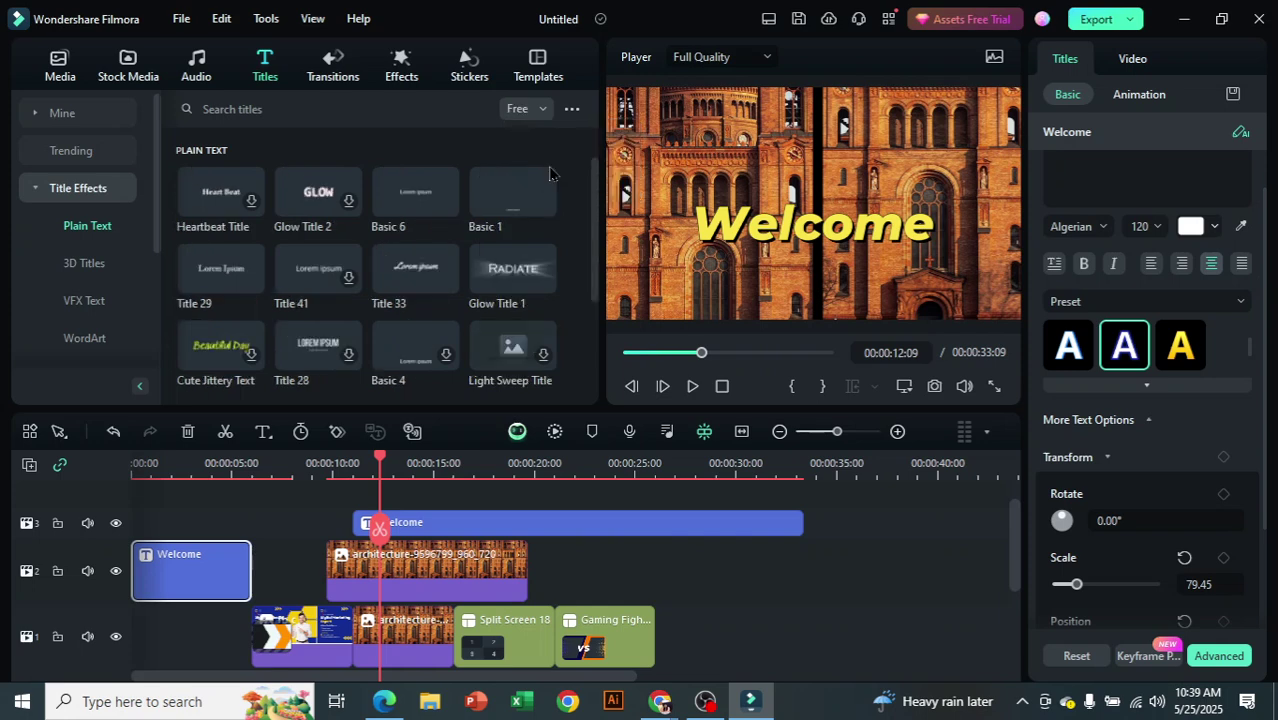
{"action": "scroll", "coordinate": [300, 290], "scroll_direction": "down", "scroll_amount": 3}
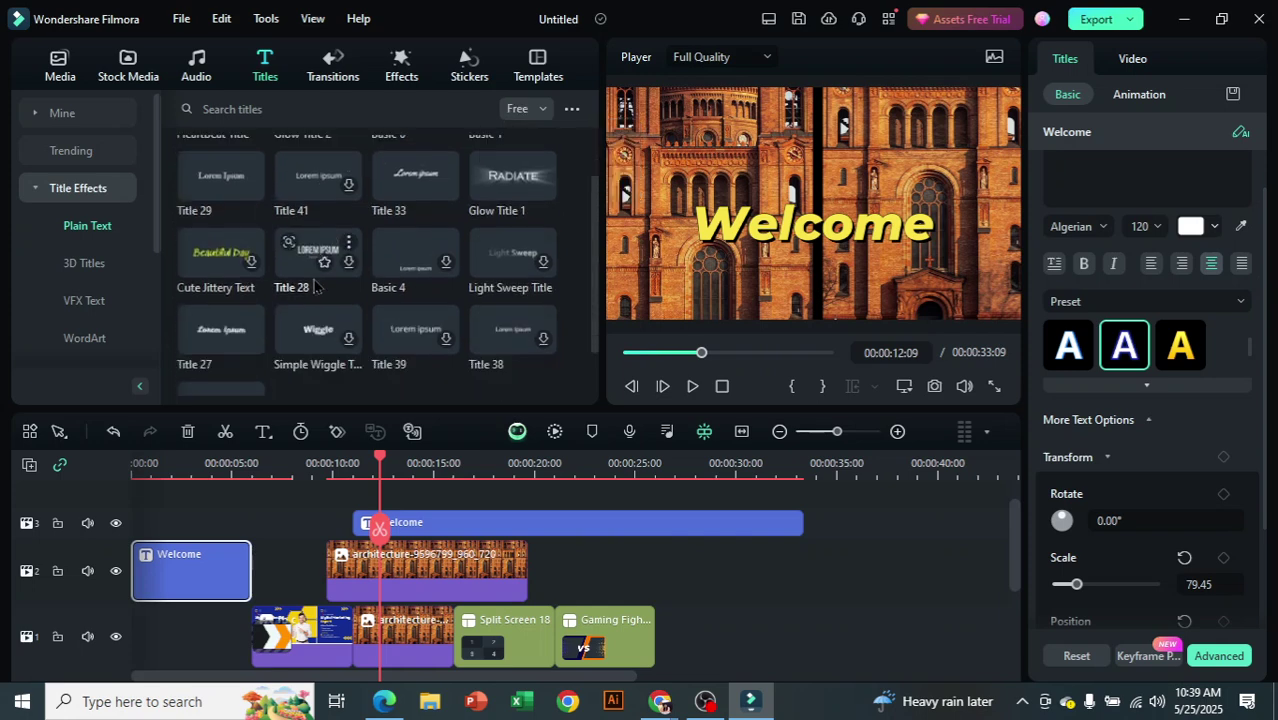
Examine the free 3D Titles and VFX Text collections, and check which other title effect categories are offered
{"action": "left_click", "coordinate": [111, 268]}
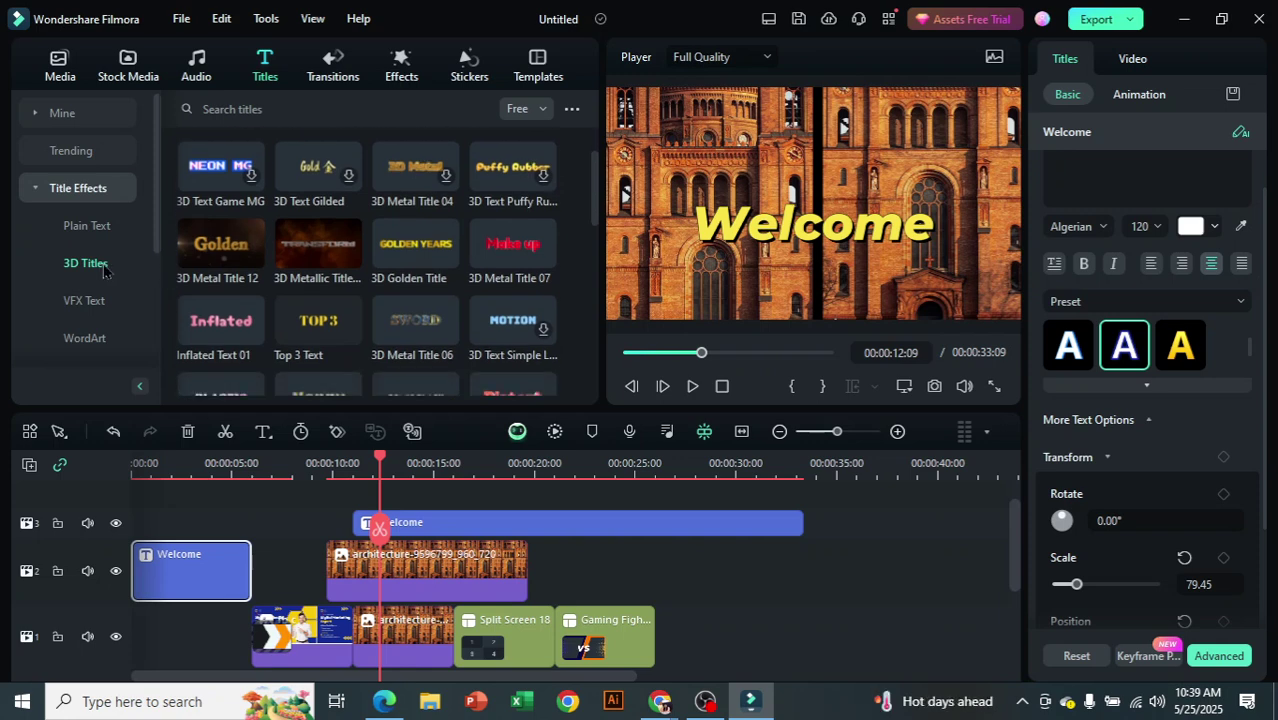
{"action": "scroll", "coordinate": [365, 298], "scroll_direction": "up", "scroll_amount": 1}
{"action": "scroll", "coordinate": [365, 298], "scroll_direction": "up", "scroll_amount": 2}
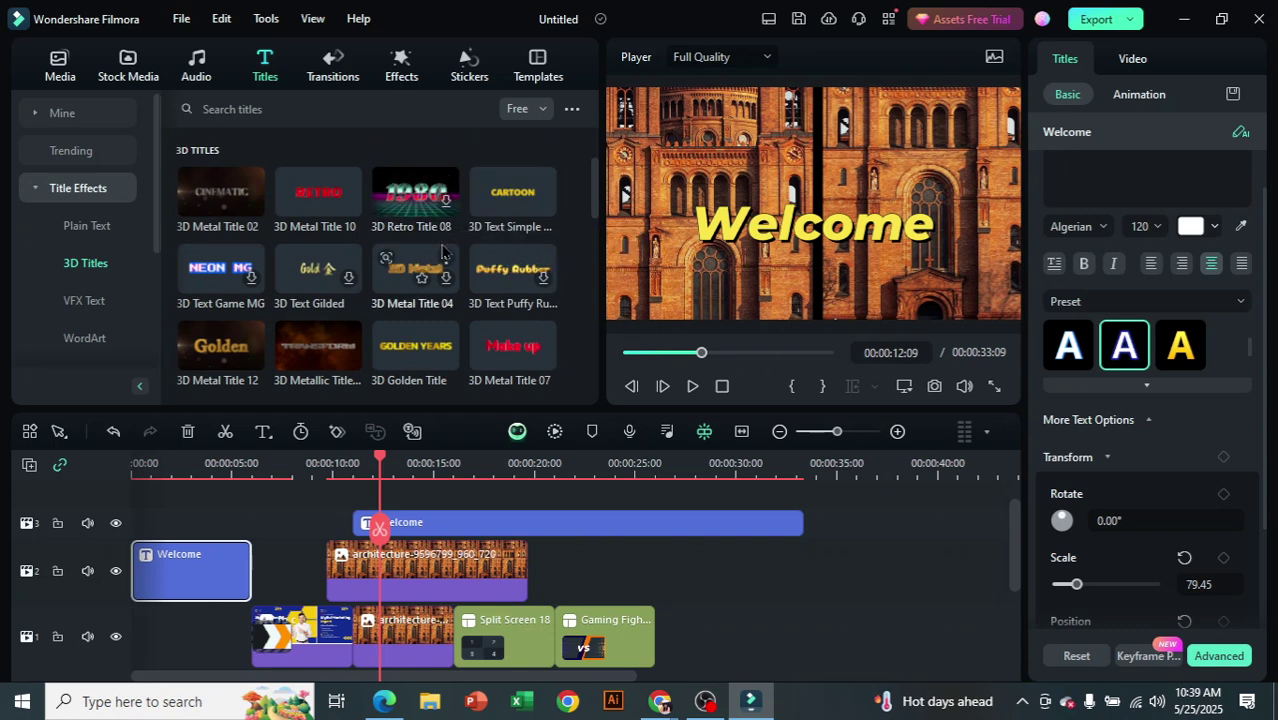
{"action": "scroll", "coordinate": [440, 249], "scroll_direction": "down", "scroll_amount": 3}
{"action": "scroll", "coordinate": [443, 249], "scroll_direction": "down", "scroll_amount": 9}
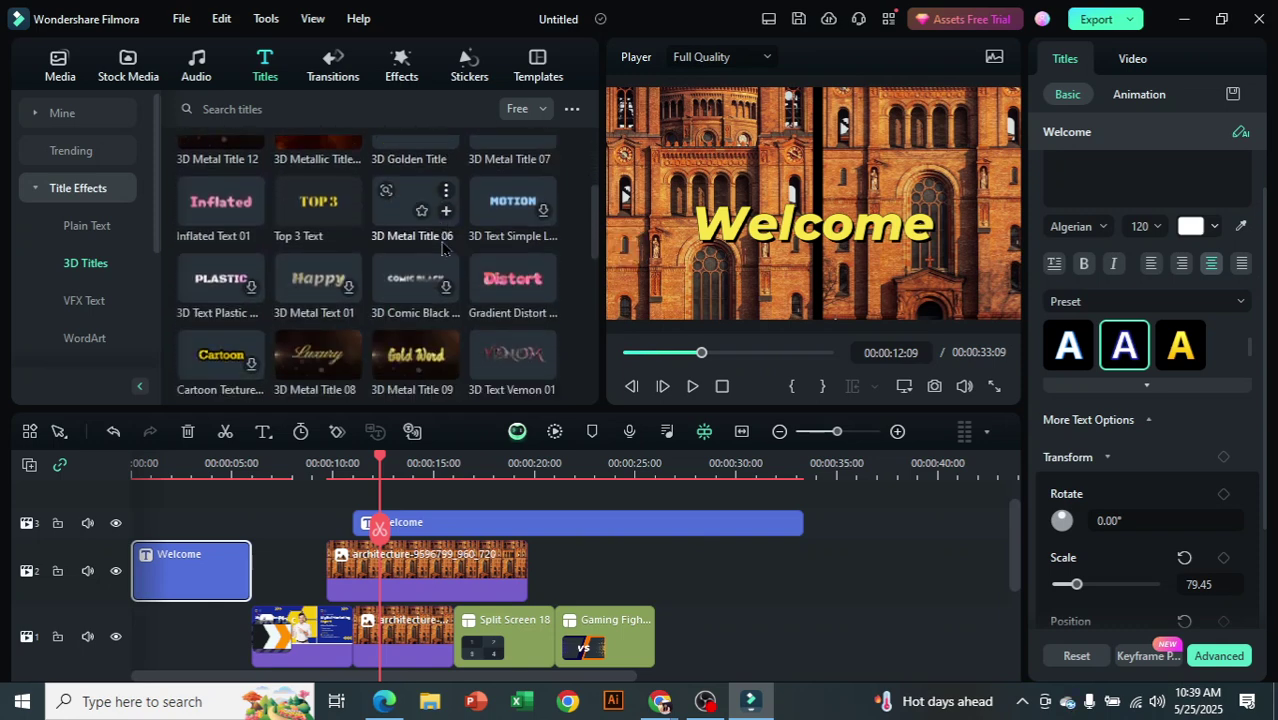
{"action": "scroll", "coordinate": [463, 251], "scroll_direction": "down", "scroll_amount": 7}
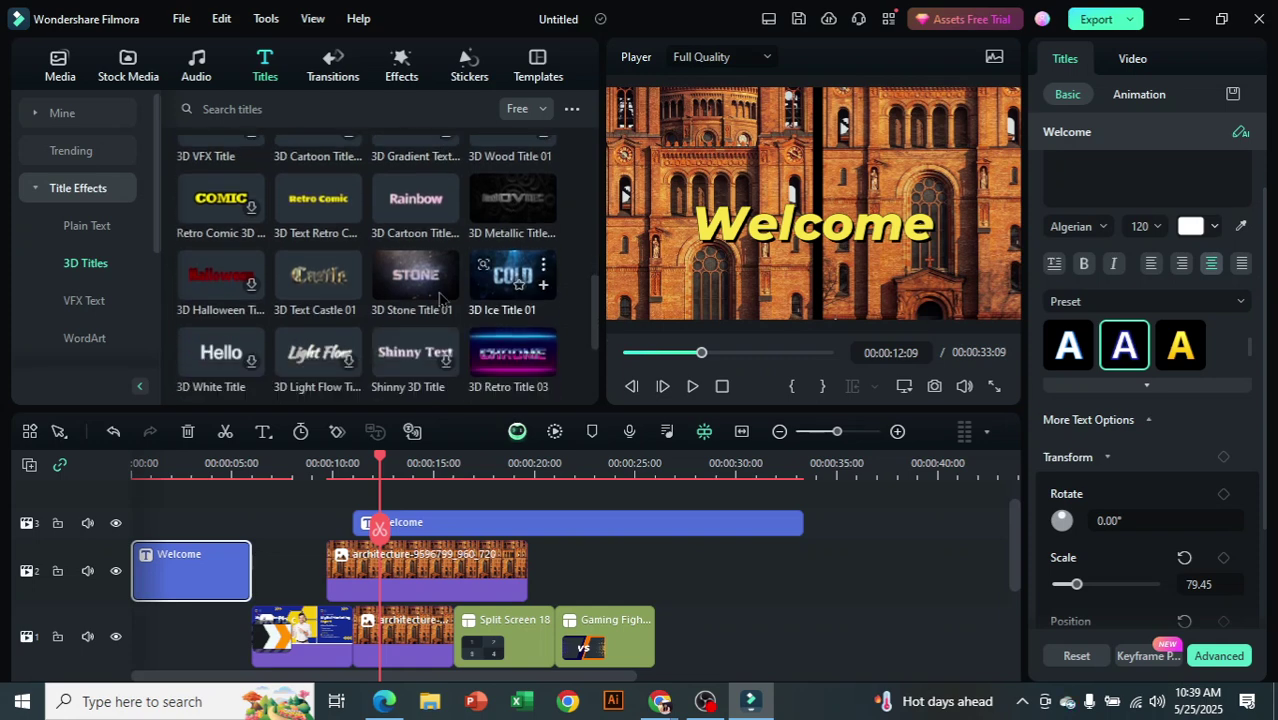
{"action": "scroll", "coordinate": [103, 284], "scroll_direction": "down", "scroll_amount": 3}
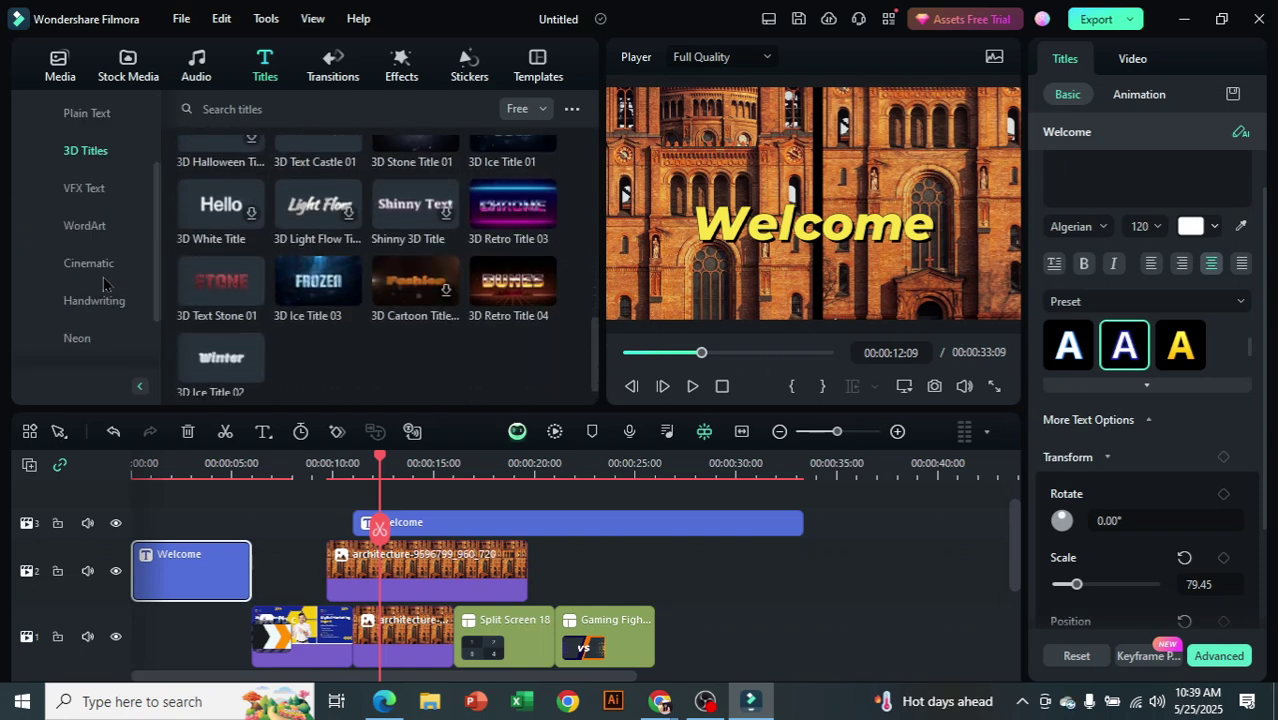
{"action": "left_click", "coordinate": [85, 188]}
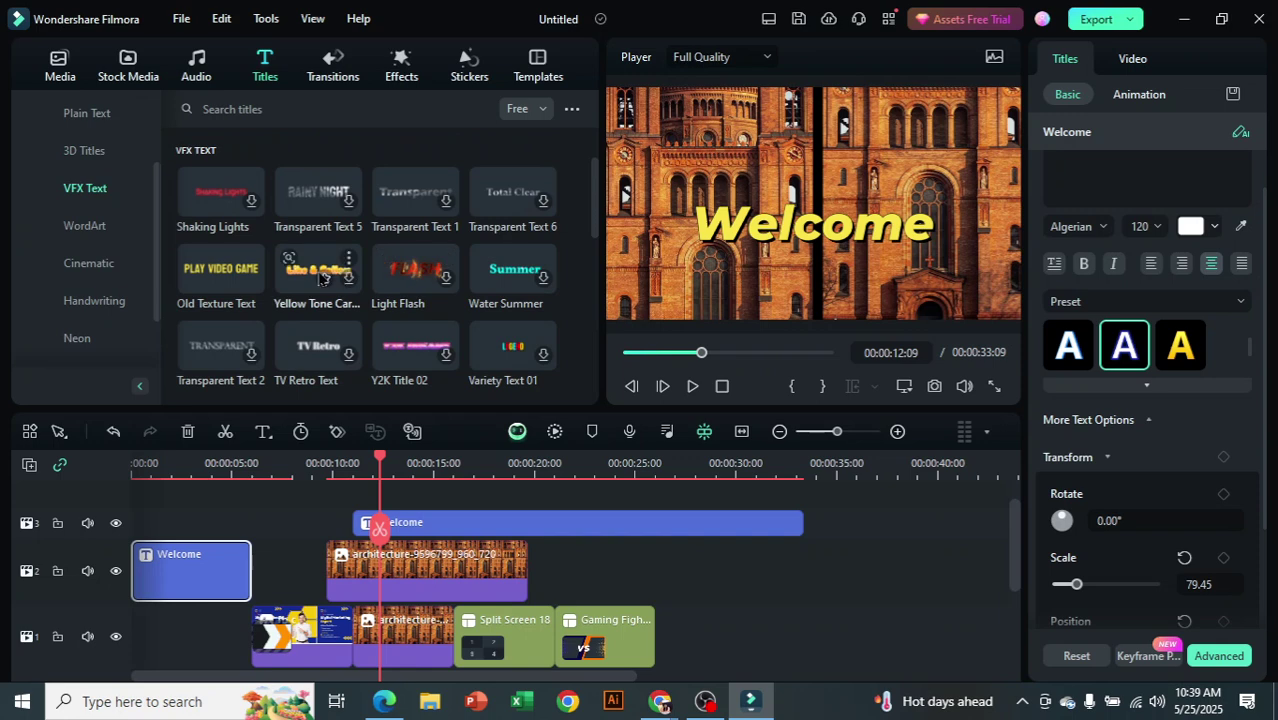
{"action": "scroll", "coordinate": [116, 280], "scroll_direction": "down", "scroll_amount": 2}
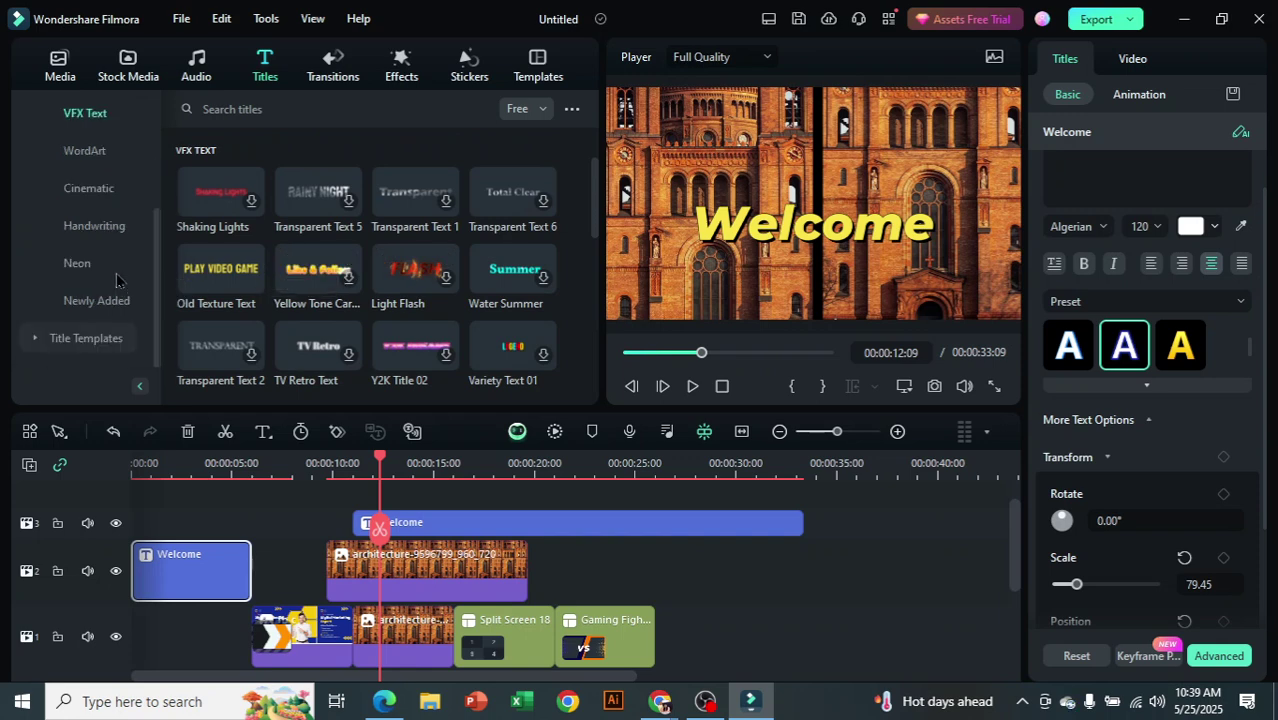
{"action": "scroll", "coordinate": [113, 289], "scroll_direction": "up", "scroll_amount": 4}
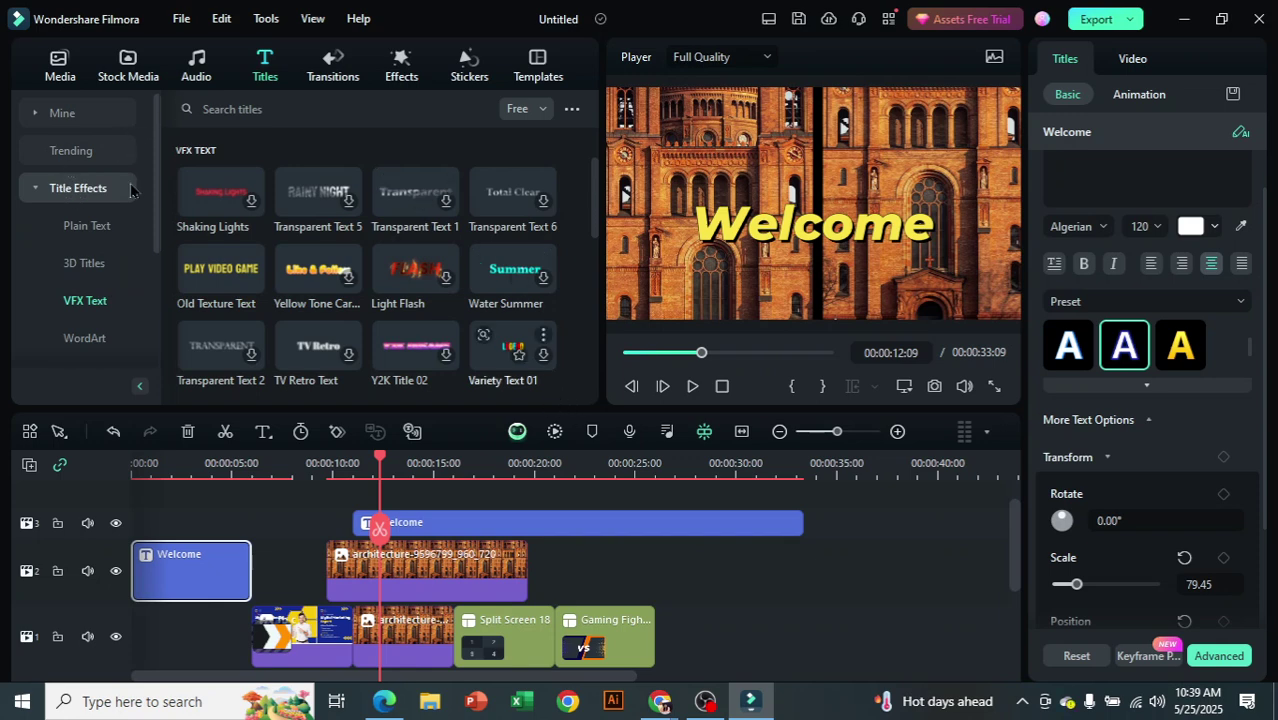
{"action": "scroll", "coordinate": [100, 265], "scroll_direction": "down", "scroll_amount": 4}
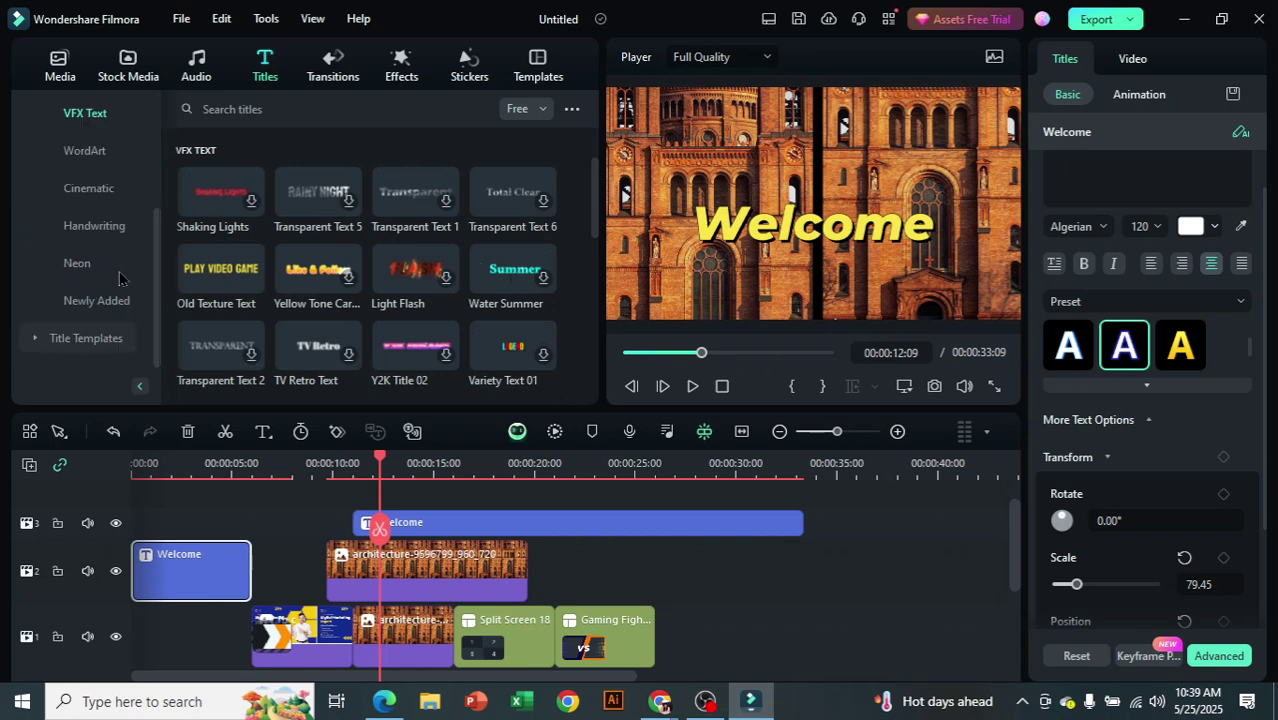
Look through the free Title Templates, including the Subtitles and YouTube categories
{"action": "left_click", "coordinate": [33, 340]}
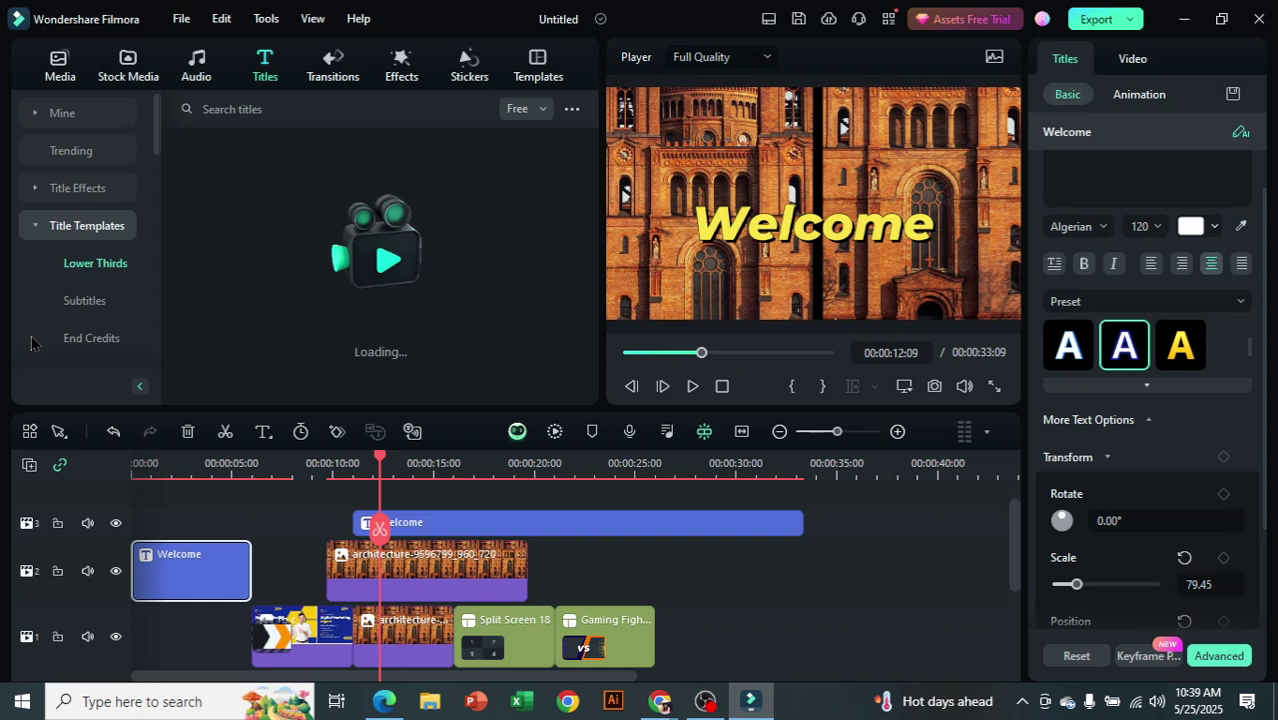
{"action": "left_click", "coordinate": [82, 196]}
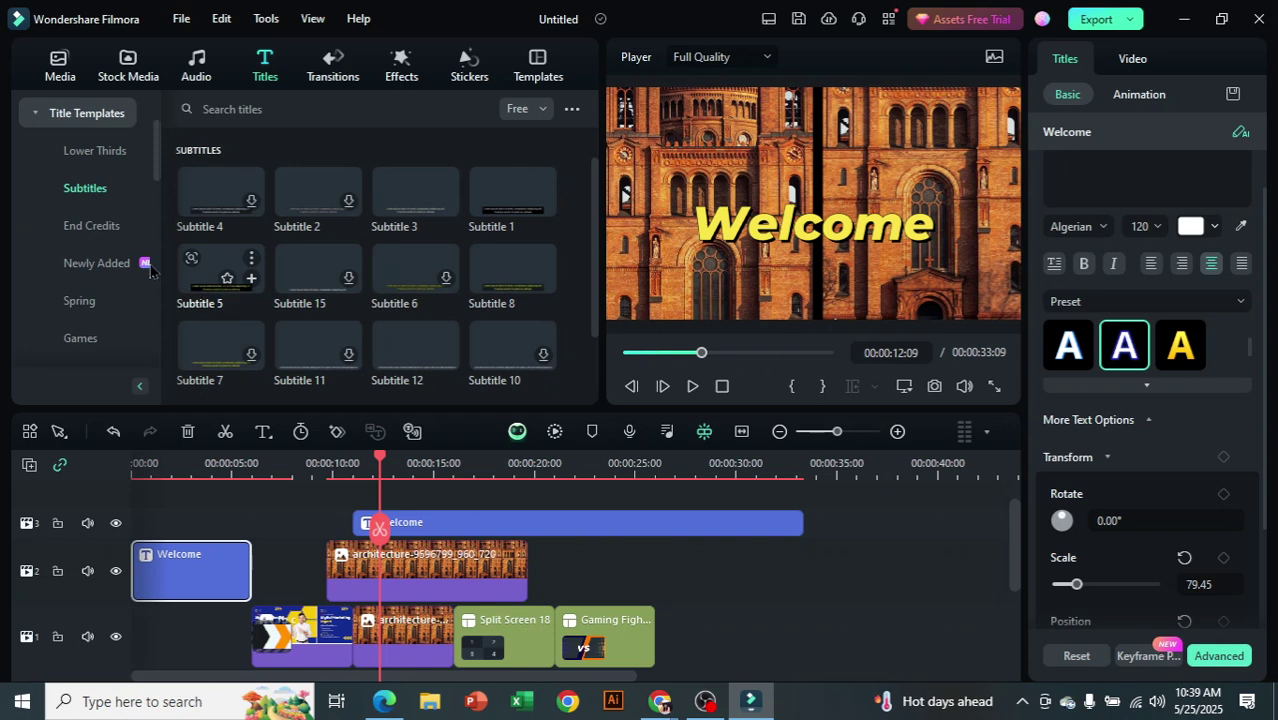
{"action": "scroll", "coordinate": [99, 233], "scroll_direction": "down", "scroll_amount": 3}
{"action": "scroll", "coordinate": [105, 253], "scroll_direction": "down", "scroll_amount": 8}
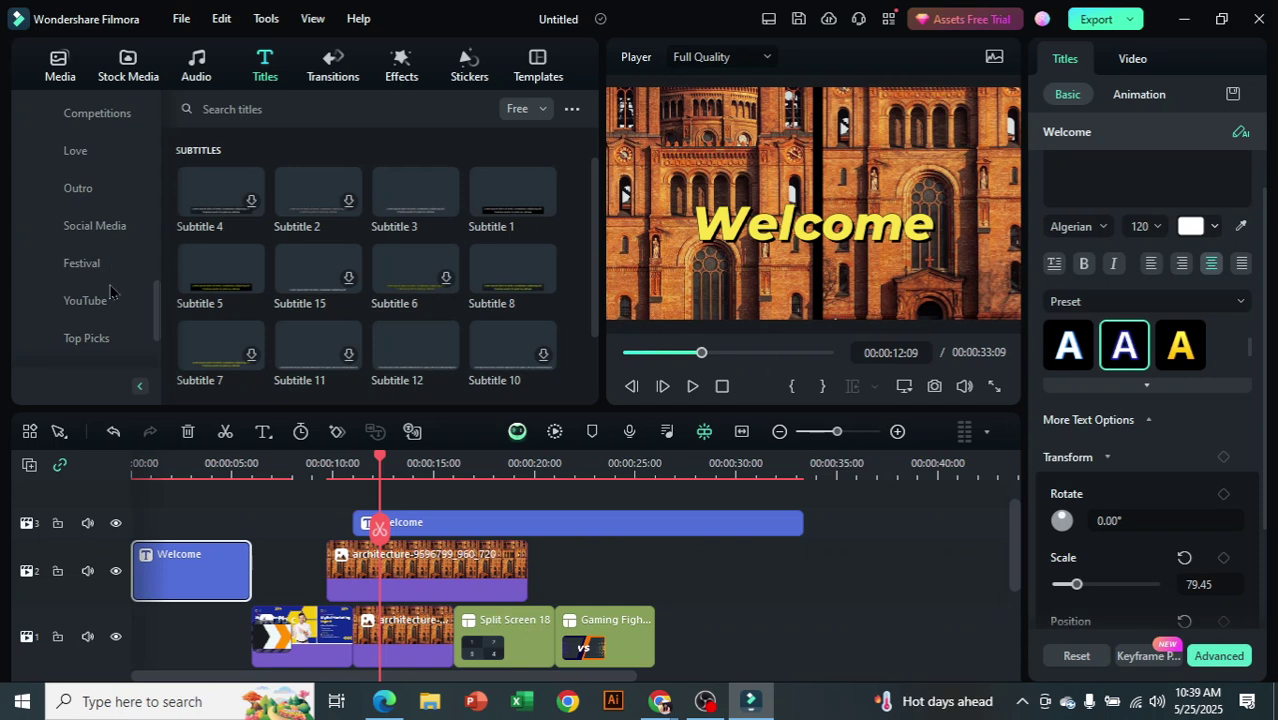
{"action": "left_click", "coordinate": [85, 300]}
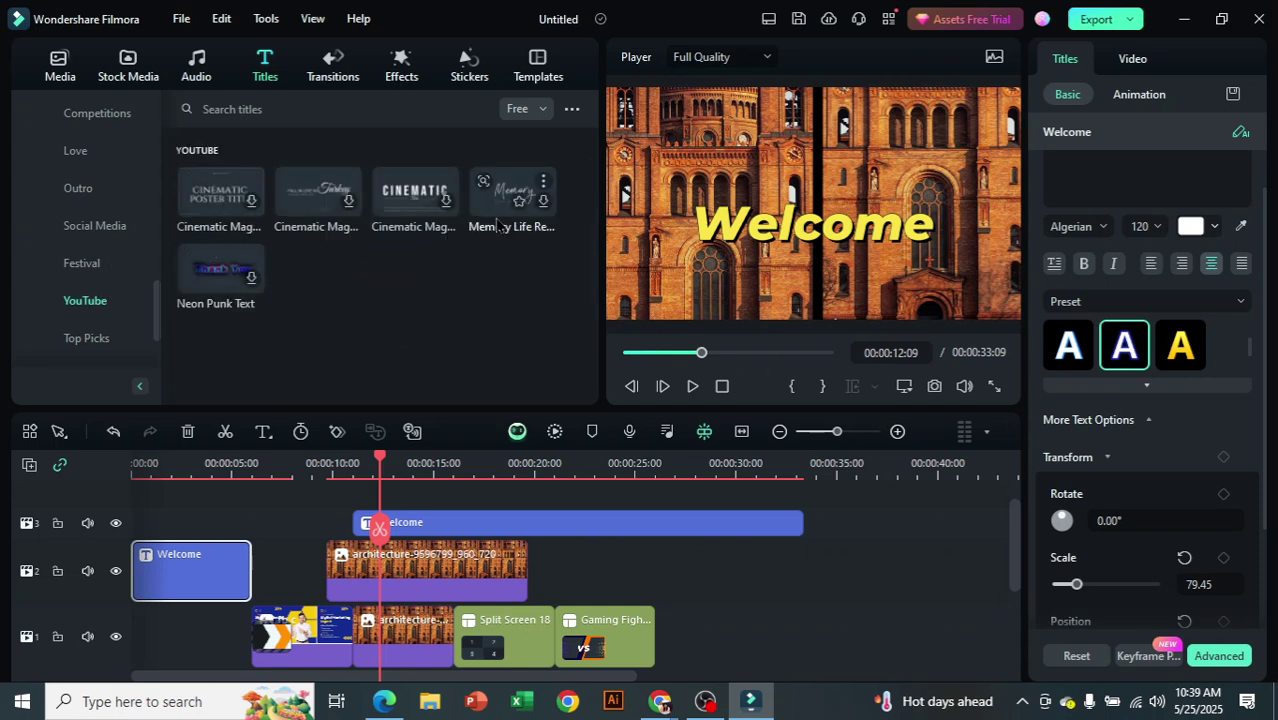
{"action": "scroll", "coordinate": [94, 268], "scroll_direction": "down", "scroll_amount": 2}
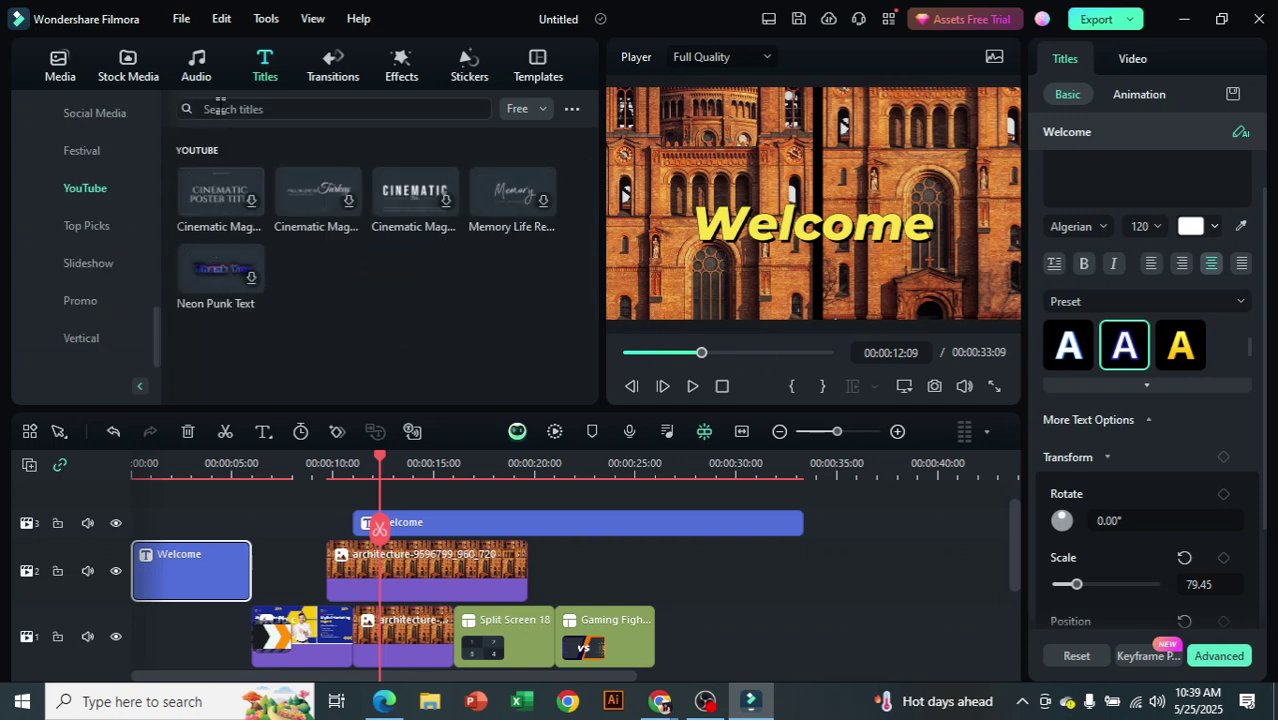
Add the trending subscribe sticker Element 14 on a new track above the long Welcome title, starting at about 16 seconds
{"action": "left_click", "coordinate": [492, 70]}
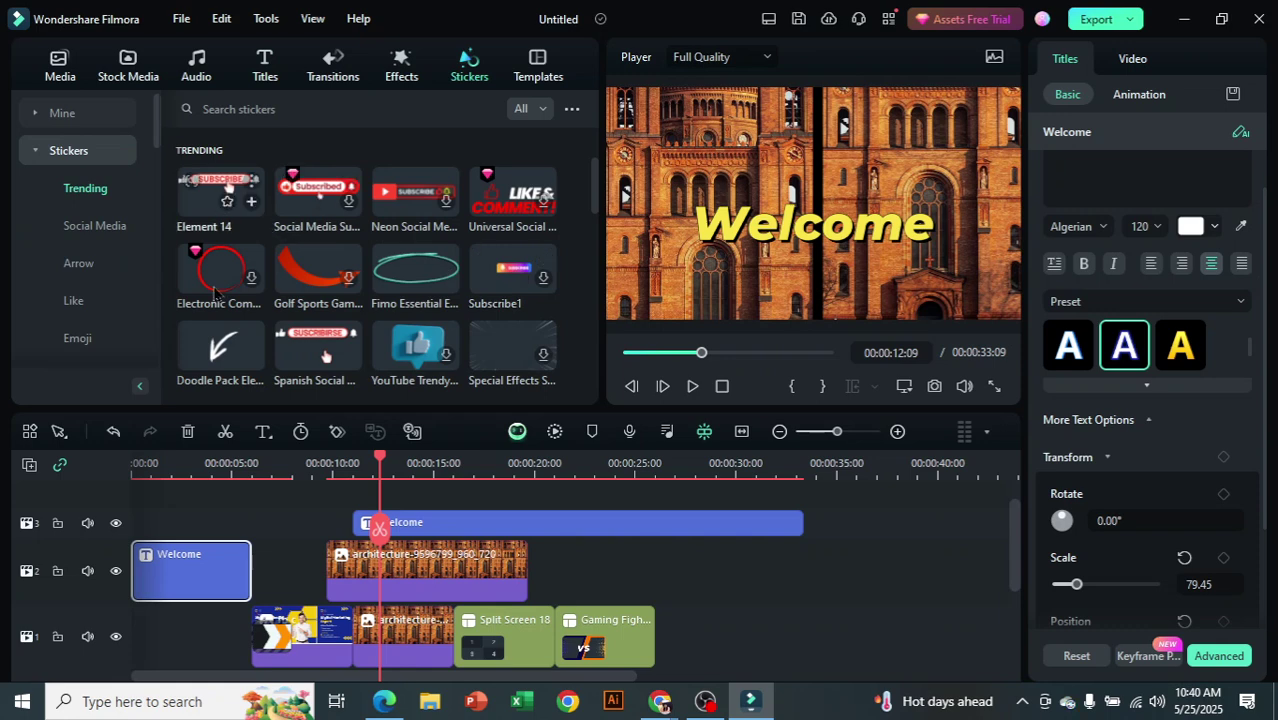
{"action": "scroll", "coordinate": [675, 619], "scroll_direction": "up", "scroll_amount": 1}
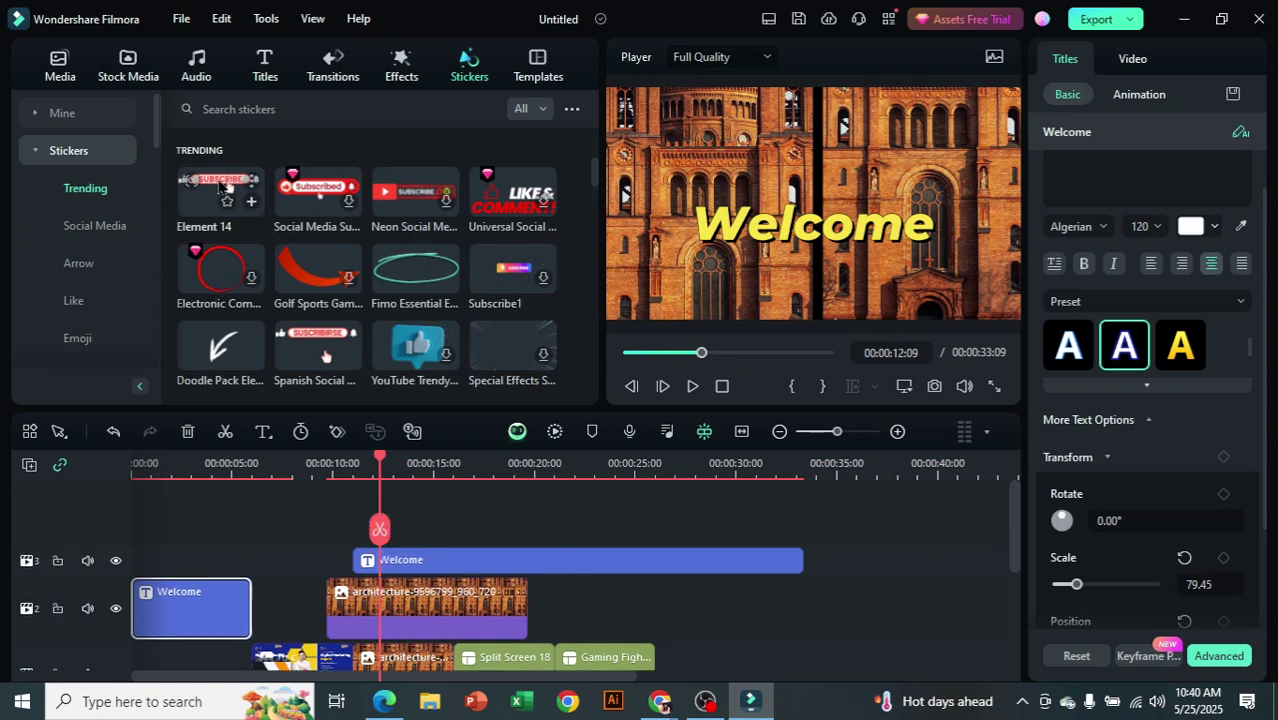
{"action": "left_click_drag", "start_coordinate": [220, 192], "coordinate": [476, 535]}
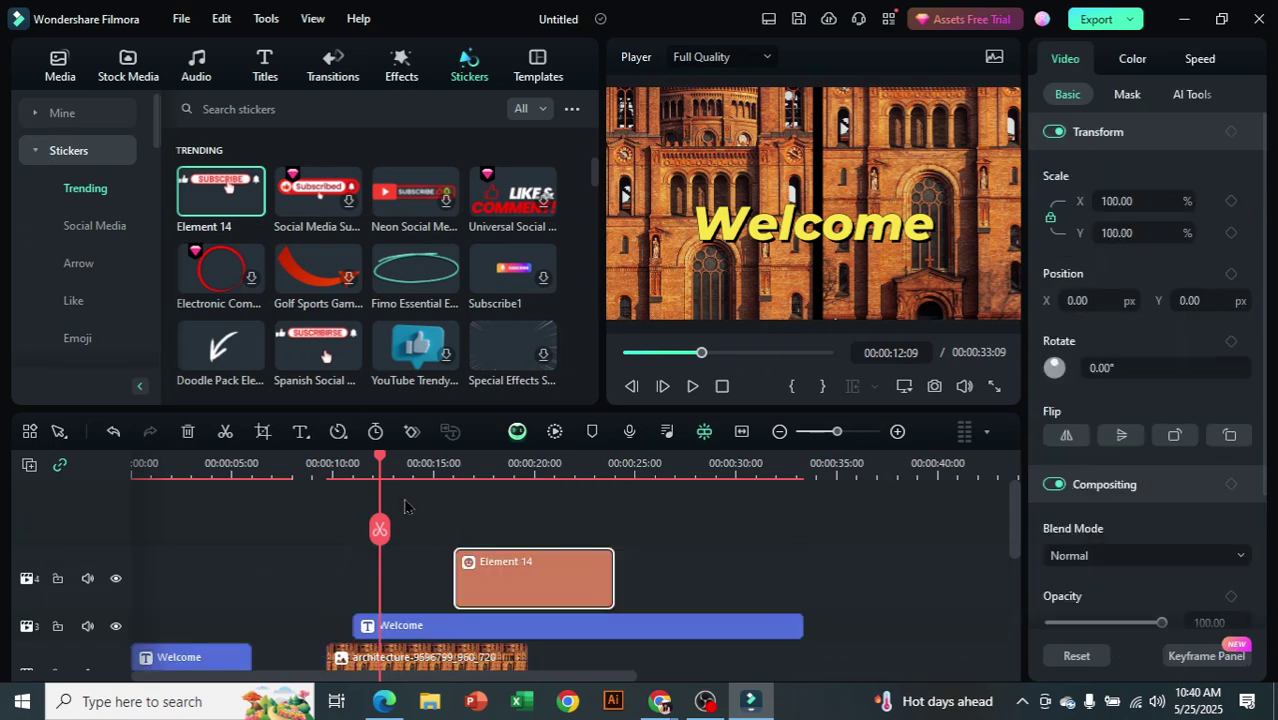
Preview the subscribe sticker from its start at about 16 seconds, and pause at about 00:00:22:09
{"action": "left_click_drag", "start_coordinate": [383, 458], "coordinate": [453, 458]}
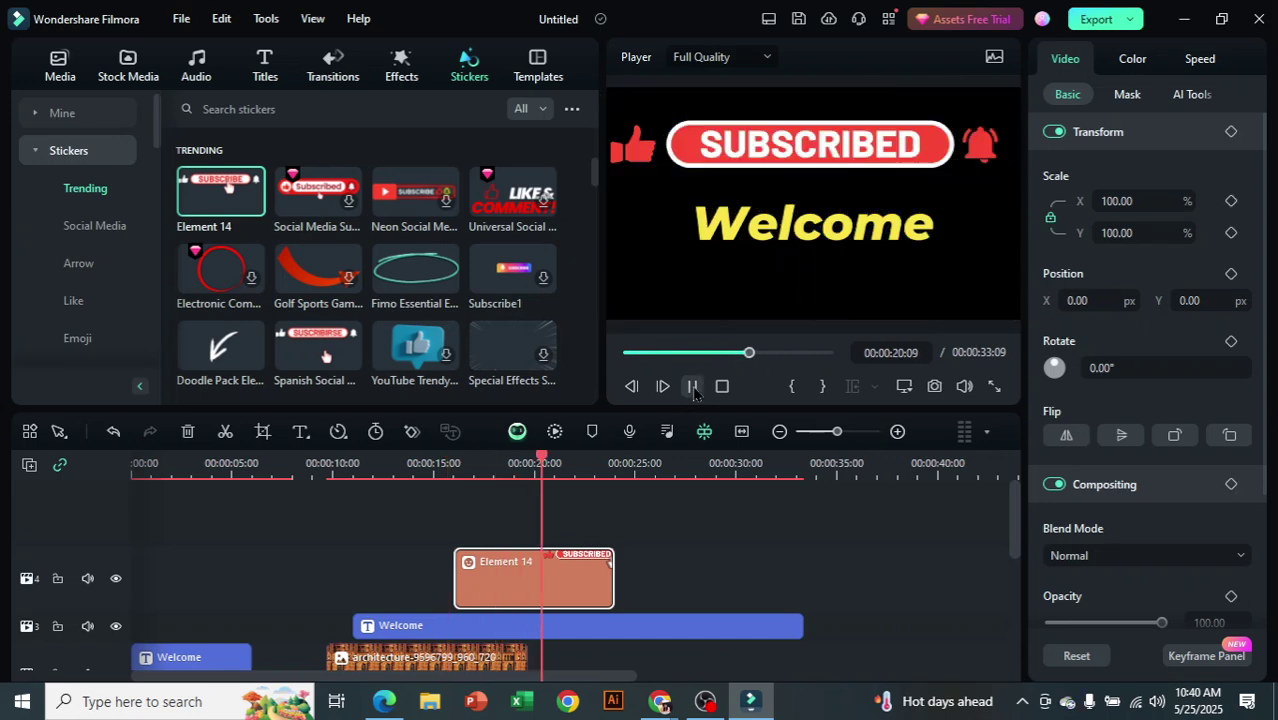
{"action": "left_click", "coordinate": [693, 388]}
{"action": "scroll", "coordinate": [750, 607], "scroll_direction": "down", "scroll_amount": 1}
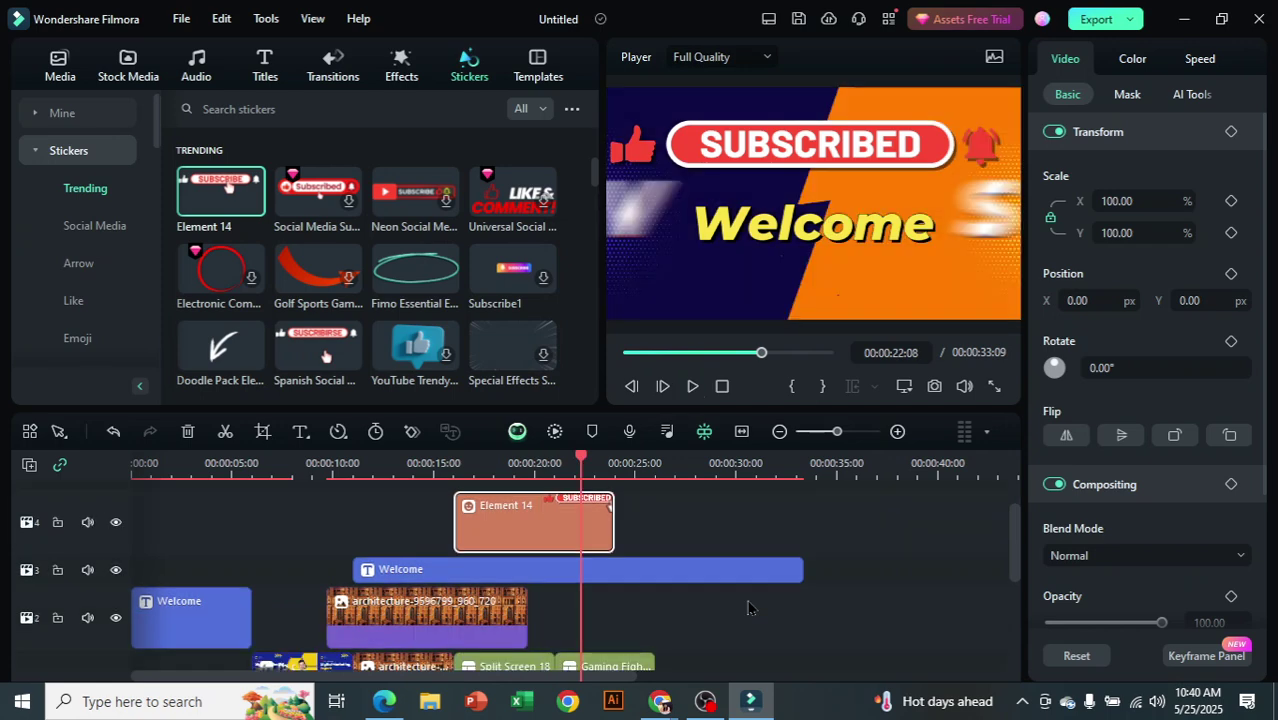
{"action": "scroll", "coordinate": [750, 607], "scroll_direction": "down", "scroll_amount": 1}
{"action": "scroll", "coordinate": [735, 579], "scroll_direction": "up", "scroll_amount": 1}
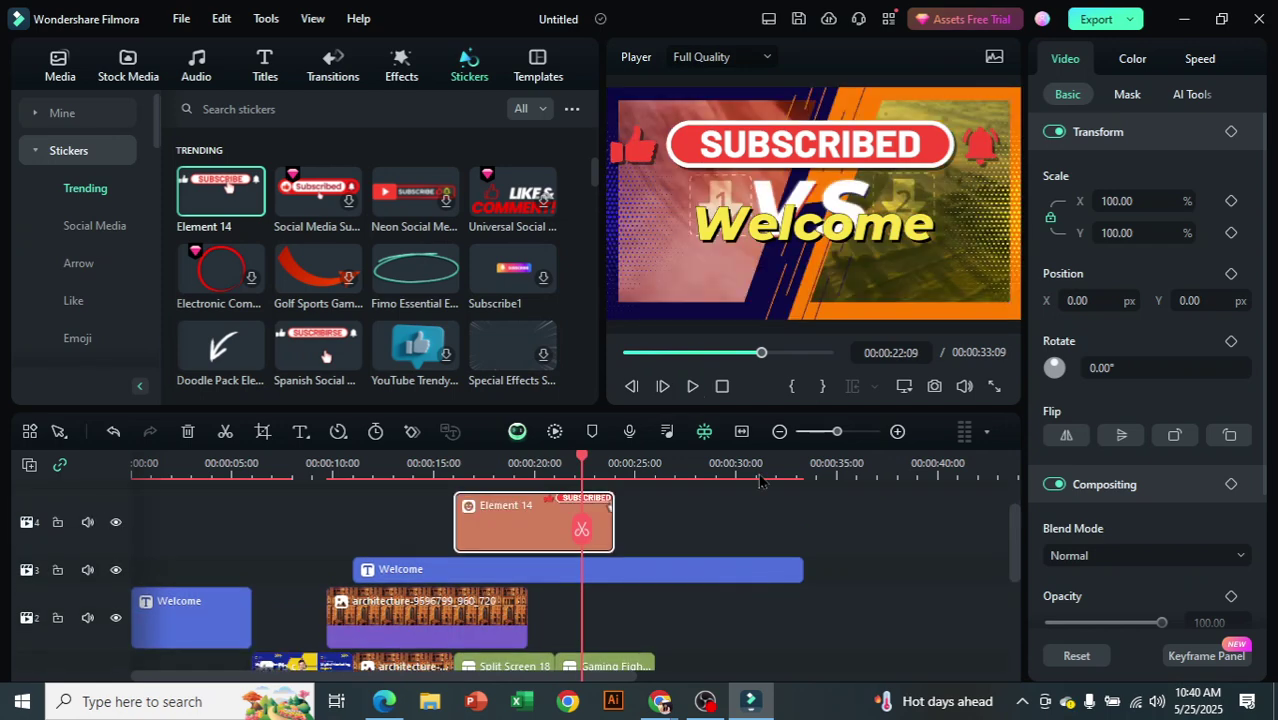
Shrink the subscribe sticker to 46.26% at X -430.00, Y 188.60 px, and extend its clip to about 29 seconds
{"action": "left_click", "coordinate": [752, 147]}
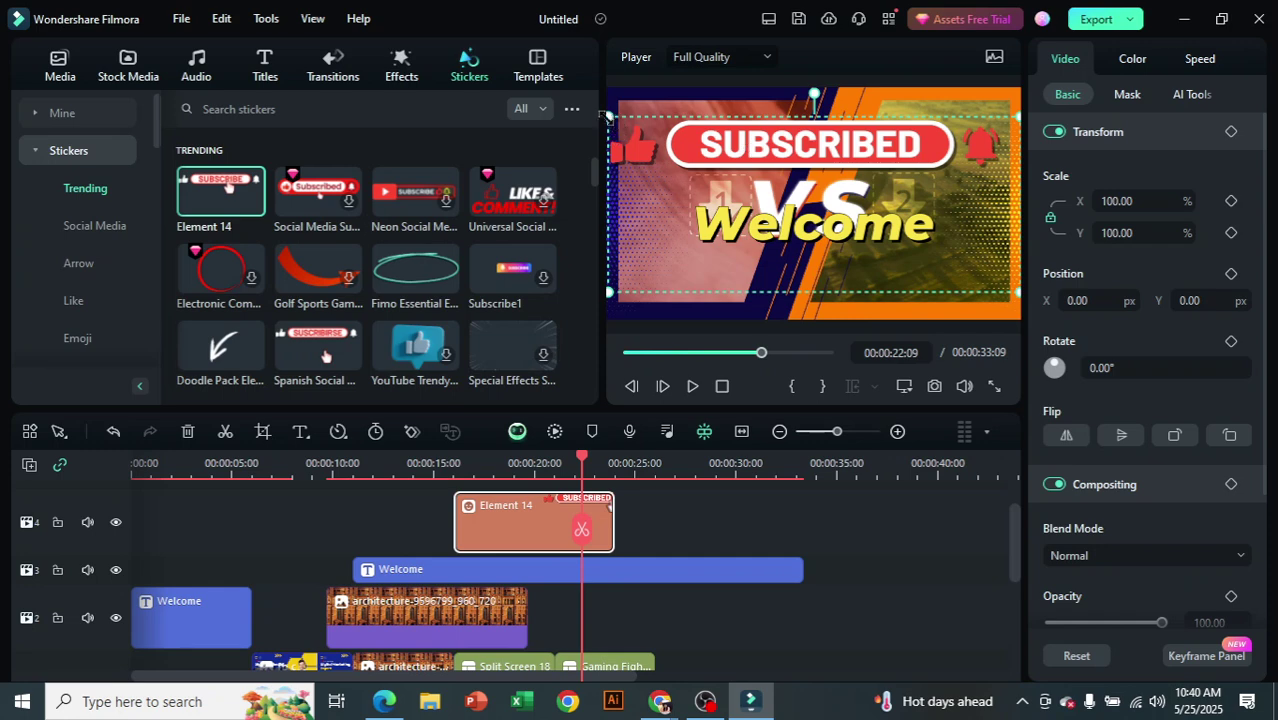
{"action": "left_click_drag", "start_coordinate": [609, 117], "coordinate": [696, 125]}
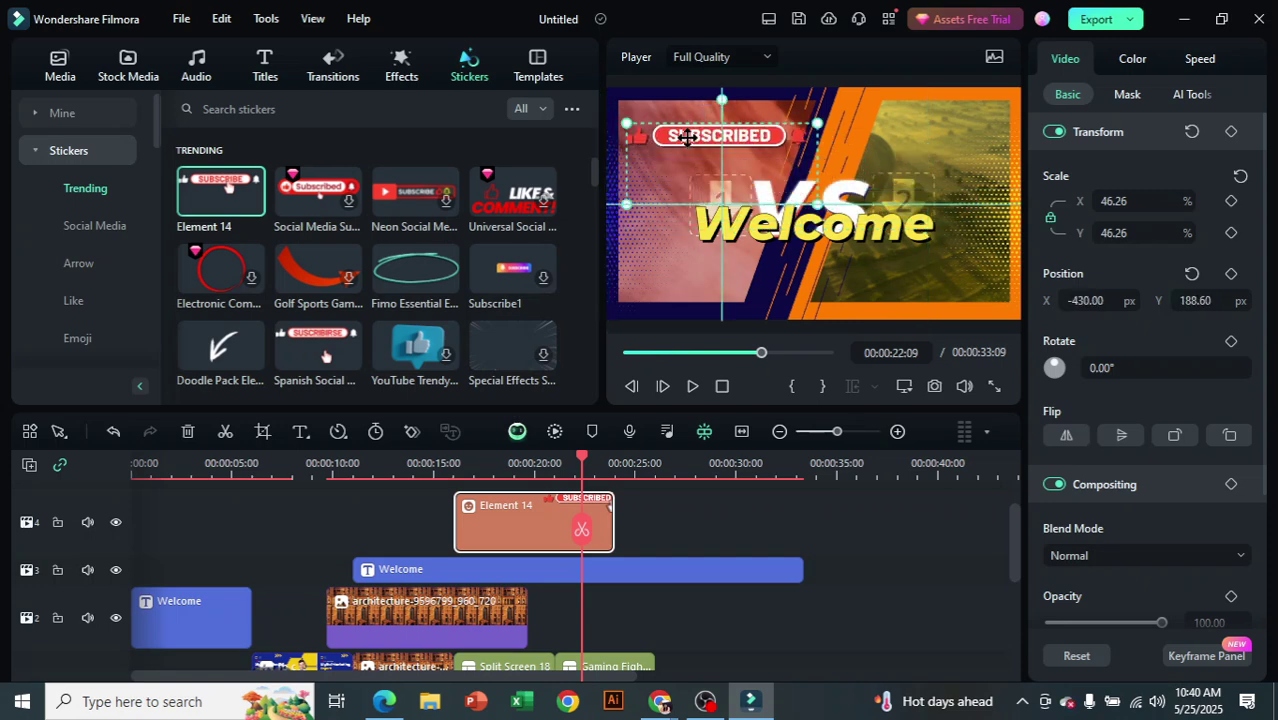
{"action": "left_click_drag", "start_coordinate": [612, 515], "coordinate": [717, 520]}
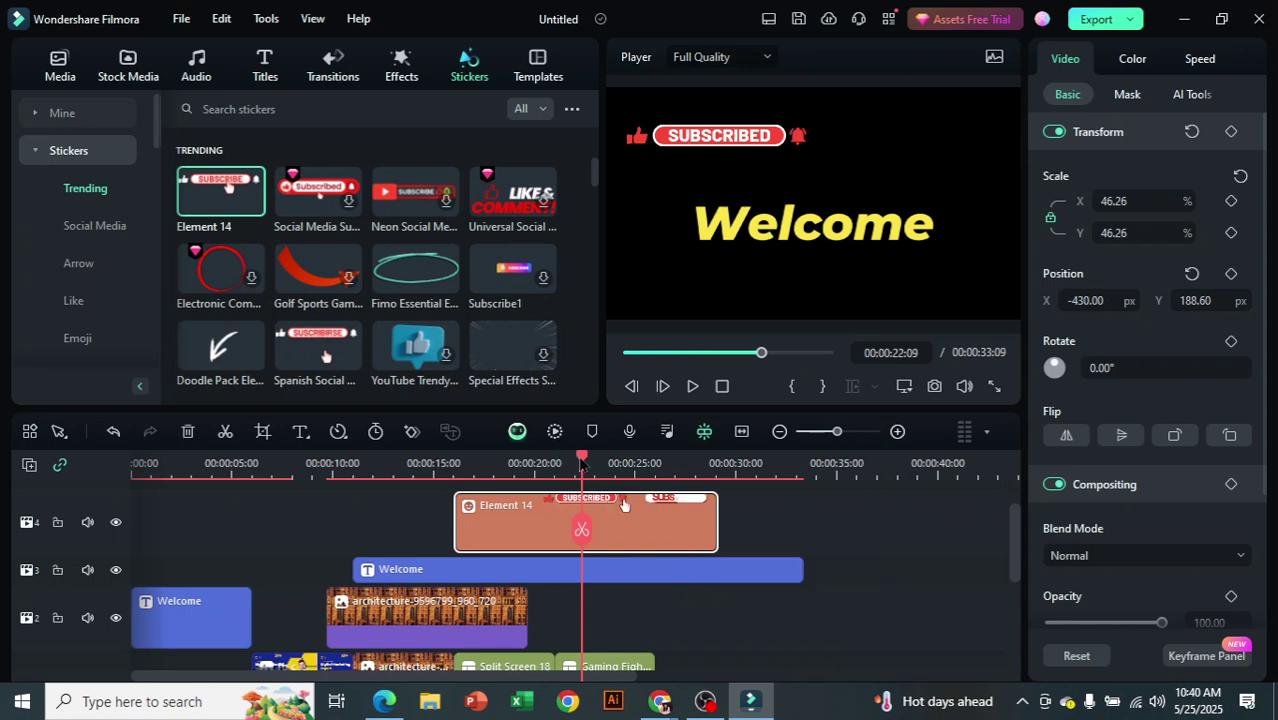
Preview the resized subscribe sticker from 00:00:15:10
{"action": "left_click", "coordinate": [441, 463]}
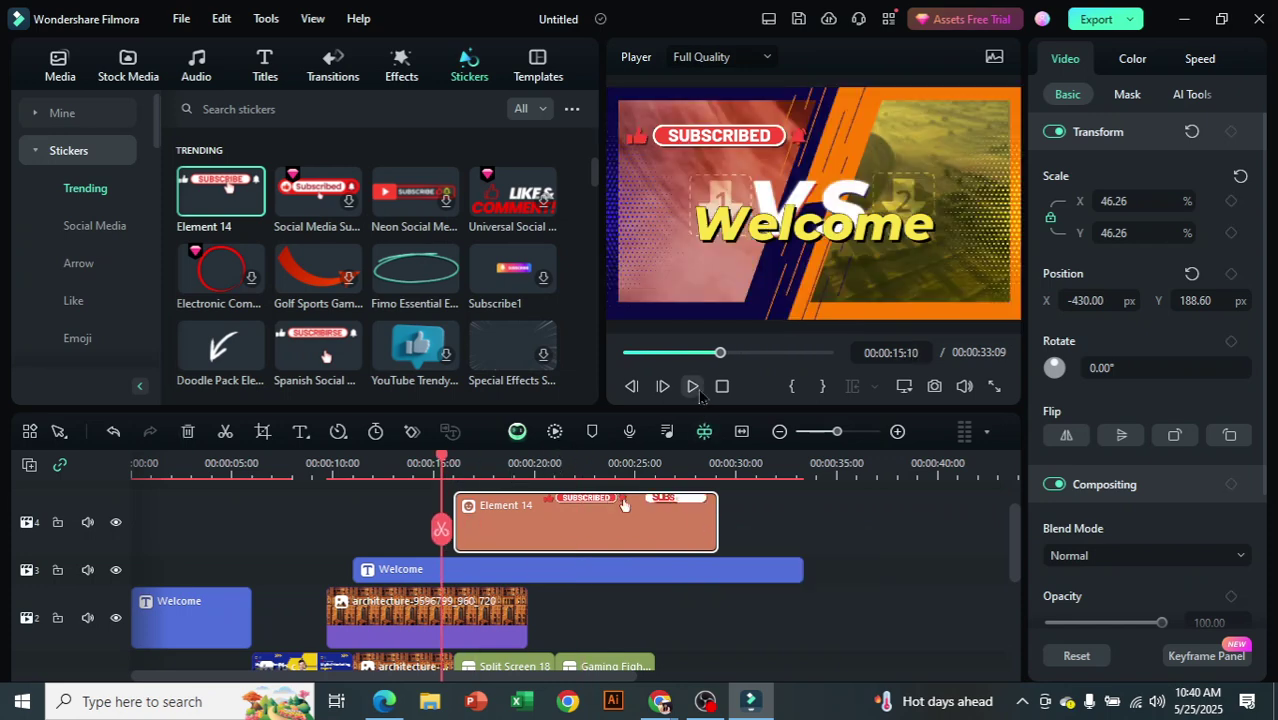
{"action": "left_click", "coordinate": [695, 389]}
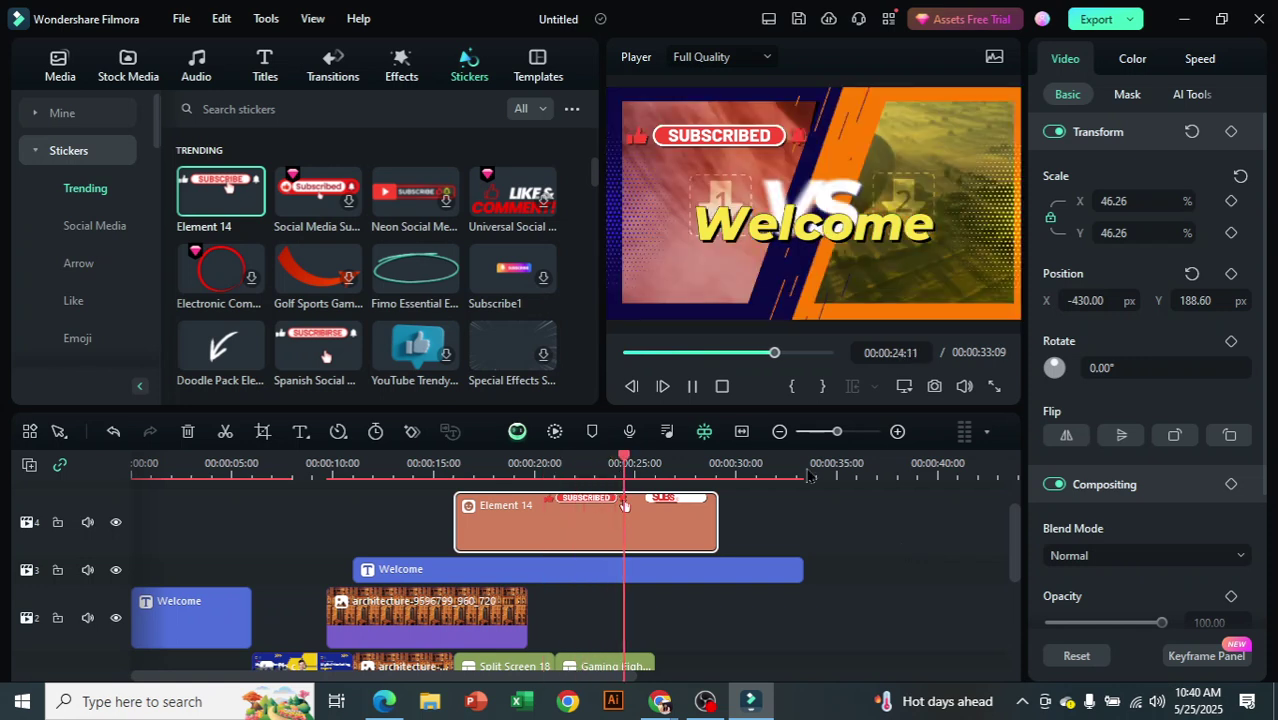
Pause the preview and delete the Split Screen 18 and Gaming Fight template clips from track 1
{"action": "left_click", "coordinate": [692, 387]}
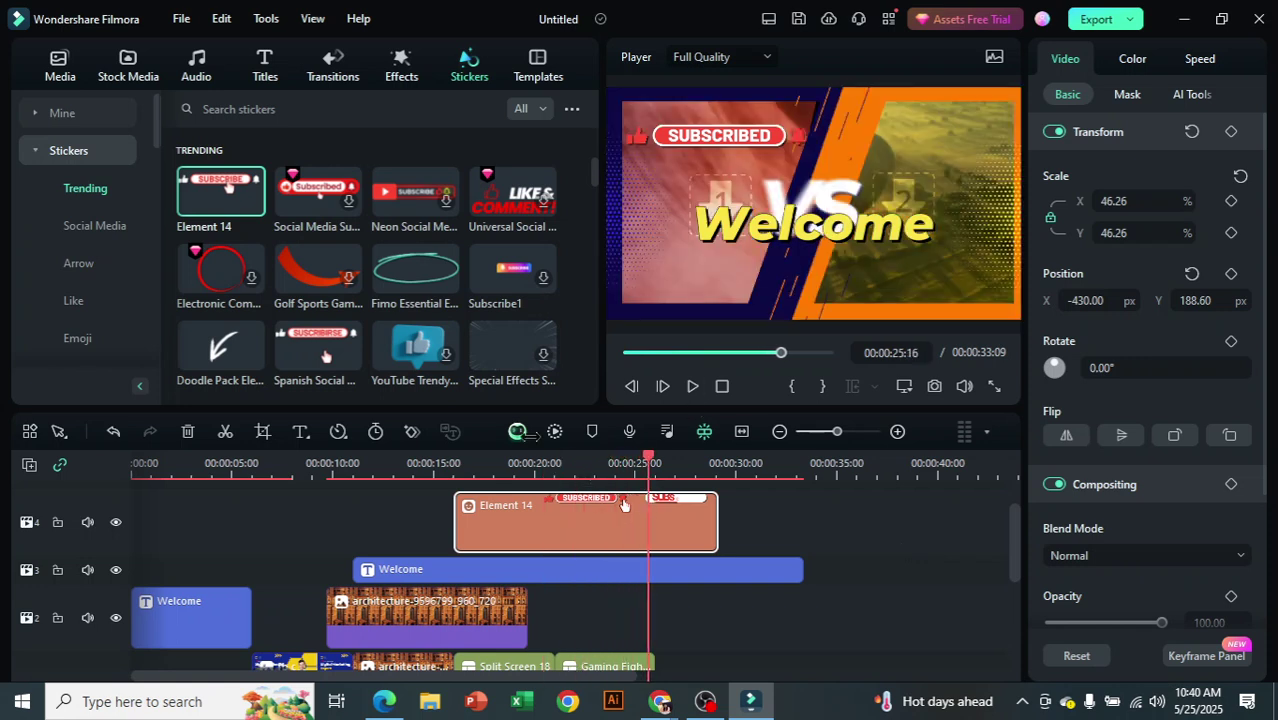
{"action": "scroll", "coordinate": [600, 530], "scroll_direction": "up", "scroll_amount": 1}
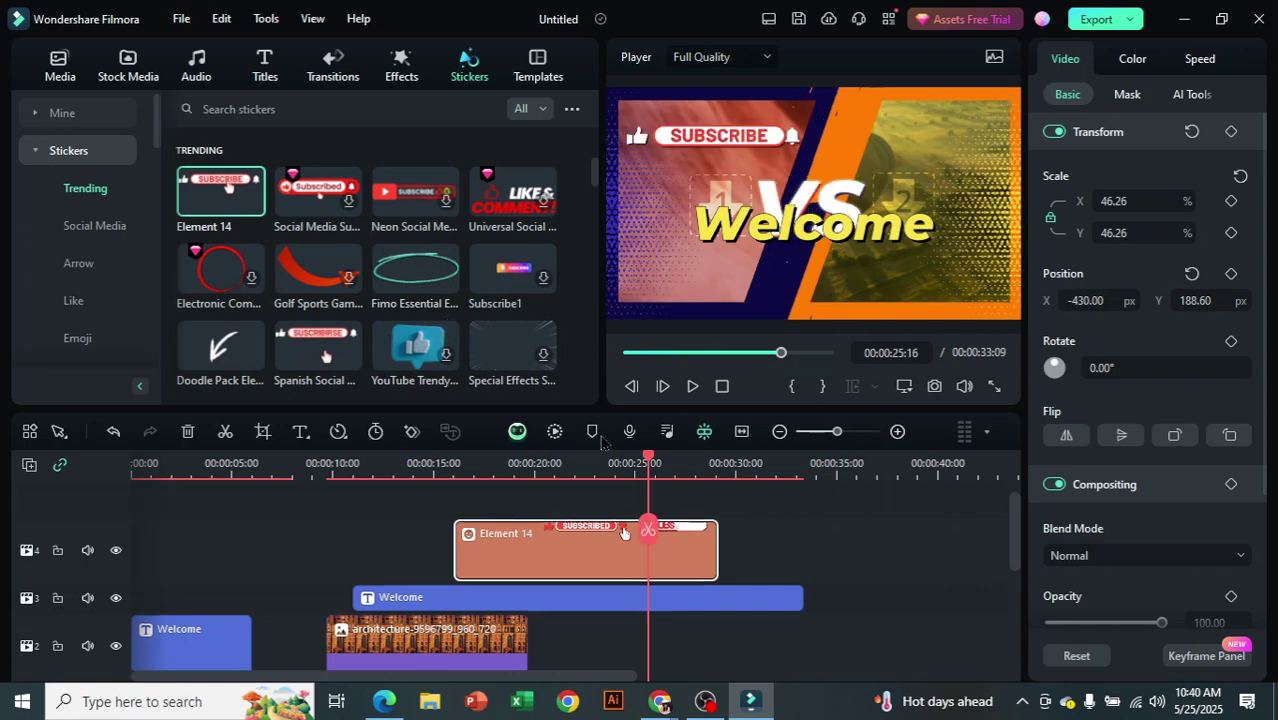
{"action": "left_click_drag", "start_coordinate": [624, 480], "coordinate": [363, 484]}
{"action": "scroll", "coordinate": [604, 583], "scroll_direction": "down", "scroll_amount": 2}
{"action": "scroll", "coordinate": [604, 583], "scroll_direction": "down", "scroll_amount": 1}
{"action": "left_click", "coordinate": [605, 630]}
{"action": "left_click", "coordinate": [519, 641], "text": "ctrl"}
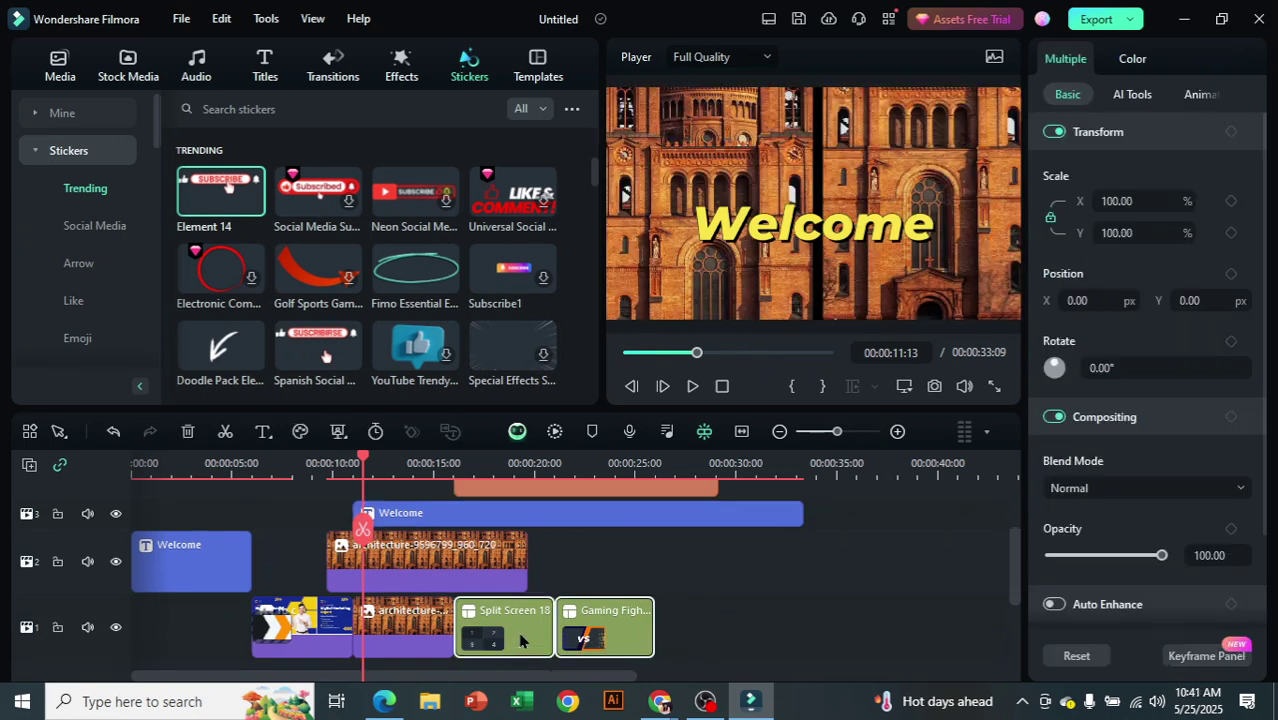
{"action": "key", "text": "Delete"}
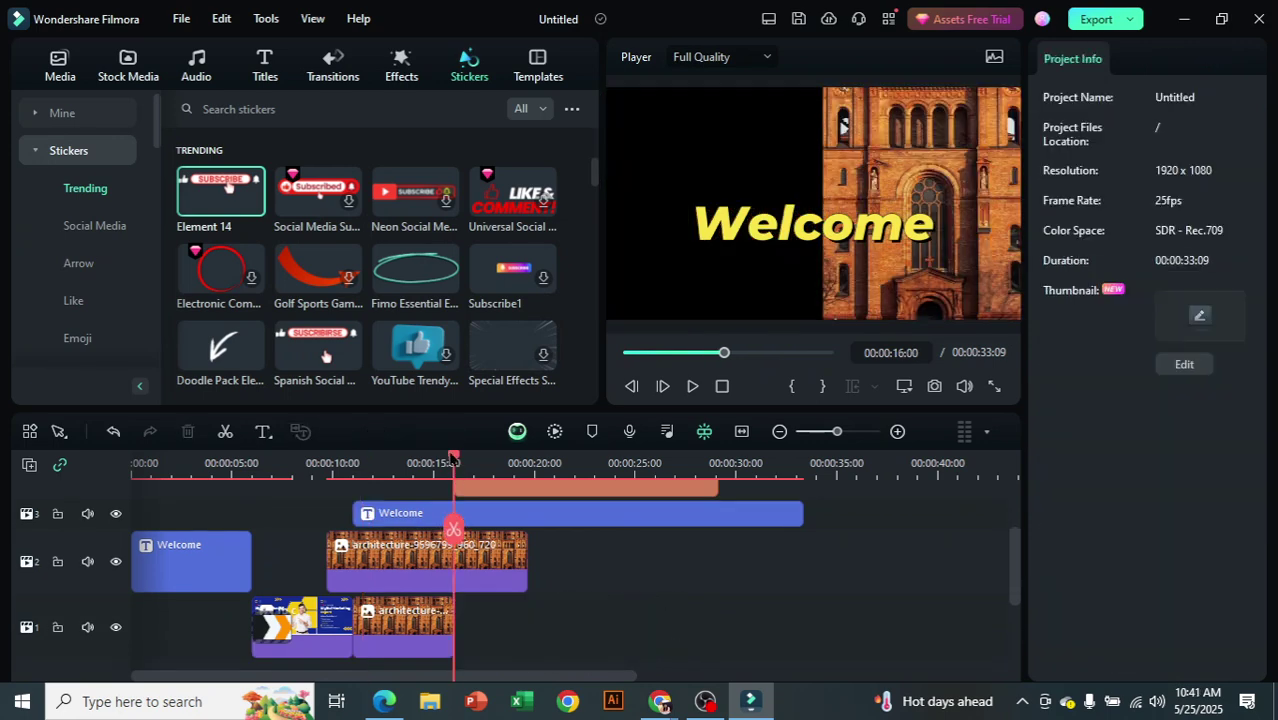
Add the trending Fimo Essential Elements ellipse sticker and place it on track 2 at about 6 seconds, directly after the opening Welcome title
{"action": "left_click", "coordinate": [307, 487]}
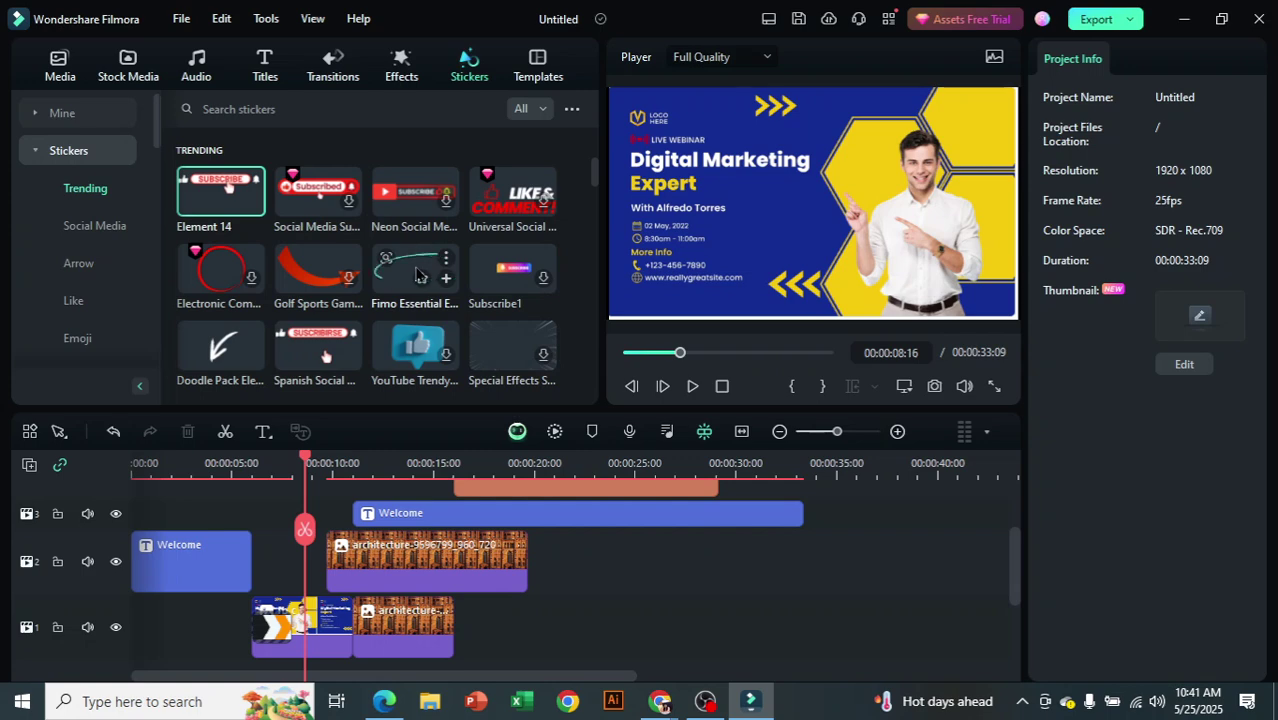
{"action": "left_click", "coordinate": [418, 272]}
{"action": "left_click_drag", "start_coordinate": [393, 374], "coordinate": [340, 566]}
{"action": "left_click", "coordinate": [693, 387]}
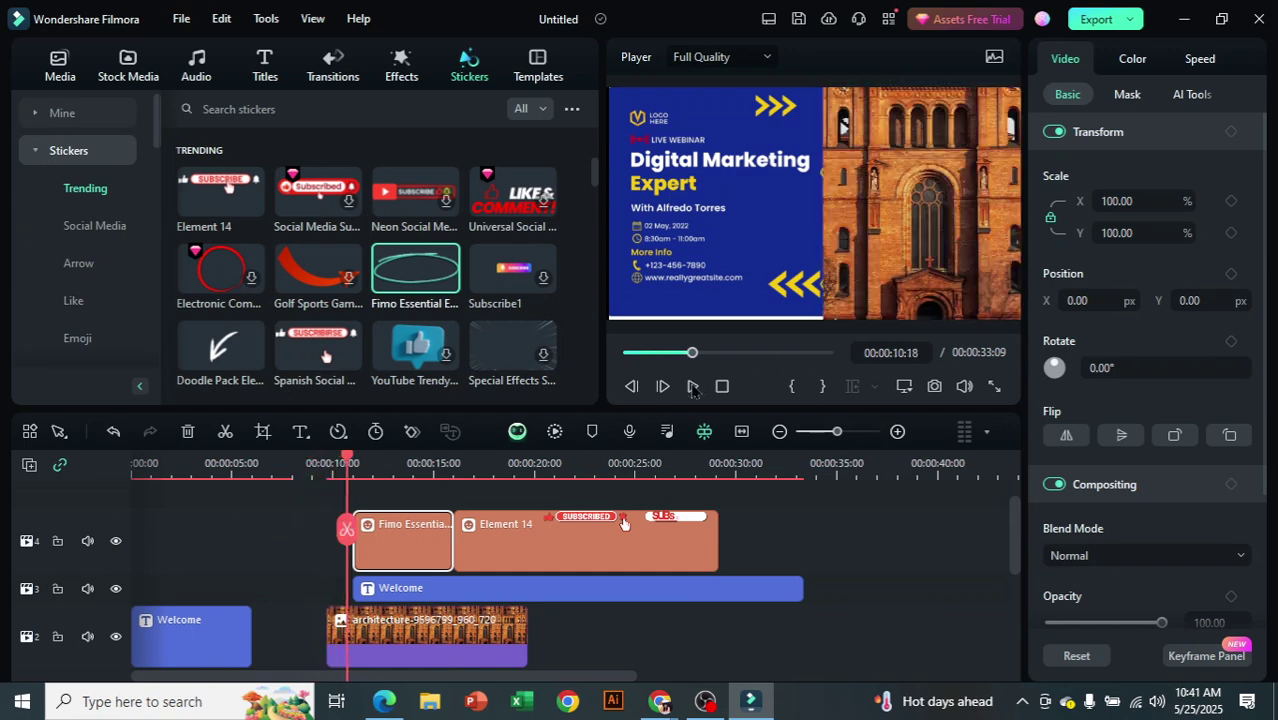
{"action": "scroll", "coordinate": [505, 580], "scroll_direction": "down", "scroll_amount": 1}
{"action": "scroll", "coordinate": [505, 580], "scroll_direction": "up", "scroll_amount": 1}
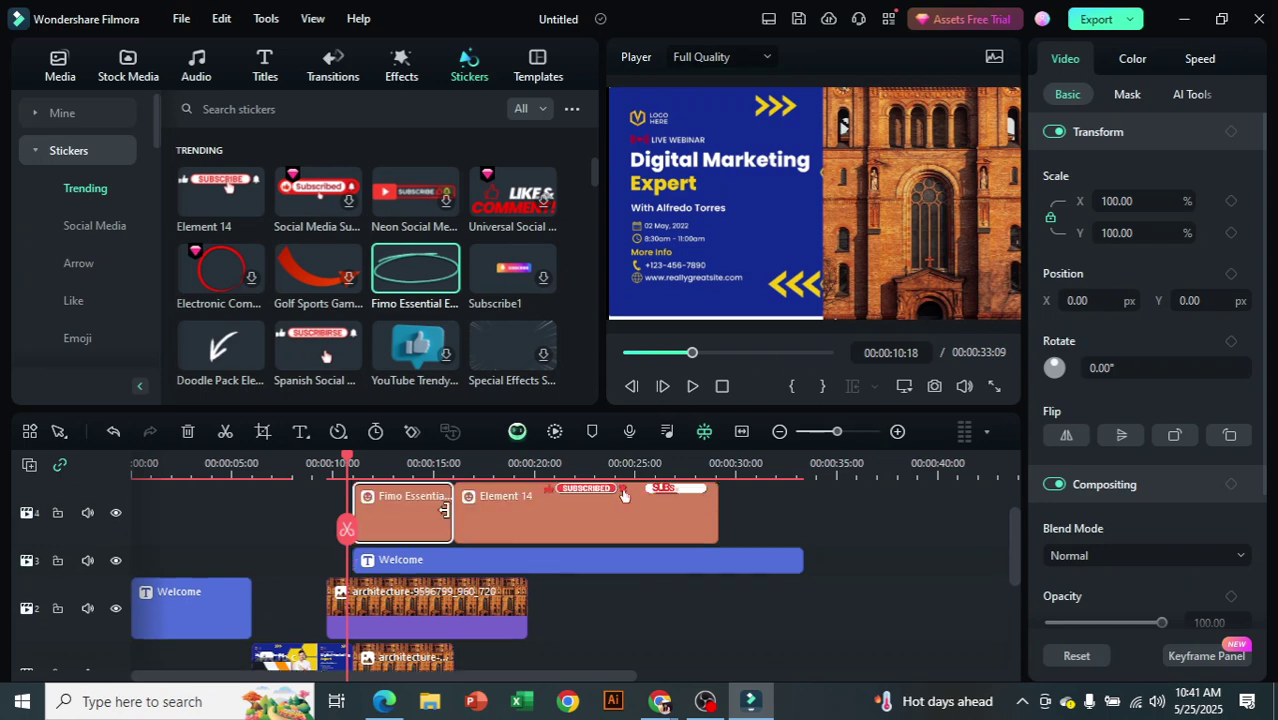
{"action": "left_click_drag", "start_coordinate": [440, 515], "coordinate": [346, 603]}
{"action": "left_click_drag", "start_coordinate": [343, 550], "coordinate": [343, 550]}
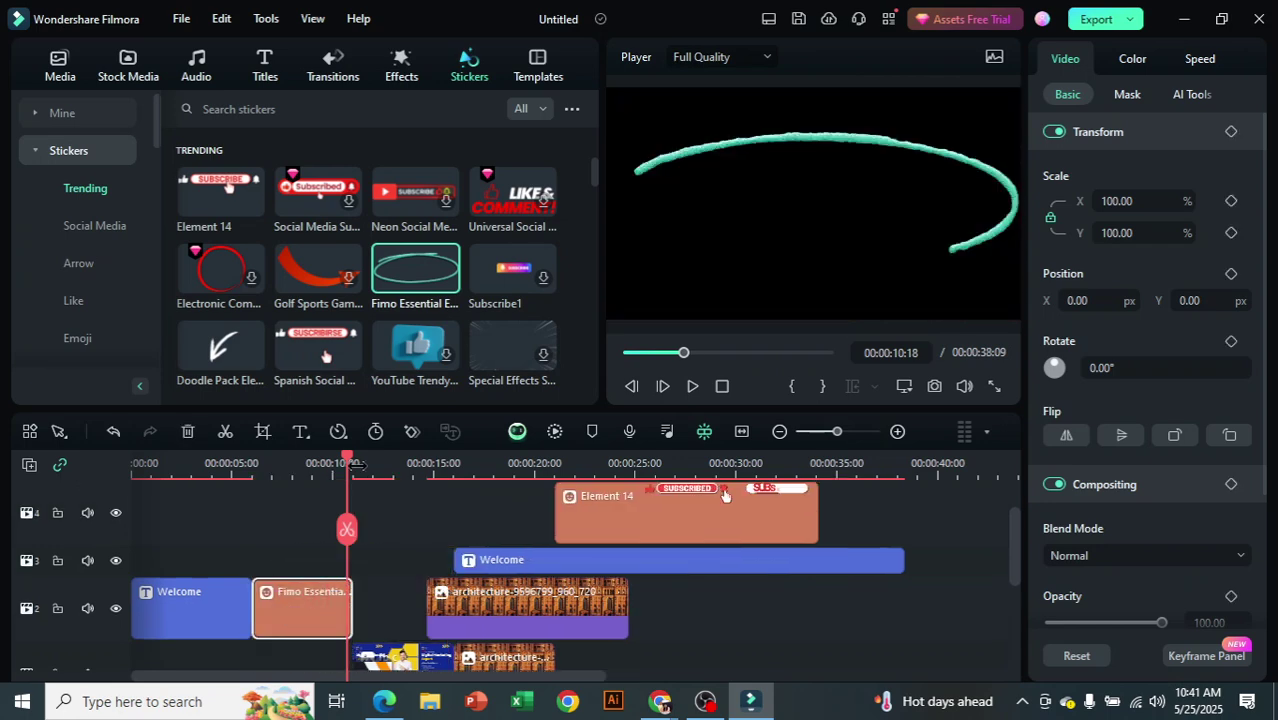
Move the two image clips on track 1 back to about 6 seconds and extend the ellipse sticker to the architecture clip on track 2
{"action": "left_click_drag", "start_coordinate": [351, 463], "coordinate": [249, 463]}
{"action": "scroll", "coordinate": [706, 643], "scroll_direction": "down", "scroll_amount": 1}
{"action": "left_click_drag", "start_coordinate": [616, 604], "coordinate": [328, 624]}
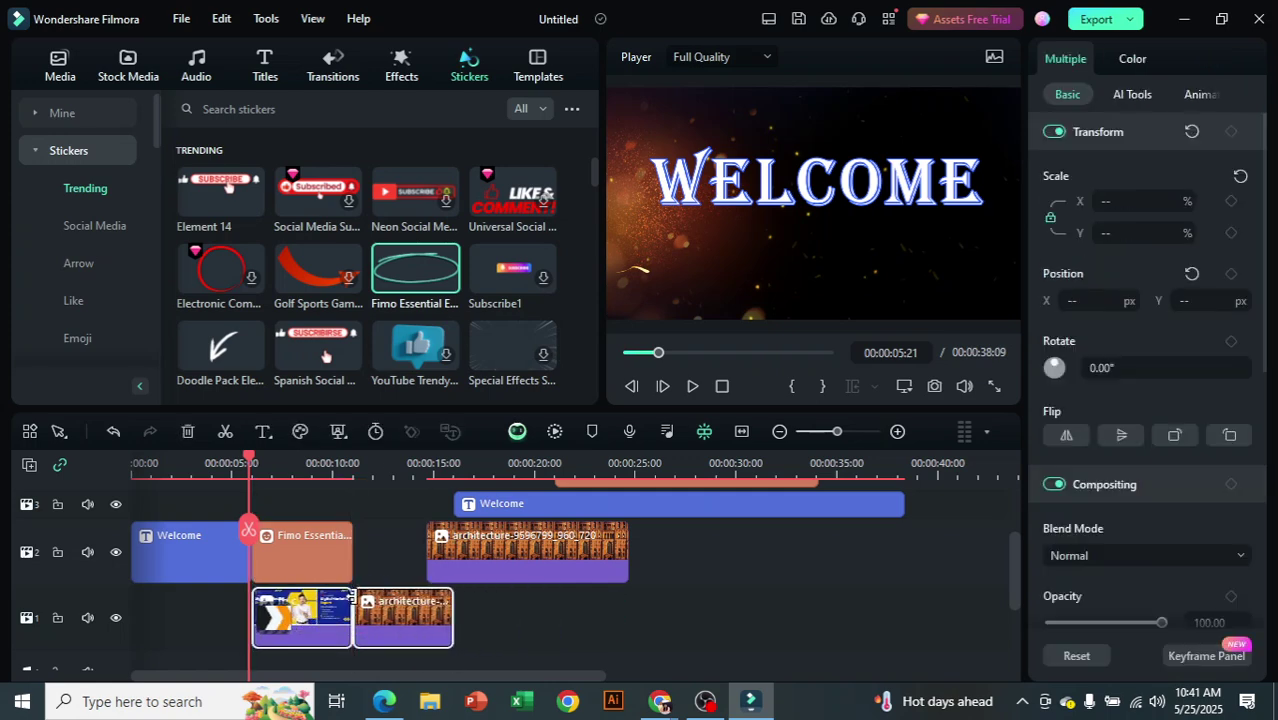
{"action": "left_click_drag", "start_coordinate": [354, 567], "coordinate": [418, 558]}
Shrink the ellipse sticker to 41.57% at X 473.86, Y 230.81 px, around the man's head, and preview it
{"action": "left_click", "coordinate": [691, 391]}
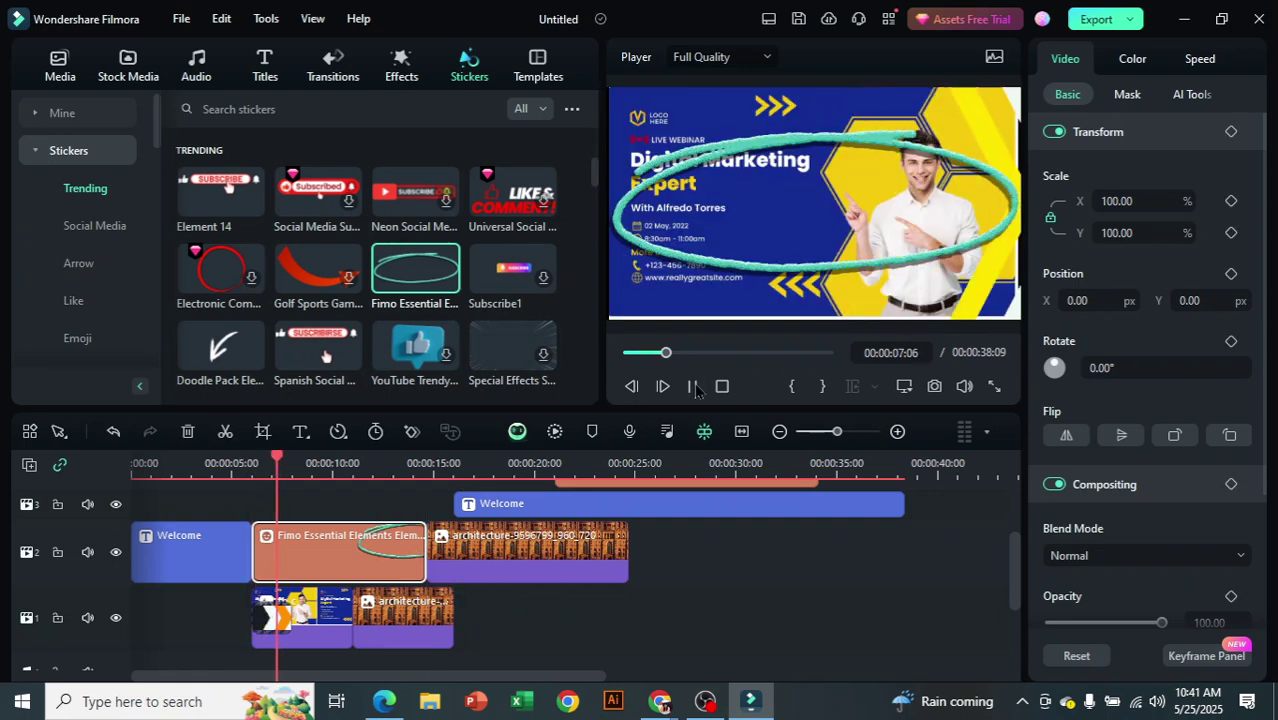
{"action": "left_click", "coordinate": [694, 388]}
{"action": "left_click", "coordinate": [716, 270]}
{"action": "left_click_drag", "start_coordinate": [607, 280], "coordinate": [892, 218]}
{"action": "mouse_move", "coordinate": [938, 183]}
{"action": "left_mouse_down"}
{"action": "mouse_move", "coordinate": [926, 166]}
{"action": "mouse_move", "coordinate": [921, 178]}
{"action": "left_mouse_up"}
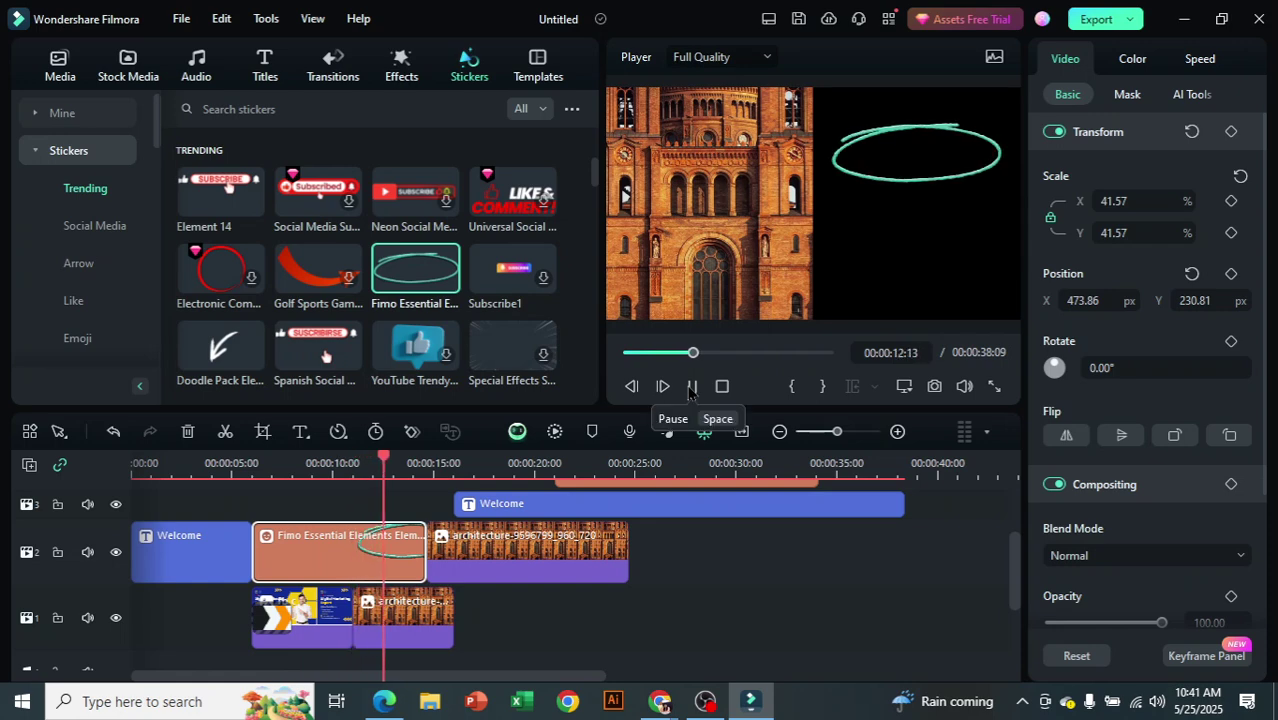
{"action": "left_click", "coordinate": [690, 387]}
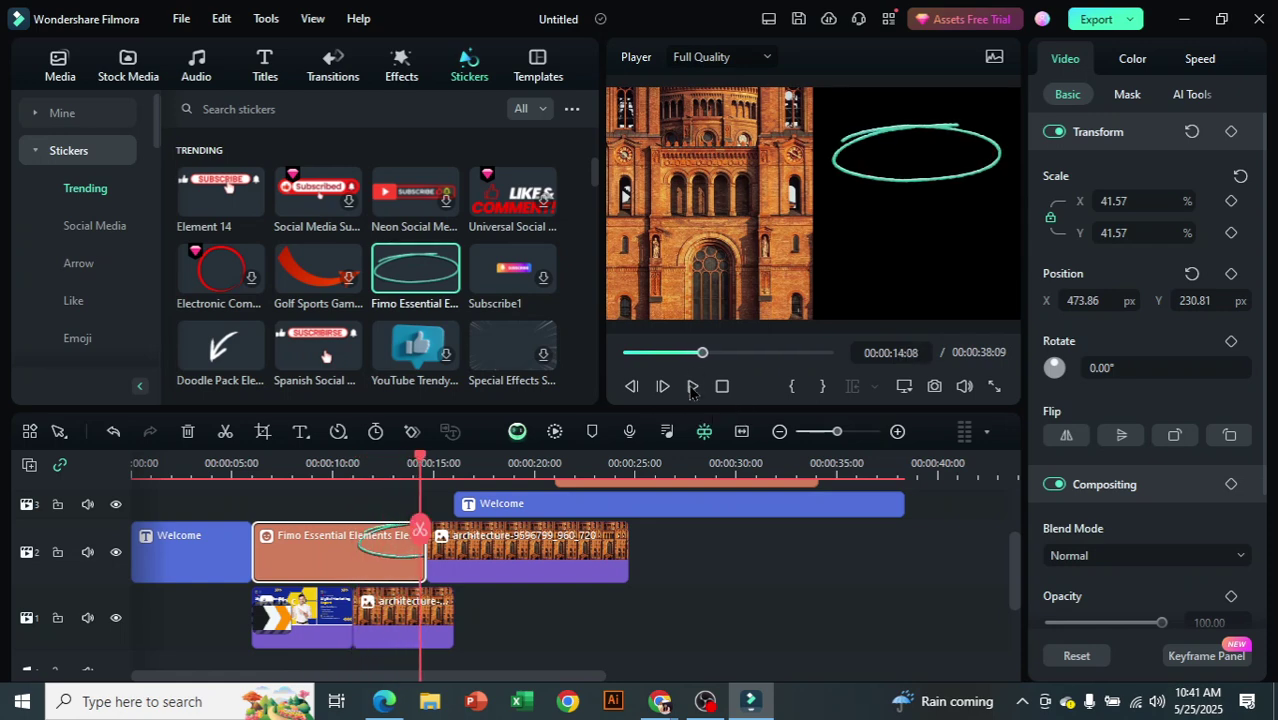
Add the trending ??? question-marks sticker on track 3 above the ellipse sticker, starting at about 6 seconds
{"action": "left_click_drag", "start_coordinate": [420, 462], "coordinate": [252, 462]}
{"action": "left_click_drag", "start_coordinate": [680, 518], "coordinate": [680, 518]}
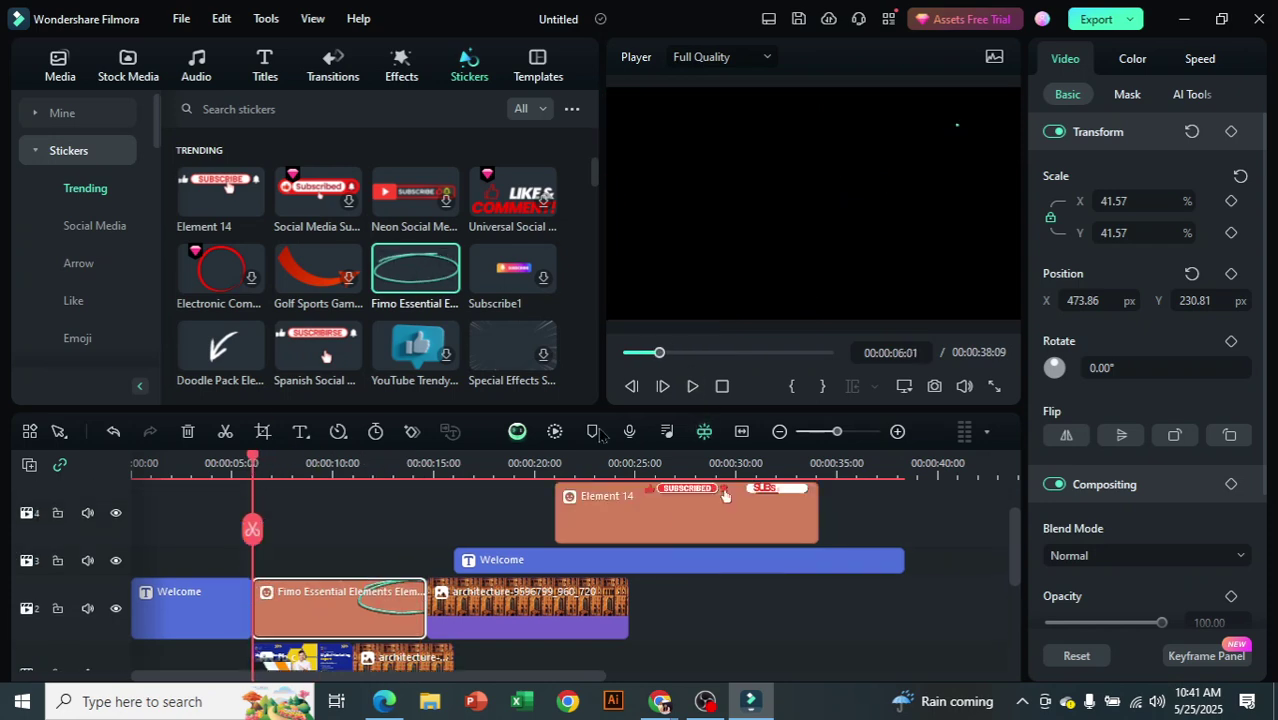
{"action": "scroll", "coordinate": [267, 297], "scroll_direction": "down", "scroll_amount": 1}
{"action": "scroll", "coordinate": [267, 297], "scroll_direction": "down", "scroll_amount": 3}
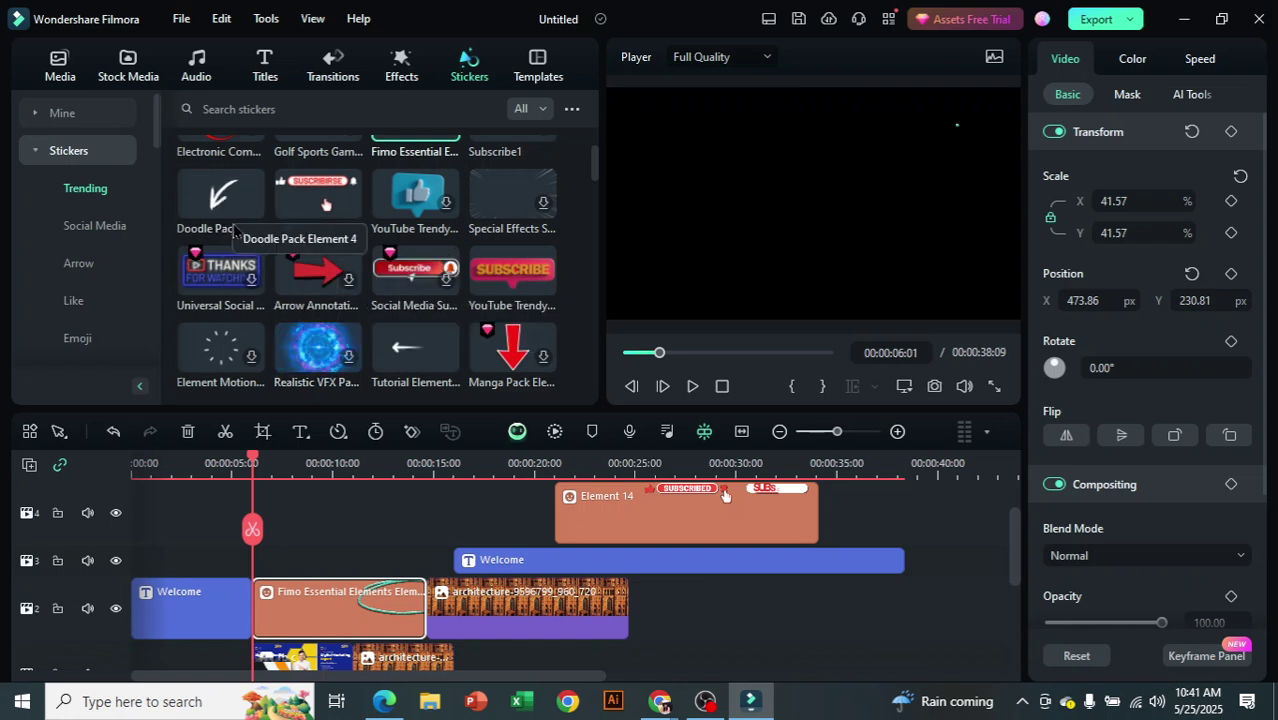
{"action": "scroll", "coordinate": [255, 280], "scroll_direction": "up", "scroll_amount": 3}
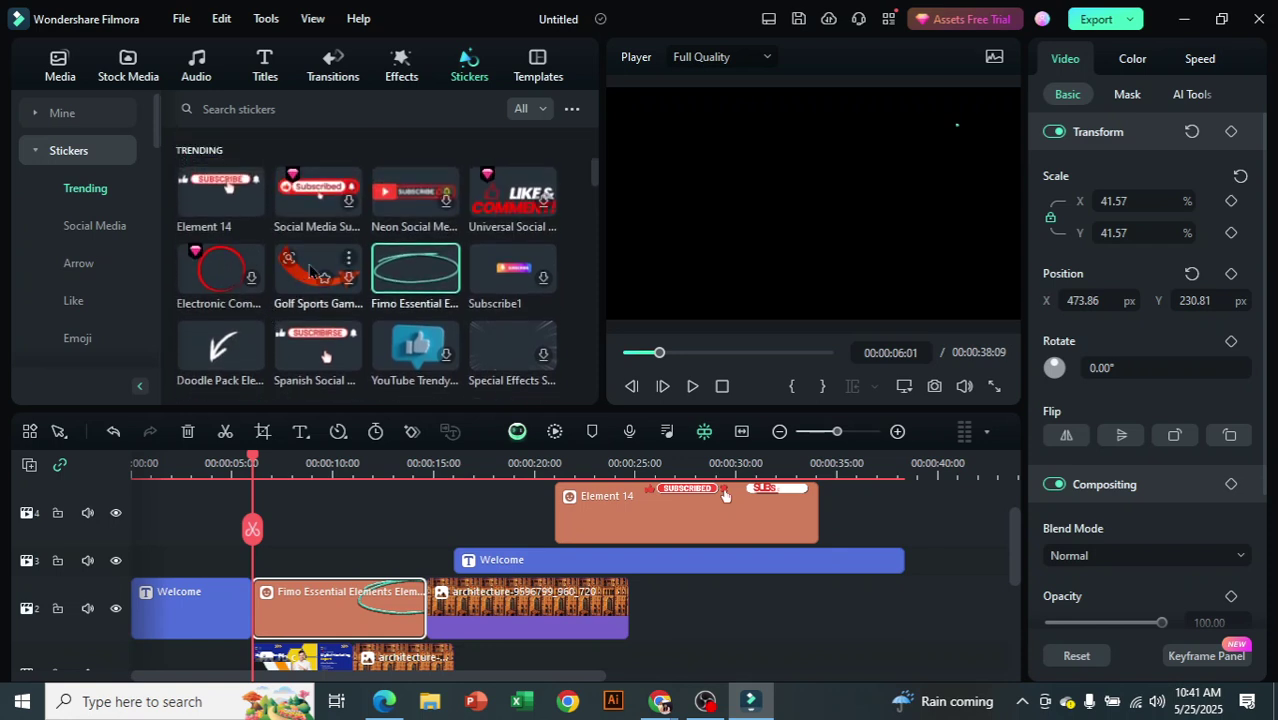
{"action": "scroll", "coordinate": [340, 290], "scroll_direction": "down", "scroll_amount": 3}
{"action": "scroll", "coordinate": [418, 292], "scroll_direction": "down", "scroll_amount": 3}
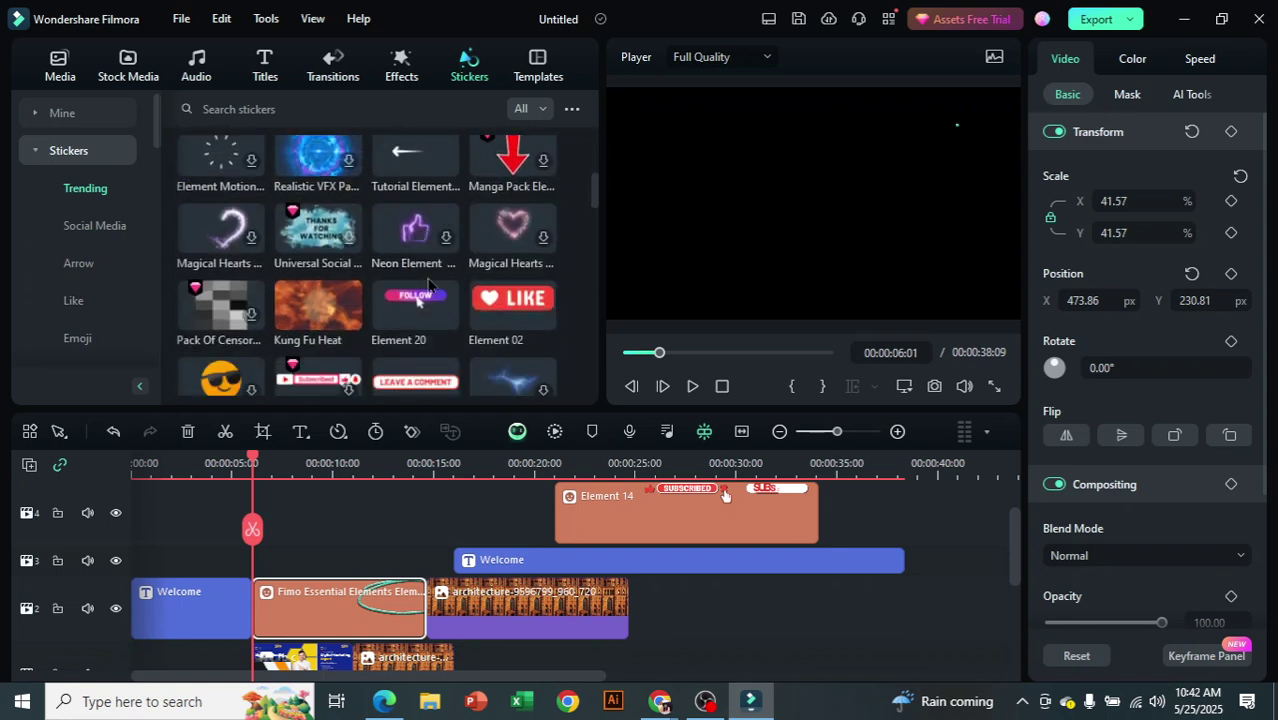
{"action": "scroll", "coordinate": [428, 285], "scroll_direction": "down", "scroll_amount": 5}
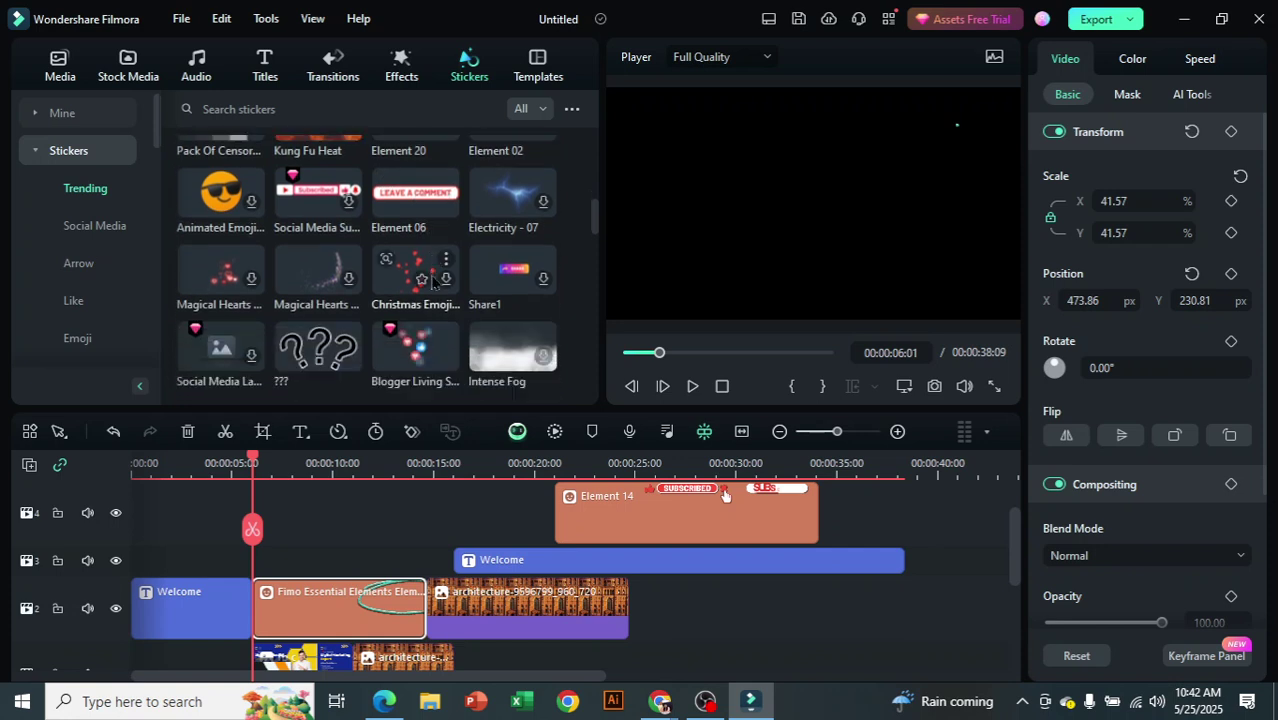
{"action": "scroll", "coordinate": [370, 305], "scroll_direction": "up", "scroll_amount": 3}
{"action": "left_click_drag", "start_coordinate": [318, 328], "coordinate": [261, 567]}
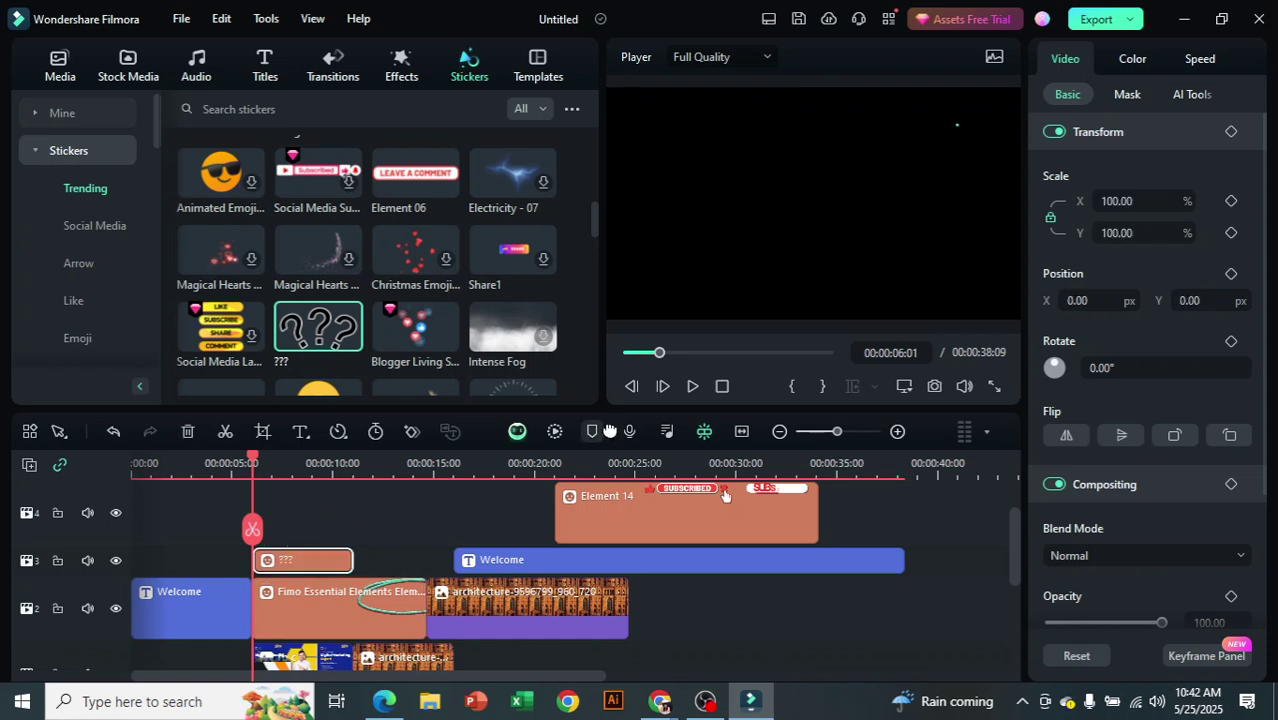
Preview the question-marks sticker to 00:00:07:22, then shrink it to 28.71% at X 74.80, Y 221.40 px, beside the man's head
{"action": "left_click", "coordinate": [689, 389]}
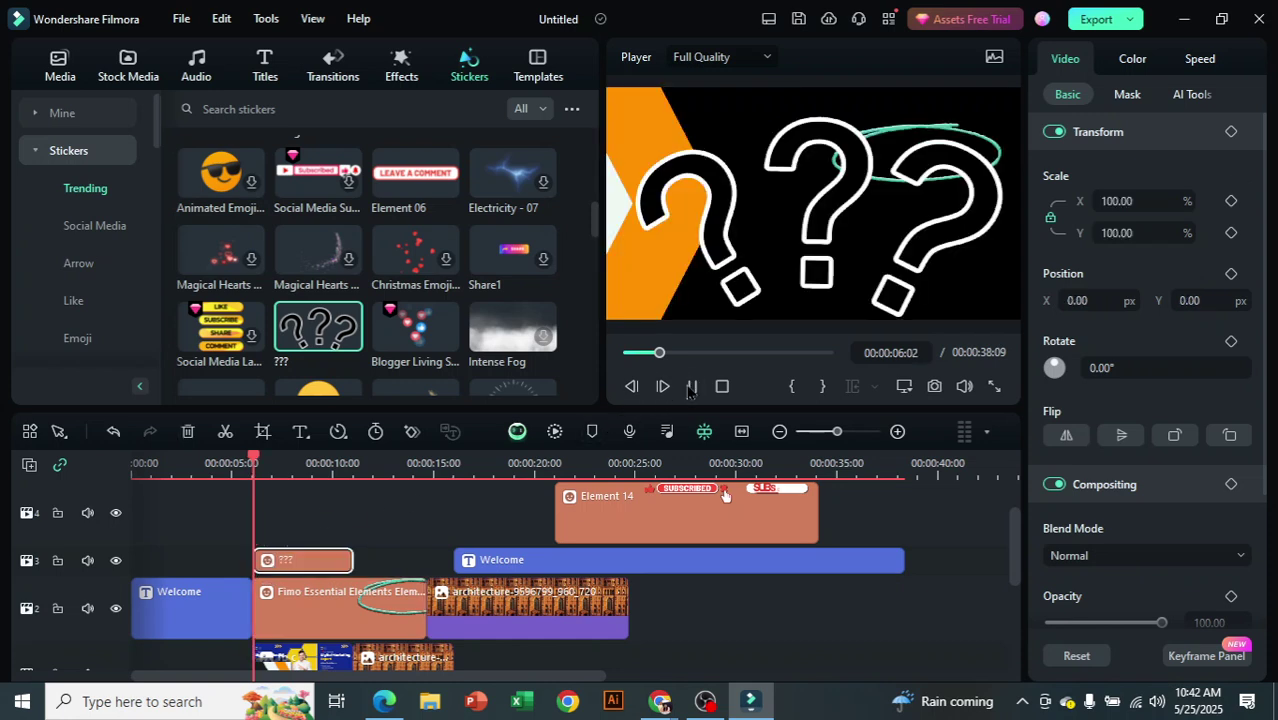
{"action": "left_click", "coordinate": [810, 218]}
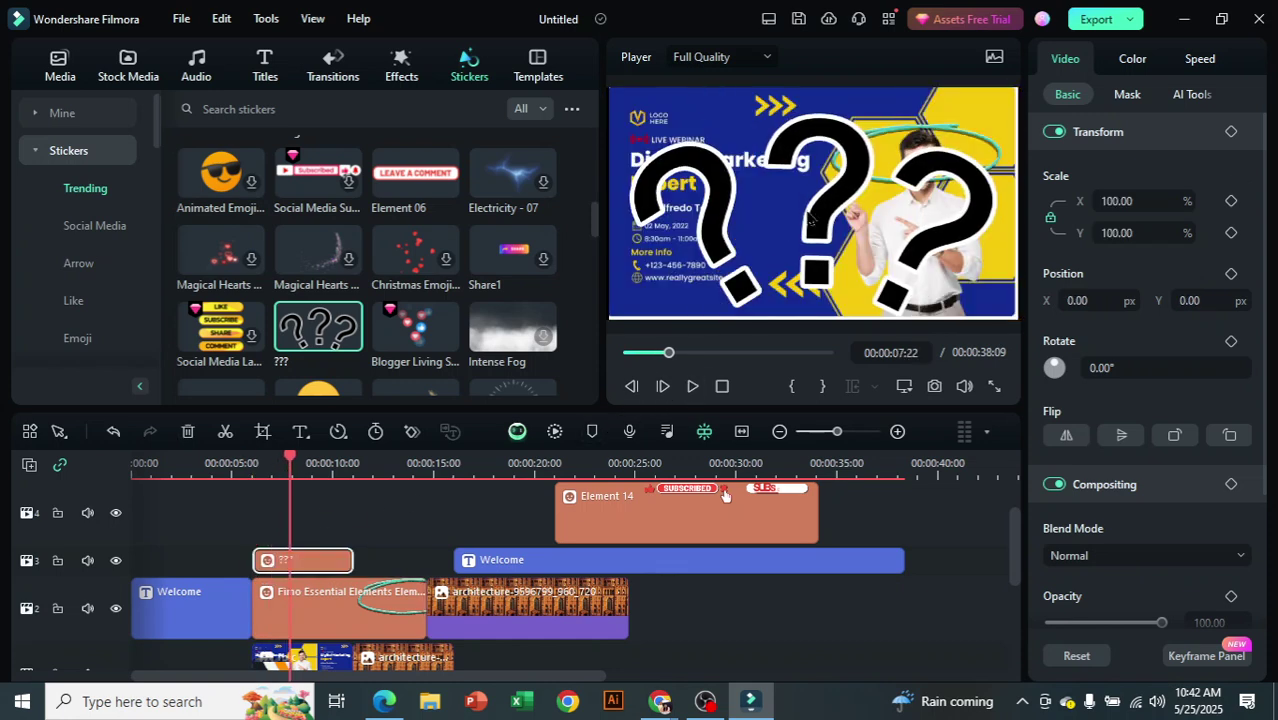
{"action": "left_click_drag", "start_coordinate": [614, 89], "coordinate": [845, 207]}
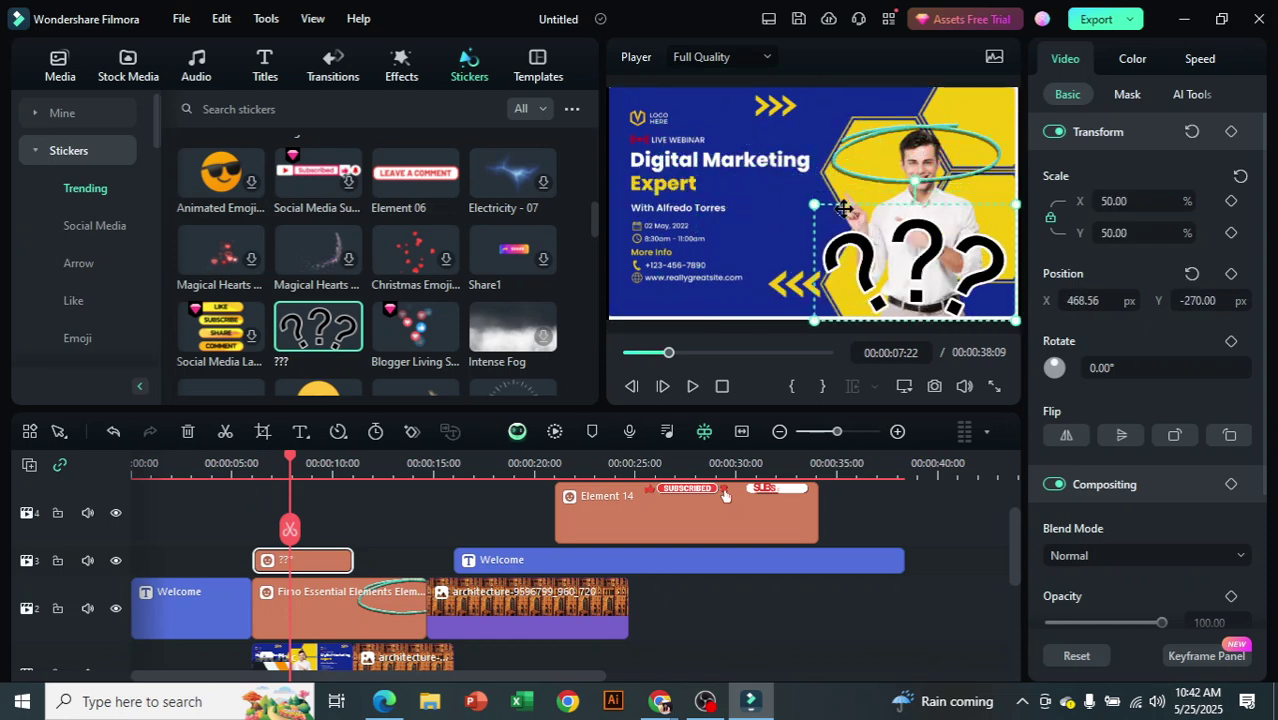
{"action": "left_click_drag", "start_coordinate": [912, 275], "coordinate": [876, 117]}
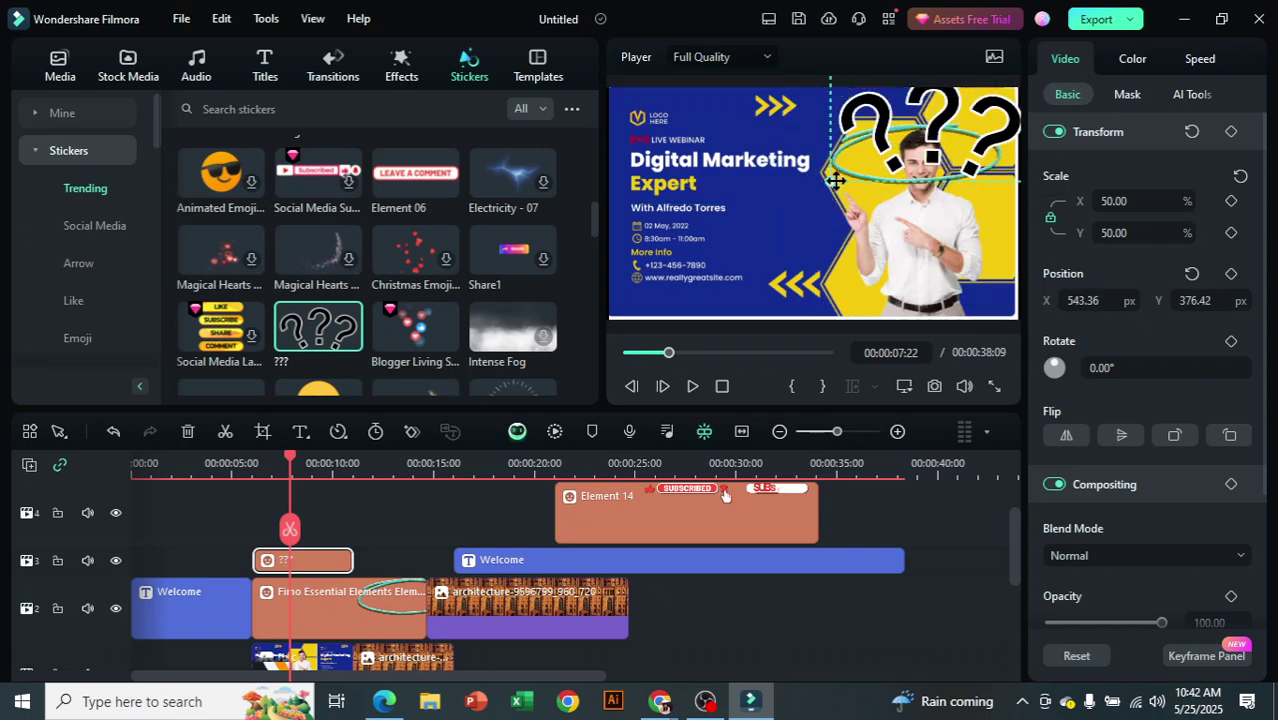
{"action": "mouse_move", "coordinate": [829, 180]}
{"action": "left_mouse_down"}
{"action": "mouse_move", "coordinate": [865, 165]}
{"action": "mouse_move", "coordinate": [842, 188]}
{"action": "mouse_move", "coordinate": [843, 177]}
{"action": "left_mouse_up"}
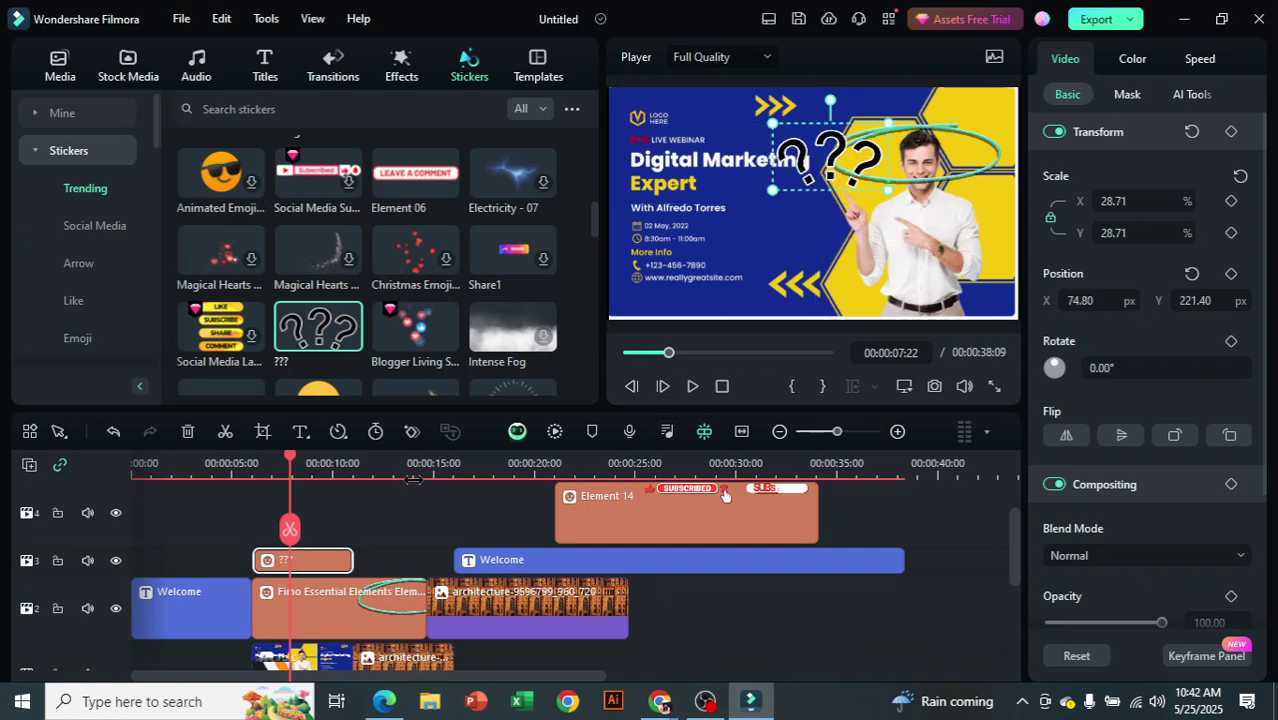
Preview the question-marks and ellipse stickers together from 00:00:05:23
{"action": "left_click_drag", "start_coordinate": [291, 461], "coordinate": [251, 461]}
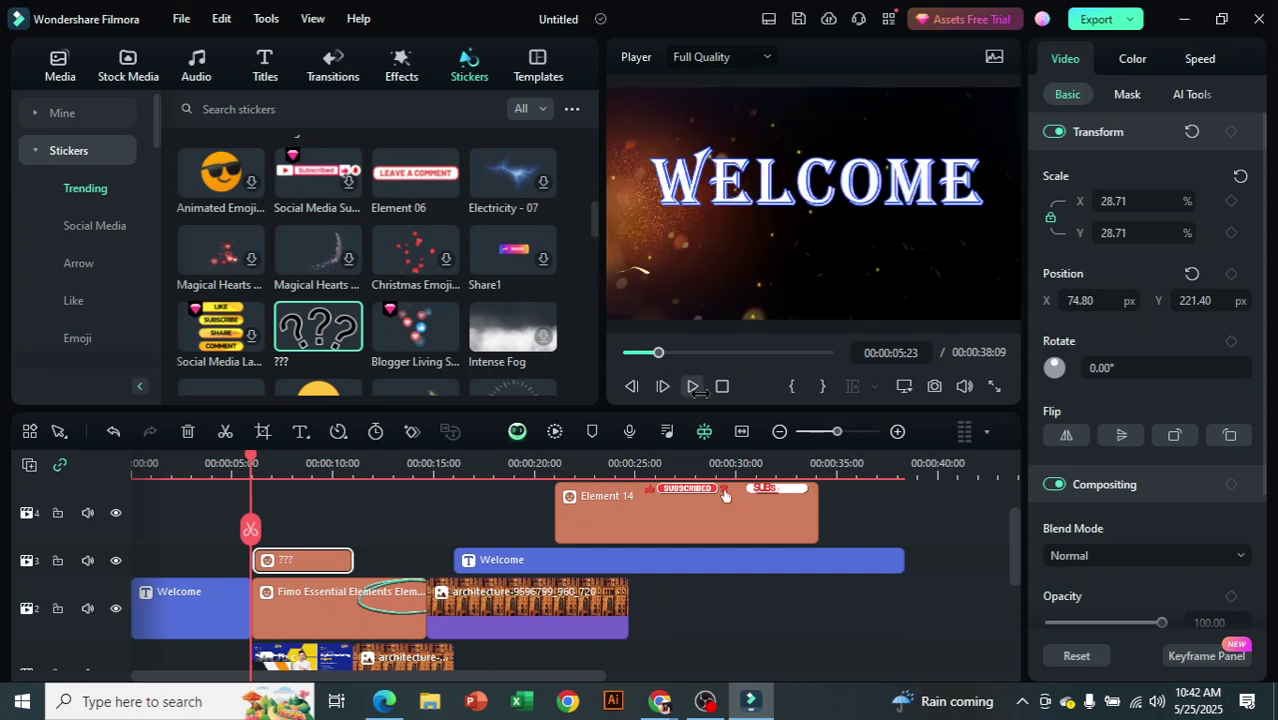
{"action": "left_click", "coordinate": [693, 387]}
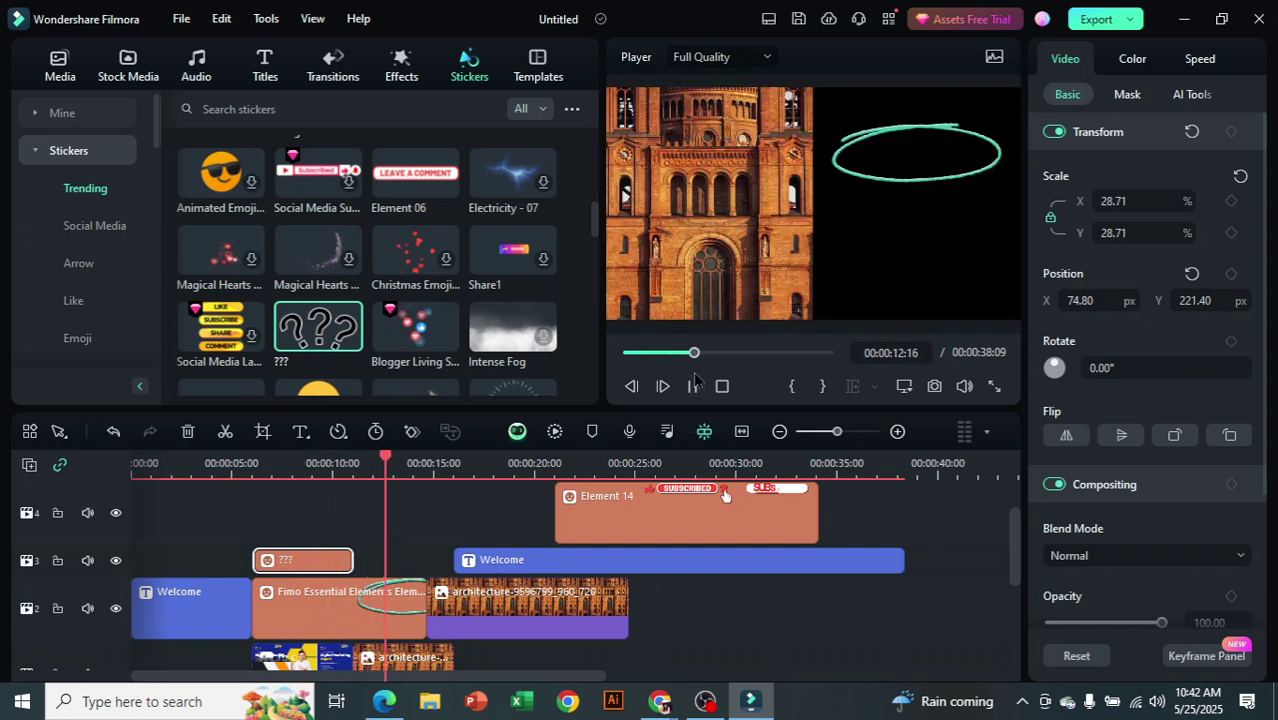
{"action": "left_click", "coordinate": [693, 385]}
Browse further through the trending stickers, down to the Neon Social Media Element 01 thanks sticker
{"action": "scroll", "coordinate": [450, 270], "scroll_direction": "down", "scroll_amount": 2}
{"action": "scroll", "coordinate": [450, 270], "scroll_direction": "down", "scroll_amount": 2}
{"action": "scroll", "coordinate": [450, 270], "scroll_direction": "down", "scroll_amount": 6}
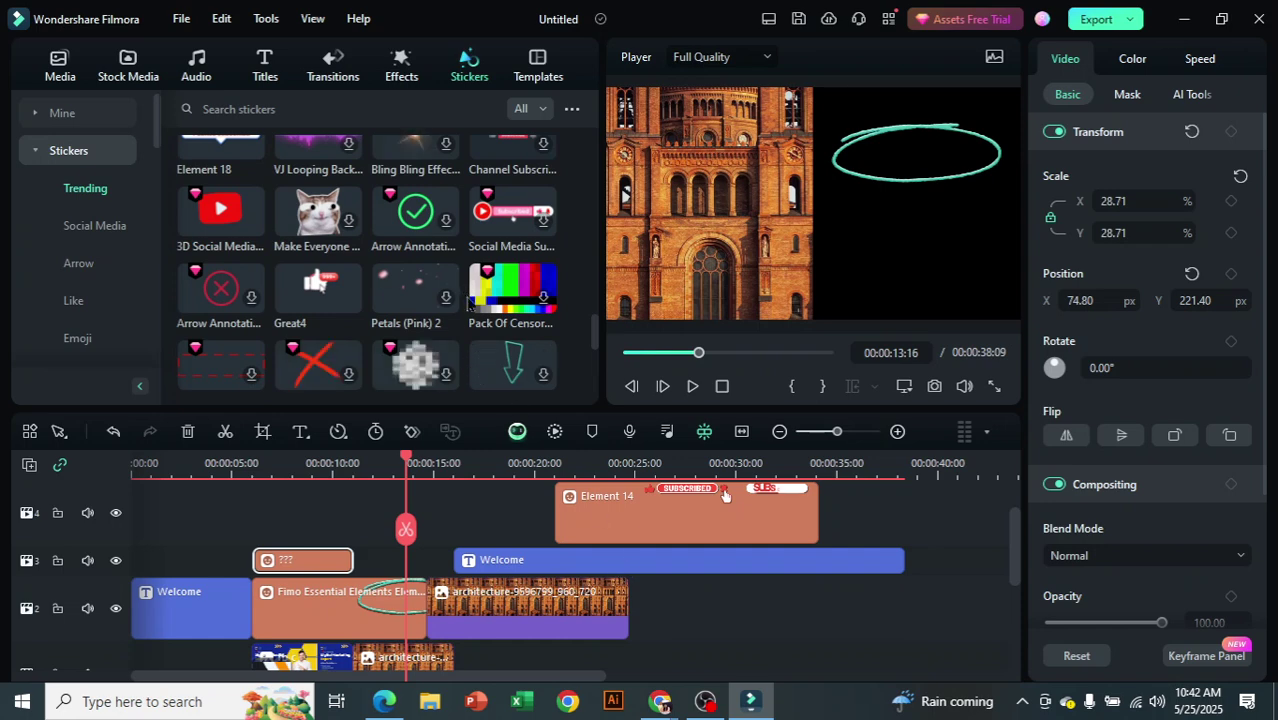
{"action": "scroll", "coordinate": [885, 611], "scroll_direction": "down", "scroll_amount": 1}
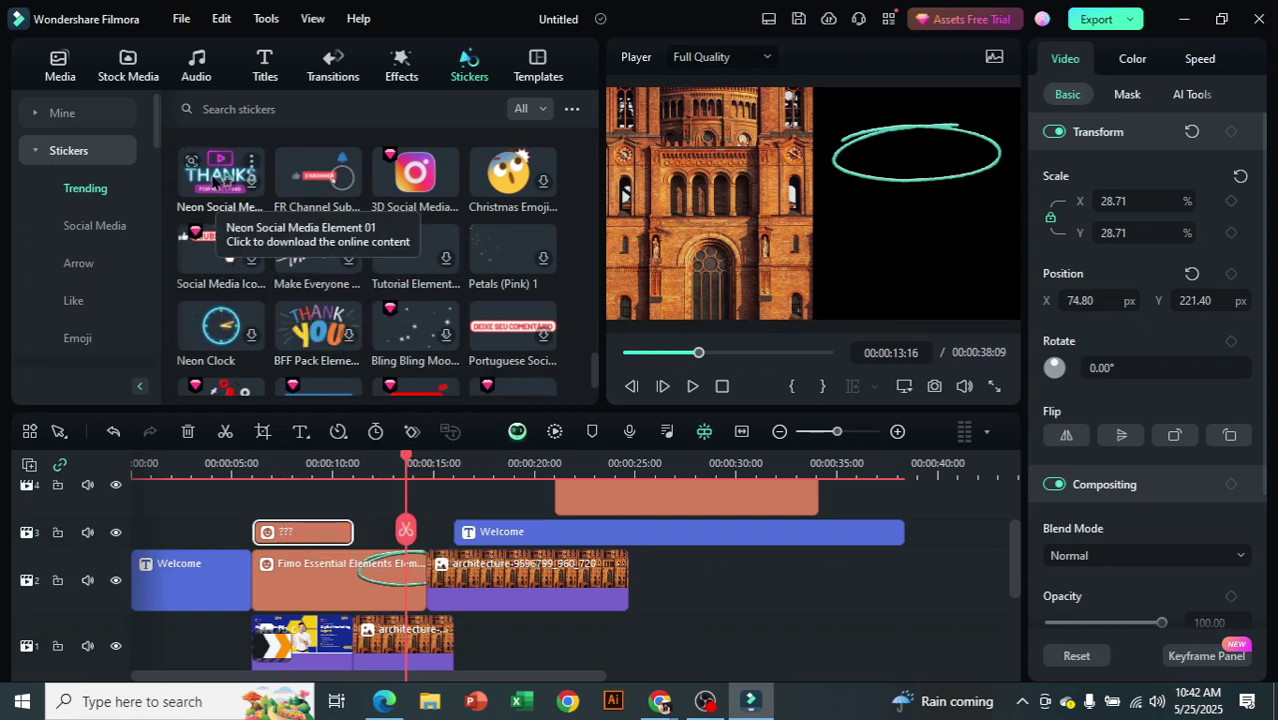
{"action": "mouse_move", "coordinate": [212, 180]}
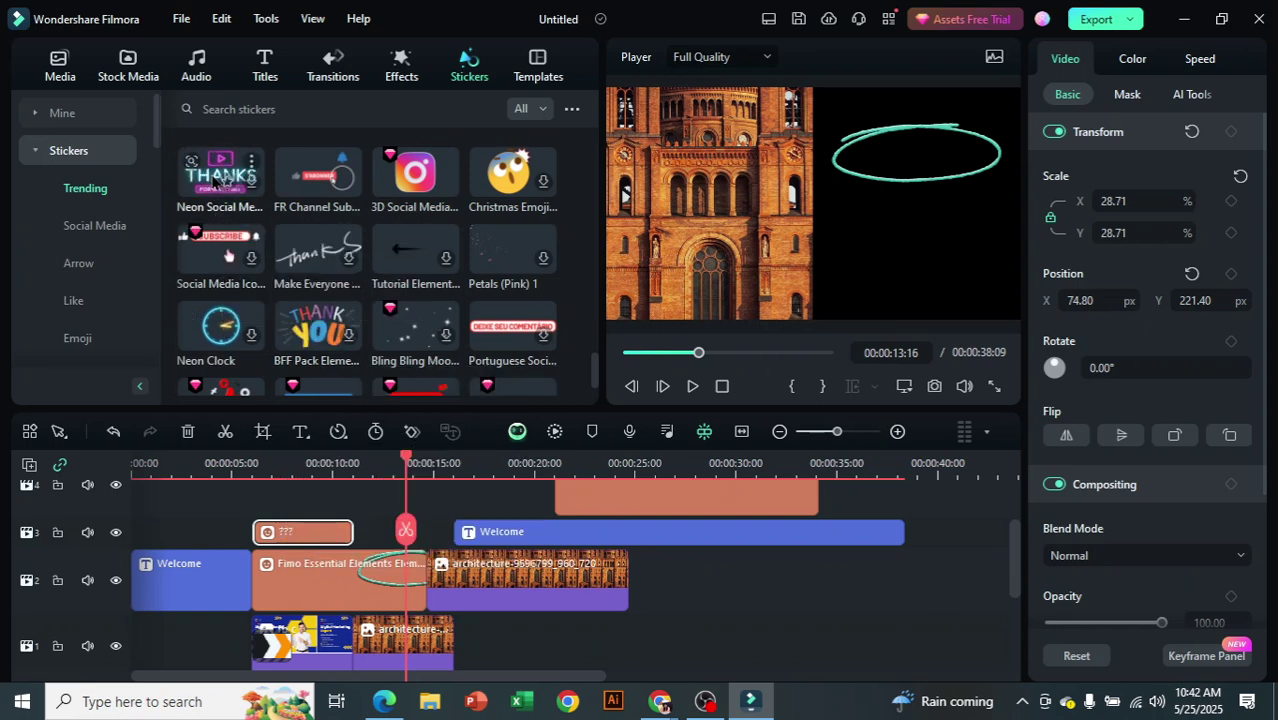
Delete every clip from all tracks to empty the timeline
{"action": "scroll", "coordinate": [720, 540], "scroll_direction": "down", "scroll_amount": 1}
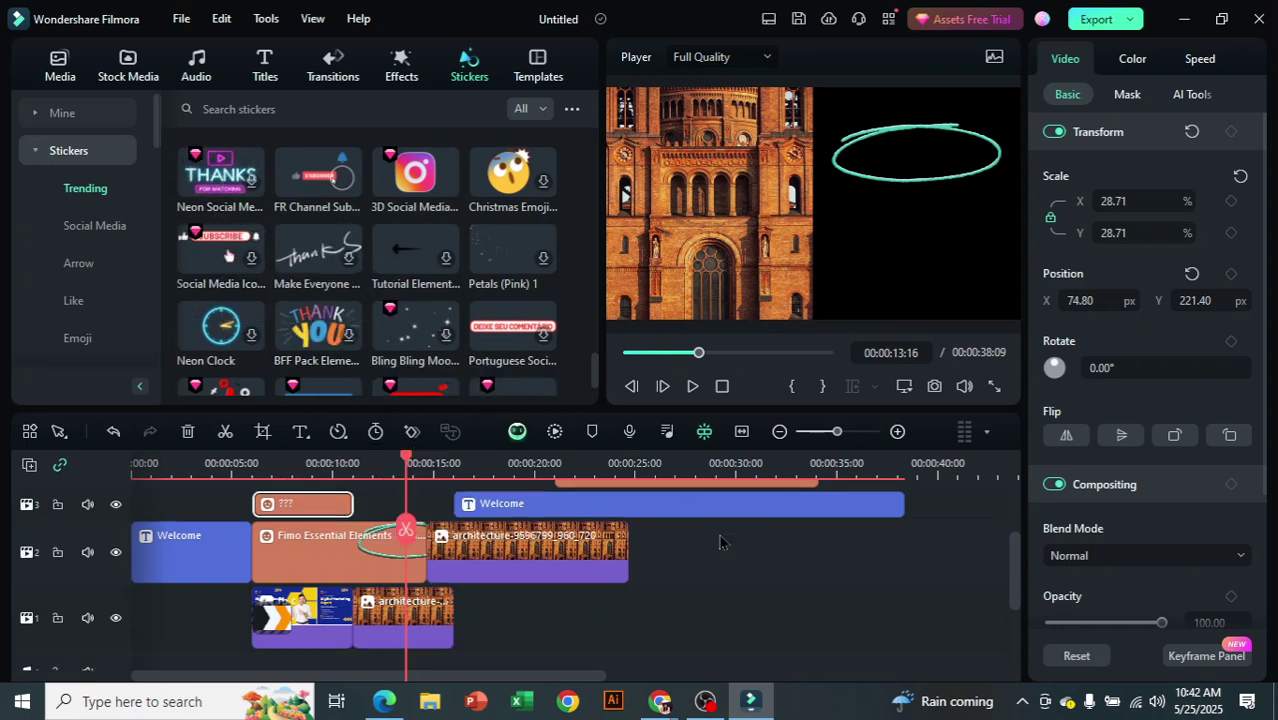
{"action": "left_click", "coordinate": [790, 612]}
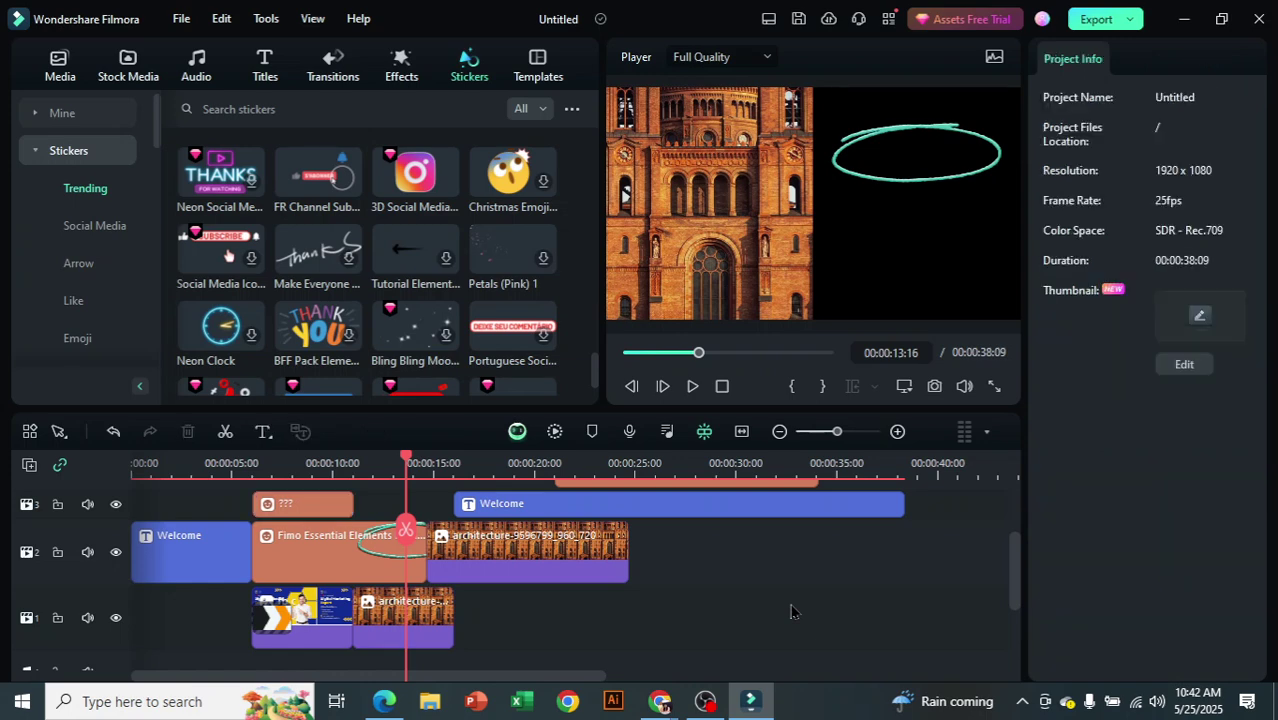
{"action": "key", "text": "ctrl+a"}
{"action": "key", "text": "Delete"}
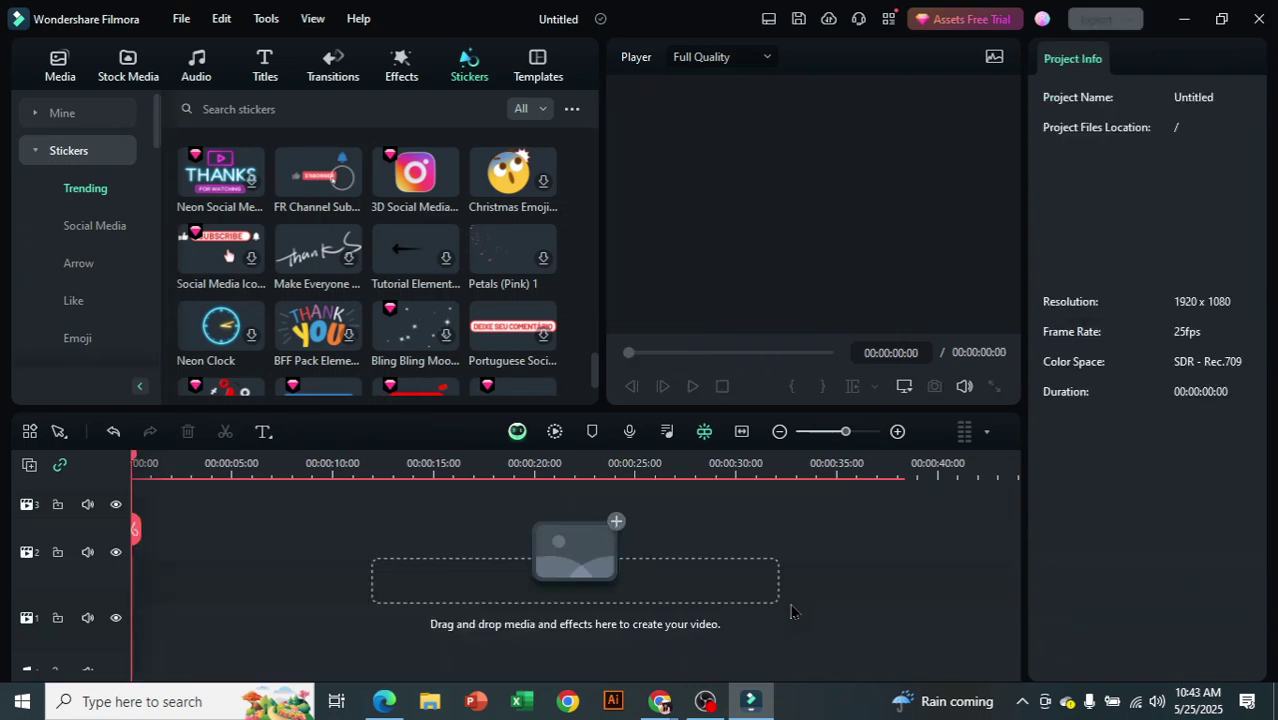
Add the 12K views video to the start of track 1, match the project to 1920 x 1080 30fps, and return the playhead to zero
{"action": "left_click", "coordinate": [60, 63]}
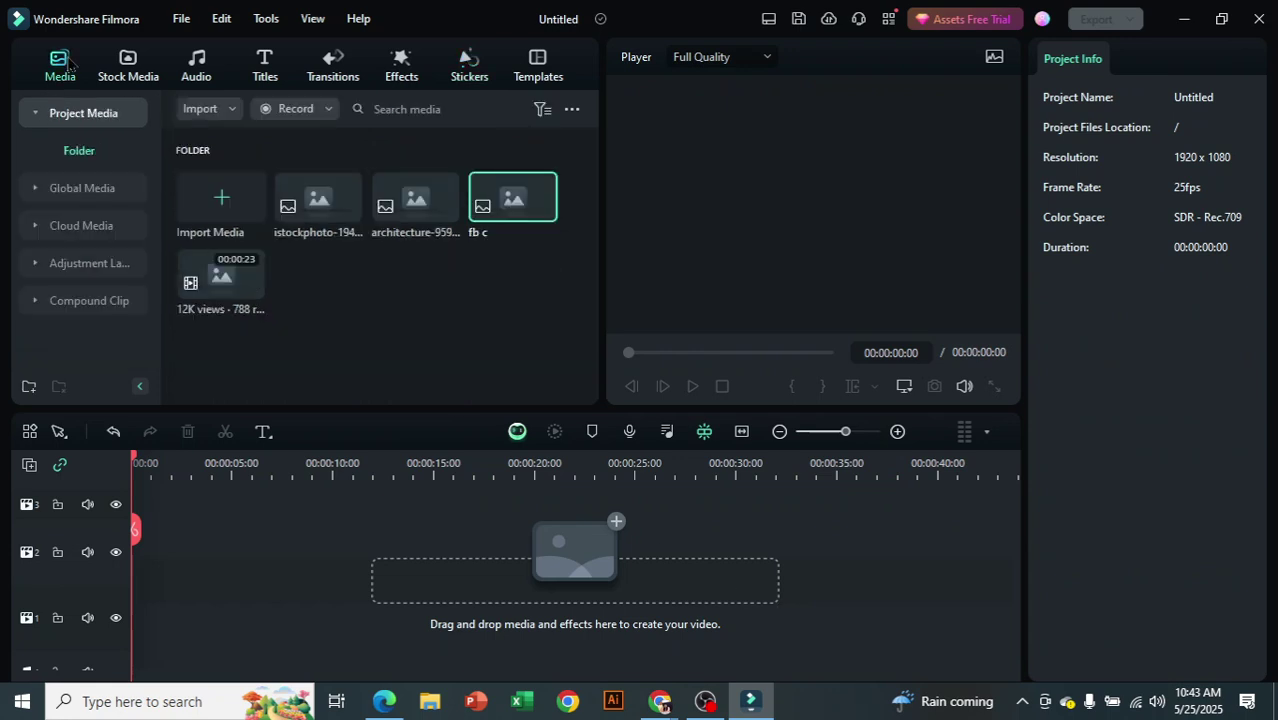
{"action": "left_click_drag", "start_coordinate": [218, 280], "coordinate": [143, 596]}
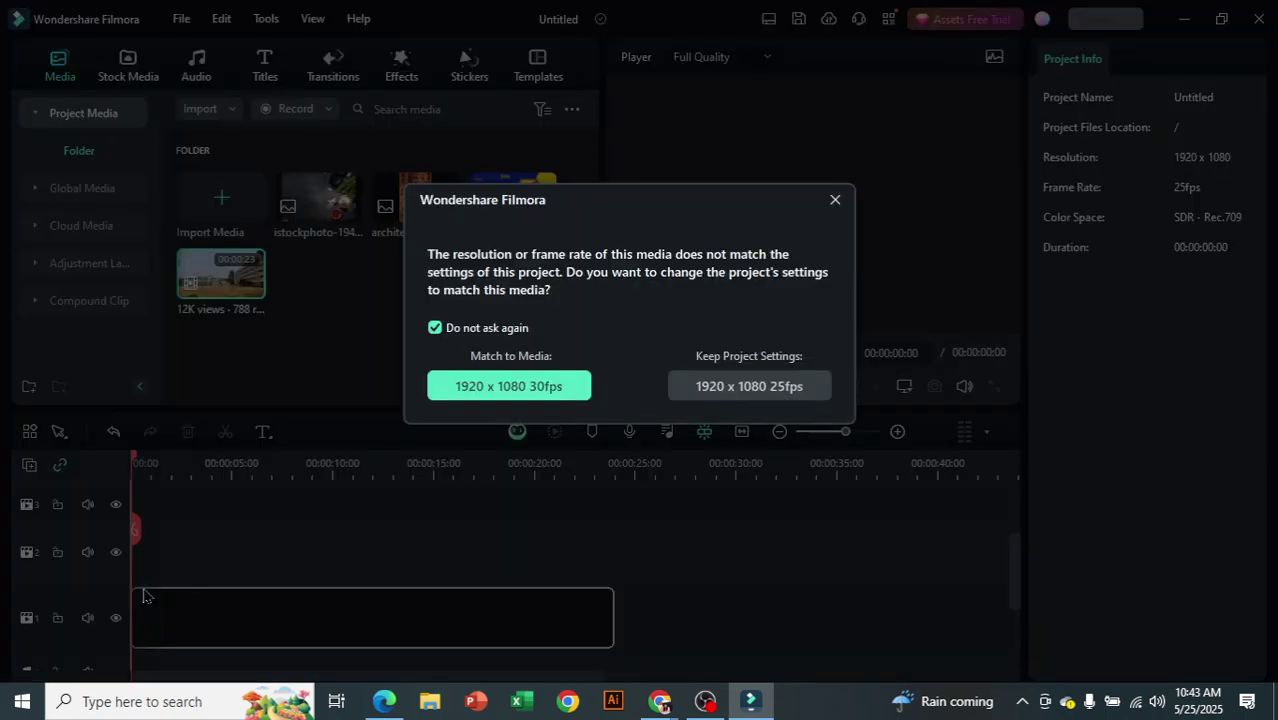
{"action": "left_click", "coordinate": [477, 399]}
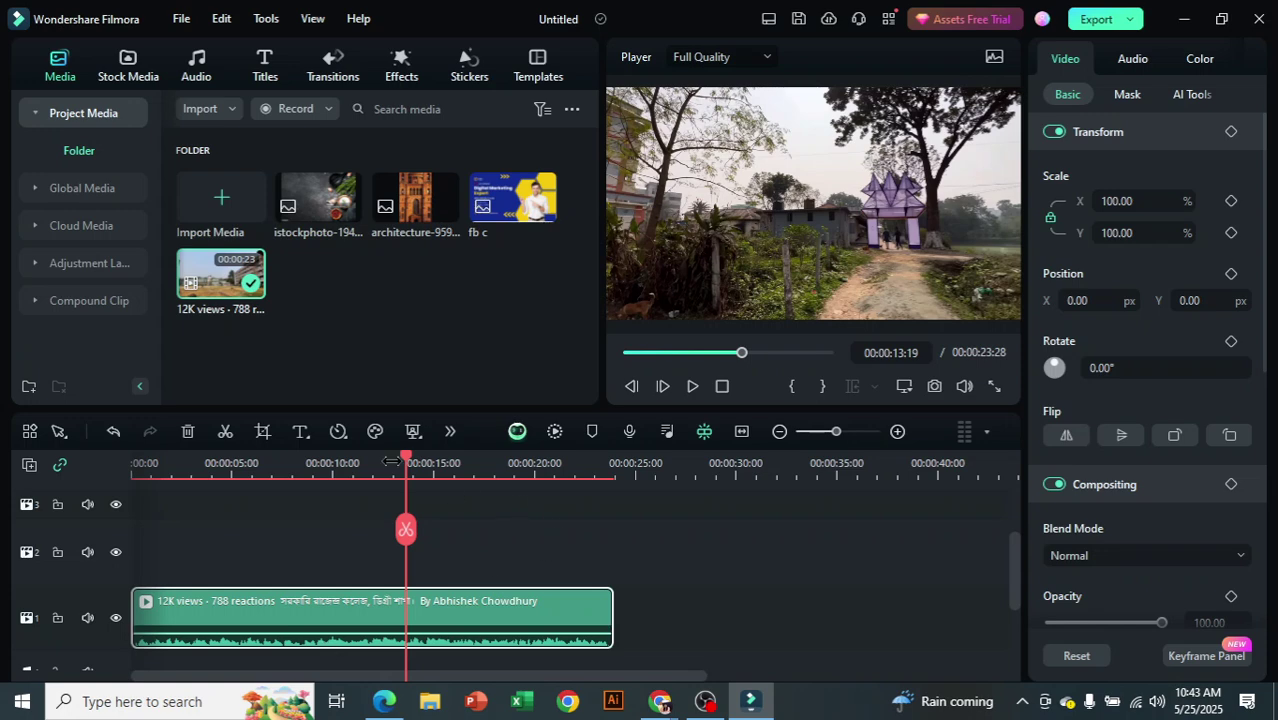
{"action": "left_click_drag", "start_coordinate": [410, 460], "coordinate": [100, 480]}
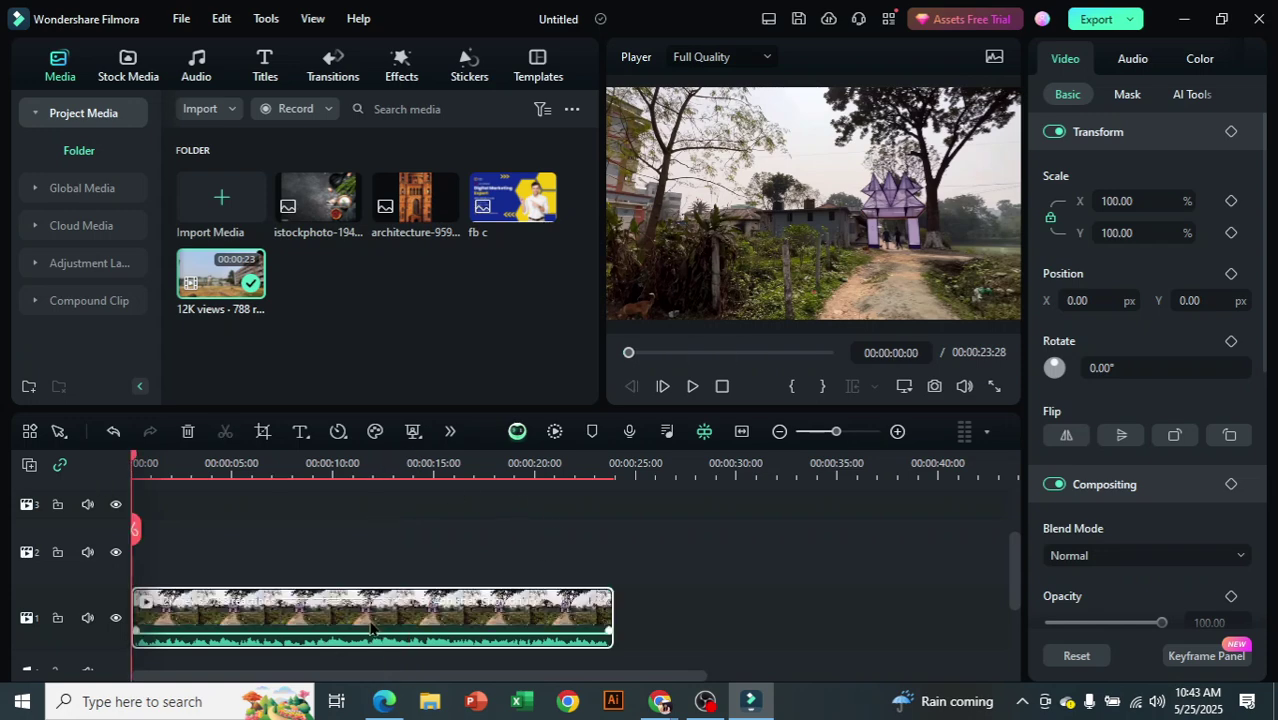
Preview the video from the start to about 00:00:07:11 and switch the system playback device to Speakers / Headphones (Realtek Audio)
{"action": "left_click", "coordinate": [694, 392]}
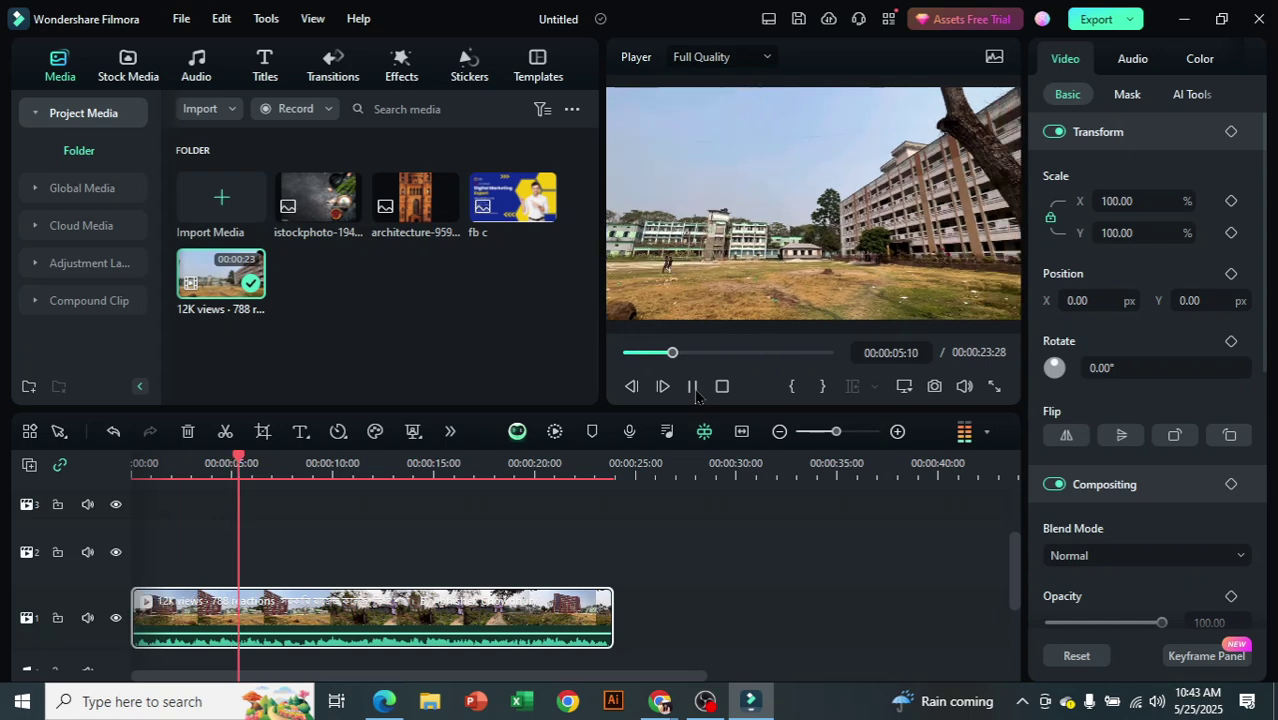
{"action": "left_click", "coordinate": [695, 386]}
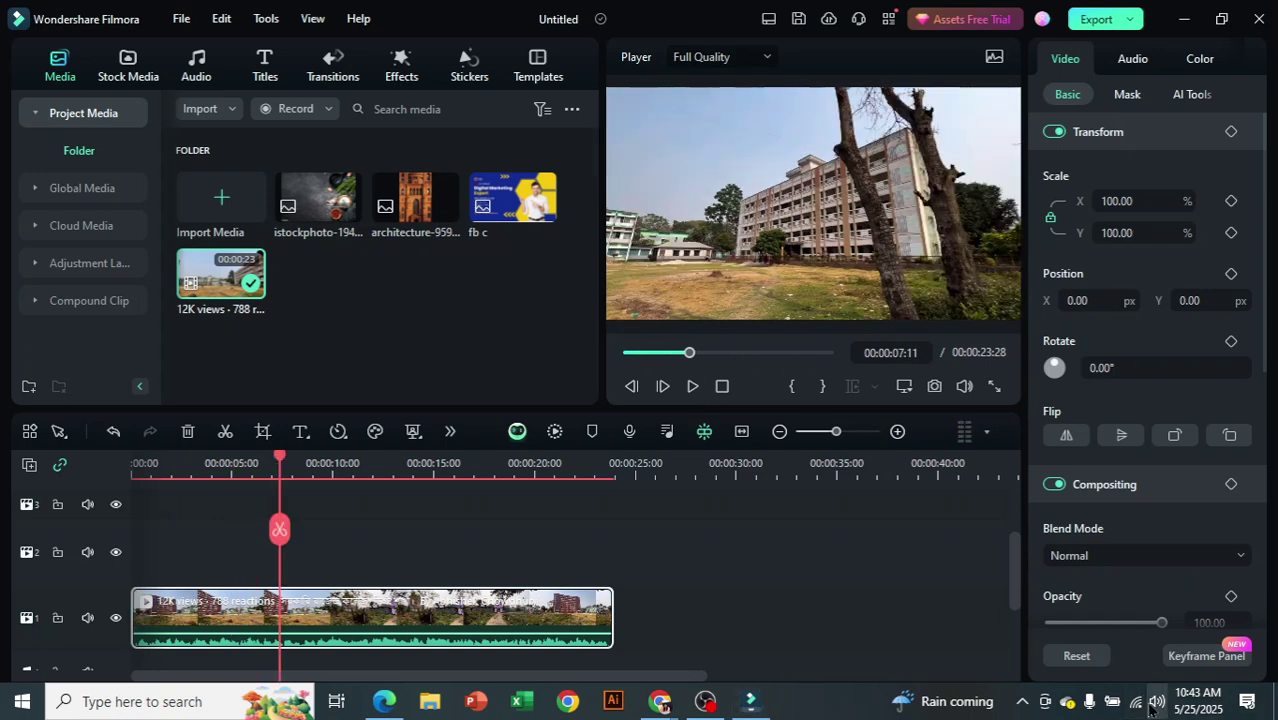
{"action": "left_click", "coordinate": [1155, 702]}
{"action": "left_click", "coordinate": [1199, 604]}
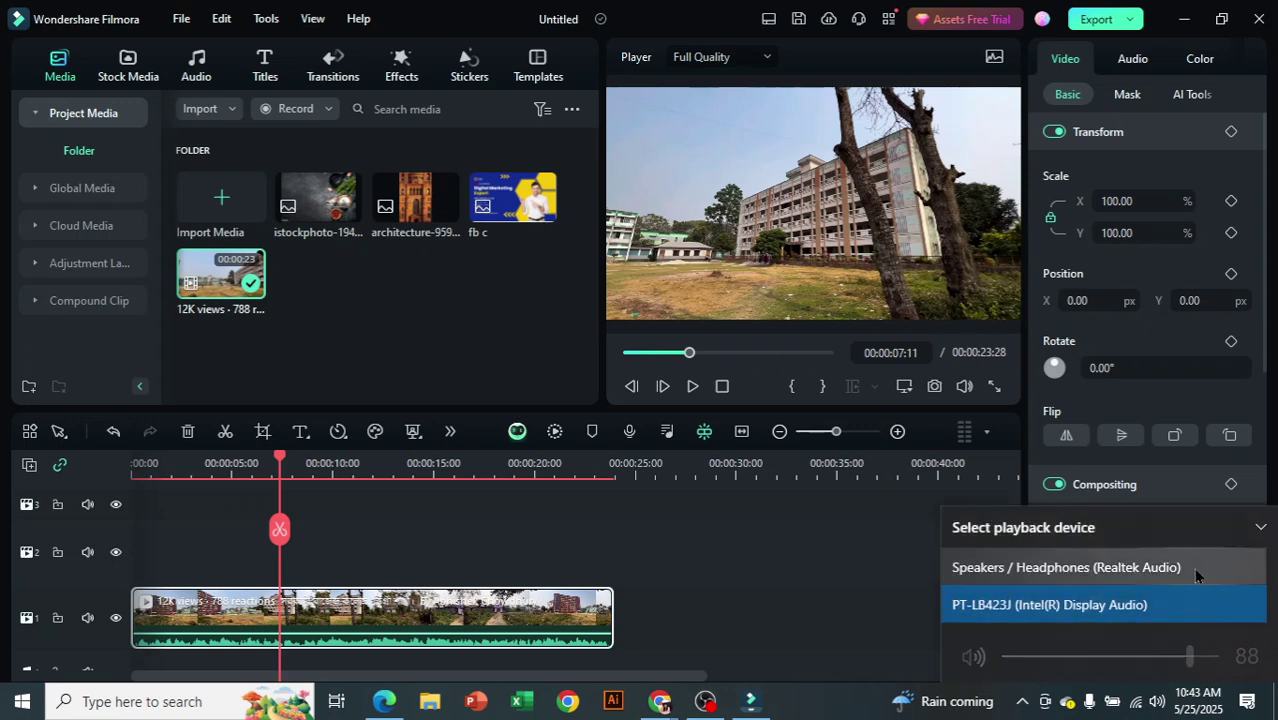
{"action": "left_click", "coordinate": [1186, 567]}
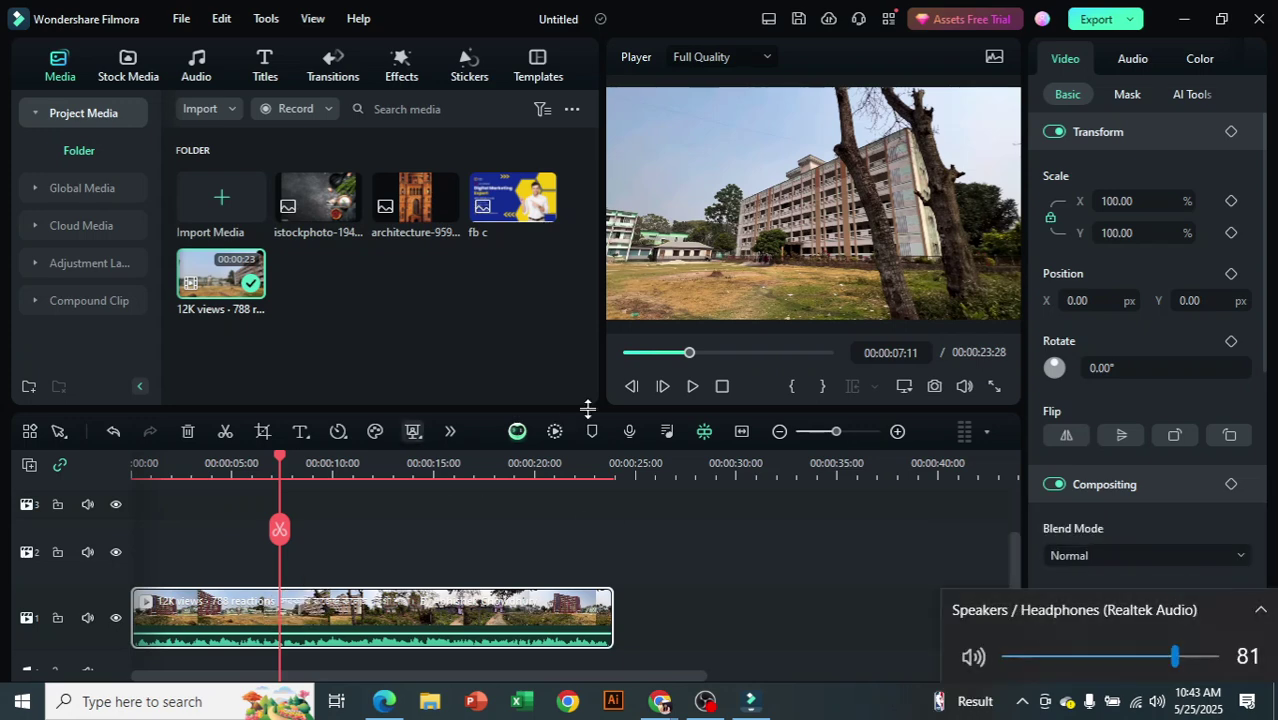
Preview the video with sound from 00:00:07:11 to about 00:00:19:04 and return the playhead to the start
{"action": "left_click", "coordinate": [692, 386]}
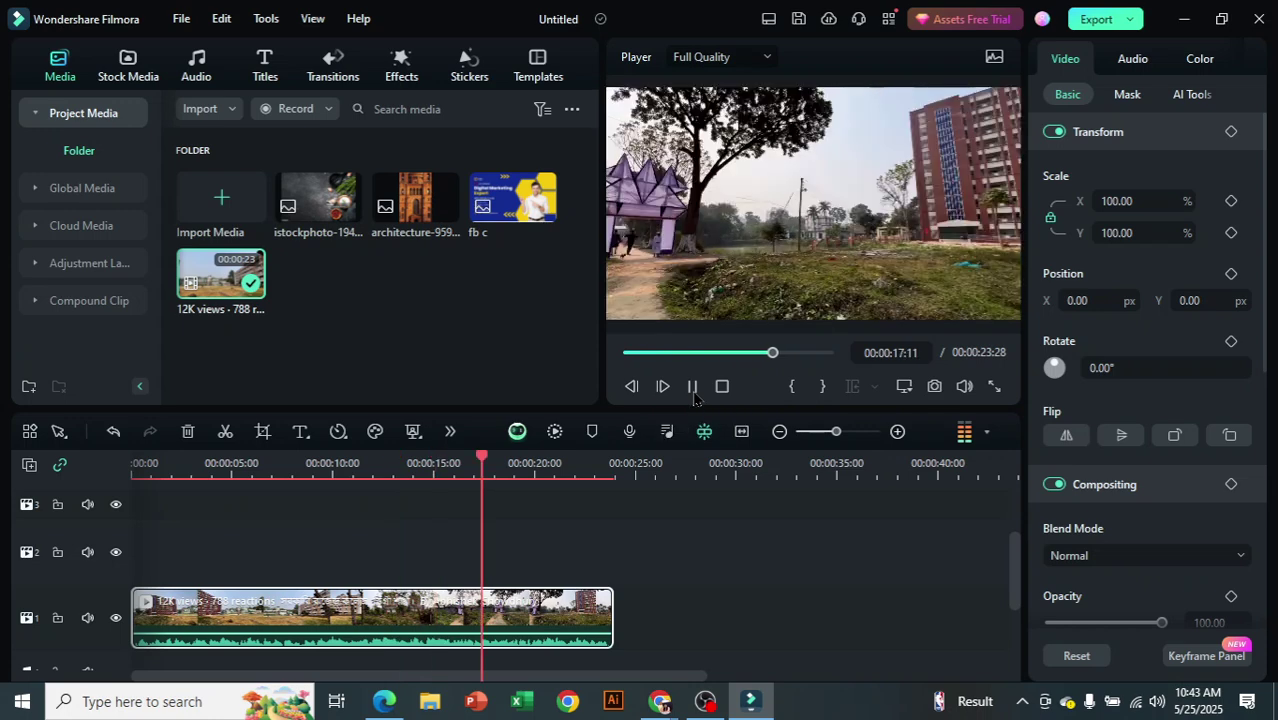
{"action": "left_click", "coordinate": [692, 386]}
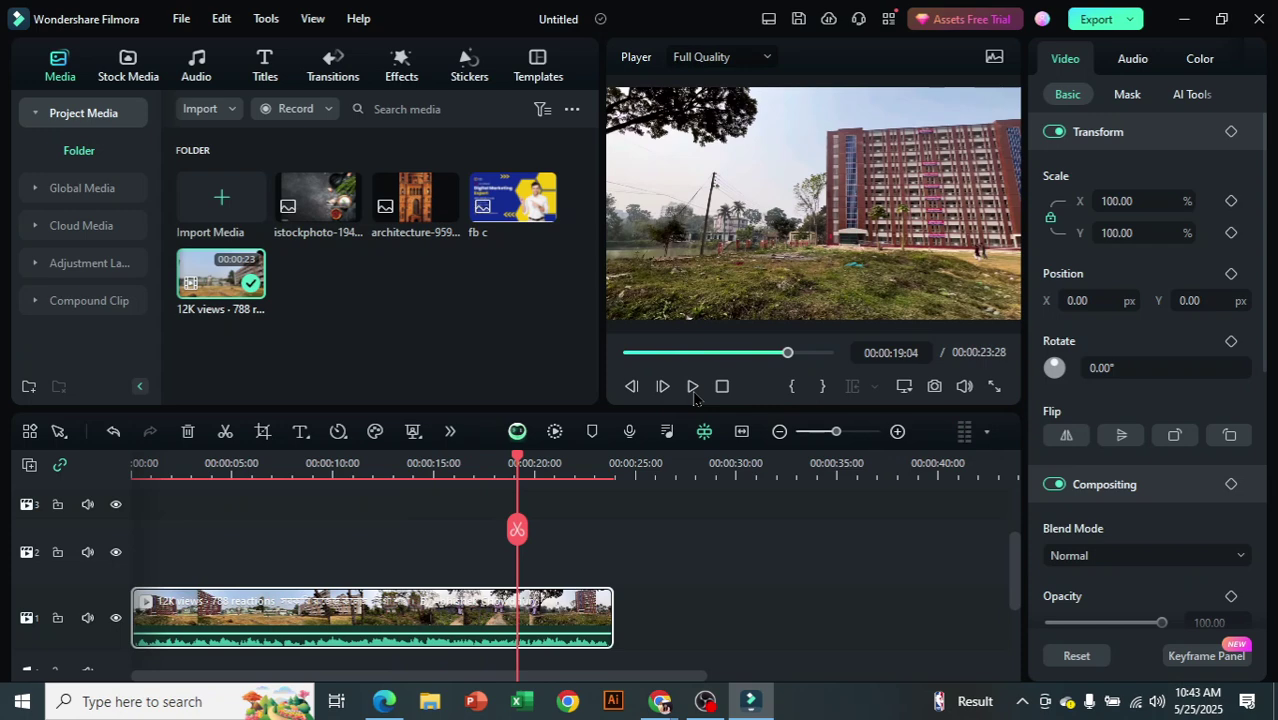
{"action": "left_click_drag", "start_coordinate": [518, 462], "coordinate": [503, 462]}
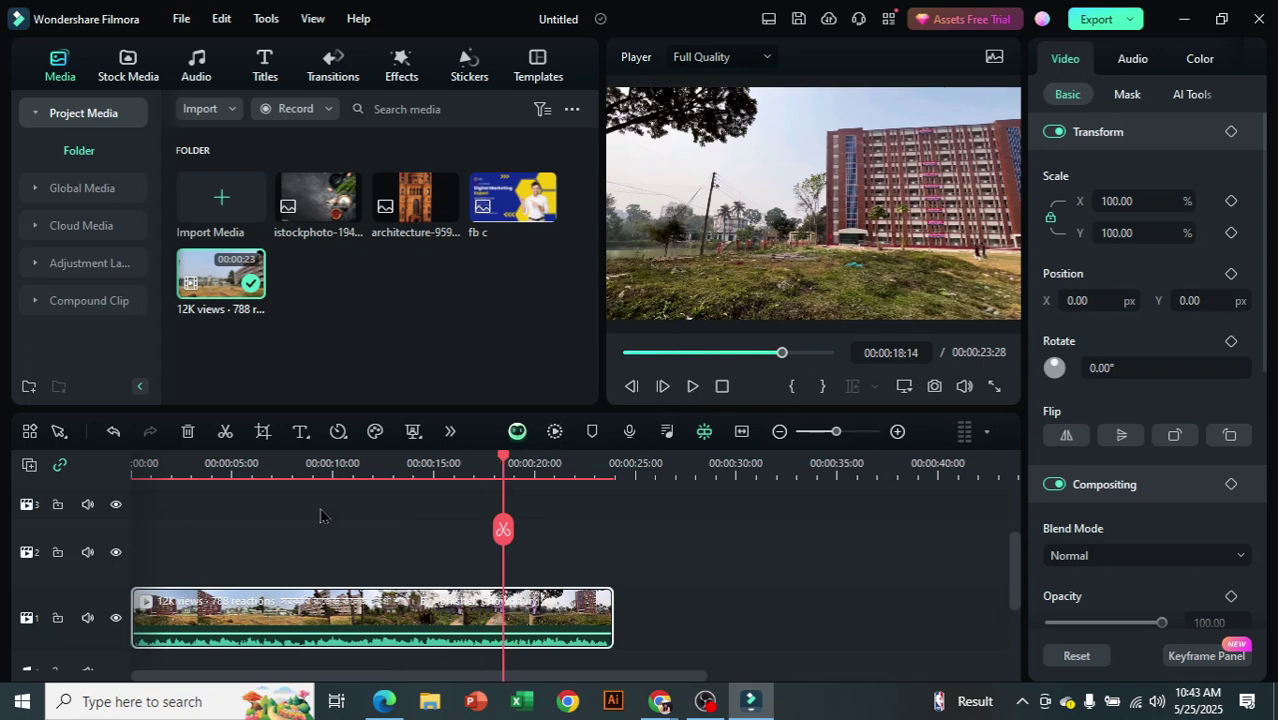
{"action": "key", "text": "Home"}
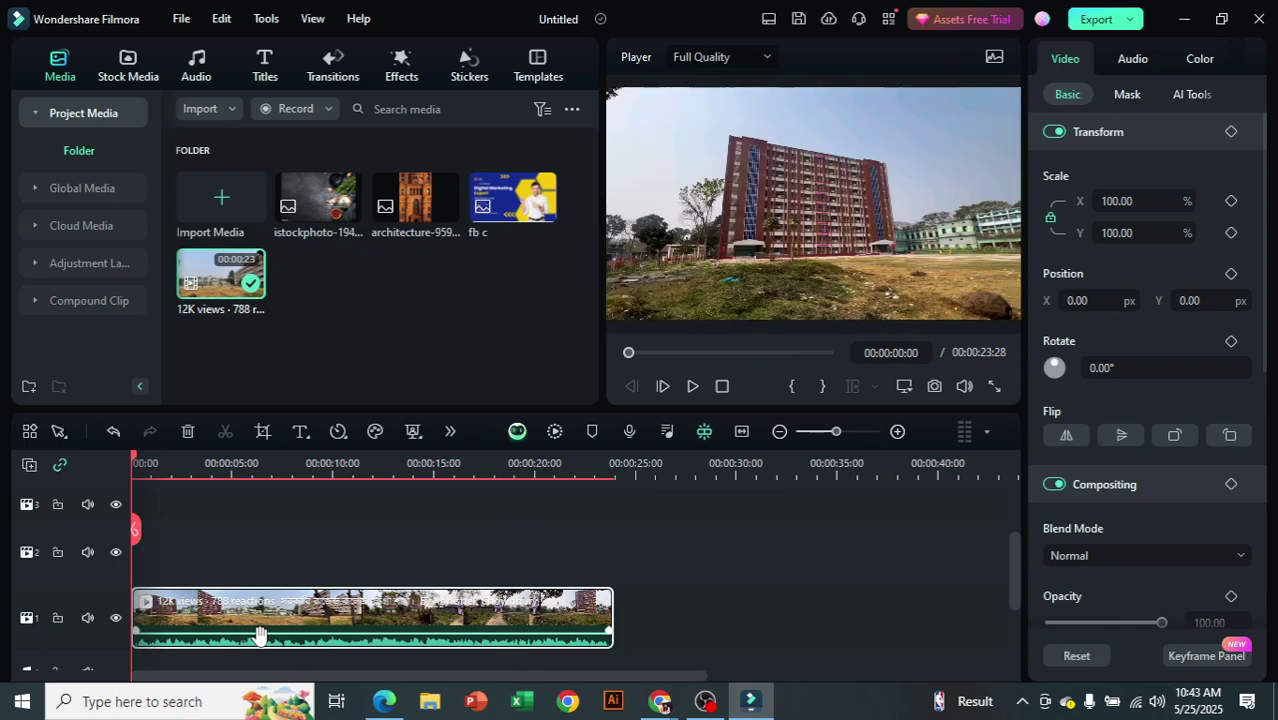
Raise the audio volume line of the 12K views clip on the timeline and preview the louder sound
{"action": "left_click", "coordinate": [246, 628]}
{"action": "left_click_drag", "start_coordinate": [246, 628], "coordinate": [254, 601]}
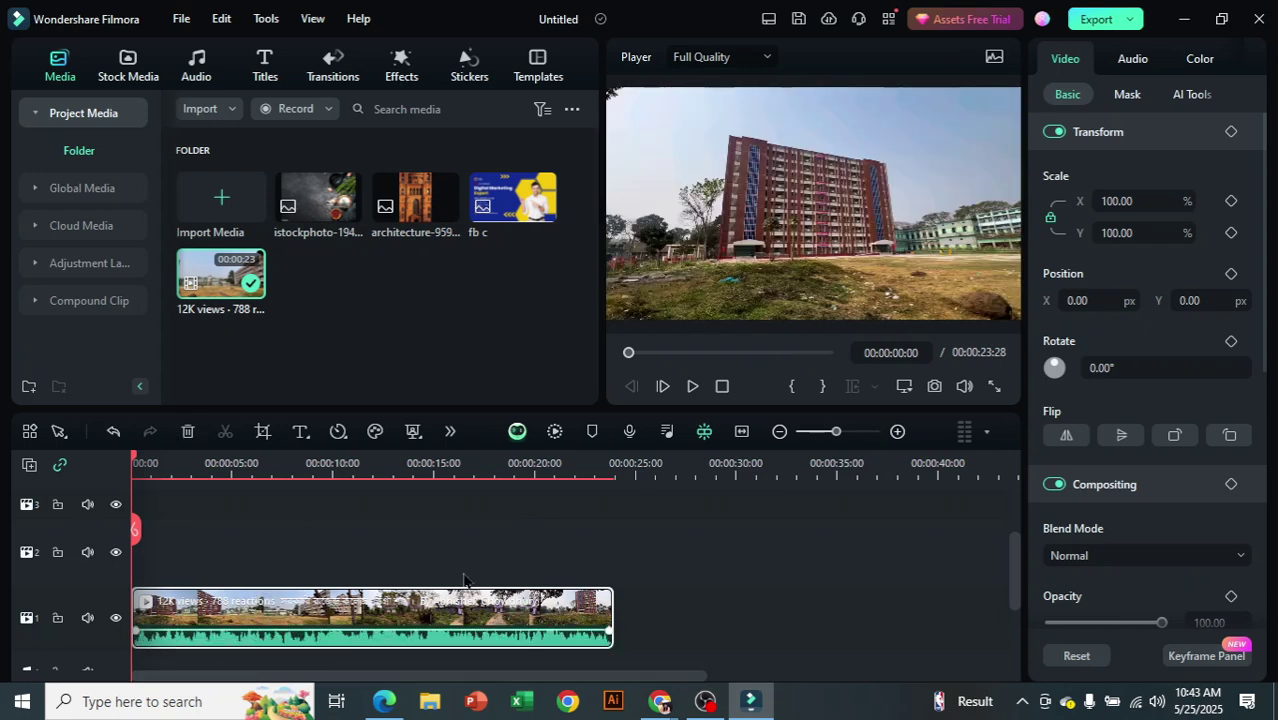
{"action": "left_click", "coordinate": [691, 386]}
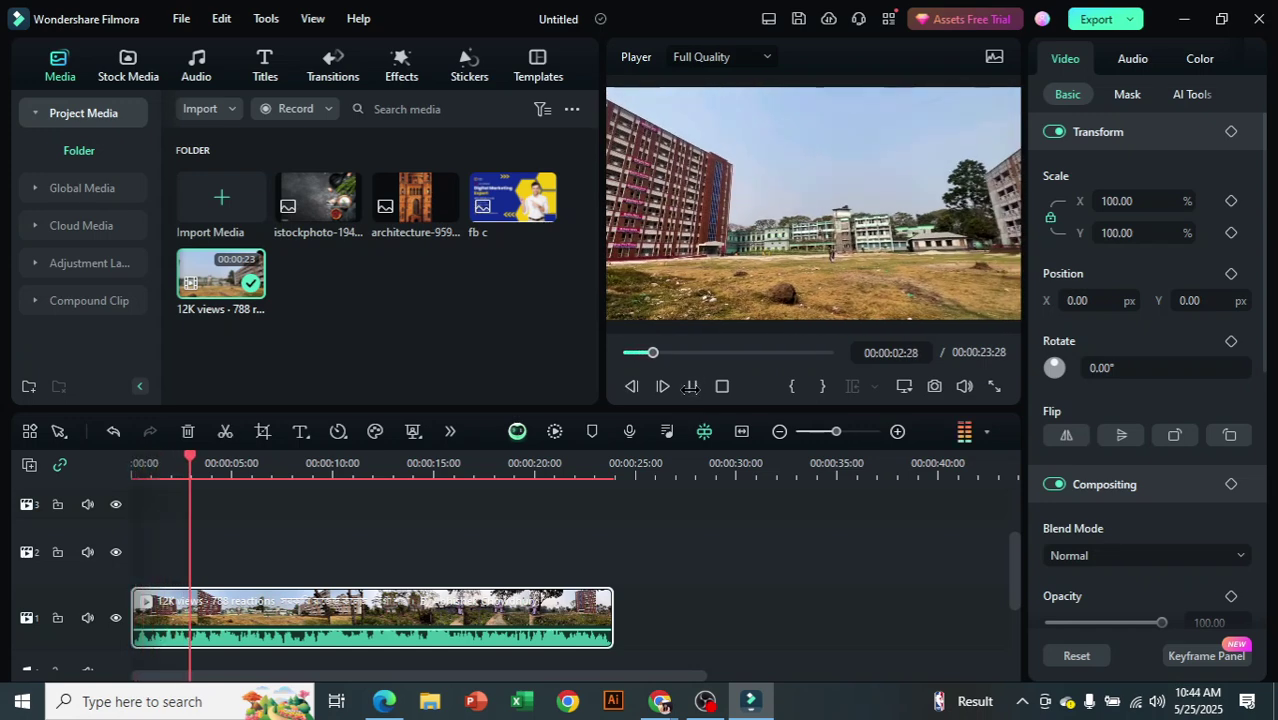
{"action": "left_click", "coordinate": [691, 386]}
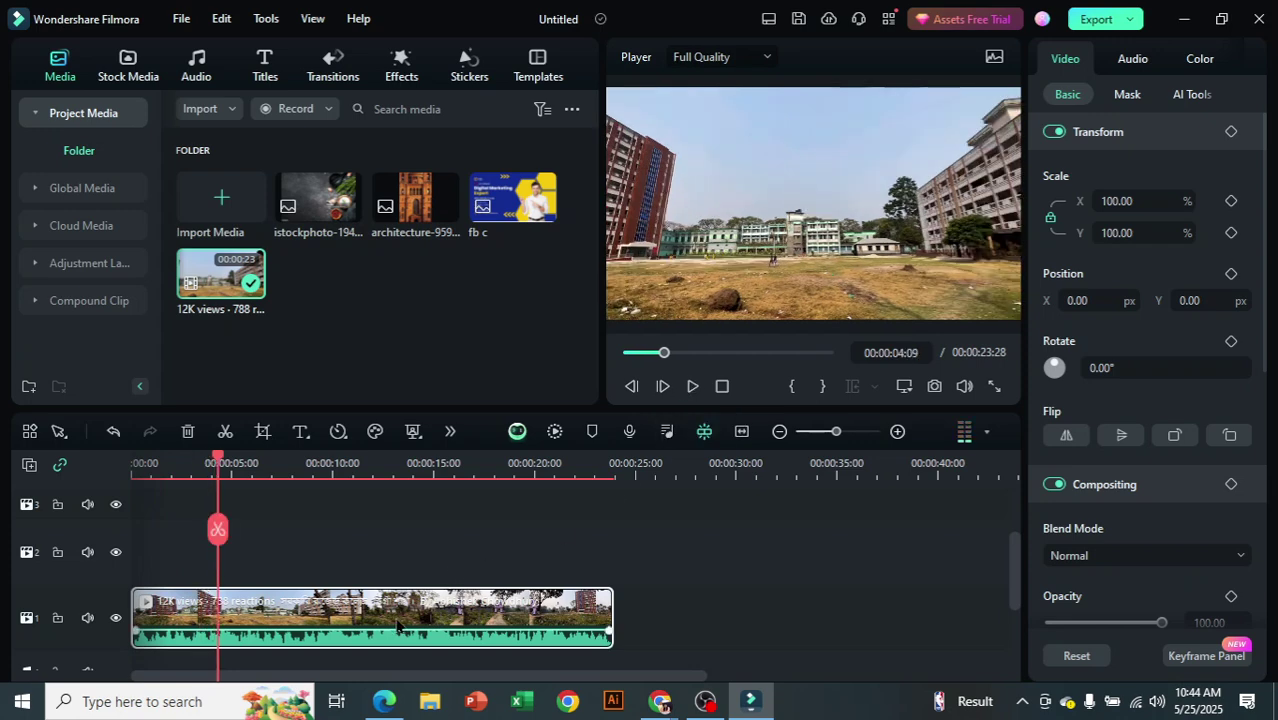
Detach the audio from the 12K views clip and delete its video part from track 1
{"action": "scroll", "coordinate": [640, 580], "scroll_direction": "down", "scroll_amount": 1}
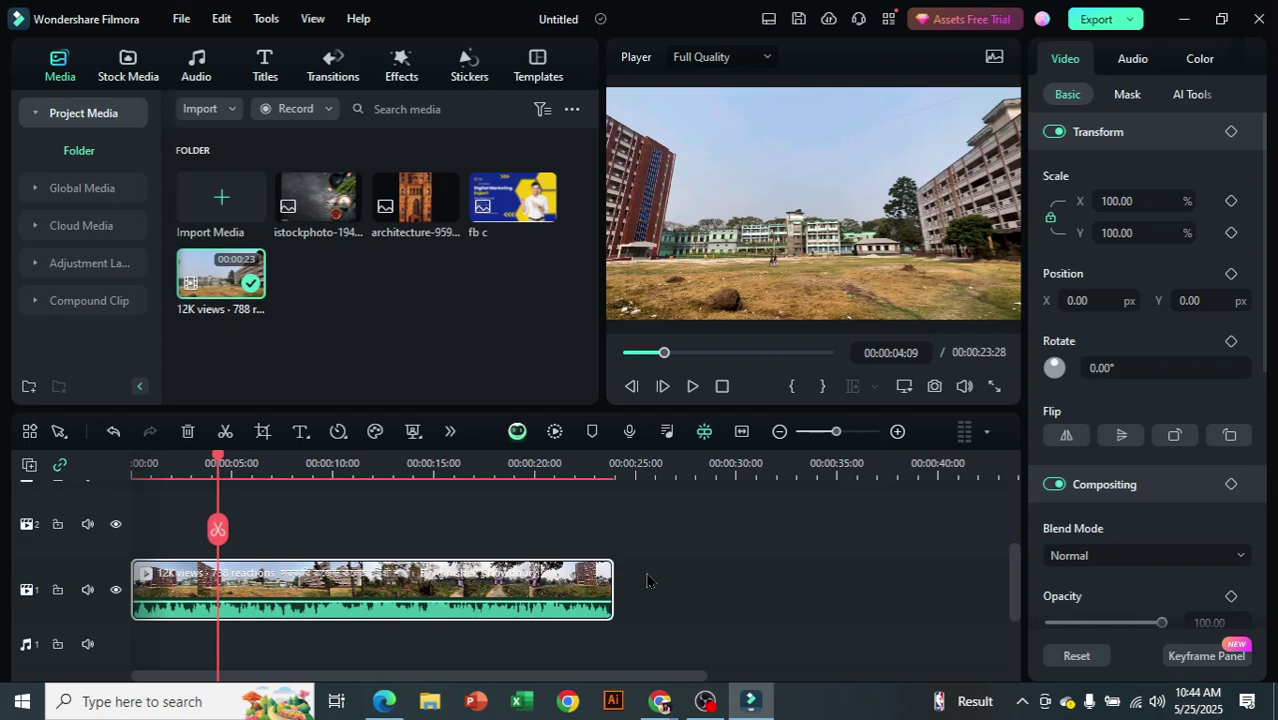
{"action": "right_click", "coordinate": [519, 623]}
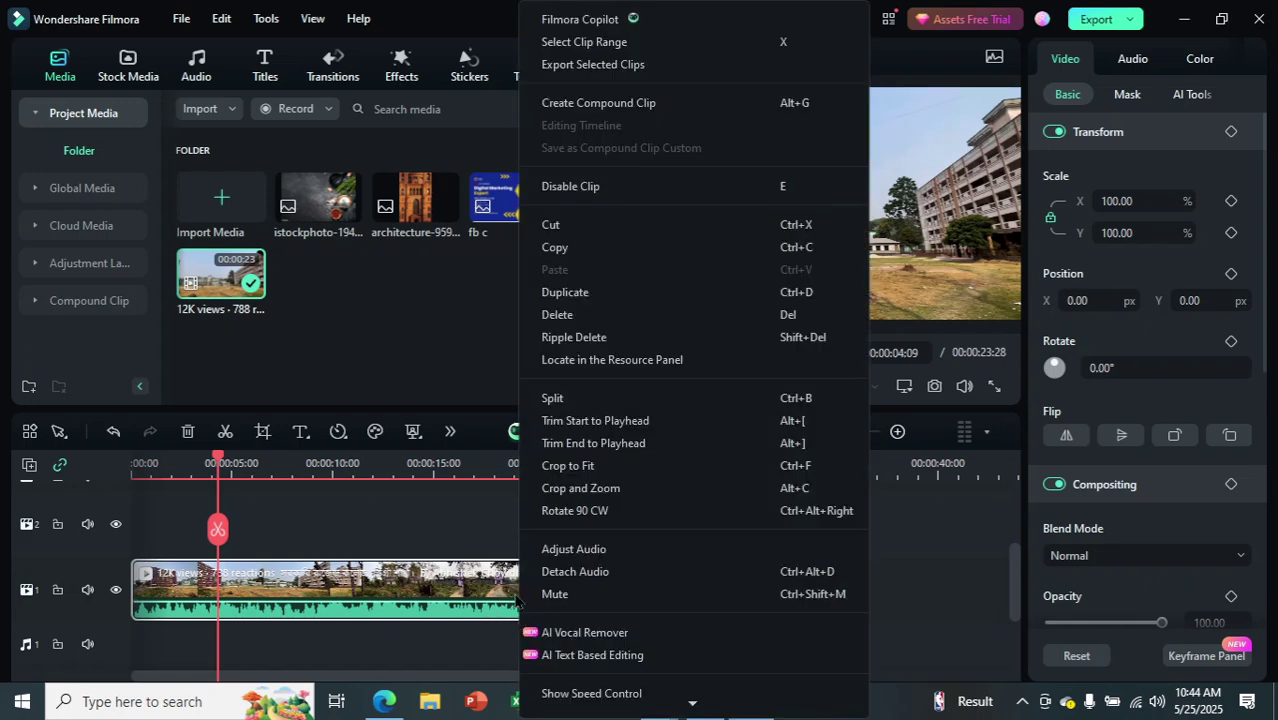
{"action": "left_click", "coordinate": [590, 572]}
{"action": "left_click_drag", "start_coordinate": [488, 538], "coordinate": [503, 584]}
{"action": "key", "text": "Delete"}
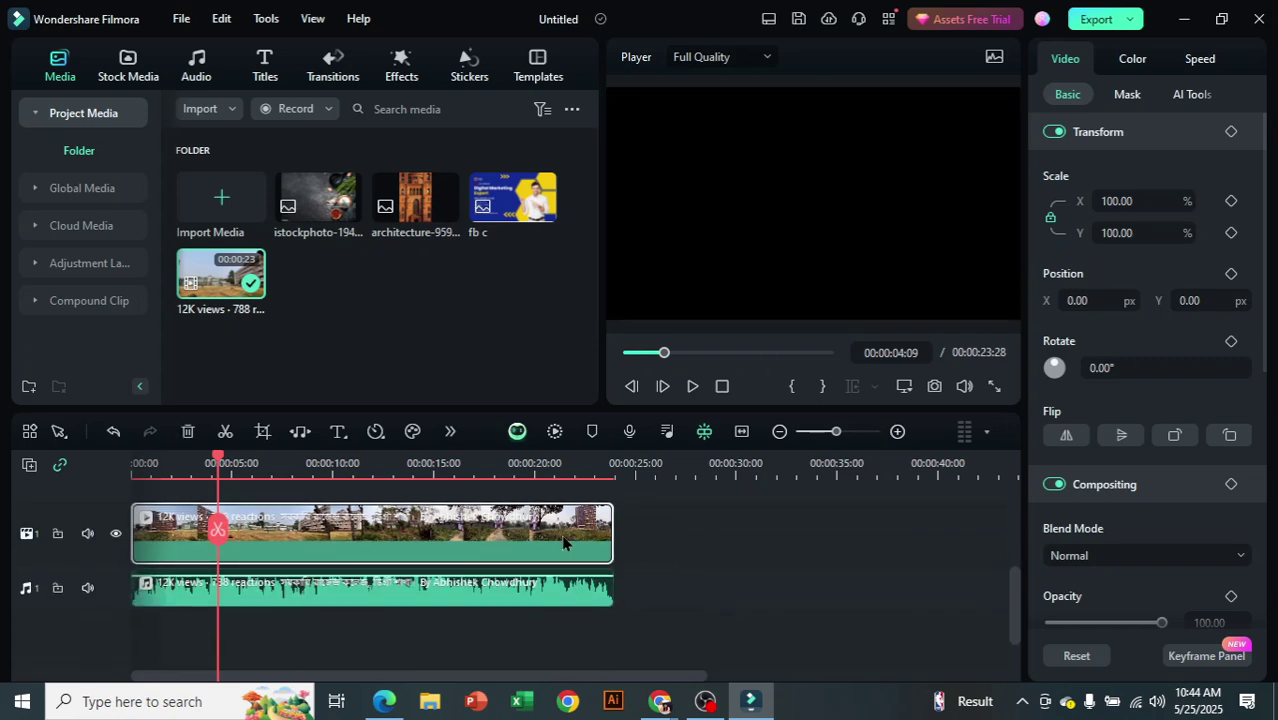
Play the detached audio on its own and undo both the video deletion and the audio detachment
{"action": "left_click", "coordinate": [692, 387]}
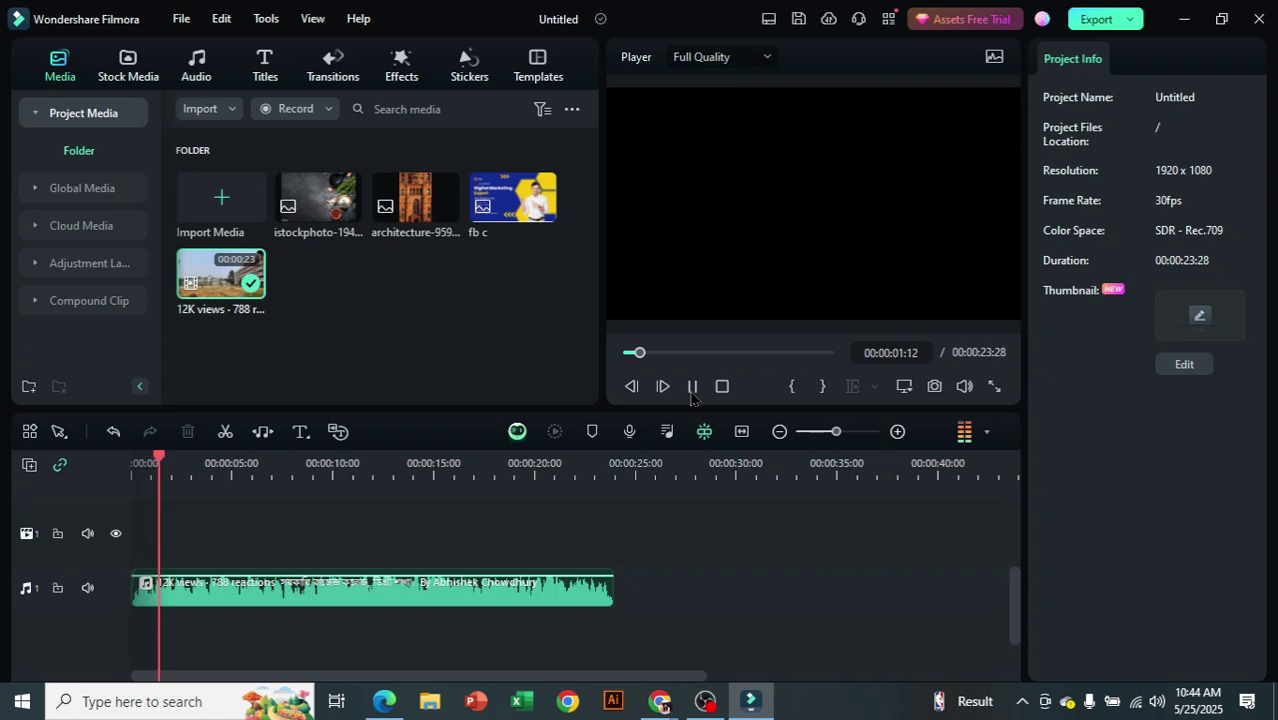
{"action": "left_click", "coordinate": [692, 387]}
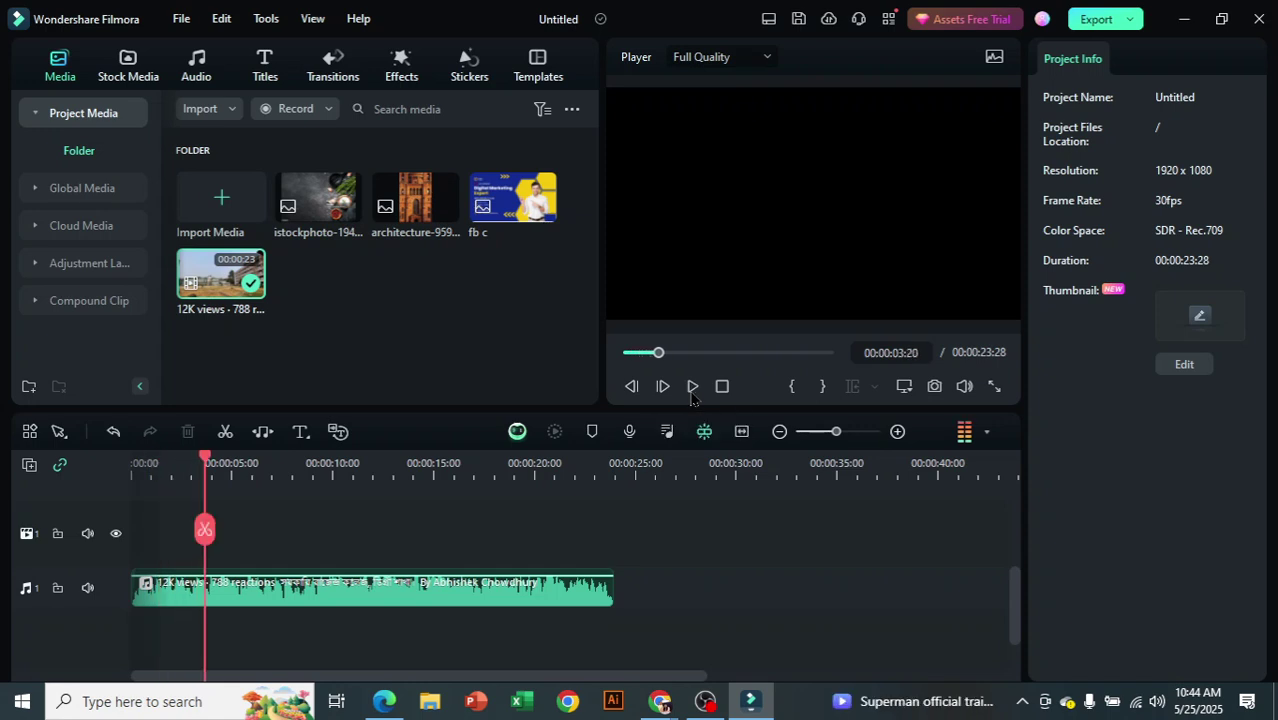
{"action": "key", "text": "ctrl+z"}
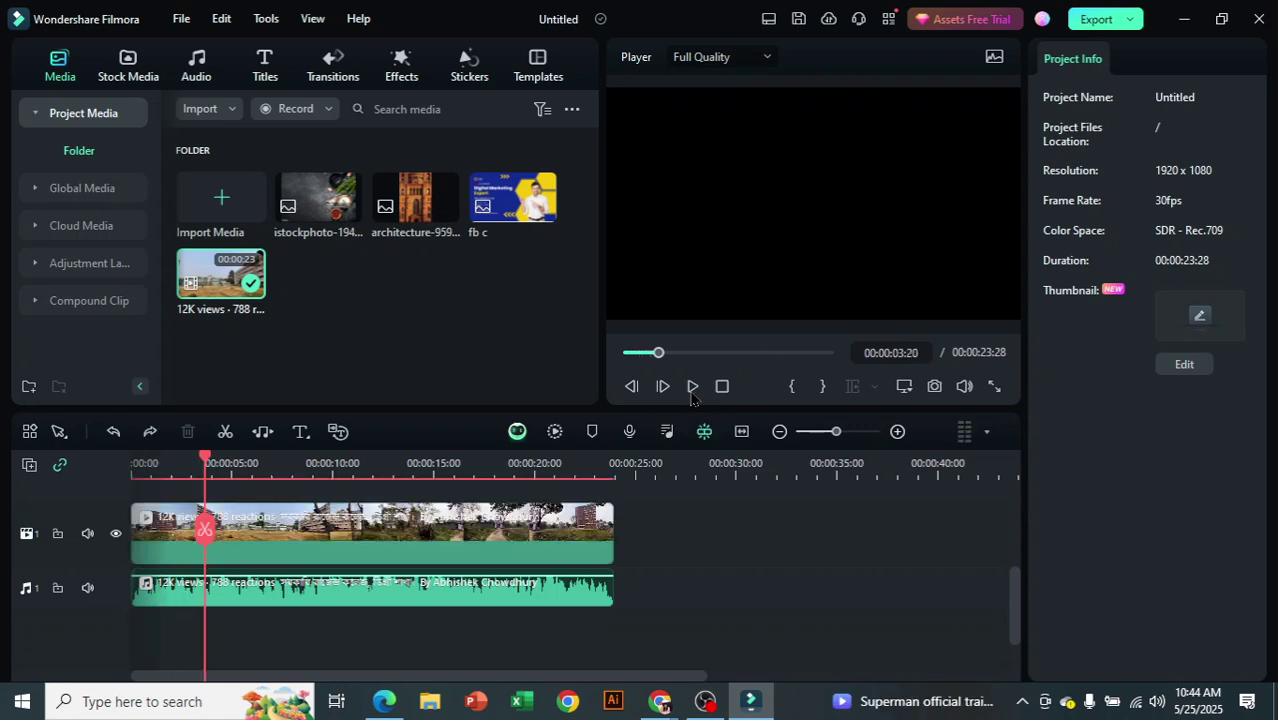
{"action": "key", "text": "ctrl+z"}
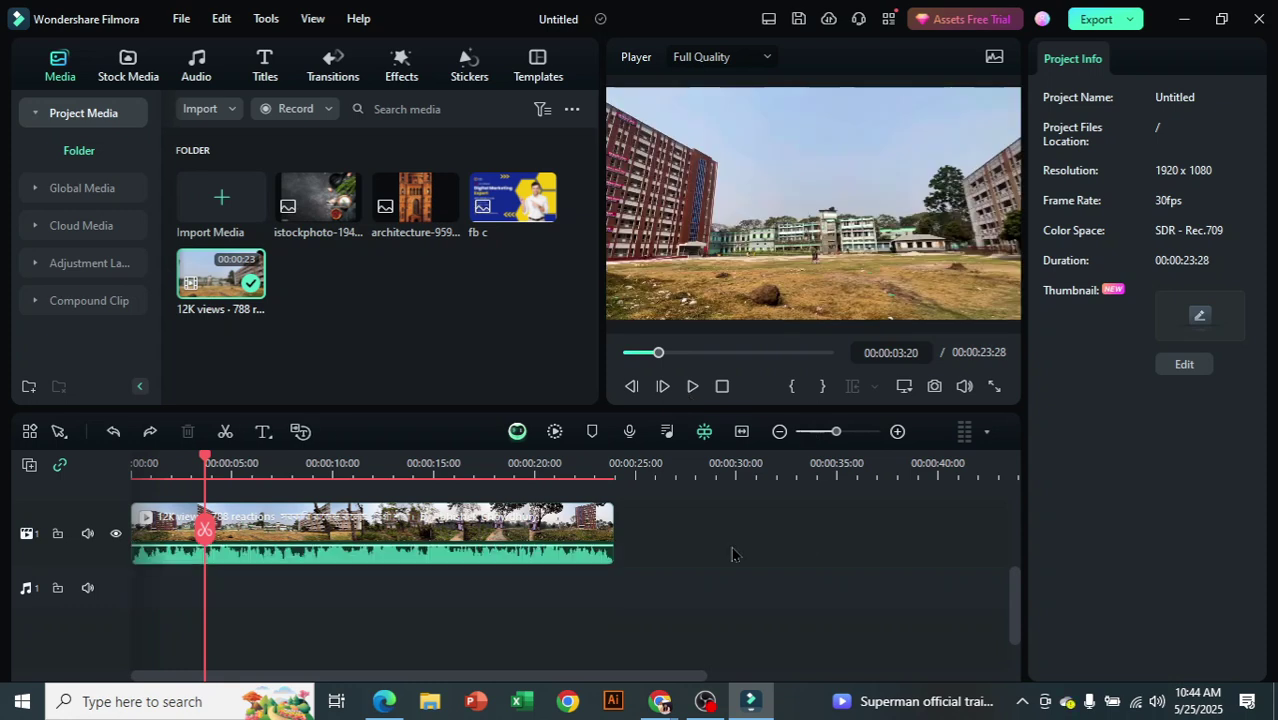
Split the 12K views clip on track 1 at 00:00:04:26 and again at 00:00:10:09
{"action": "left_click", "coordinate": [520, 535]}
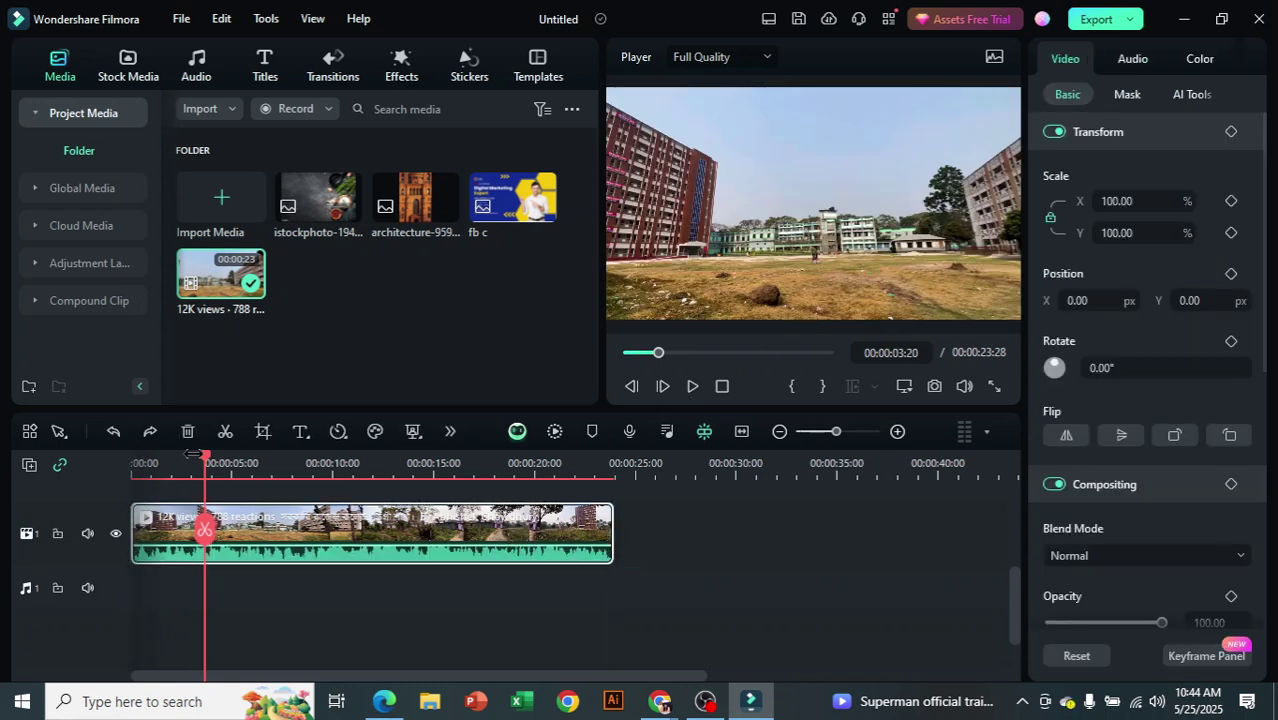
{"action": "scroll", "coordinate": [360, 636], "scroll_direction": "up", "scroll_amount": 2}
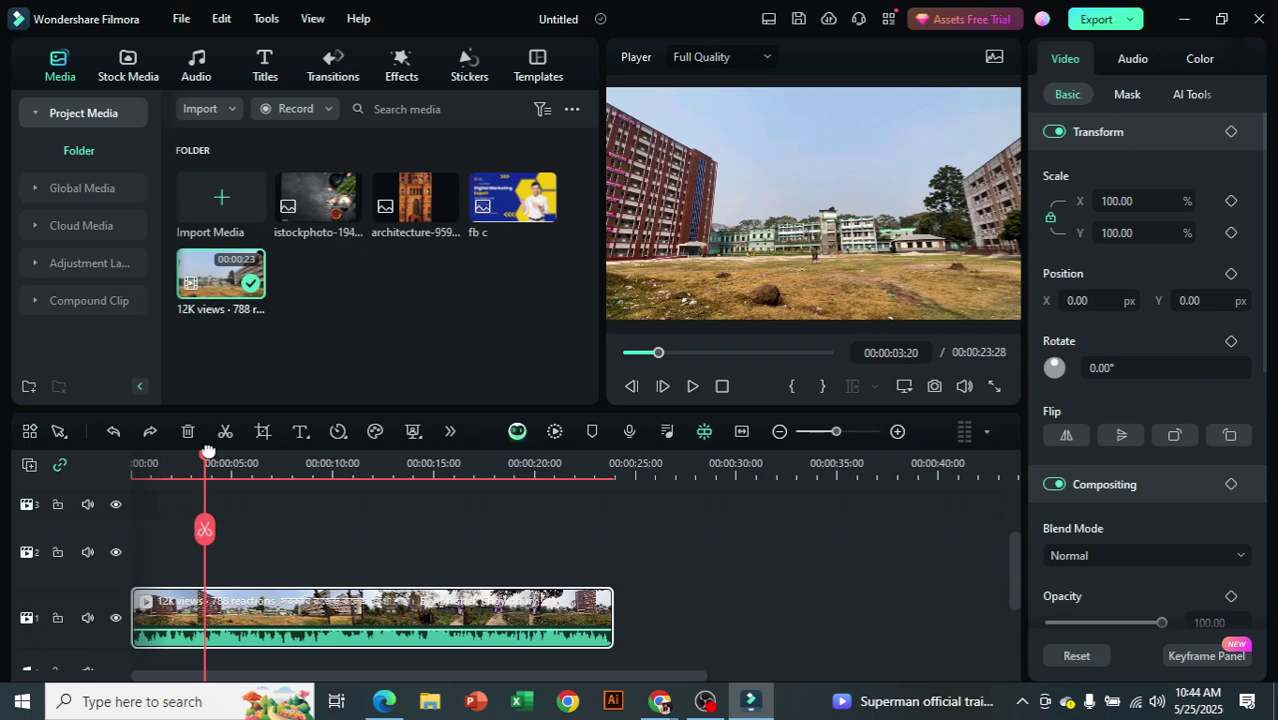
{"action": "mouse_move", "coordinate": [205, 460]}
{"action": "left_mouse_down"}
{"action": "mouse_move", "coordinate": [342, 466]}
{"action": "mouse_move", "coordinate": [229, 457]}
{"action": "left_mouse_up"}
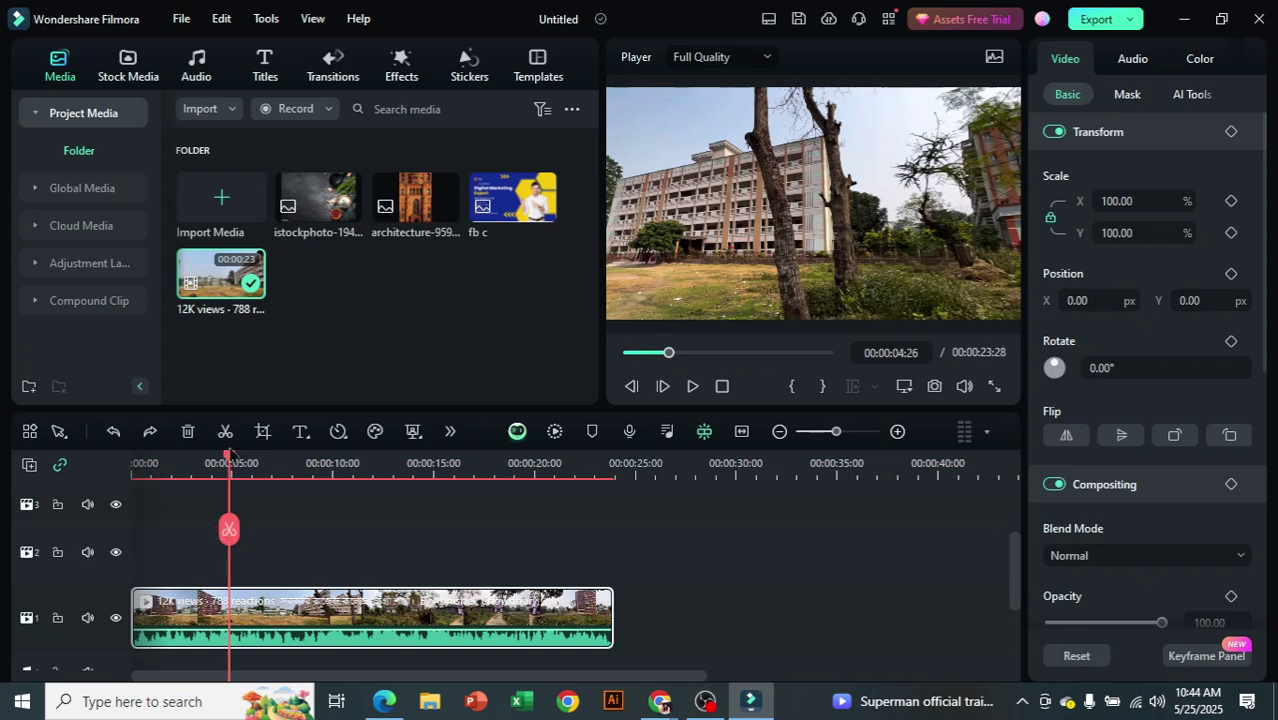
{"action": "left_click", "coordinate": [229, 530]}
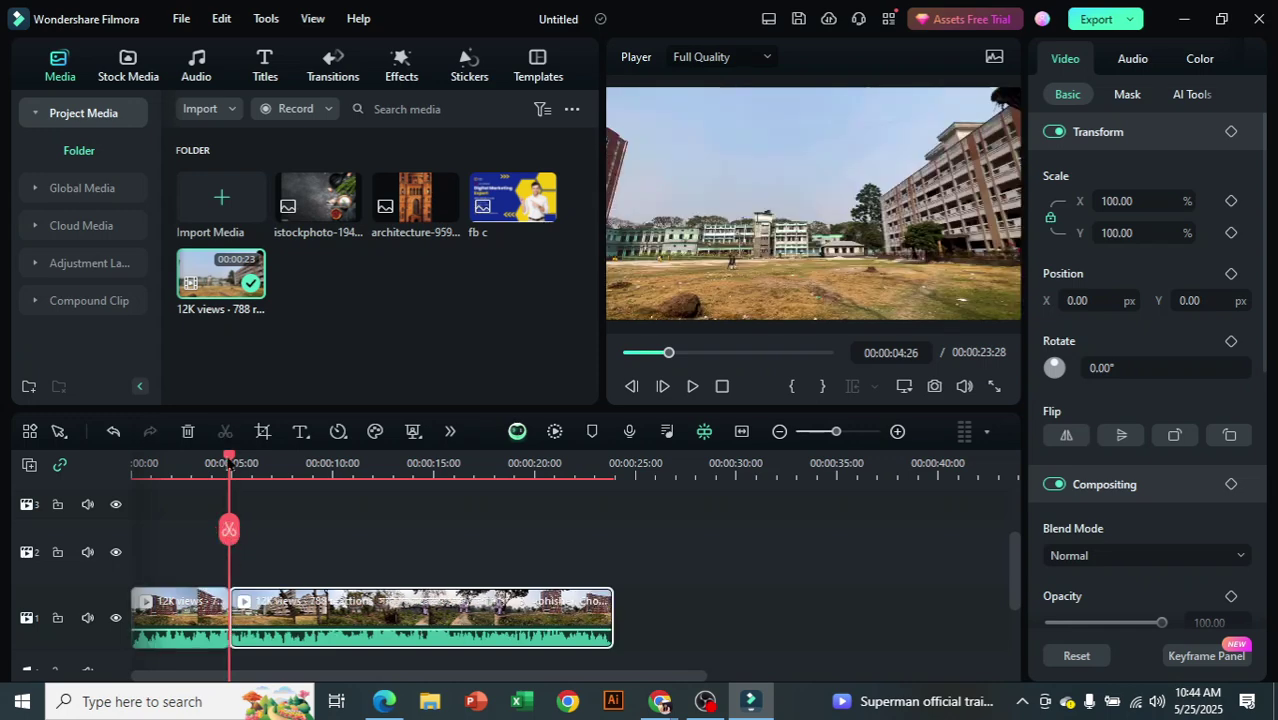
{"action": "left_click_drag", "start_coordinate": [229, 460], "coordinate": [331, 463]}
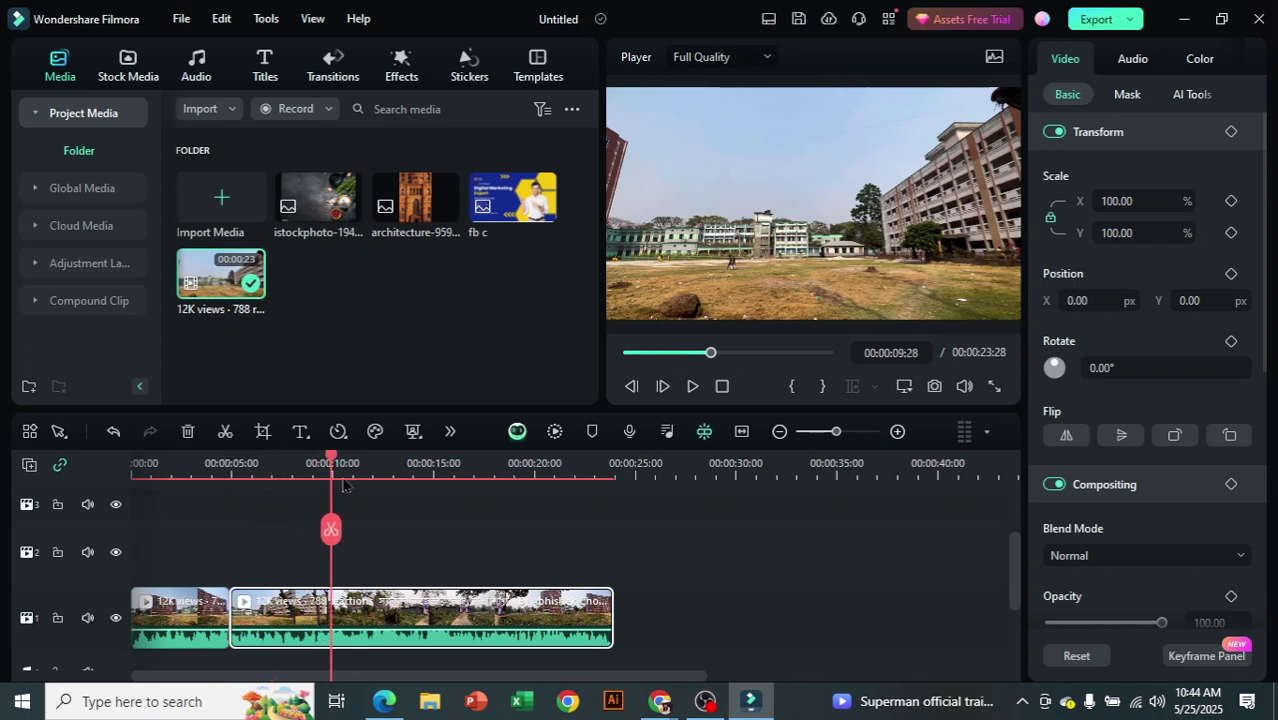
{"action": "left_click", "coordinate": [340, 484]}
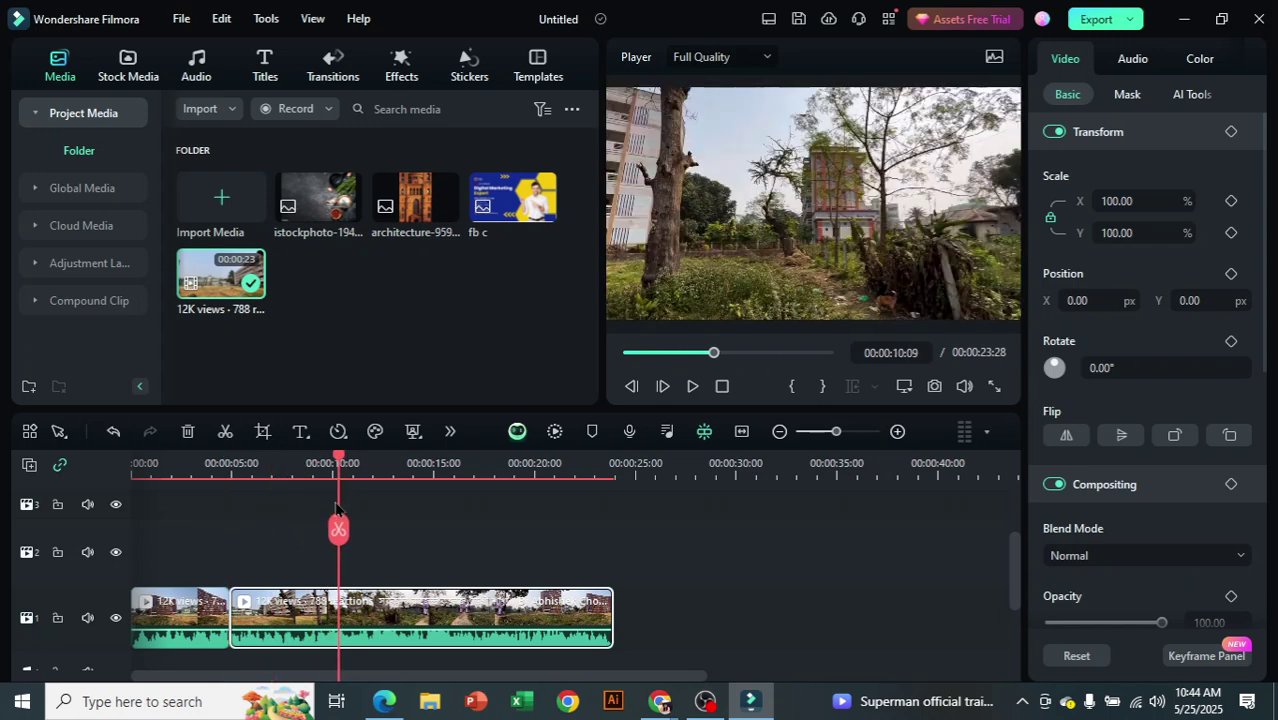
{"action": "left_click", "coordinate": [339, 528]}
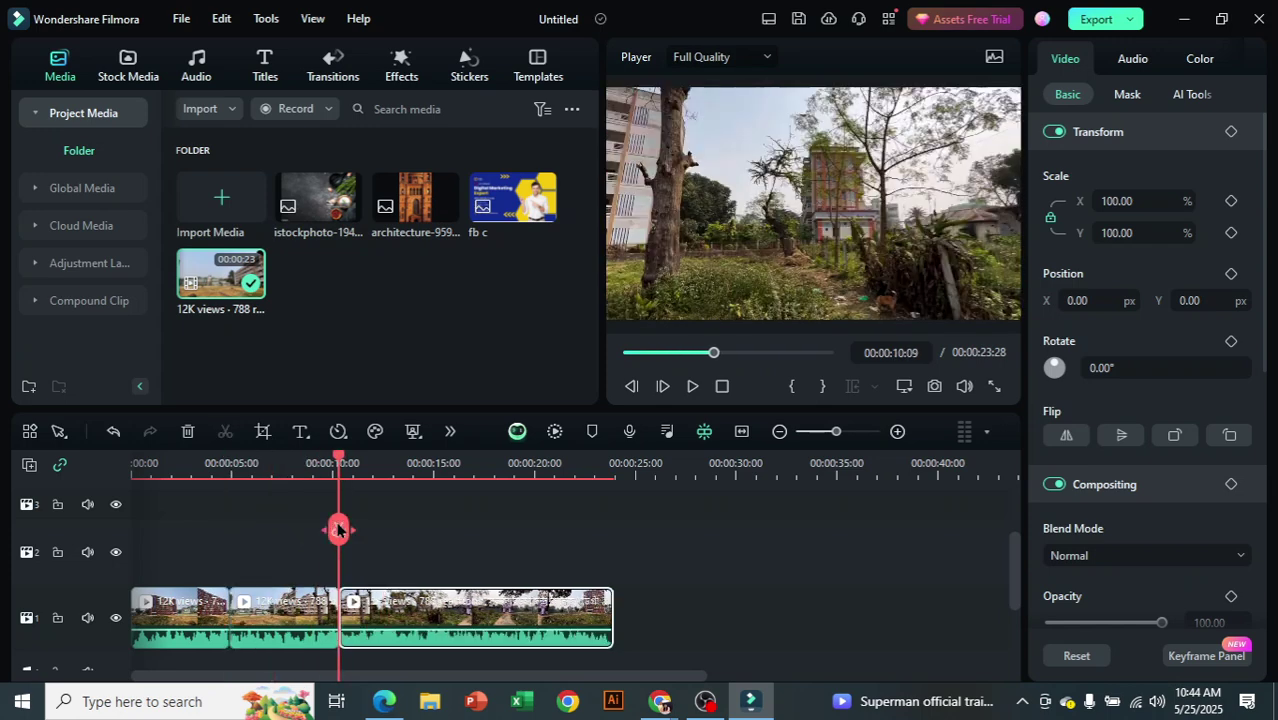
Delete the middle segment between the two cuts and move the playhead back to 00:00:00:04
{"action": "left_click", "coordinate": [284, 623]}
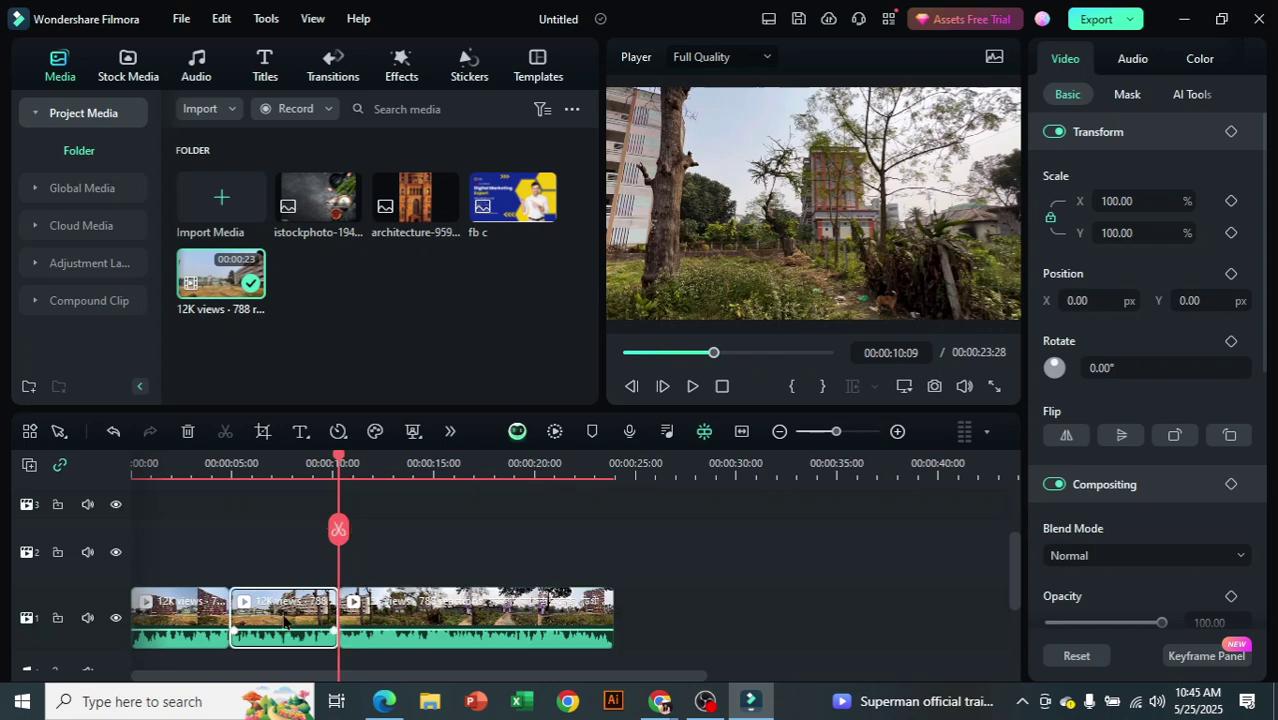
{"action": "key", "text": "Delete"}
{"action": "left_click_drag", "start_coordinate": [231, 463], "coordinate": [137, 485]}
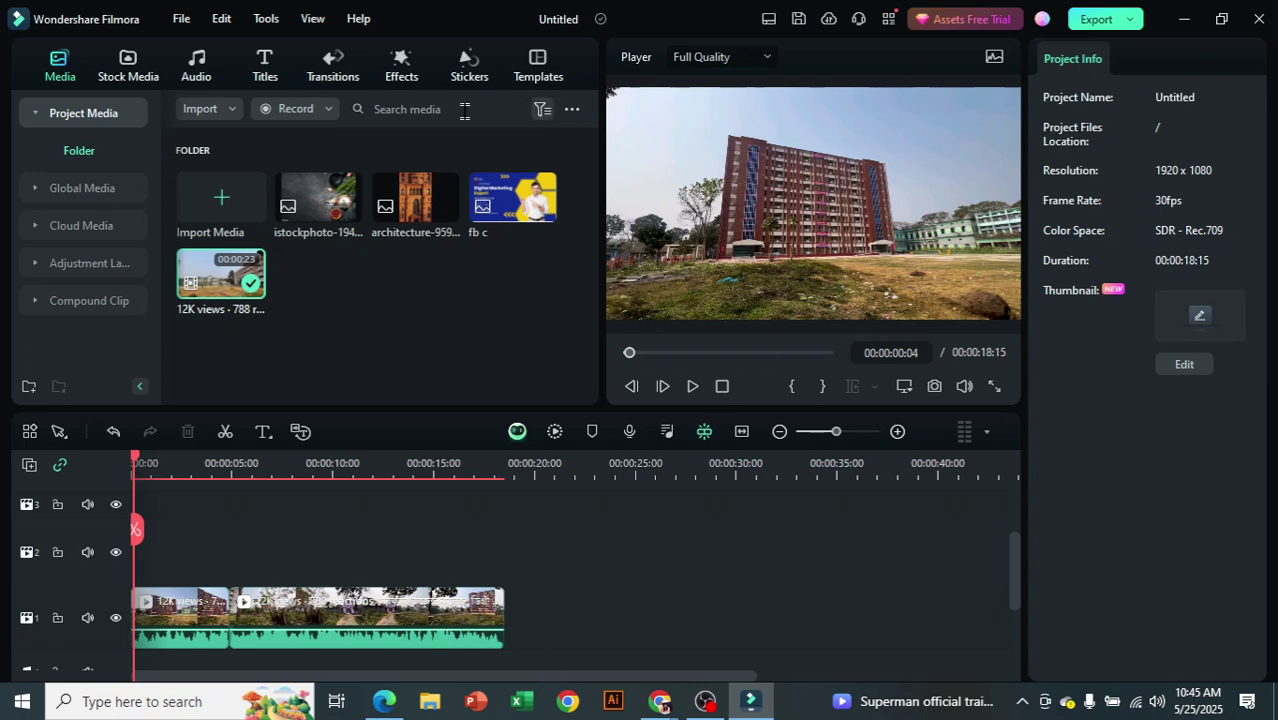
{"action": "left_click", "coordinate": [401, 64]}
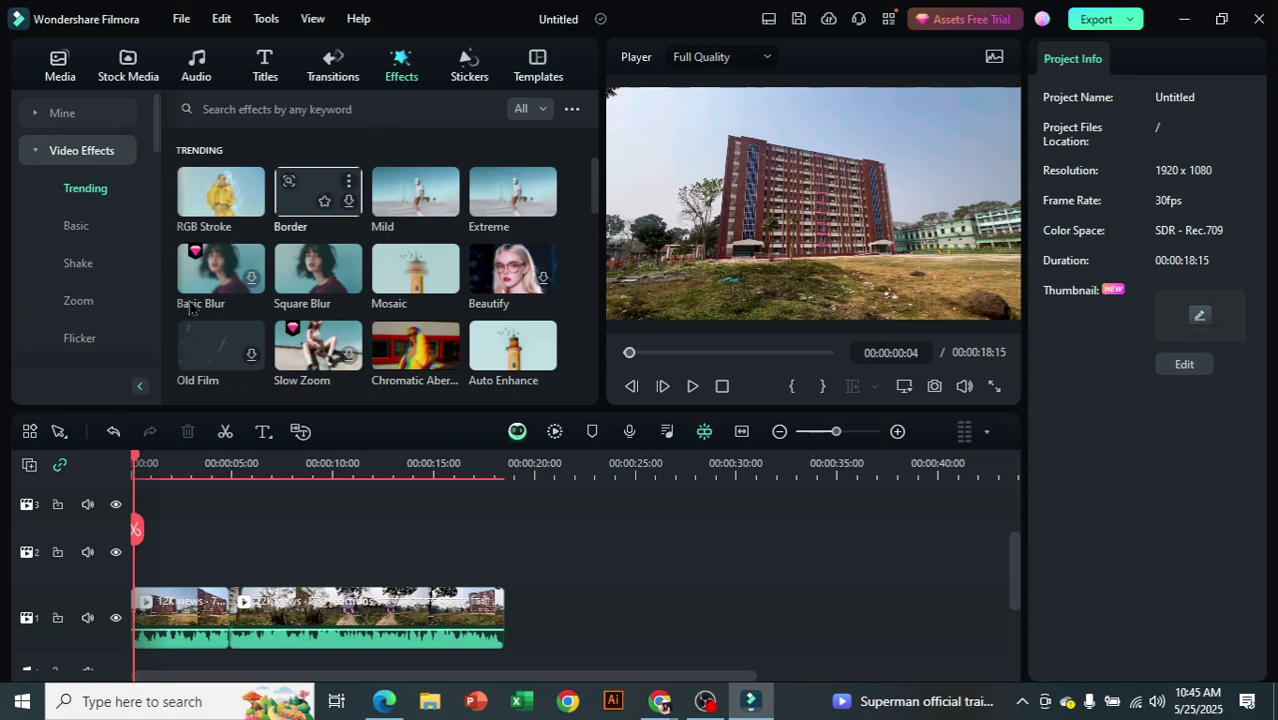
{"action": "left_click", "coordinate": [60, 66]}
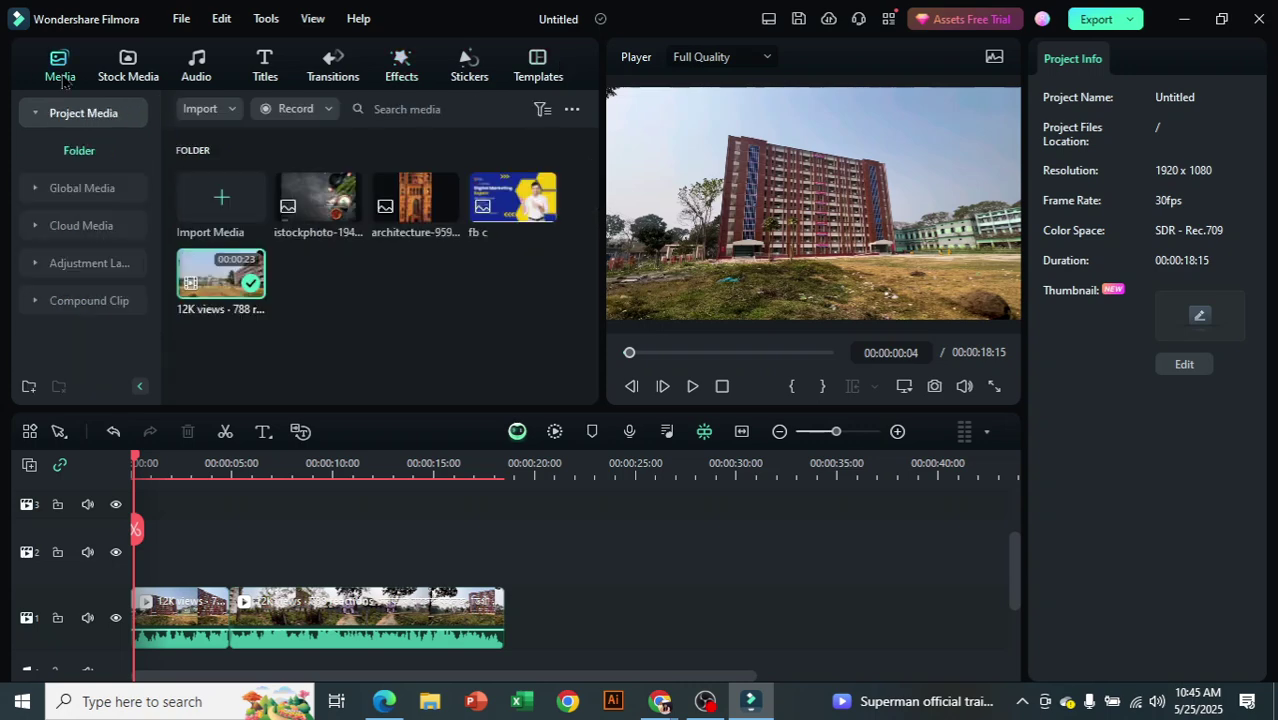